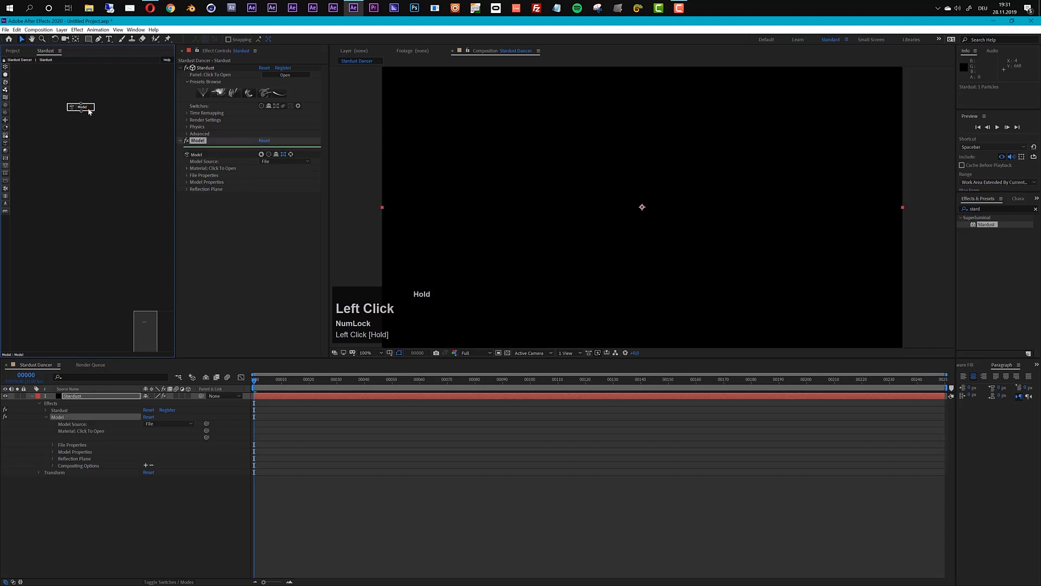
# Load Male Low Poly breakdance_freezes 02_0000.obj from the project's Assets/OBJ Sequence folder as the Stardust Model's file.
pyautogui.click(187, 177)
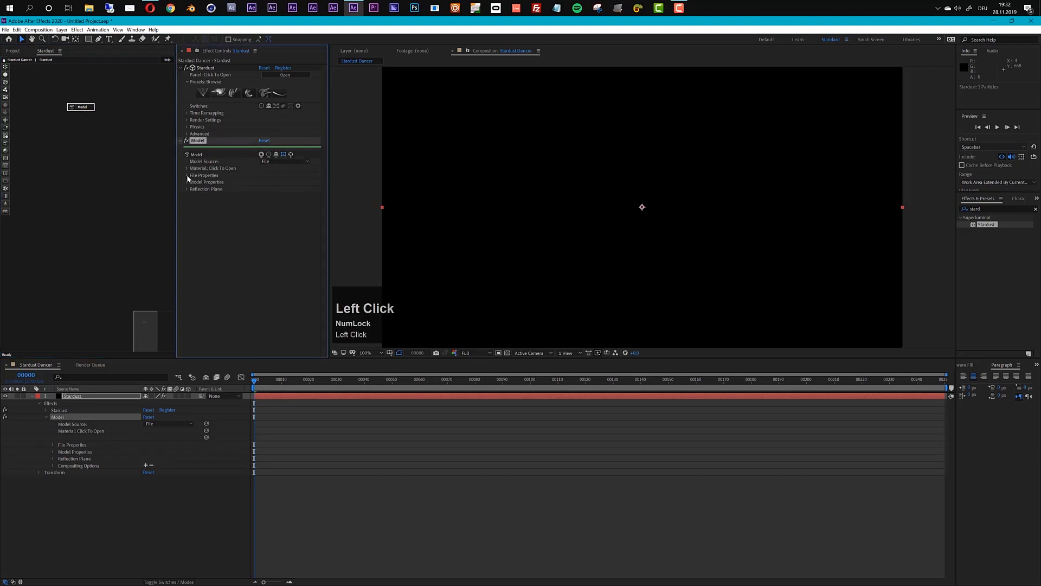
pyautogui.click(187, 174)
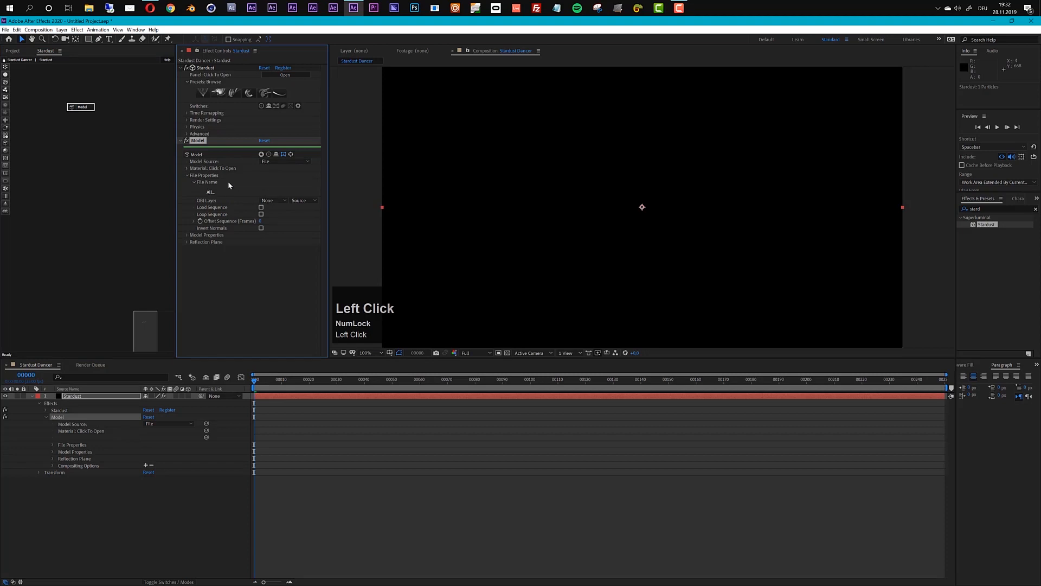
pyautogui.click(210, 192)
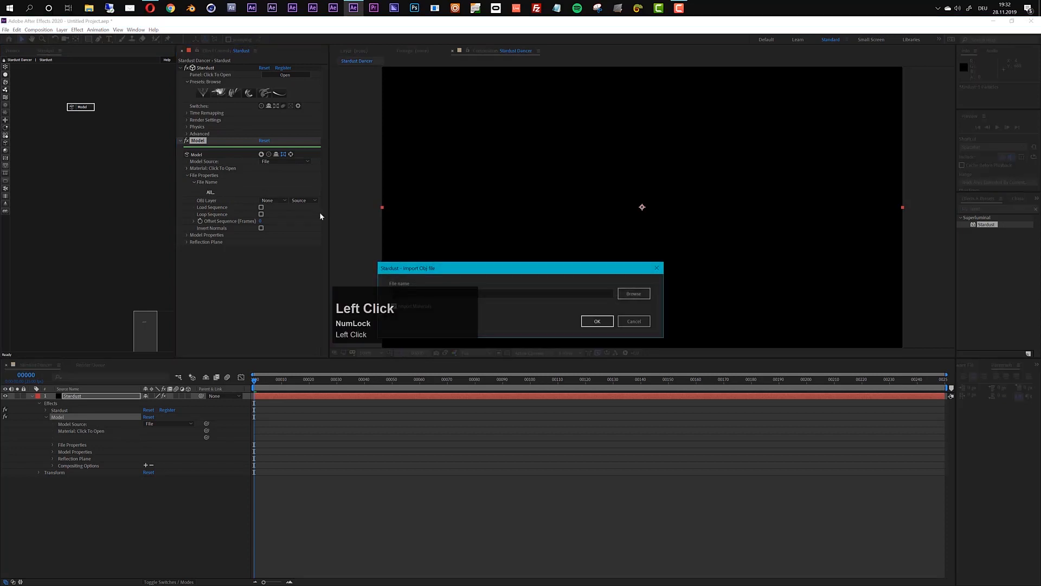
pyautogui.moveTo(519, 272); pyautogui.dragTo(638, 223)
pyautogui.click(741, 245)
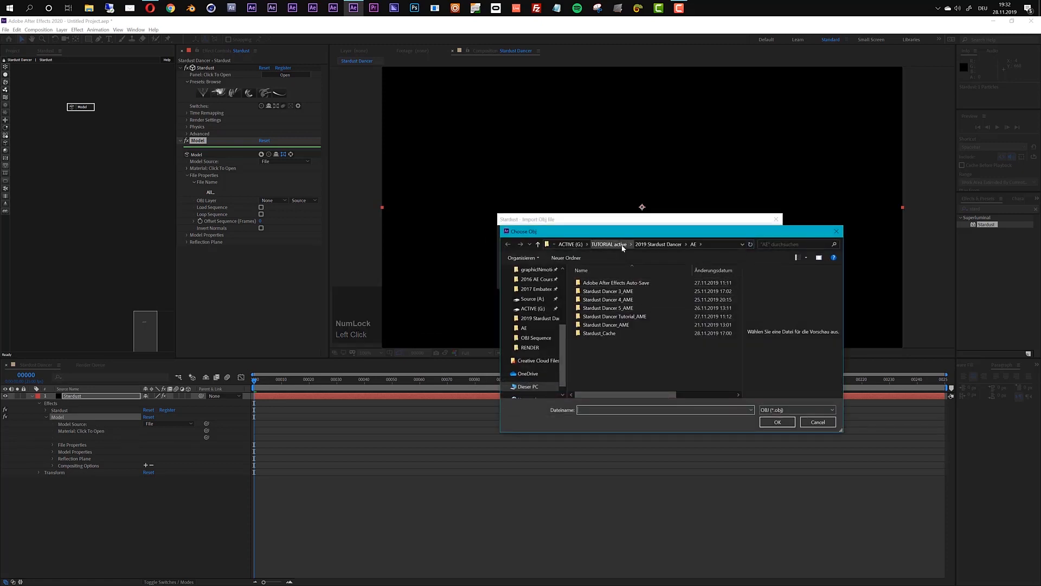
pyautogui.click(658, 244)
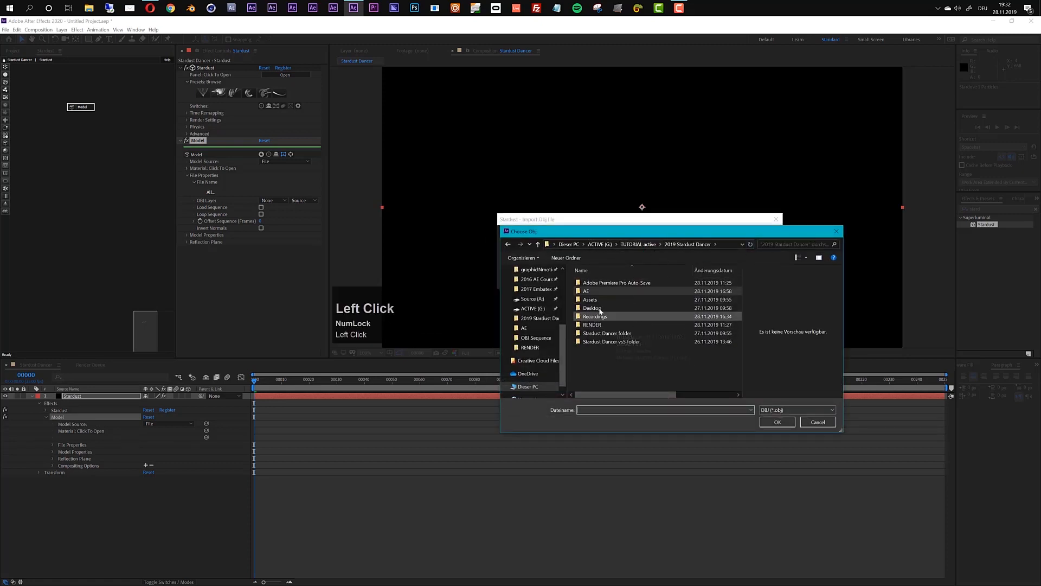
pyautogui.doubleClick(591, 299)
pyautogui.doubleClick(658, 304)
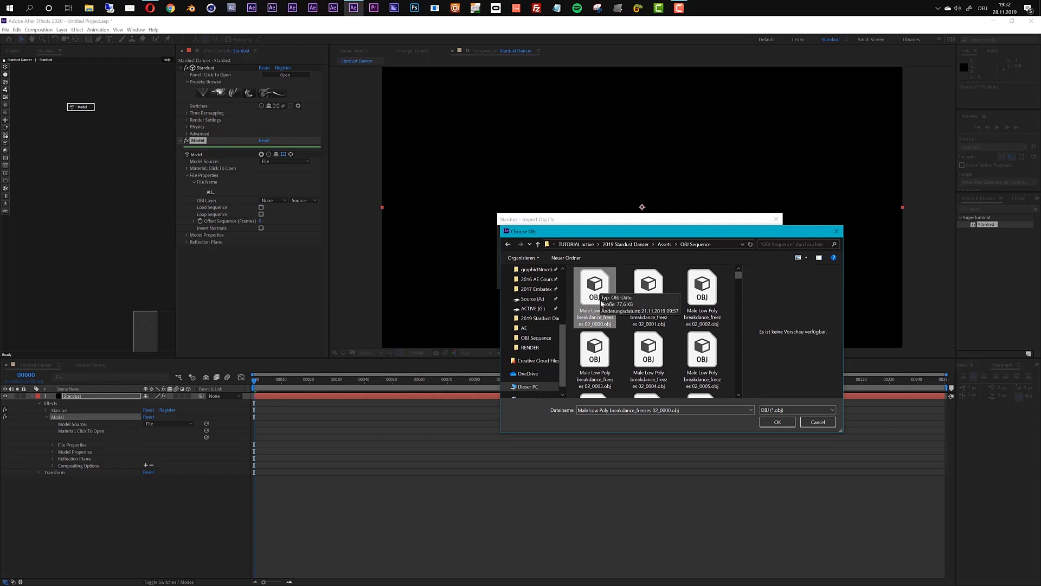
pyautogui.click(777, 422)
pyautogui.click(716, 272)
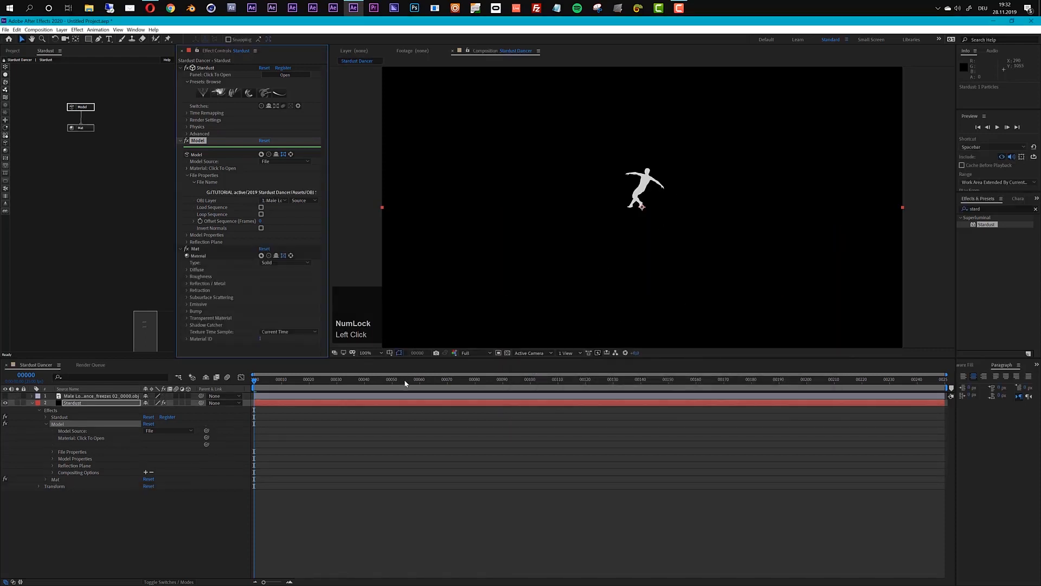
# Enable Load Sequence for the dancer model and scrub the animation to frame 93.
pyautogui.moveTo(405, 379); pyautogui.dragTo(539, 379)
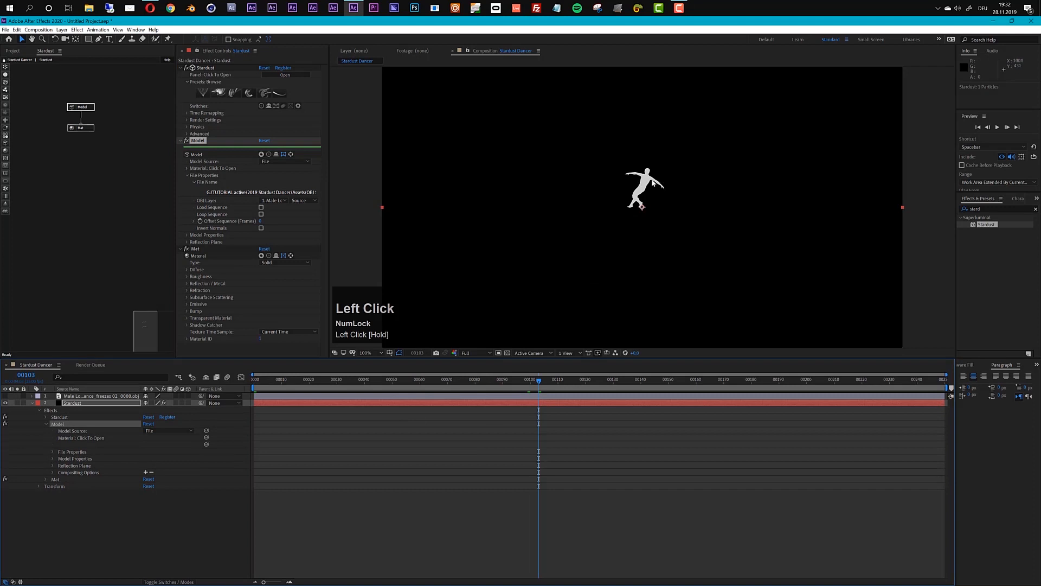
pyautogui.click(262, 208)
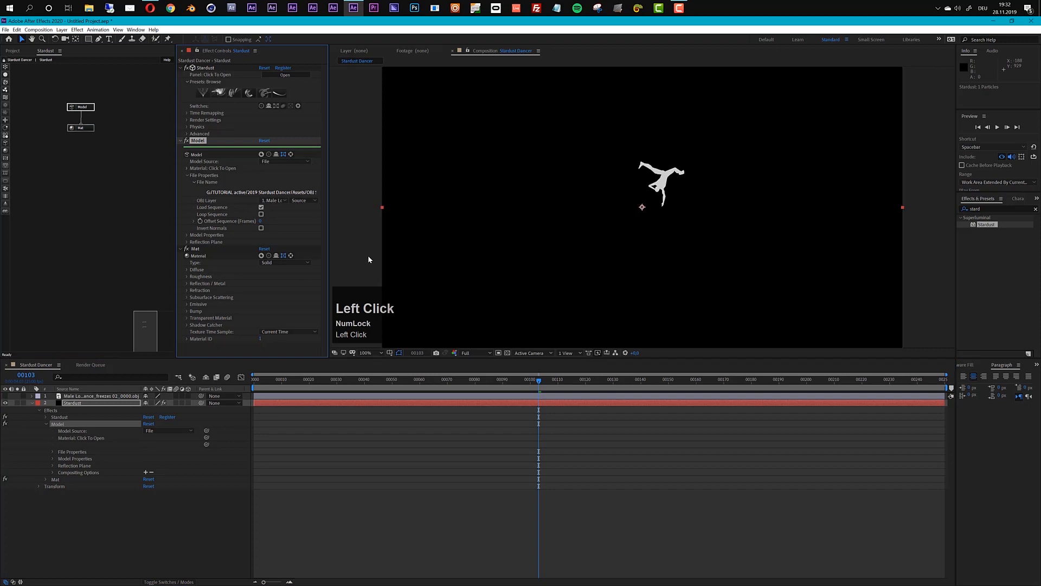
pyautogui.moveTo(538, 380); pyautogui.dragTo(510, 378)
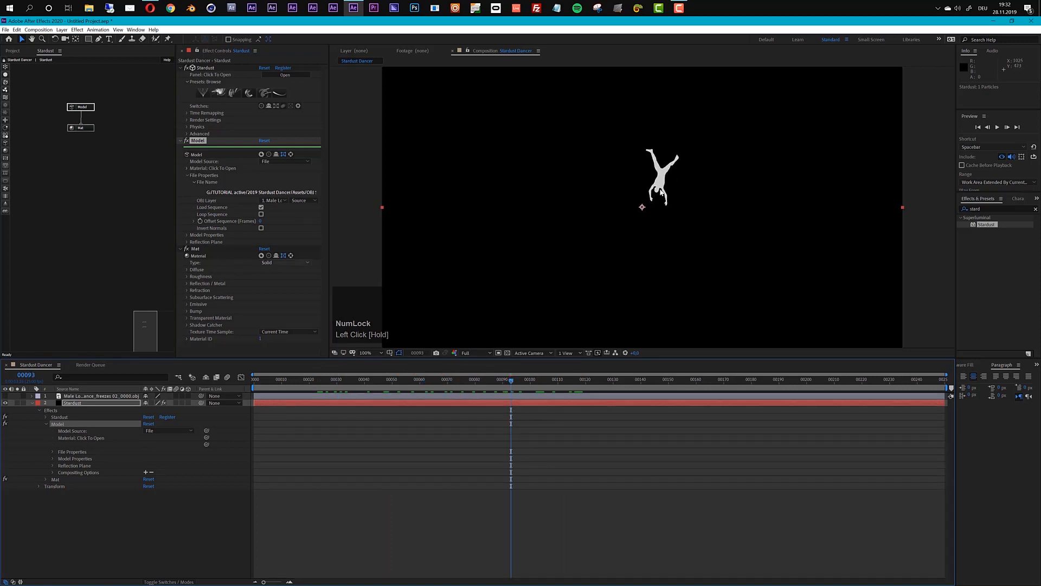
pyautogui.click(663, 185)
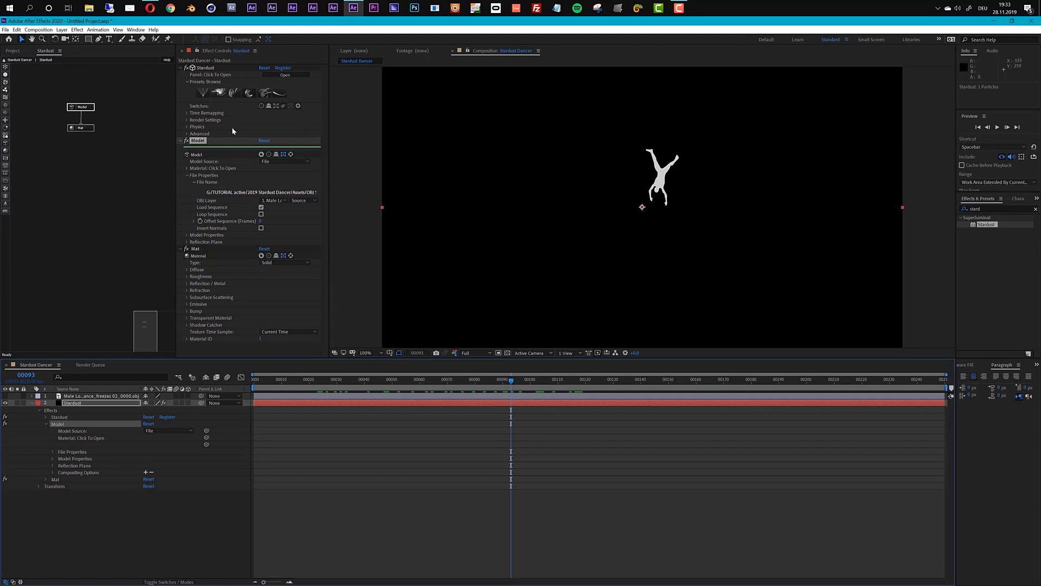
# Add a parallel light with 100% intensity, Inverse Square Clamped falloff and a radius of 5000.
pyautogui.click(62, 30)
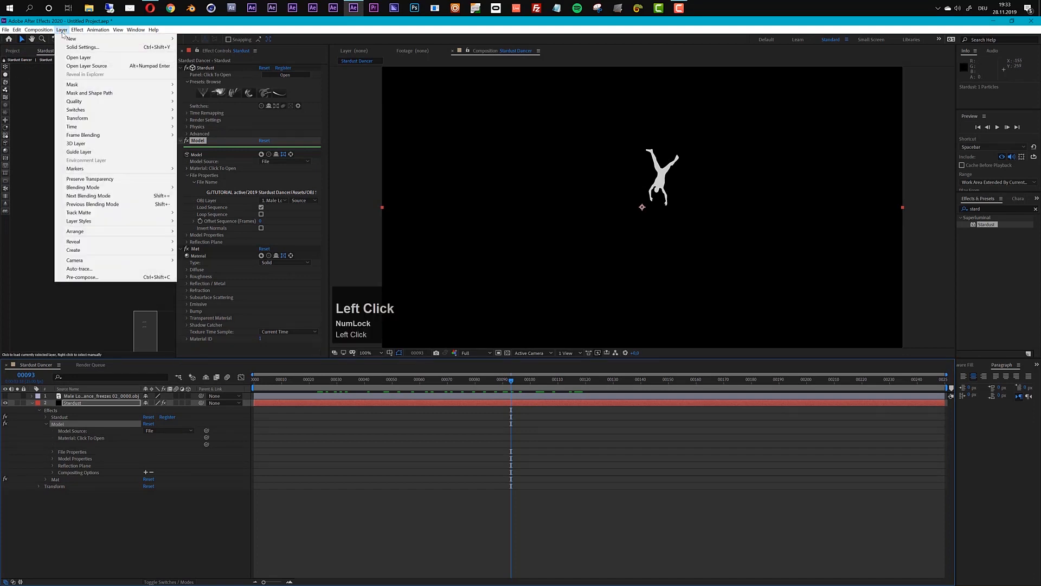
pyautogui.moveTo(73, 39)
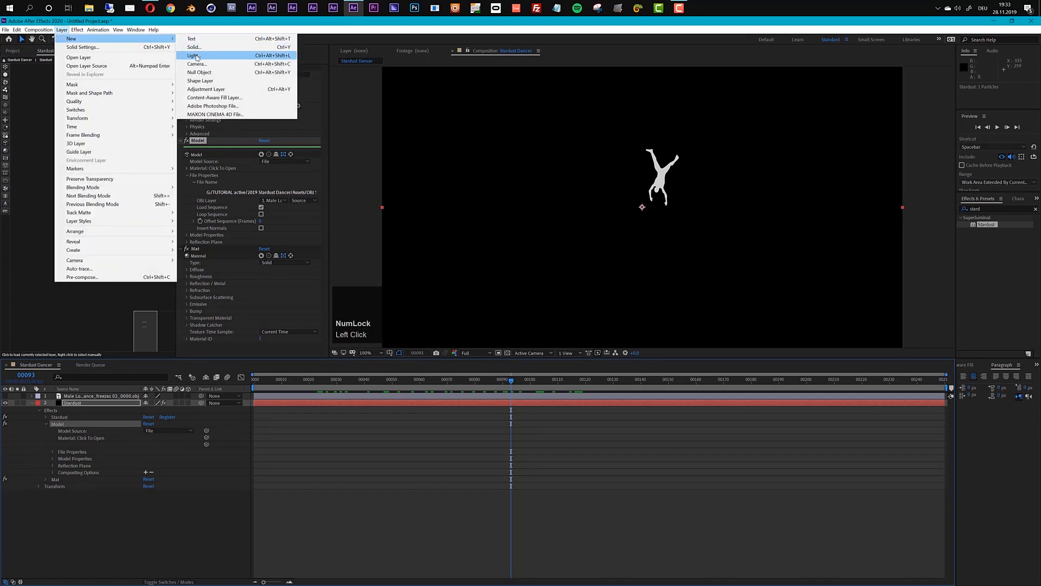
pyautogui.click(190, 56)
pyautogui.click(80, 84)
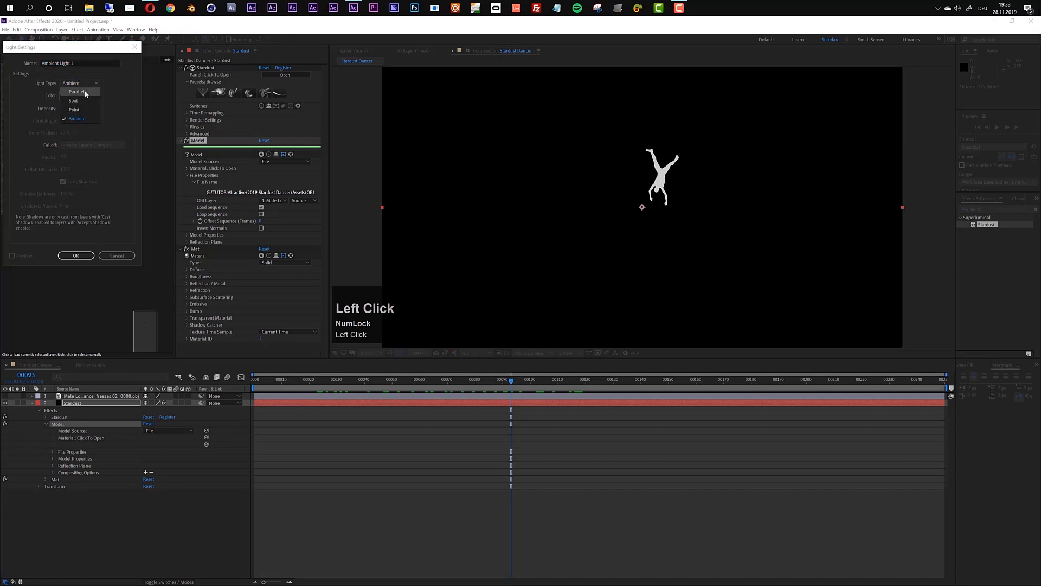
pyautogui.click(85, 90)
pyautogui.click(63, 109)
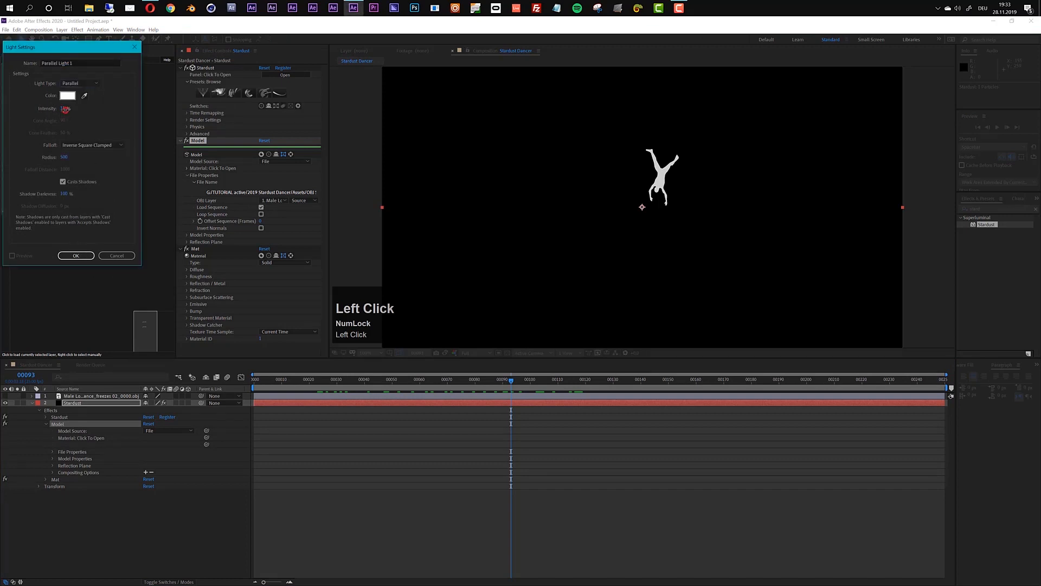
pyautogui.write('100')
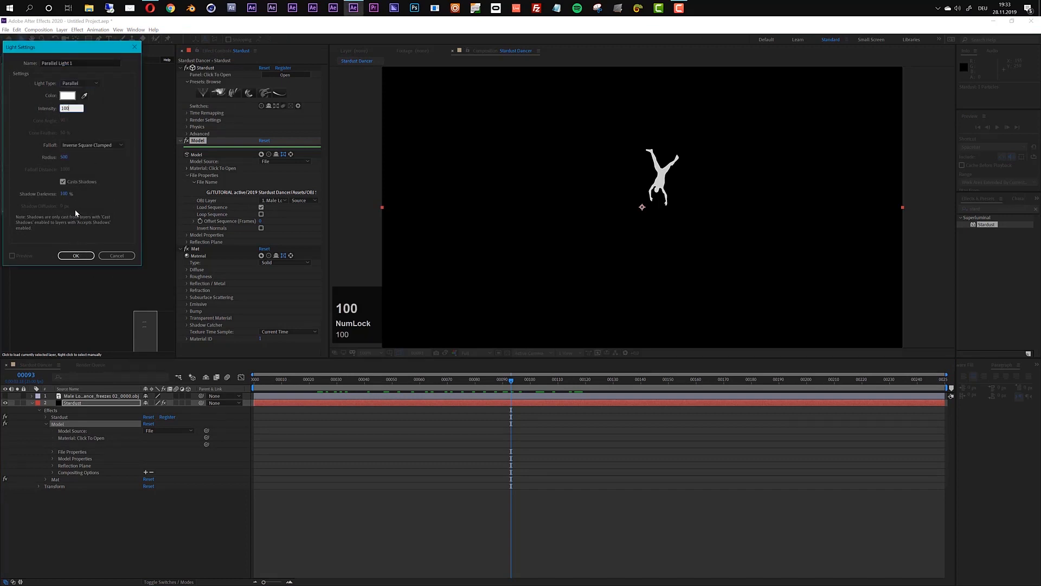
pyautogui.click(64, 157)
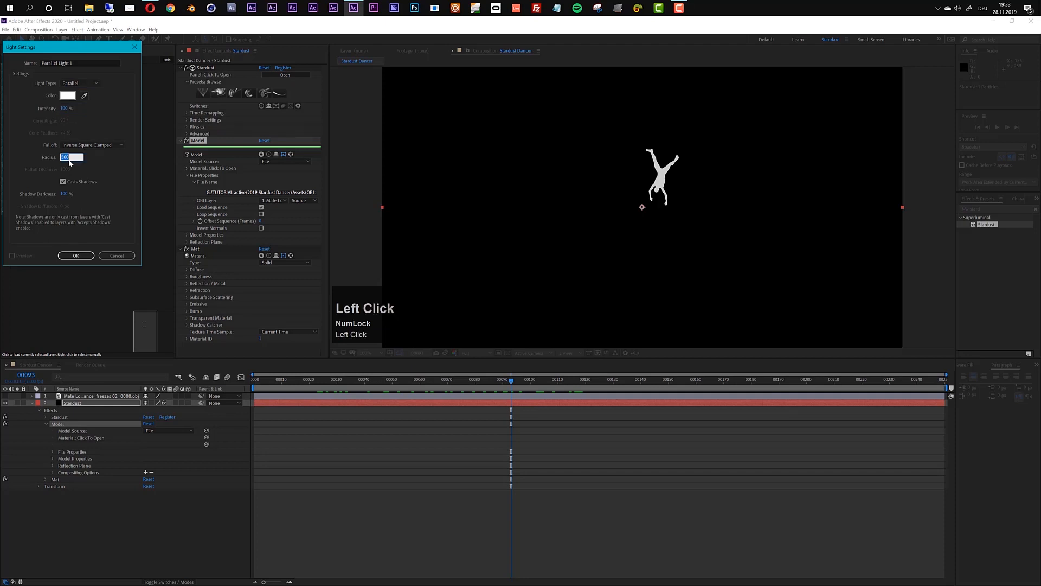
pyautogui.write('5000')
pyautogui.click(78, 254)
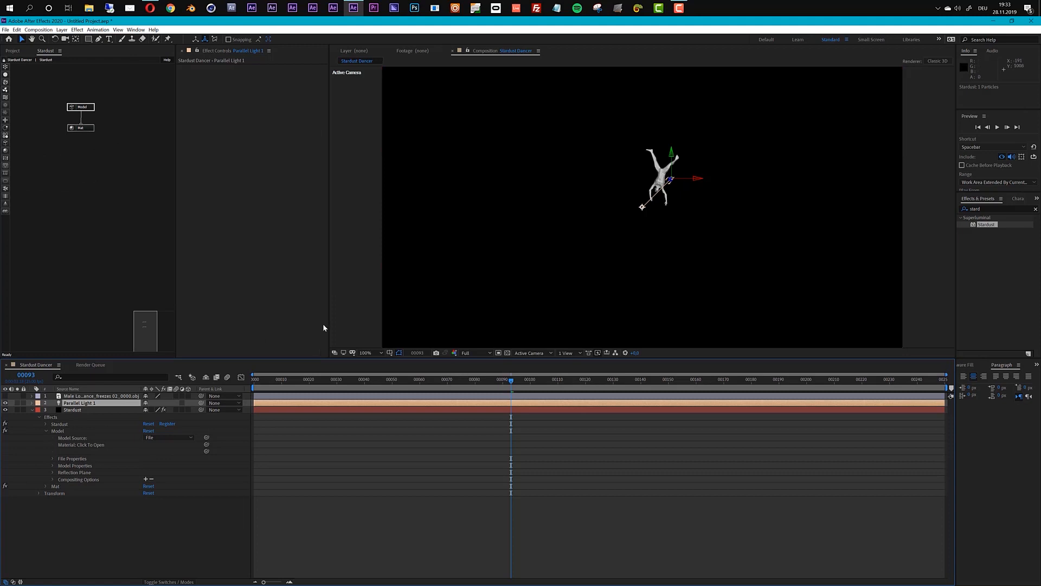
# Set the dancer model's Size to 300 in the Stardust layer's Model Properties.
pyautogui.click(96, 409)
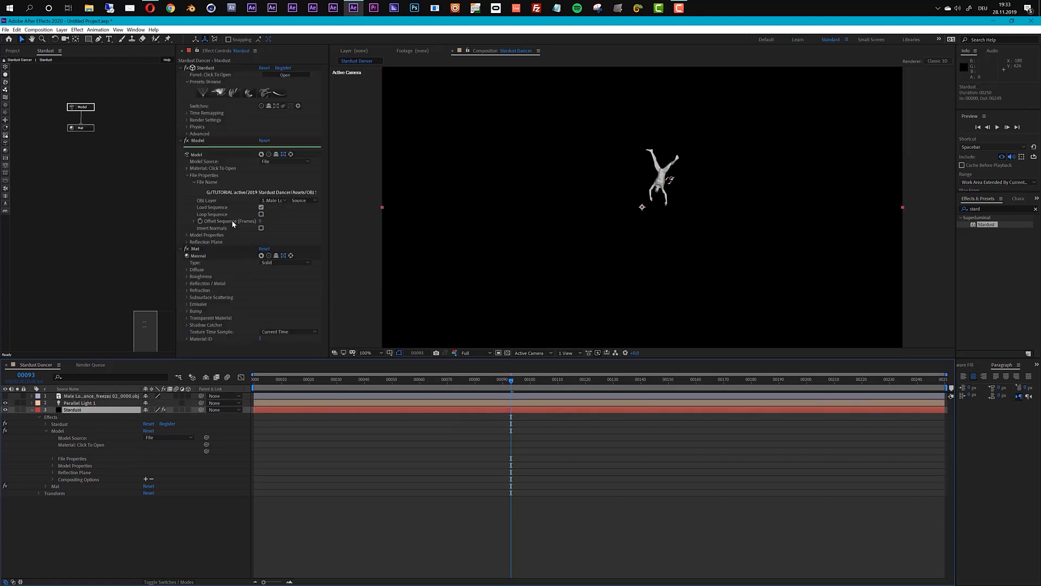
pyautogui.click(187, 237)
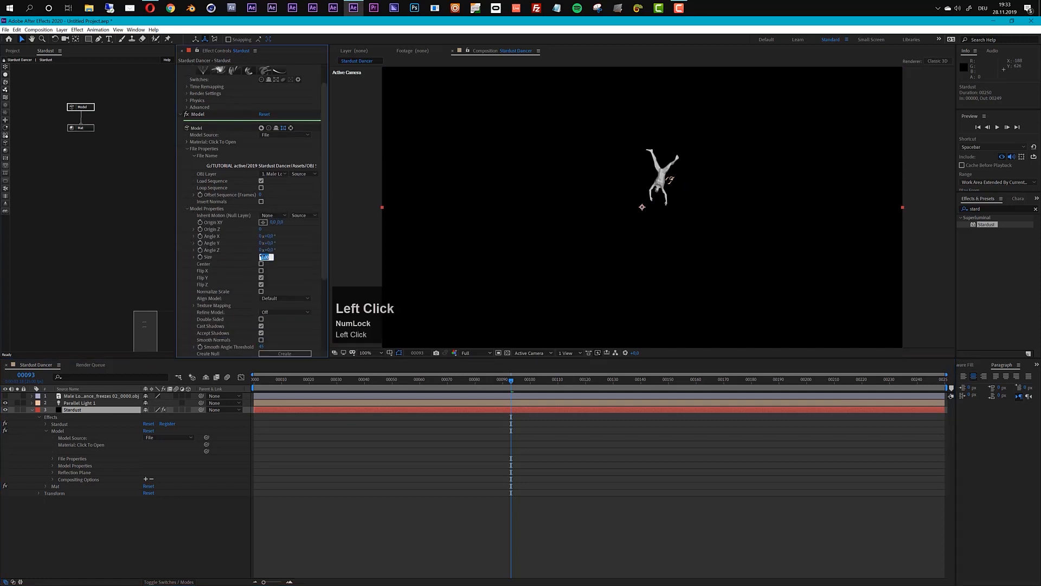
pyautogui.write('300')
pyautogui.press('Return')
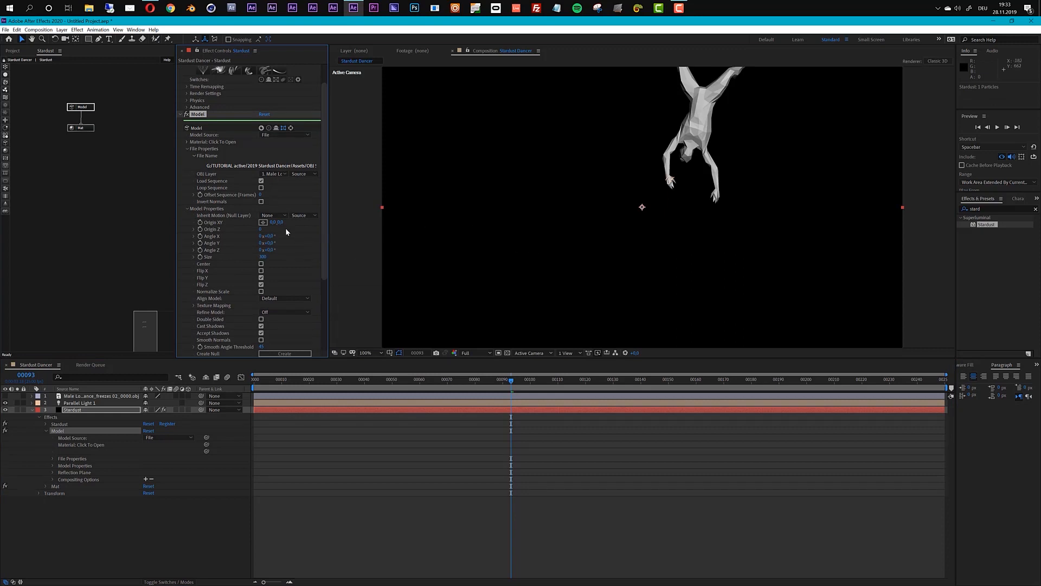
# Go to frame 222 and set the dancer model's Origin XY to -65, 75.
pyautogui.moveTo(713, 386); pyautogui.dragTo(868, 387)
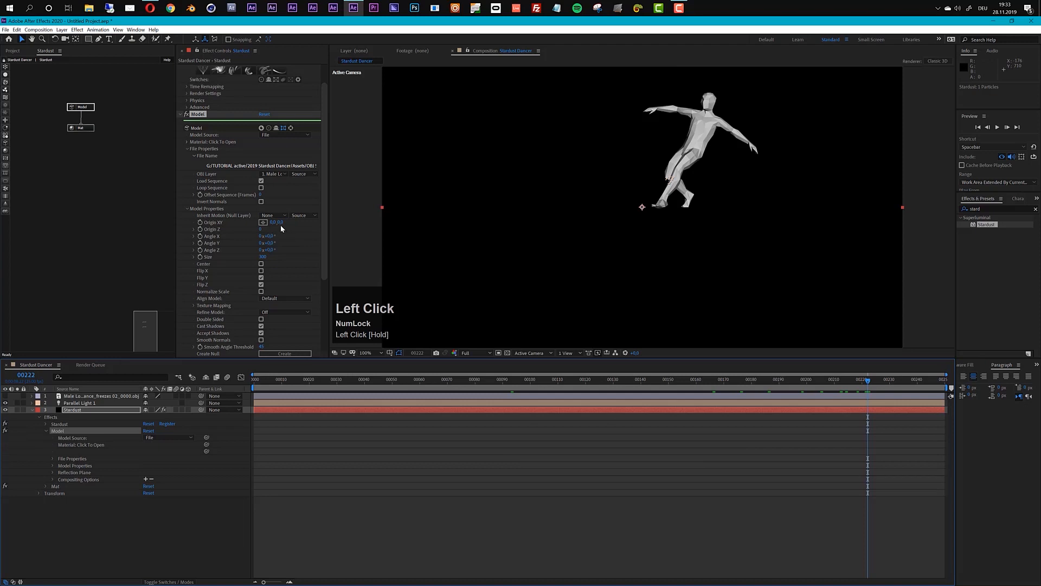
pyautogui.moveTo(281, 224); pyautogui.dragTo(311, 229)
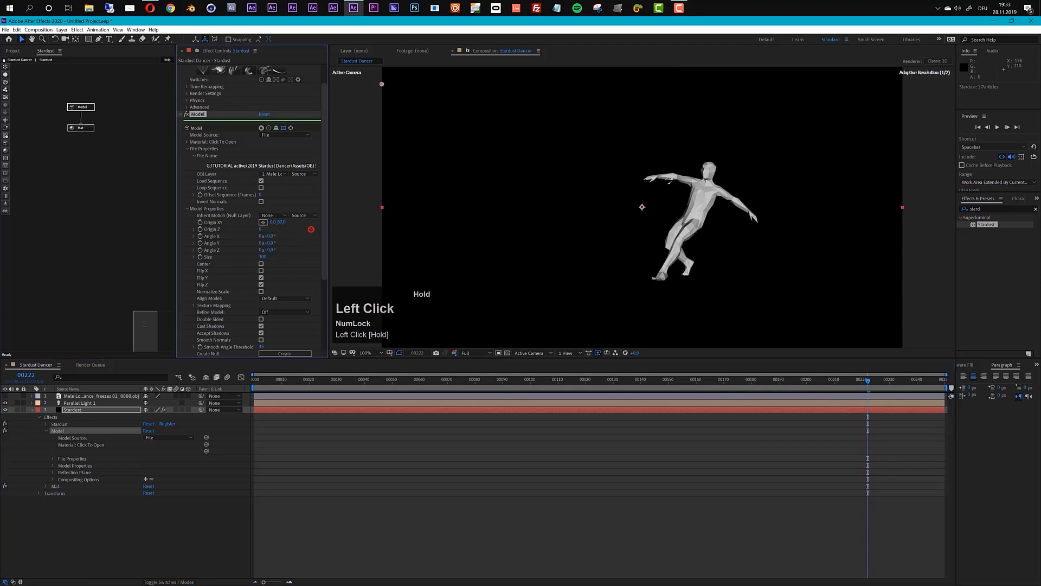
pyautogui.click(281, 222)
pyautogui.write('75')
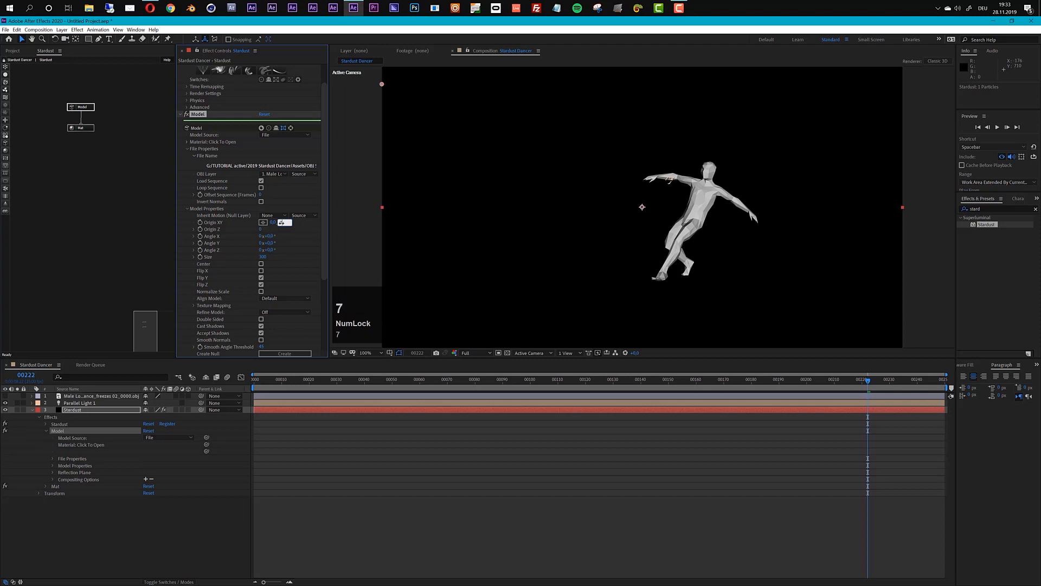
pyautogui.press('Return')
pyautogui.moveTo(274, 223); pyautogui.dragTo(247, 220)
pyautogui.click(275, 223)
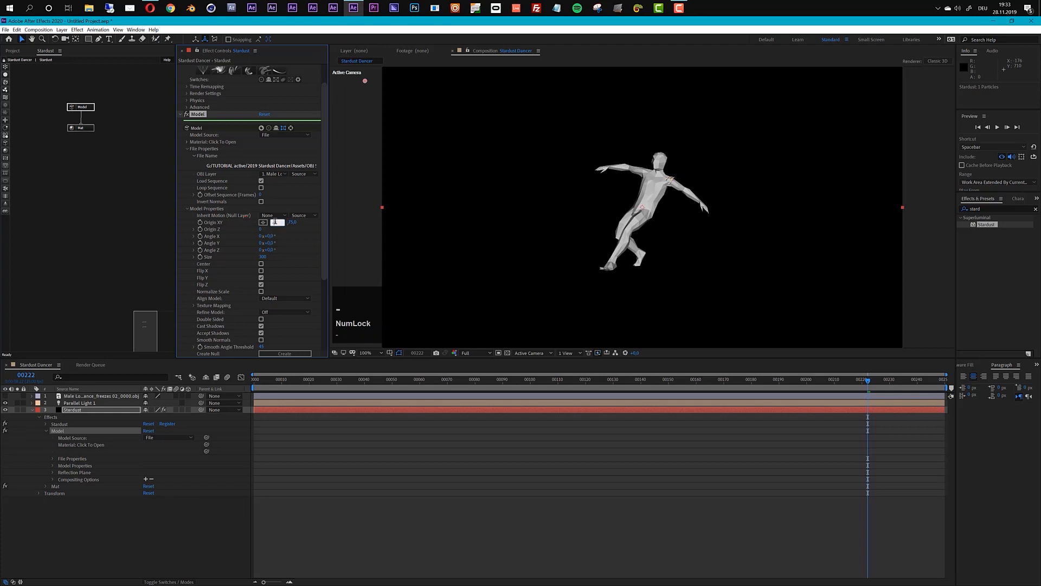
pyautogui.write('-65')
pyautogui.press('Return')
# Scrub the composition back to frame 30 to check the dancer's placement in the frame.
pyautogui.scroll(-3, 754, 234)
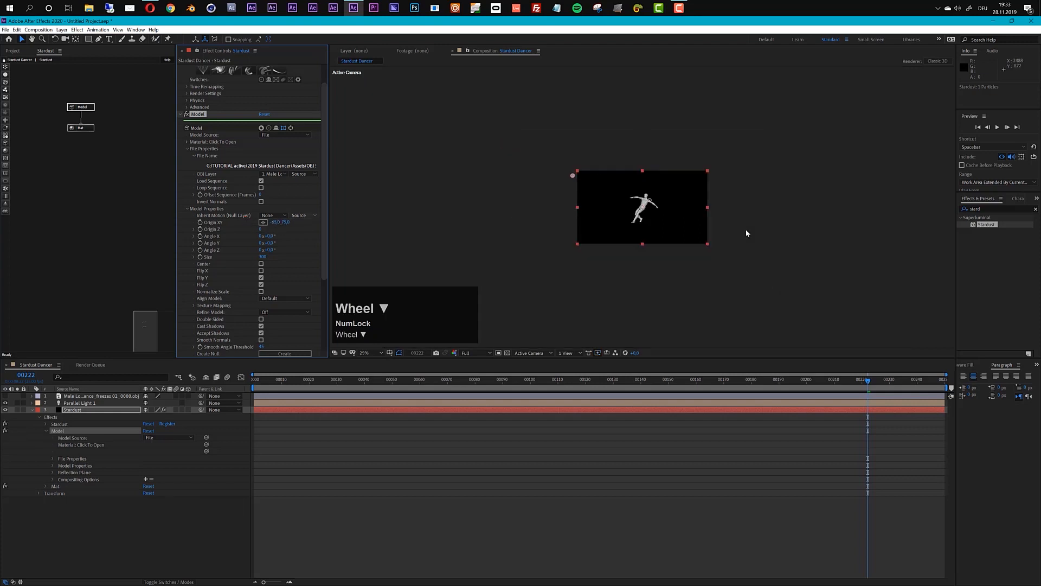
pyautogui.scroll(2, 721, 324)
pyautogui.moveTo(696, 383); pyautogui.dragTo(337, 392)
pyautogui.scroll(2, 570, 207)
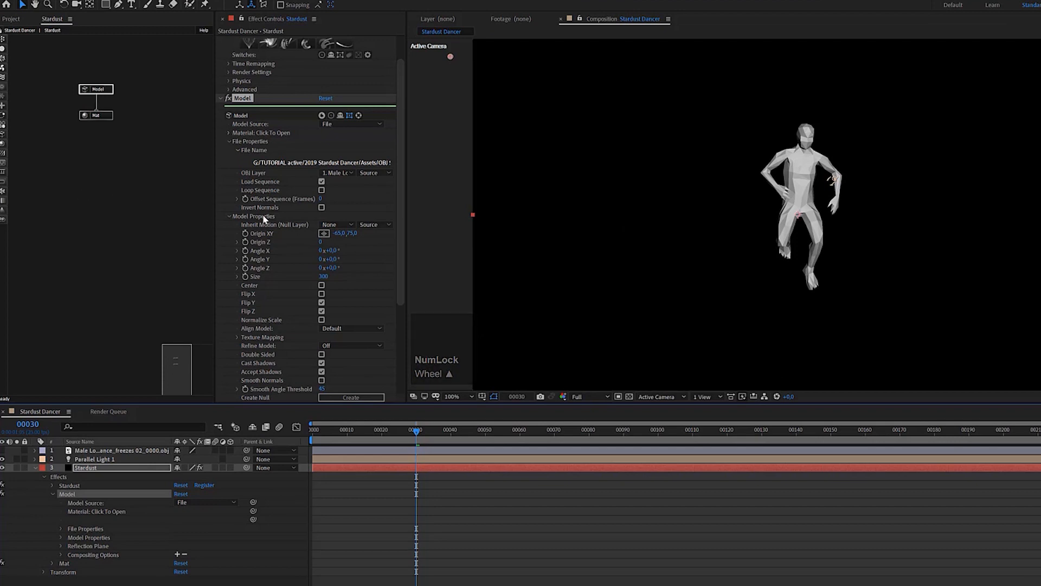
# Add a second Model node below the Mat node and make it a Primitive of type Cylinder.
pyautogui.click(7, 141)
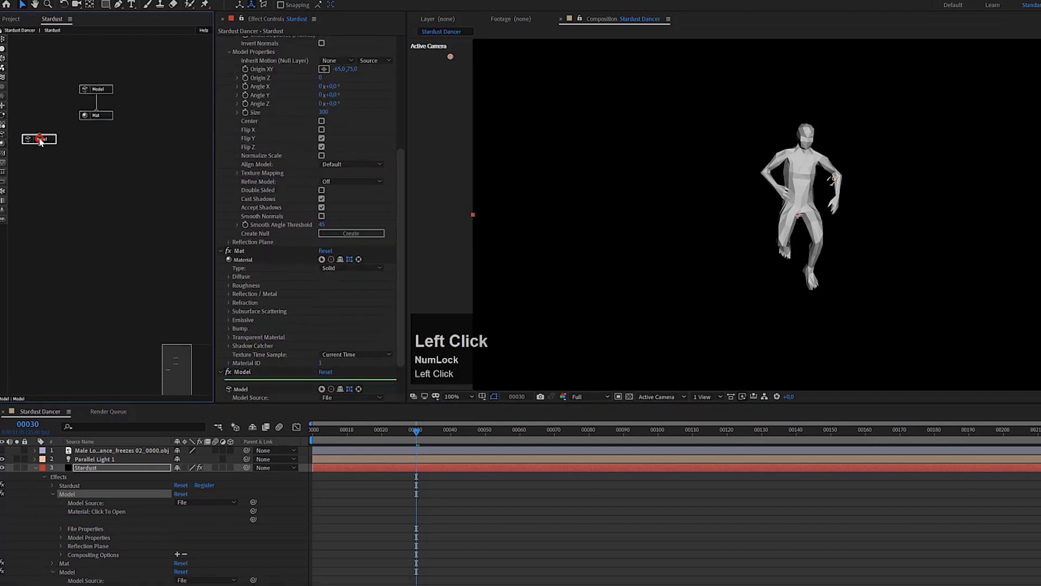
pyautogui.moveTo(39, 140); pyautogui.dragTo(43, 186)
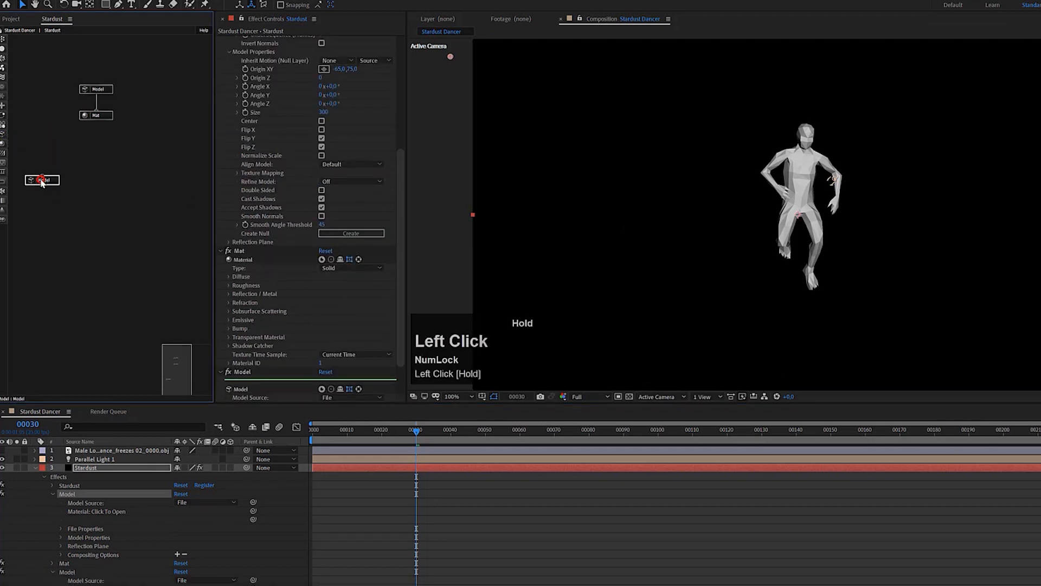
pyautogui.scroll(-2, 298, 298)
pyautogui.click(333, 353)
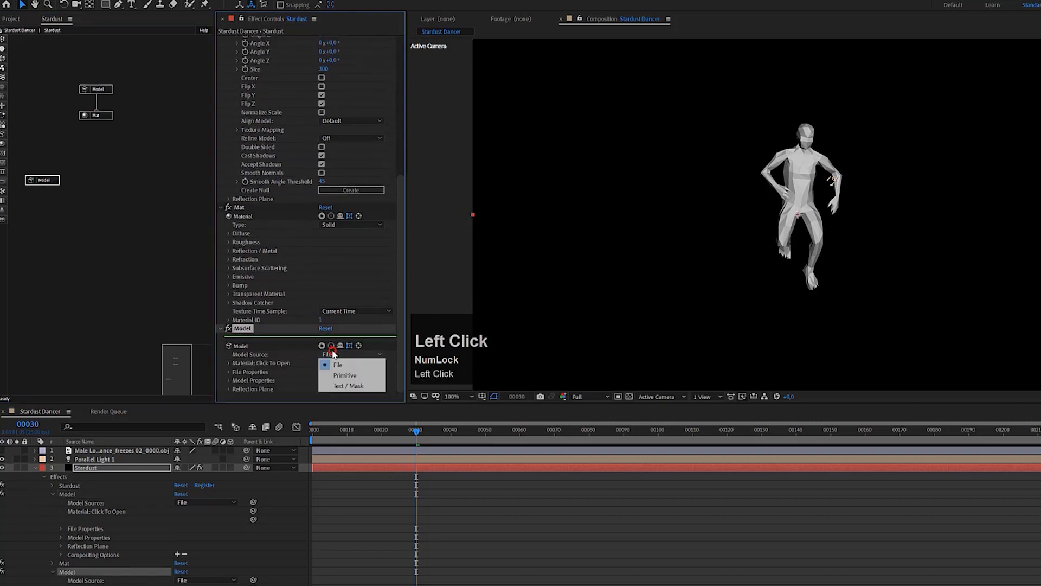
pyautogui.click(349, 374)
pyautogui.scroll(-3, 349, 376)
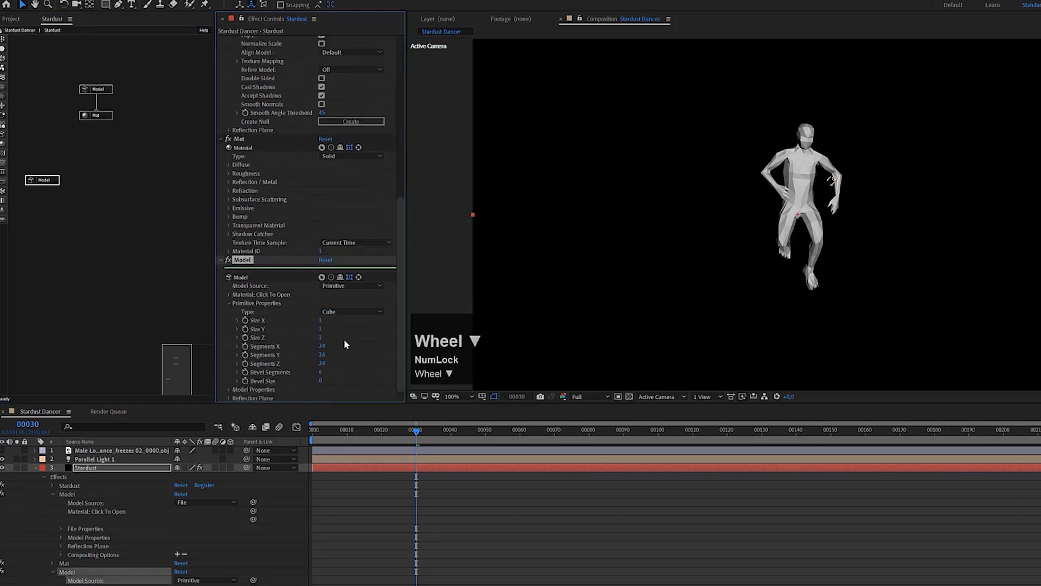
pyautogui.click(340, 312)
pyautogui.click(345, 364)
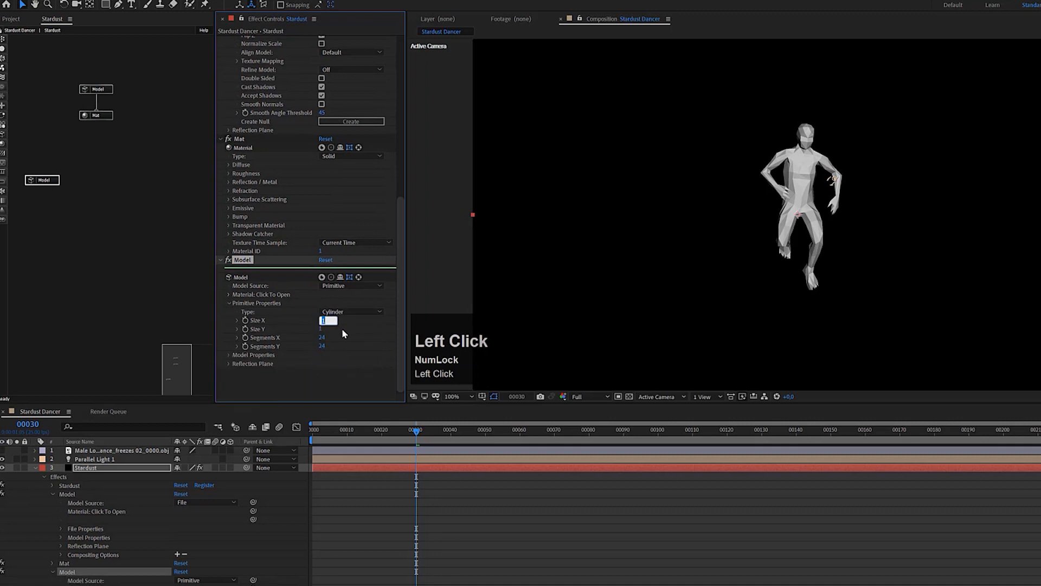
# Set the cylinder primitive's Size X to 750 and Size Y to 20.
pyautogui.write('750')
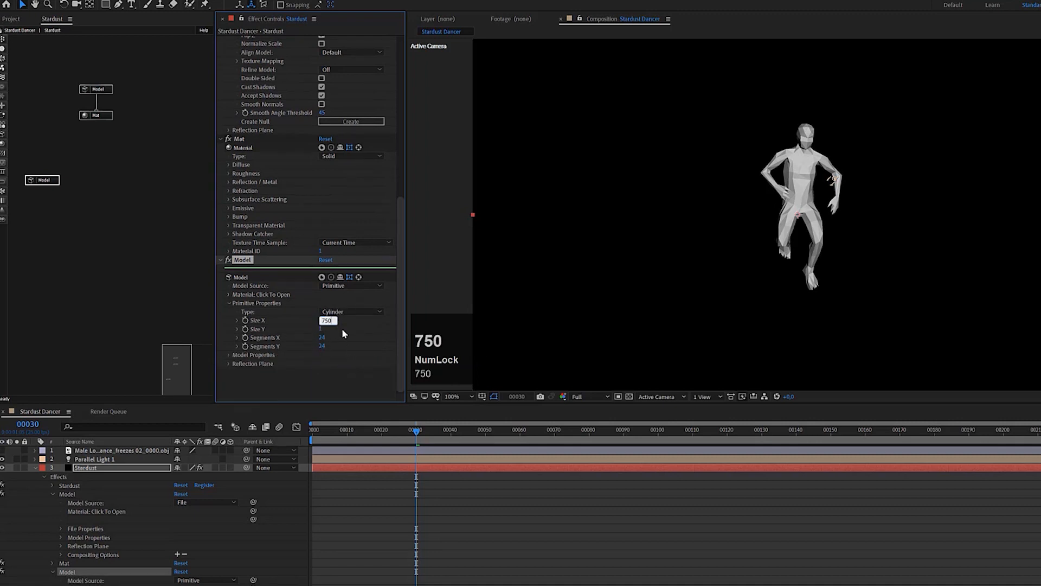
pyautogui.press('Return')
pyautogui.press('Tab')
pyautogui.click(351, 339)
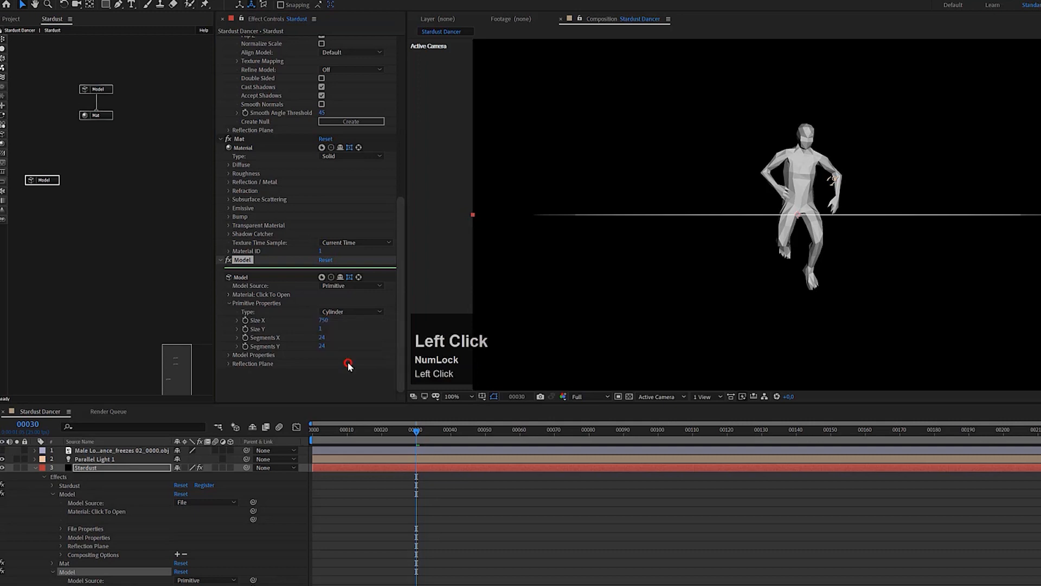
pyautogui.click(321, 331)
pyautogui.write('20')
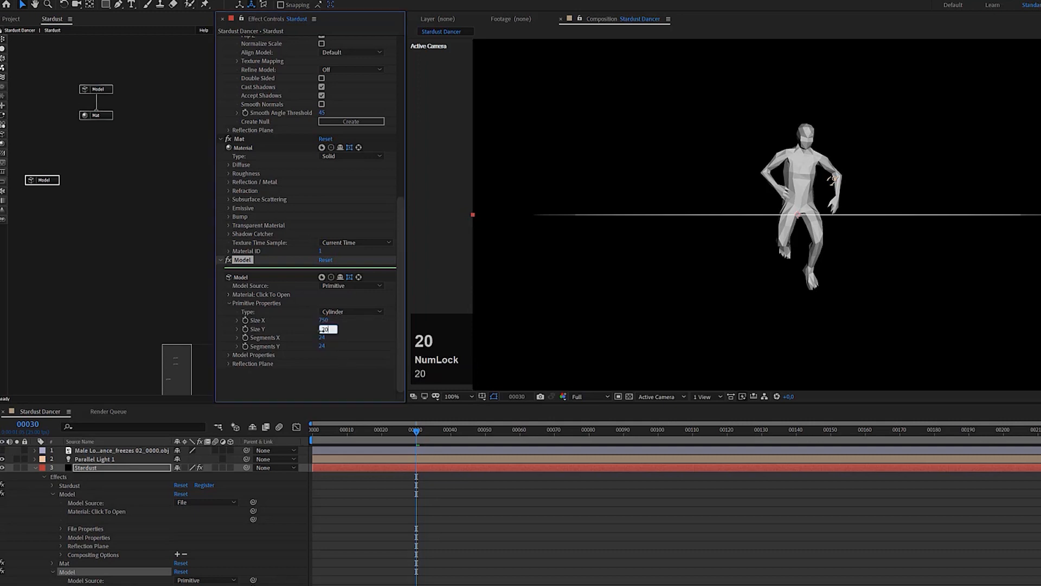
pyautogui.press('Return')
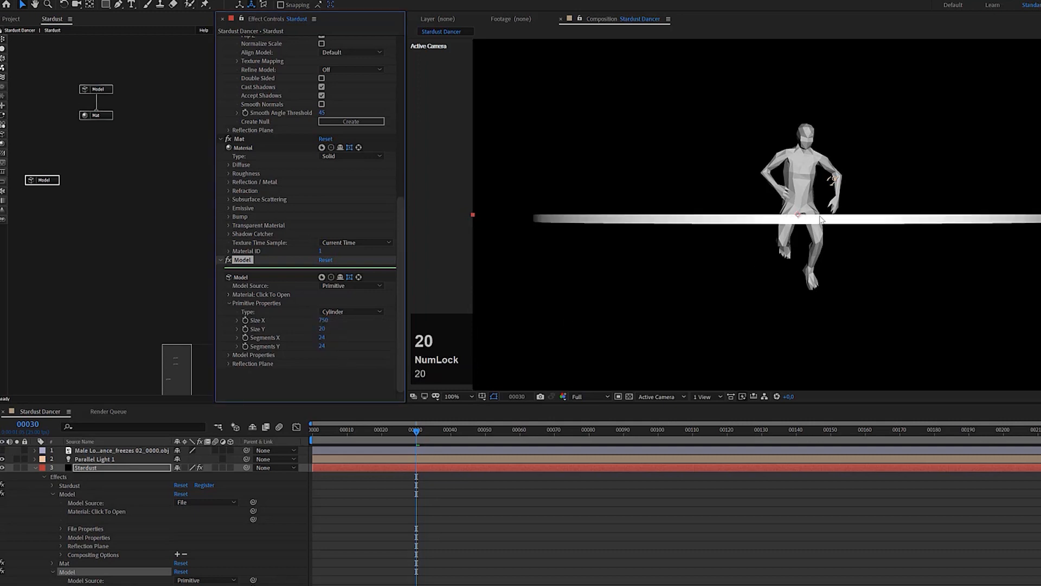
# At frame 223 in the Front view, lower the cylinder beneath the dancer's feet by setting its Origin XY to 0, 230.
pyautogui.moveTo(1035, 434); pyautogui.dragTo(1040, 434)
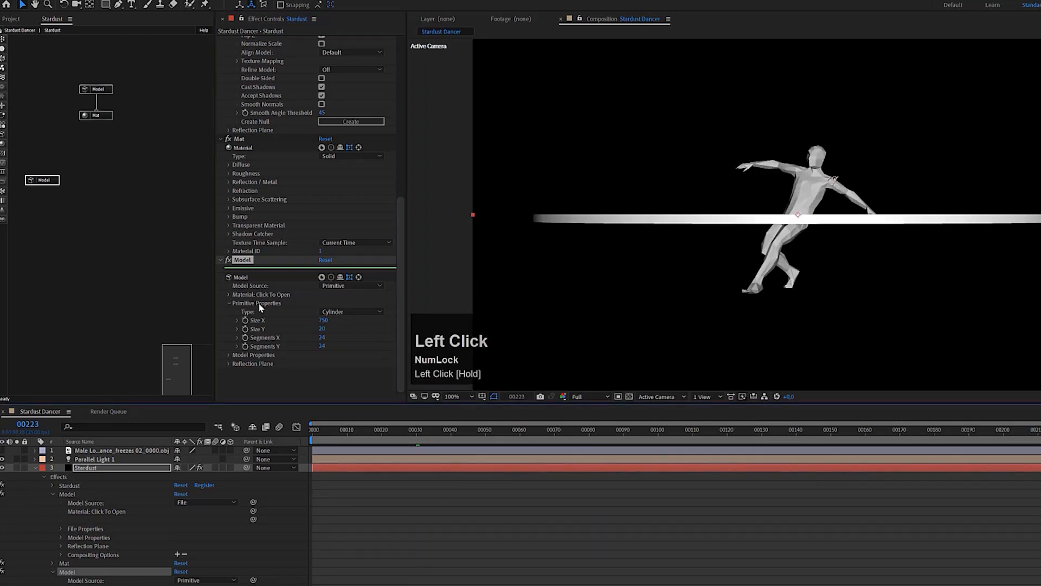
pyautogui.click(659, 398)
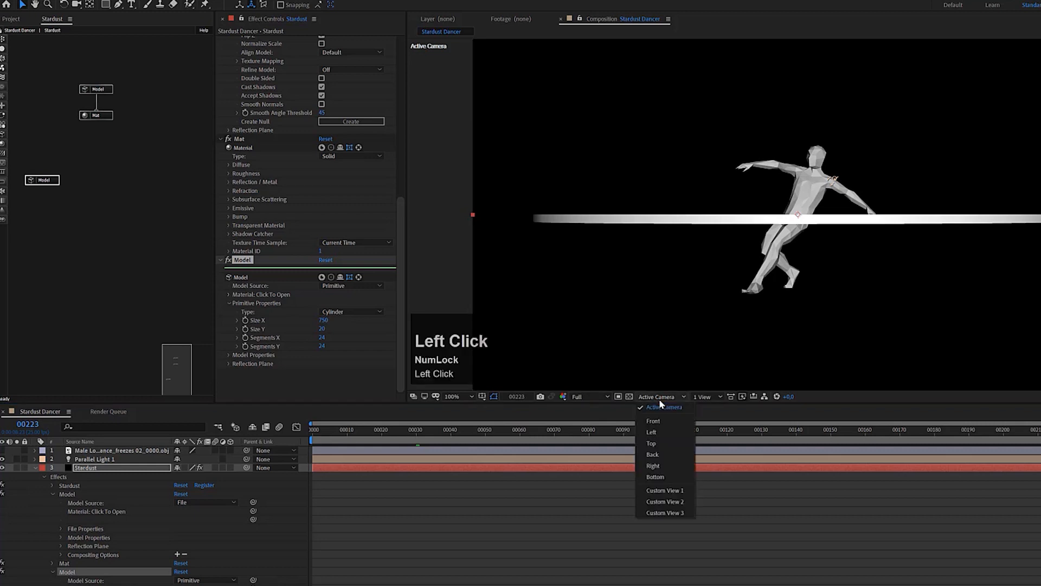
pyautogui.click(667, 421)
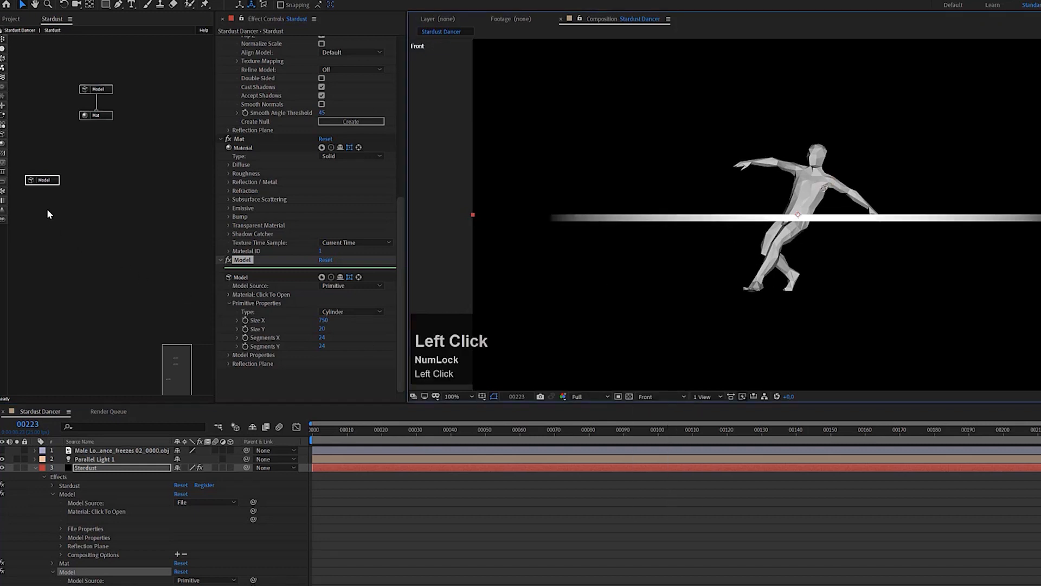
pyautogui.click(42, 180)
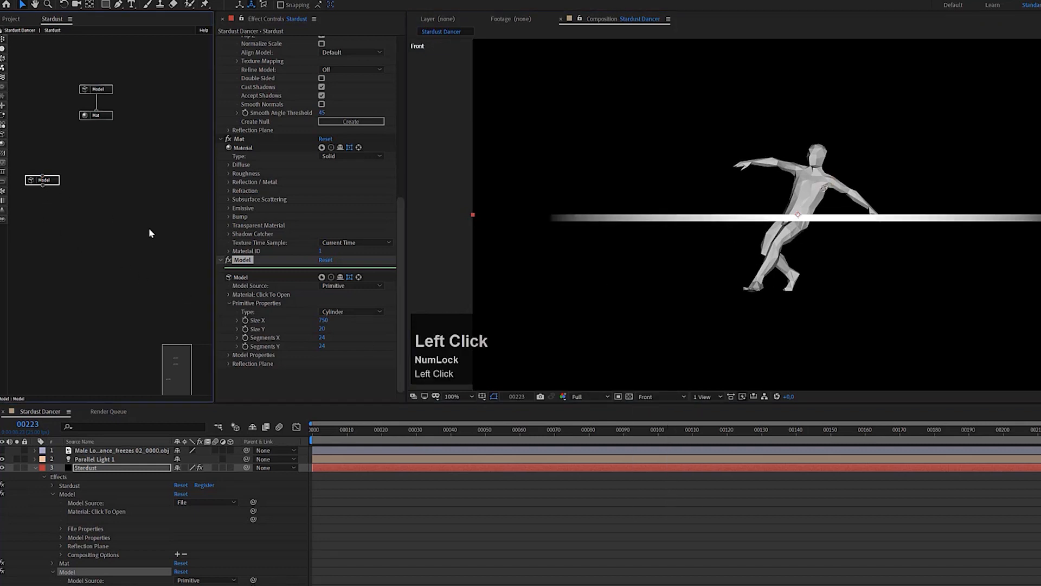
pyautogui.click(229, 356)
pyautogui.scroll(-5, 272, 370)
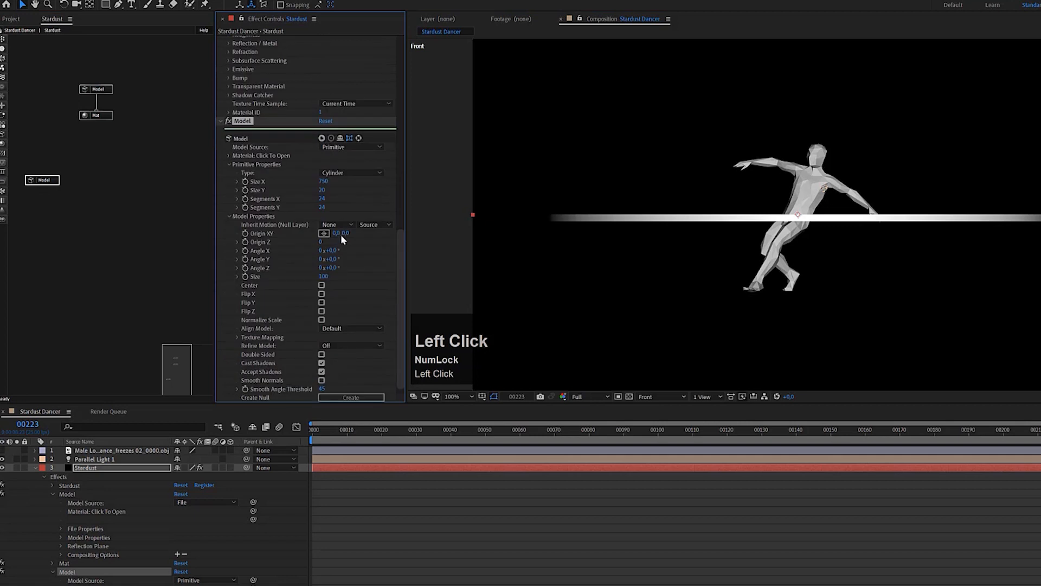
pyautogui.moveTo(343, 233); pyautogui.dragTo(443, 249)
pyautogui.scroll(2, 783, 307)
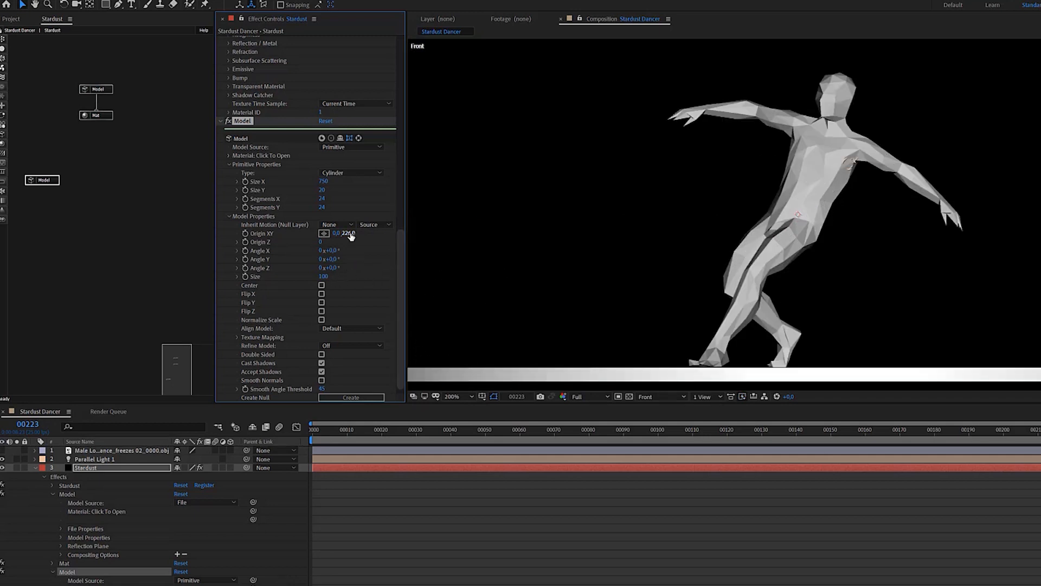
pyautogui.moveTo(351, 236); pyautogui.dragTo(352, 233)
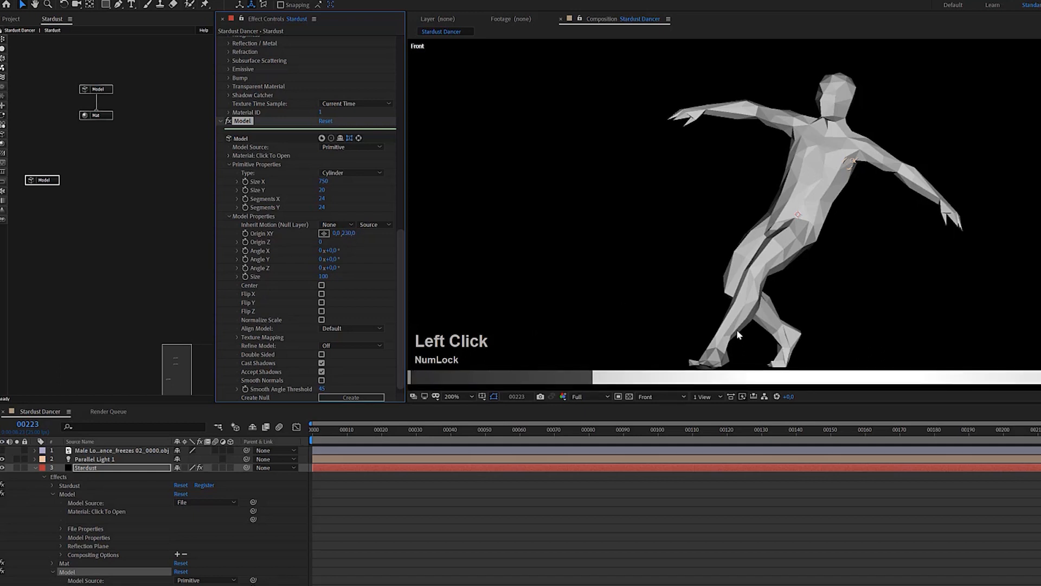
# Return to the Active Camera view and scrub to frame 200 to check the dancer standing on the cylinder.
pyautogui.click(660, 396)
pyautogui.click(667, 410)
pyautogui.scroll(-2, 779, 319)
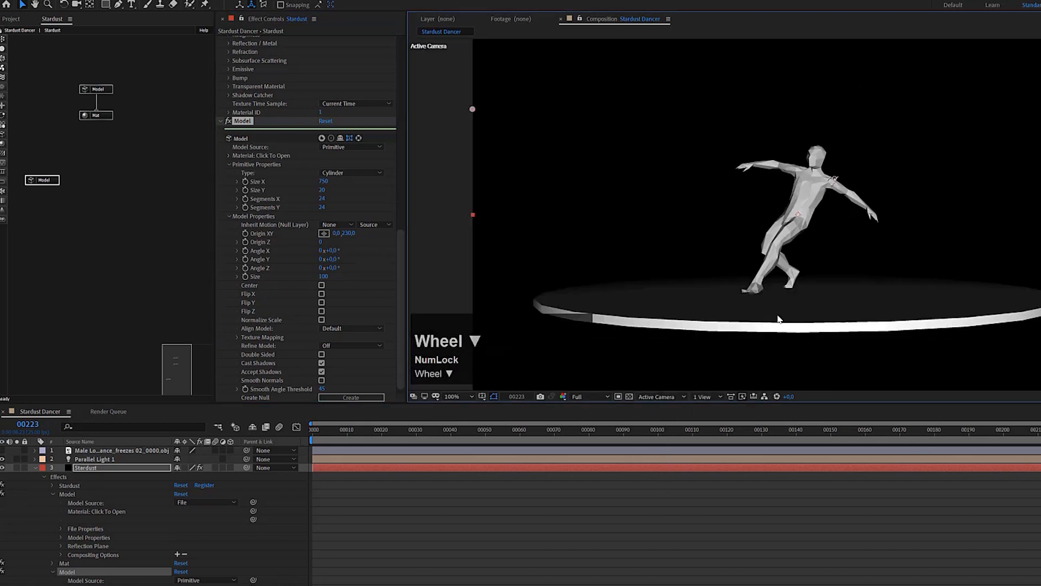
pyautogui.moveTo(1030, 436); pyautogui.dragTo(1004, 434)
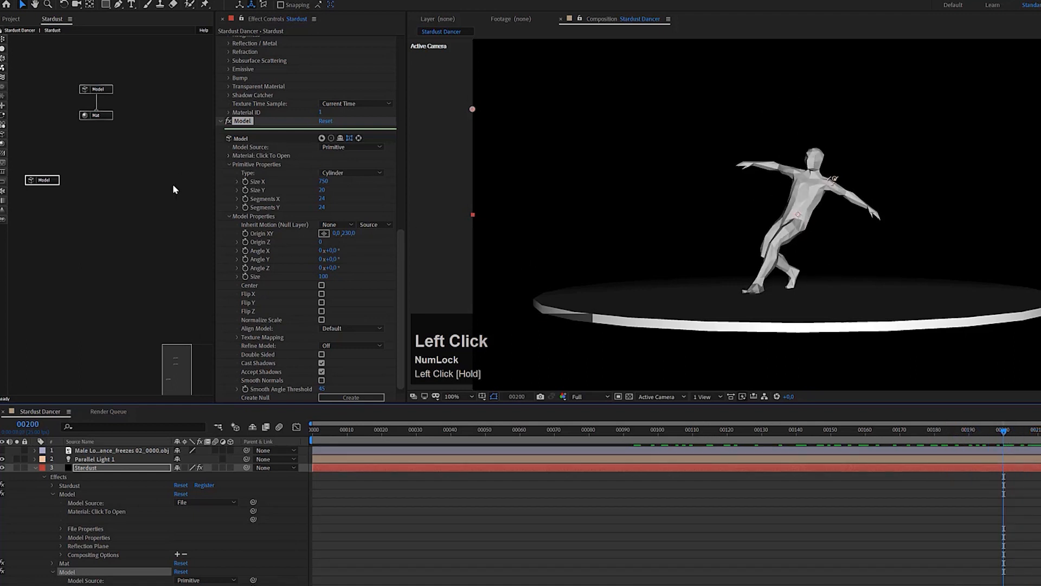
# Rename the cylinder's Model node to Floor.
pyautogui.click(56, 181)
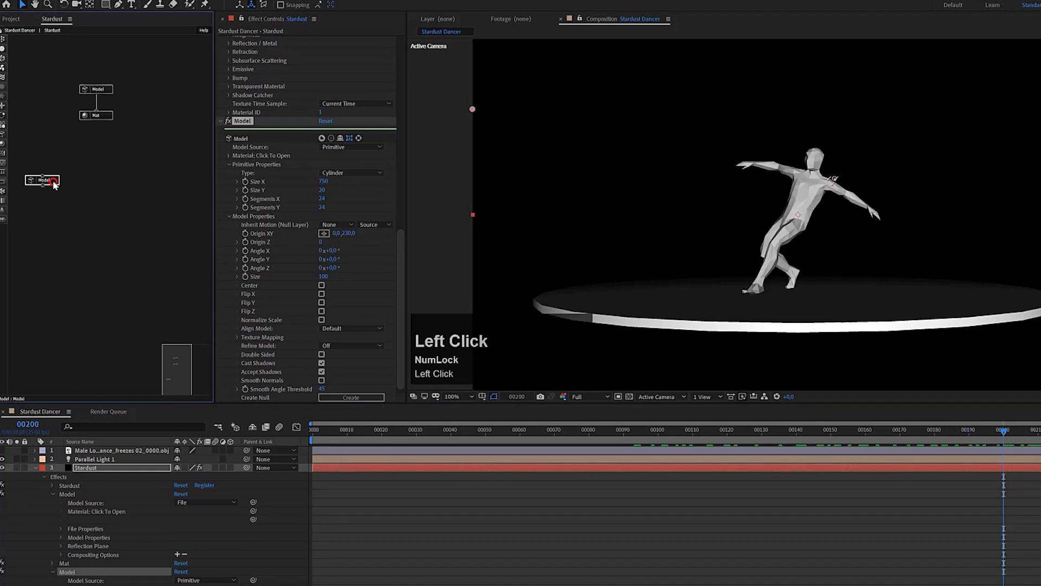
pyautogui.click(244, 122)
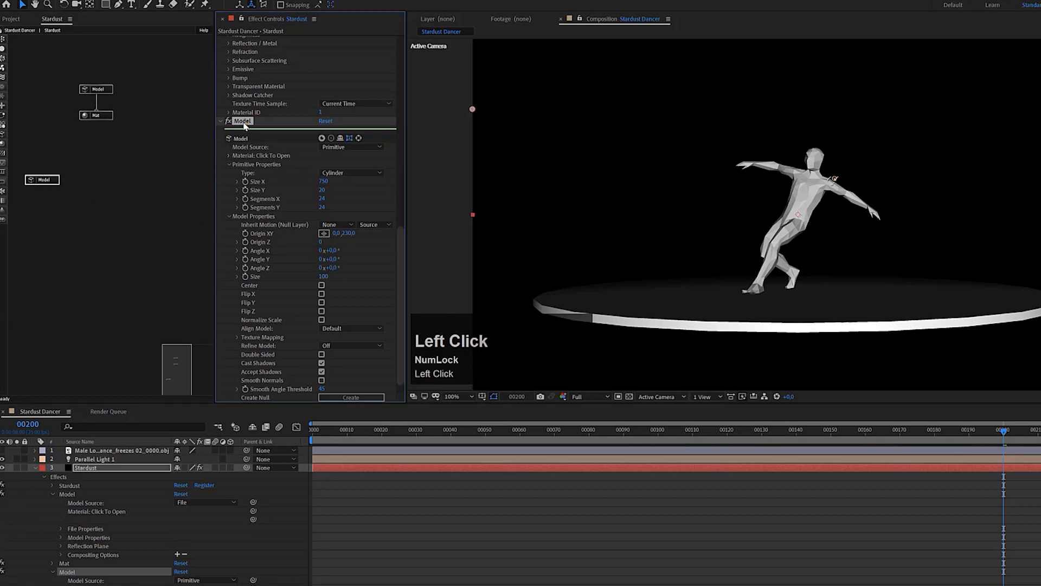
pyautogui.press('Return')
pyautogui.write('Floor')
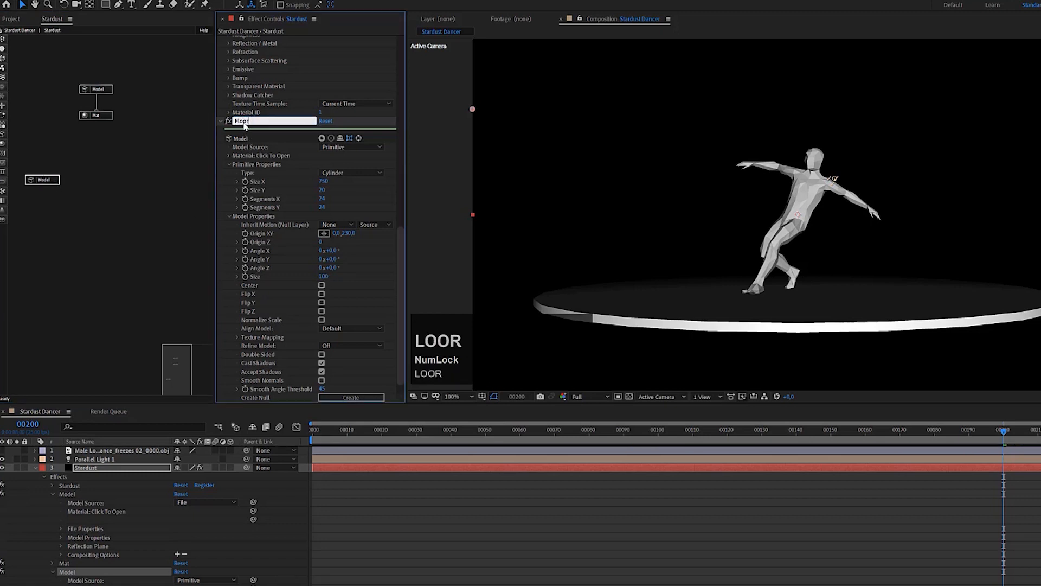
pyautogui.press('Return')
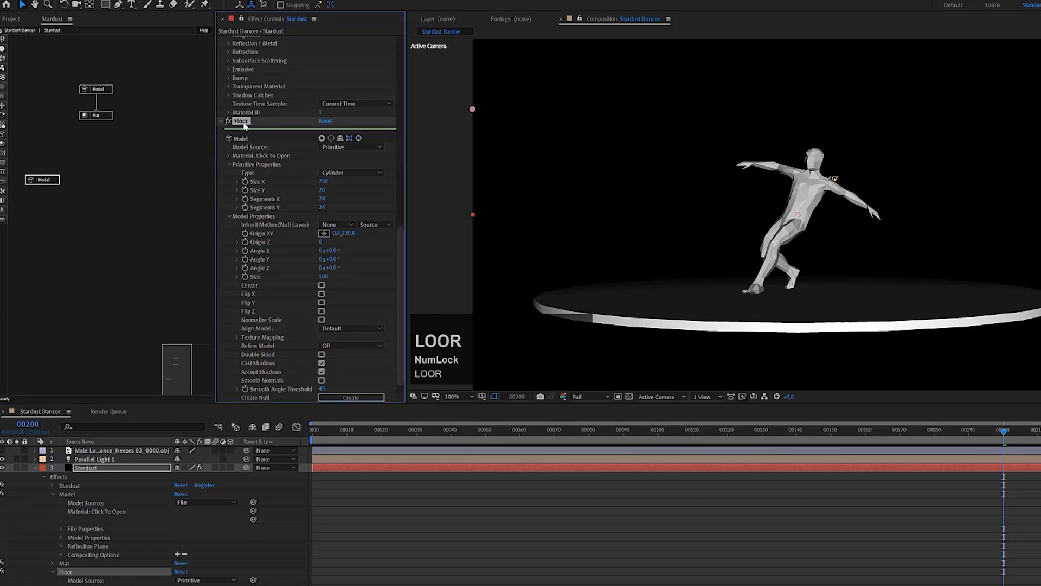
# Rename the Model node holding the OBJ sequence to Dancer.
pyautogui.click(99, 91)
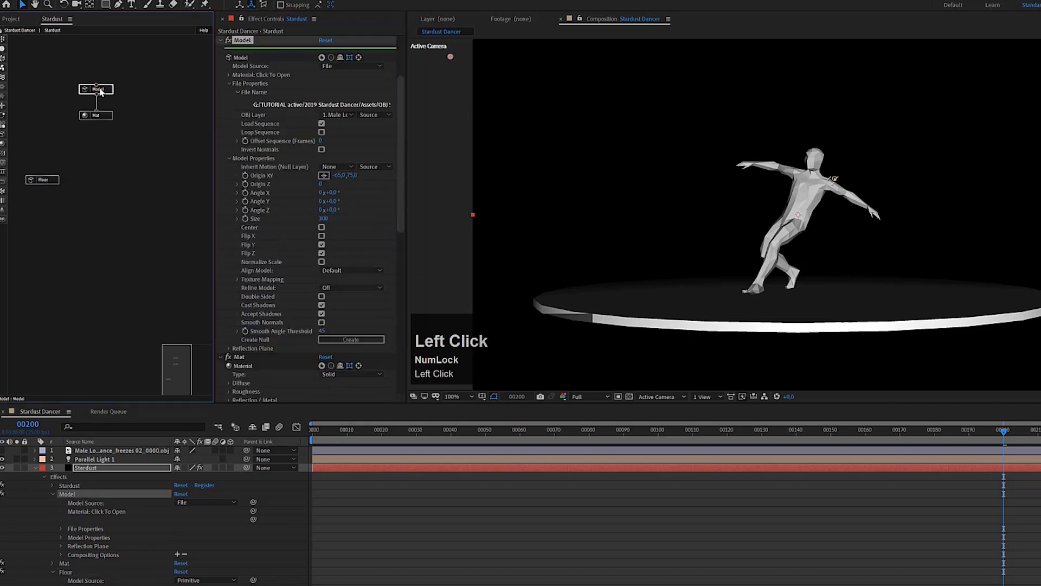
pyautogui.press('Return')
pyautogui.write('Dancer')
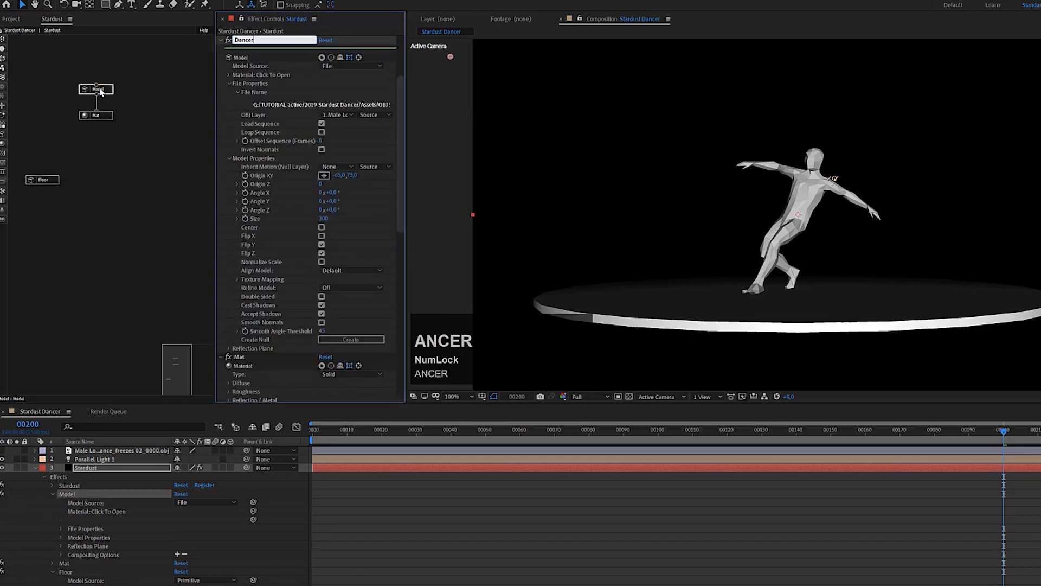
pyautogui.press('Return')
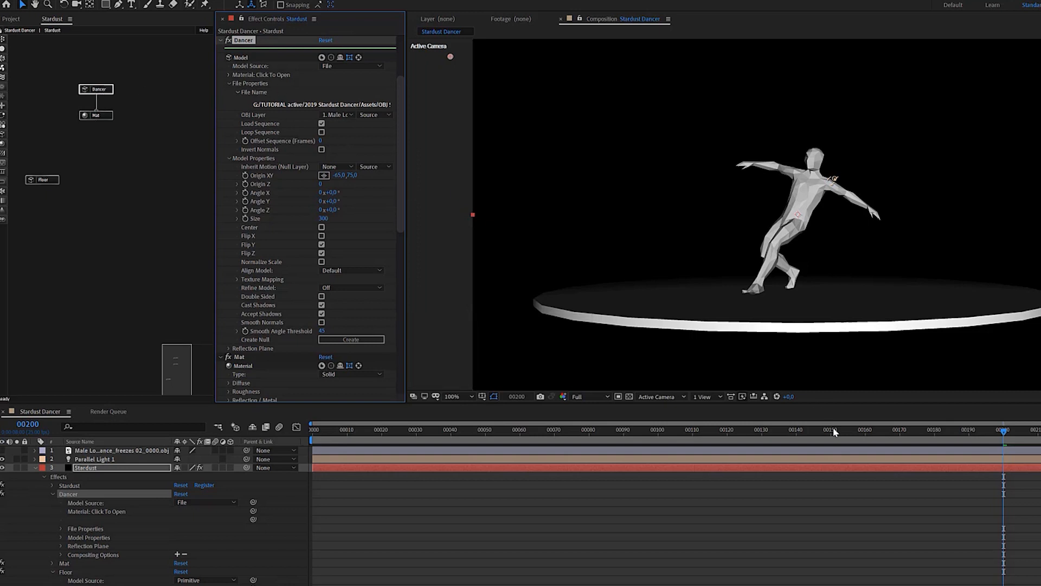
# Go to frame 87, add an Emitter node and a Particle node beside the Dancer nodes, and link the Particle below the Emitter.
pyautogui.moveTo(834, 431); pyautogui.dragTo(613, 442)
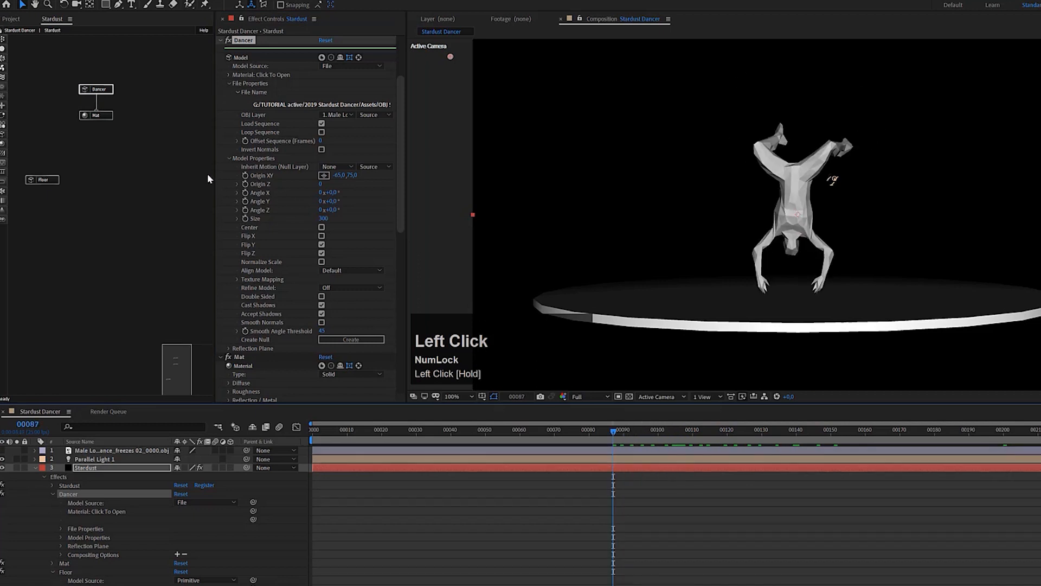
pyautogui.click(3, 40)
pyautogui.moveTo(25, 42); pyautogui.dragTo(148, 118)
pyautogui.click(3, 49)
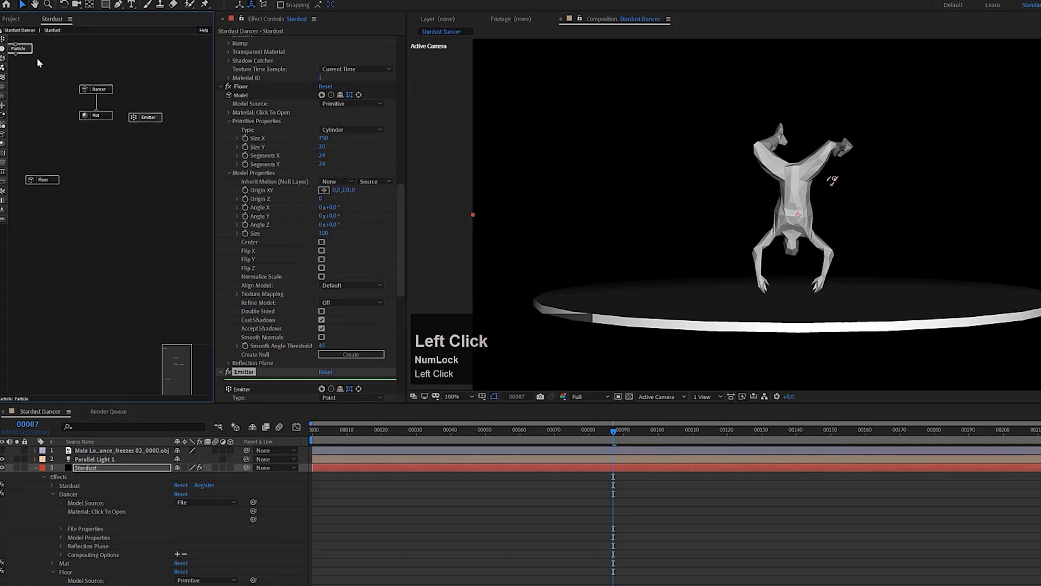
pyautogui.moveTo(27, 49); pyautogui.dragTo(147, 136)
pyautogui.moveTo(150, 117)
pyautogui.mouseDown()
pyautogui.moveTo(153, 83)
pyautogui.moveTo(158, 110)
pyautogui.mouseUp()
pyautogui.moveTo(154, 133); pyautogui.dragTo(148, 91)
# Set the Emitter node's Type to Object.
pyautogui.click(149, 86)
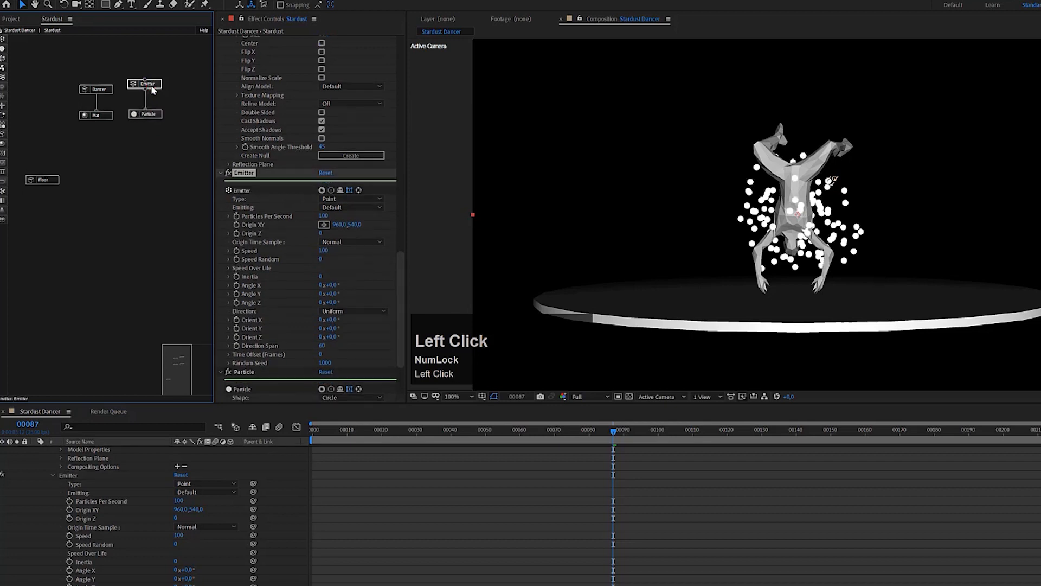
pyautogui.click(339, 201)
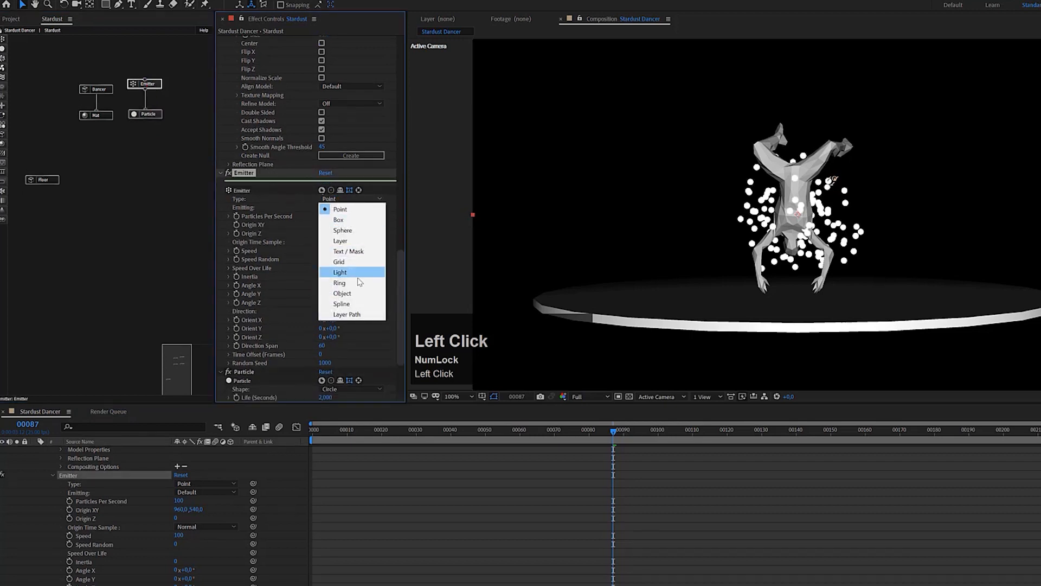
pyautogui.click(349, 295)
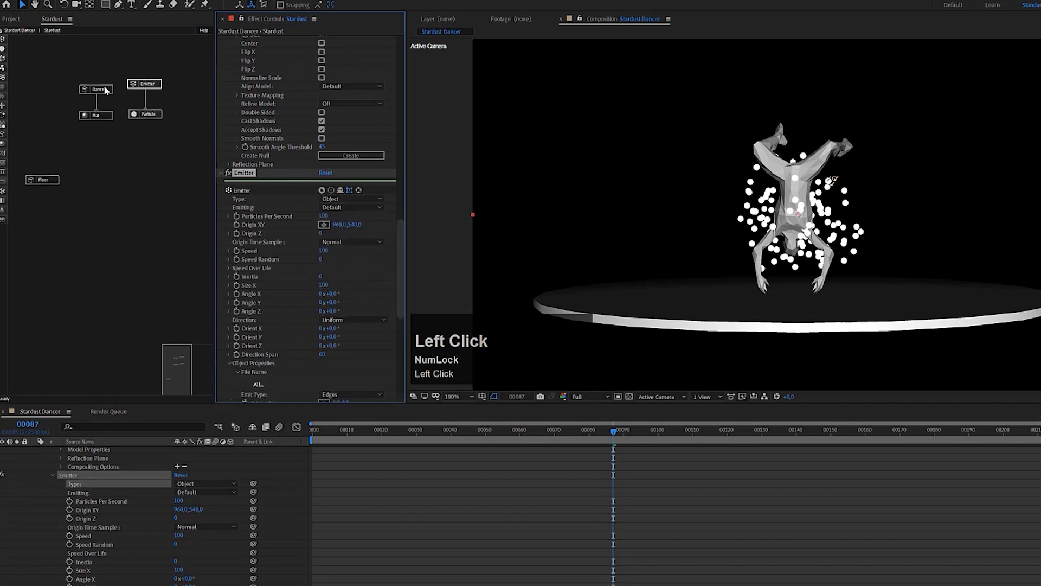
# Move the Dancer and Mat nodes aside, duplicate the Dancer node and place the copy between Dancer and Emitter.
pyautogui.moveTo(103, 86); pyautogui.dragTo(85, 111)
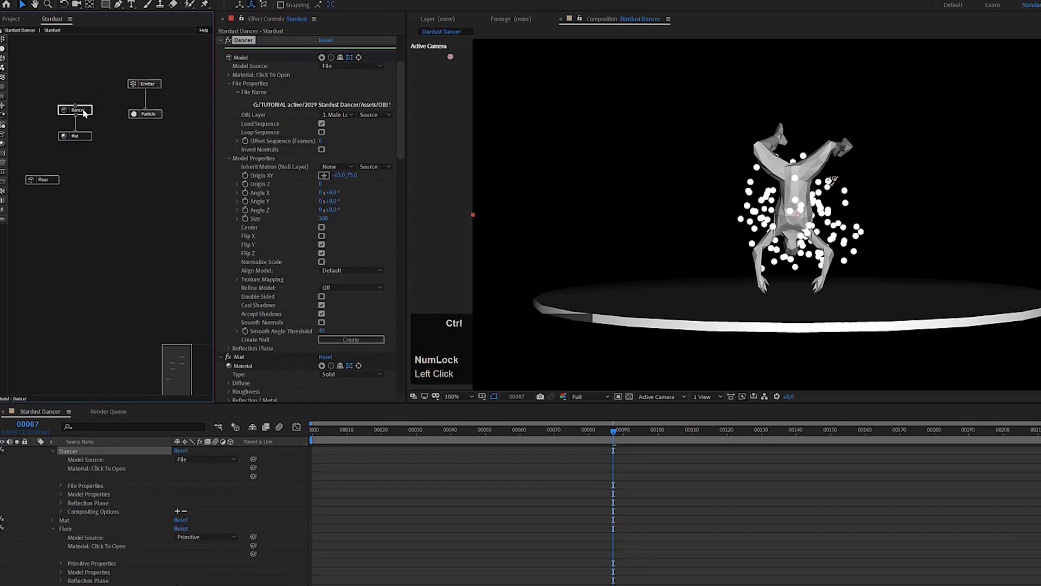
pyautogui.hotkey('ctrl', 'd')
pyautogui.click(96, 120)
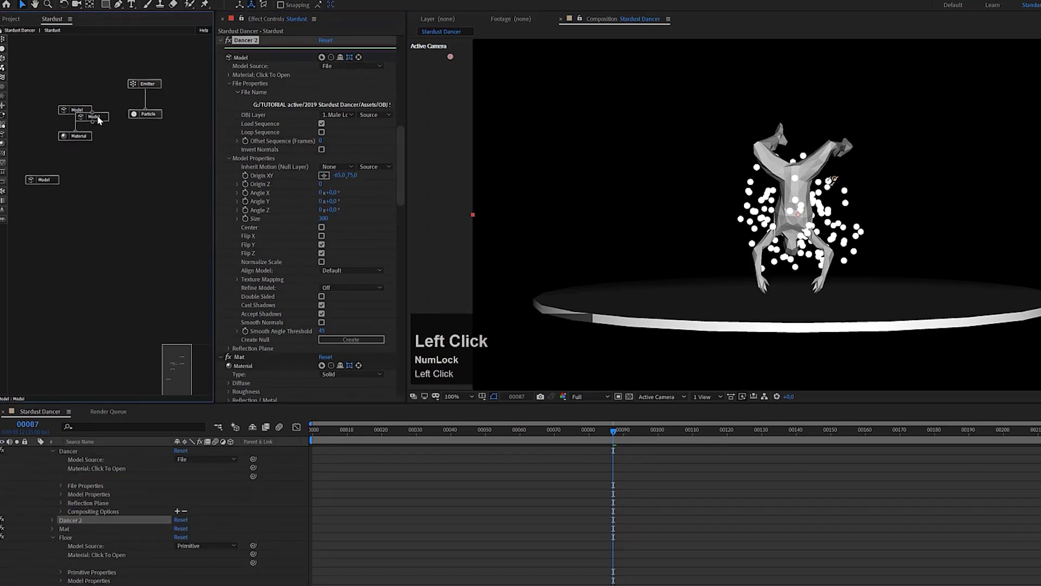
pyautogui.moveTo(102, 121); pyautogui.dragTo(104, 94)
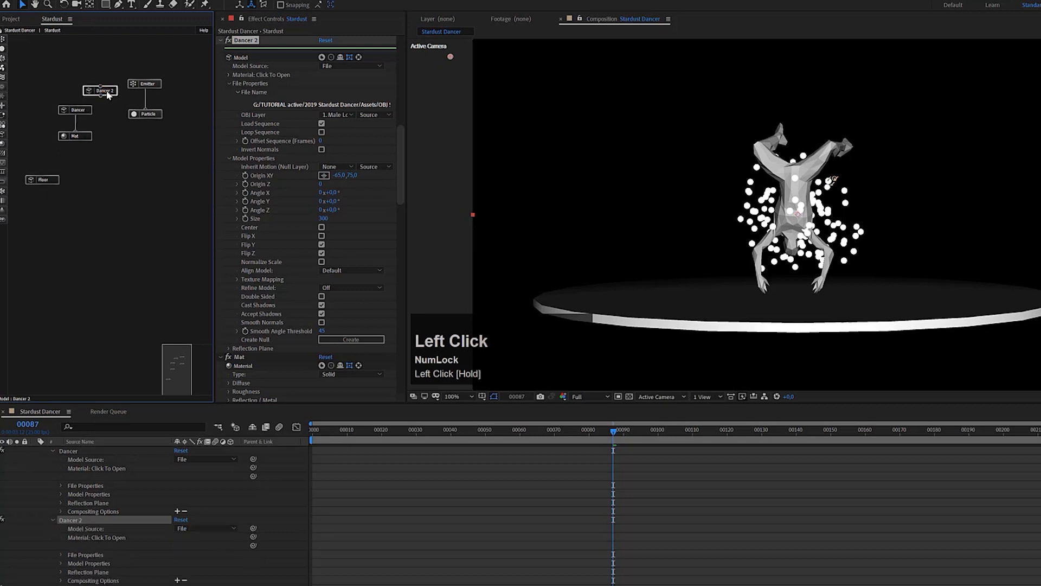
# Rename the duplicated Dancer node to Dancer Emission.
pyautogui.scroll(3, 278, 167)
pyautogui.click(253, 78)
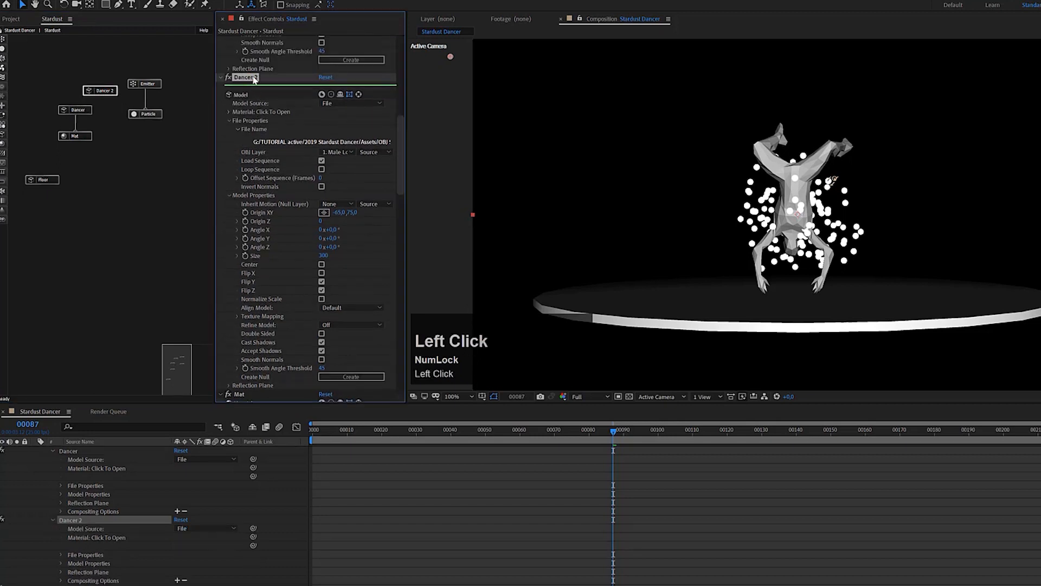
pyautogui.press('Return')
pyautogui.click(254, 78)
pyautogui.press('BackSpace')
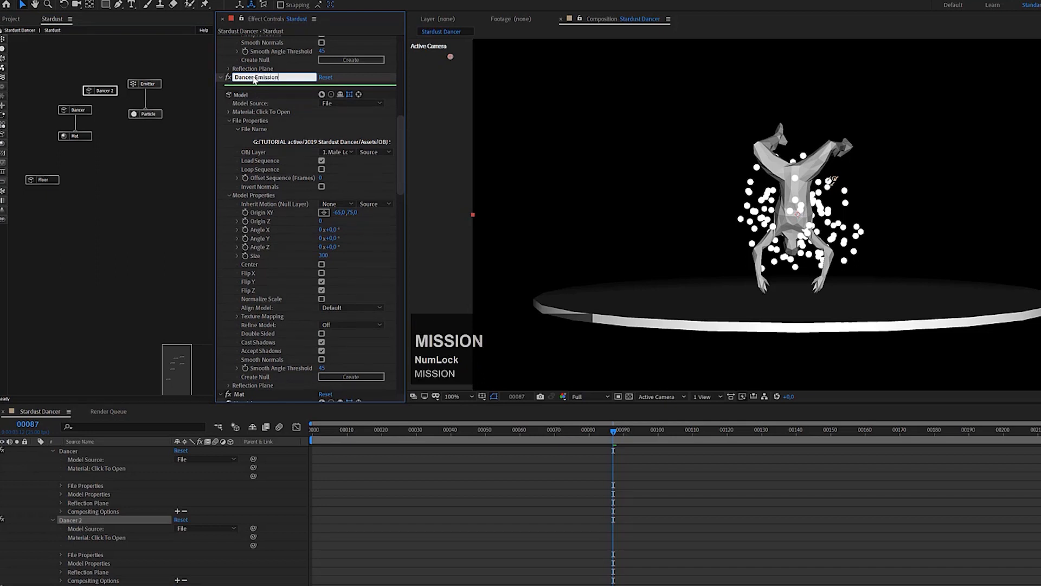
pyautogui.press('Return')
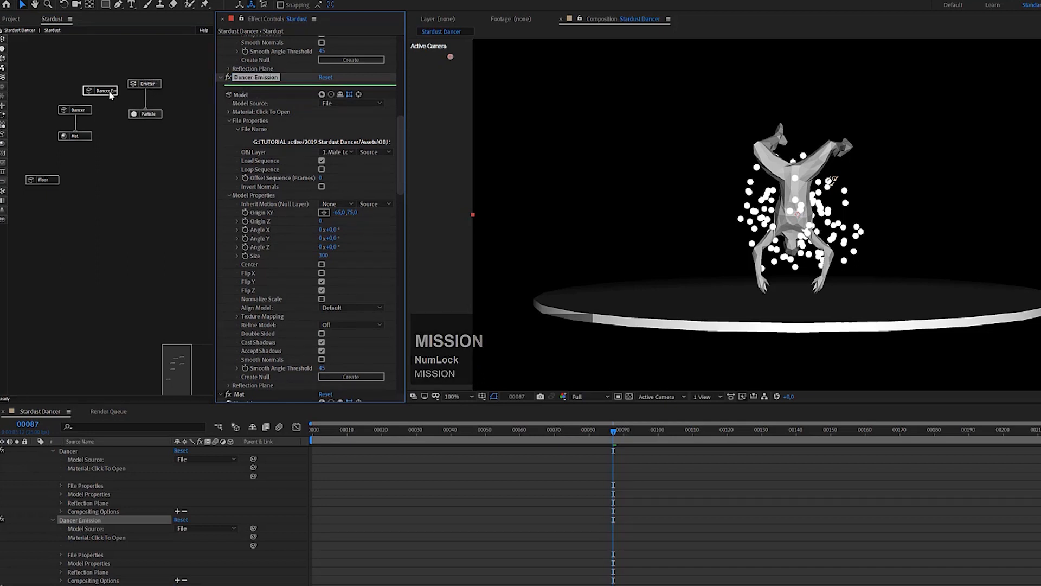
# Connect the Dancer Emission node to the Emitter and group the Dancer, Mat and Floor nodes away from the emitter nodes.
pyautogui.moveTo(106, 91); pyautogui.dragTo(145, 90)
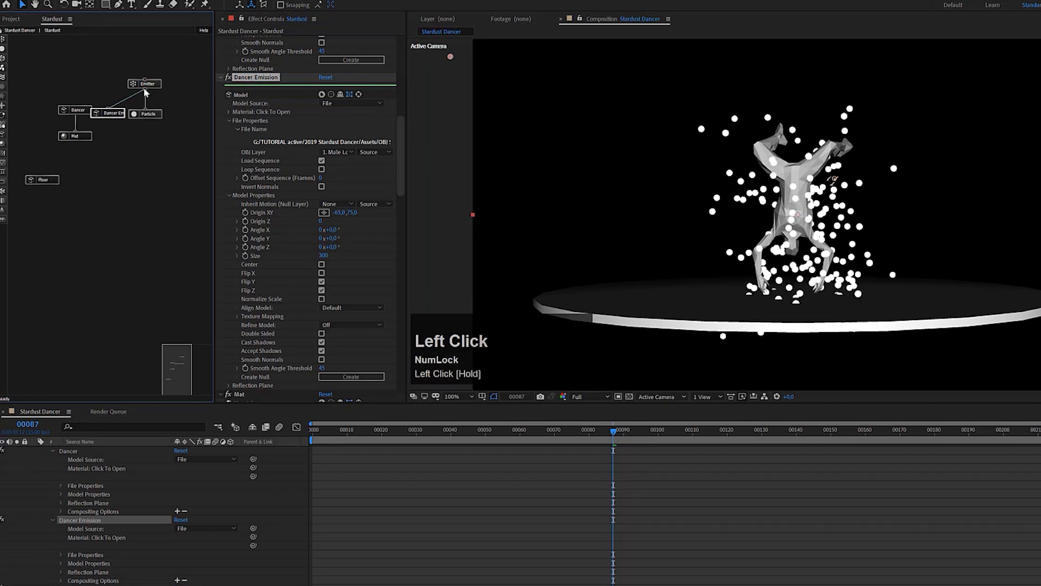
pyautogui.moveTo(77, 112); pyautogui.dragTo(55, 83)
pyautogui.moveTo(51, 181); pyautogui.dragTo(54, 146)
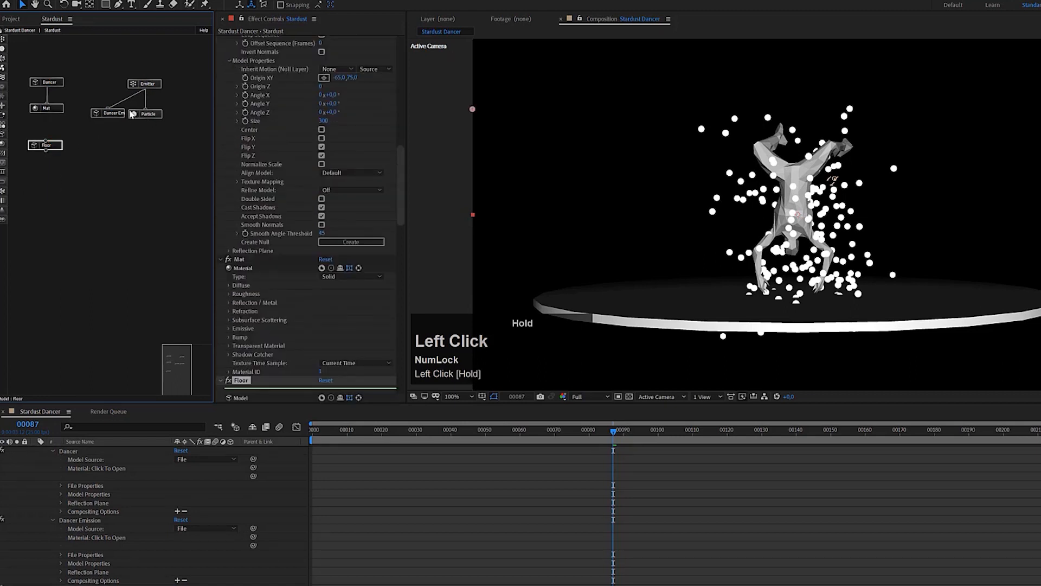
# Set the Emitter's Speed to 0 and review the particles along the animation back to frame 23.
pyautogui.click(146, 111)
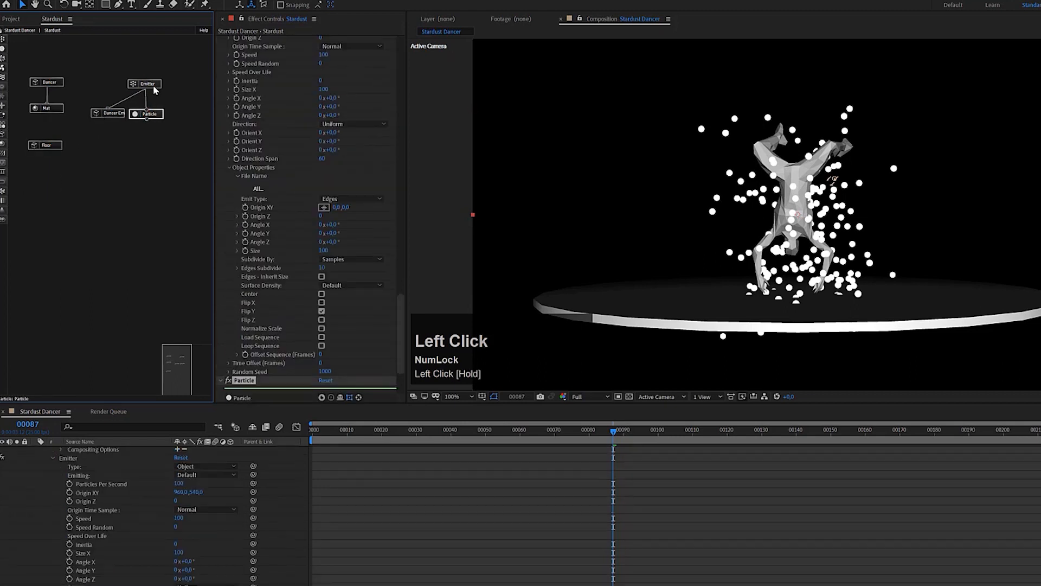
pyautogui.click(148, 85)
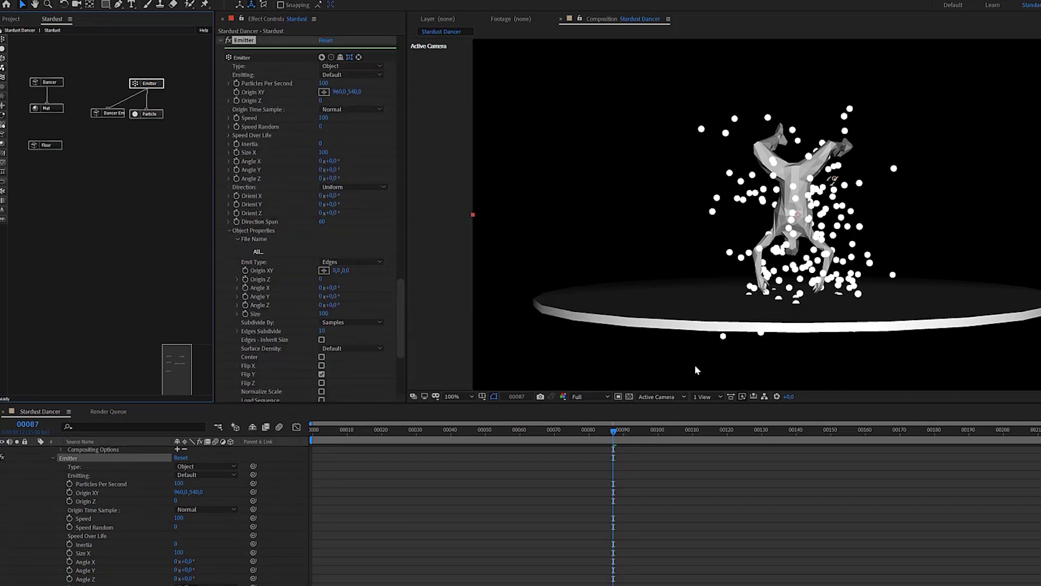
pyautogui.moveTo(572, 433); pyautogui.dragTo(800, 434)
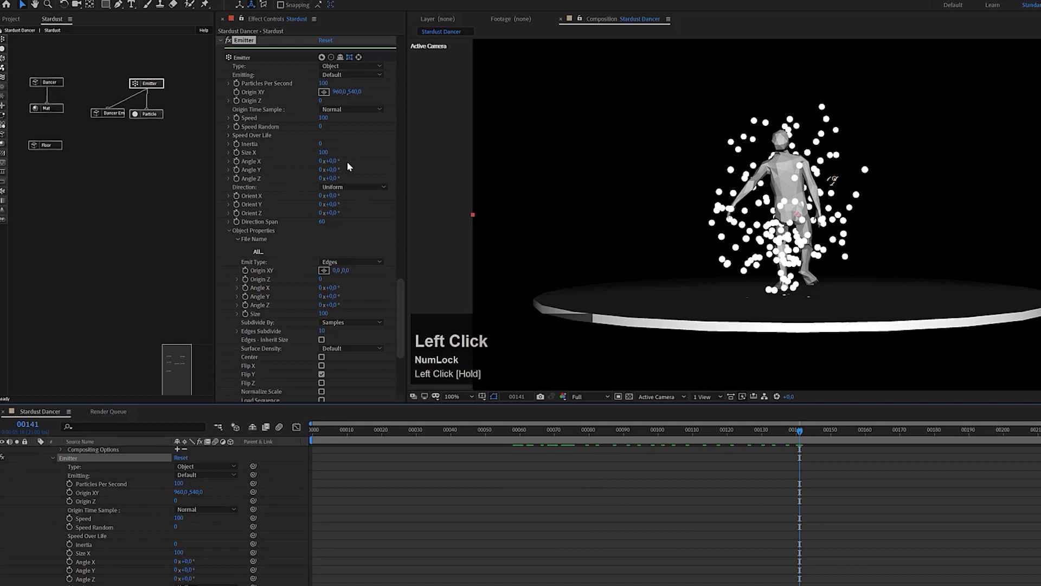
pyautogui.click(324, 118)
pyautogui.write('0')
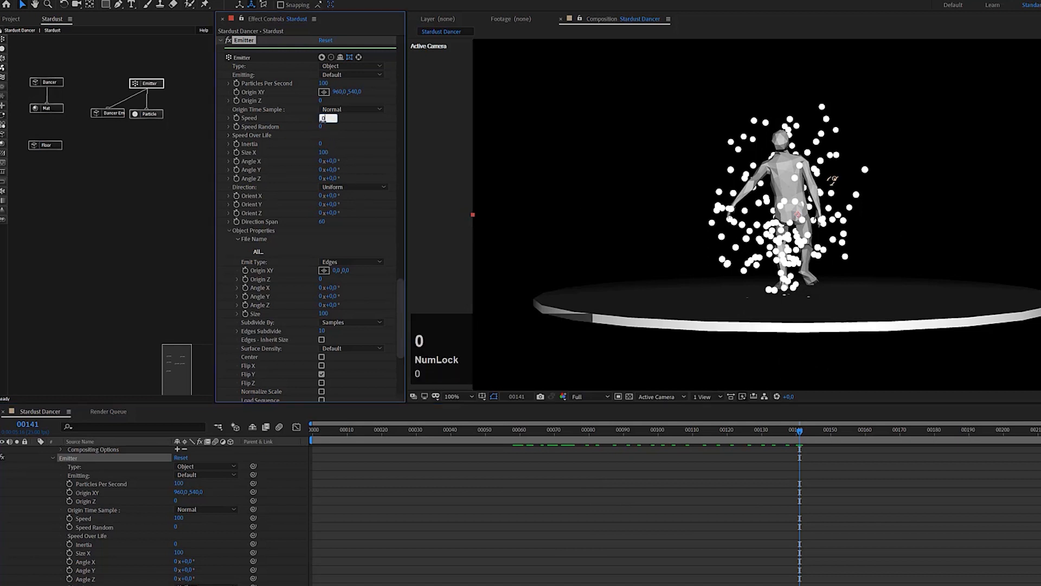
pyautogui.press('Return')
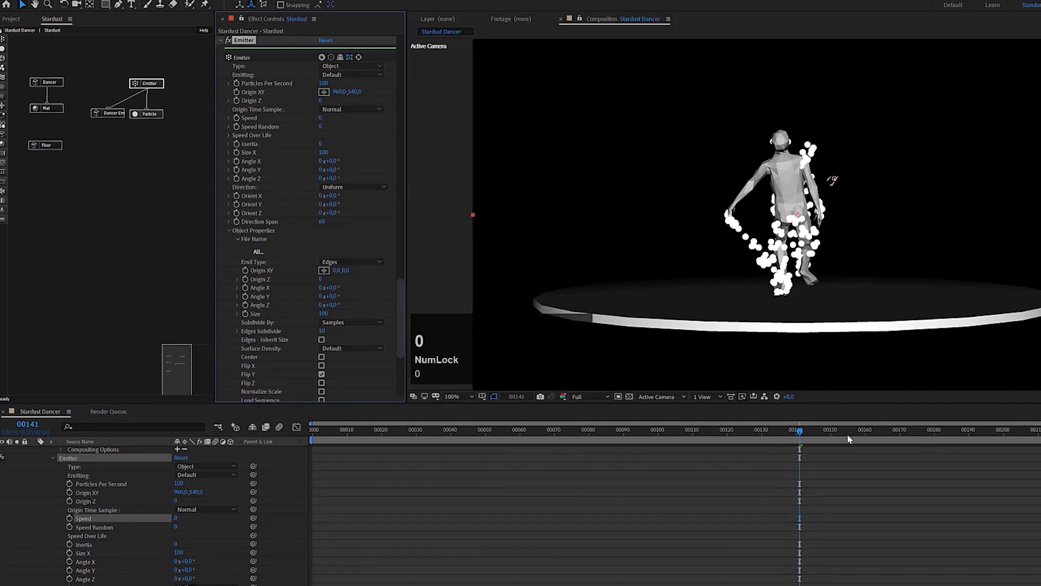
pyautogui.moveTo(848, 438); pyautogui.dragTo(394, 465)
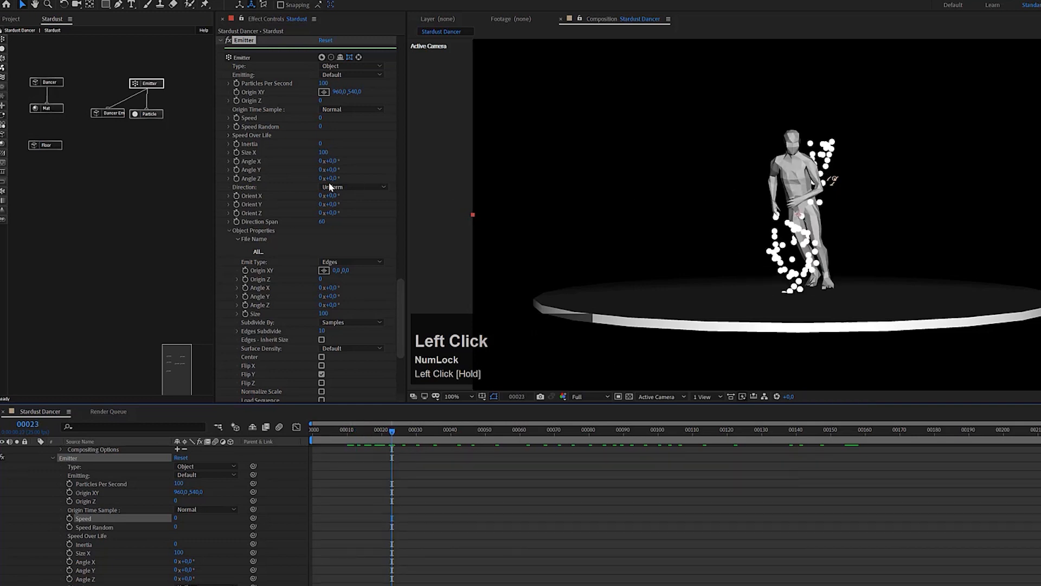
# Turn off Flip Y in the Emitter's object properties and check the particle alignment up to frame 90.
pyautogui.moveTo(398, 294); pyautogui.dragTo(347, 304)
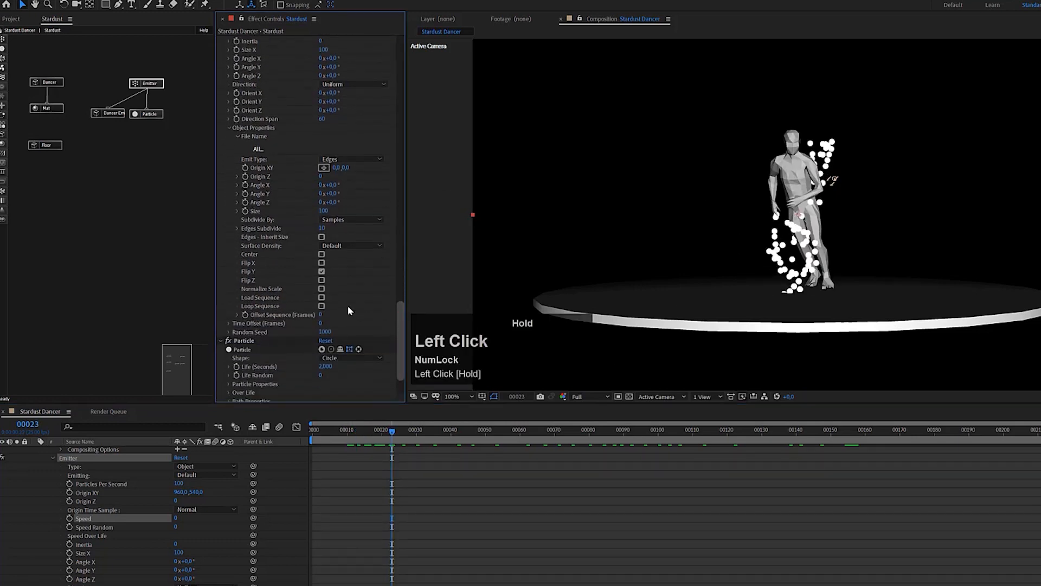
pyautogui.click(321, 272)
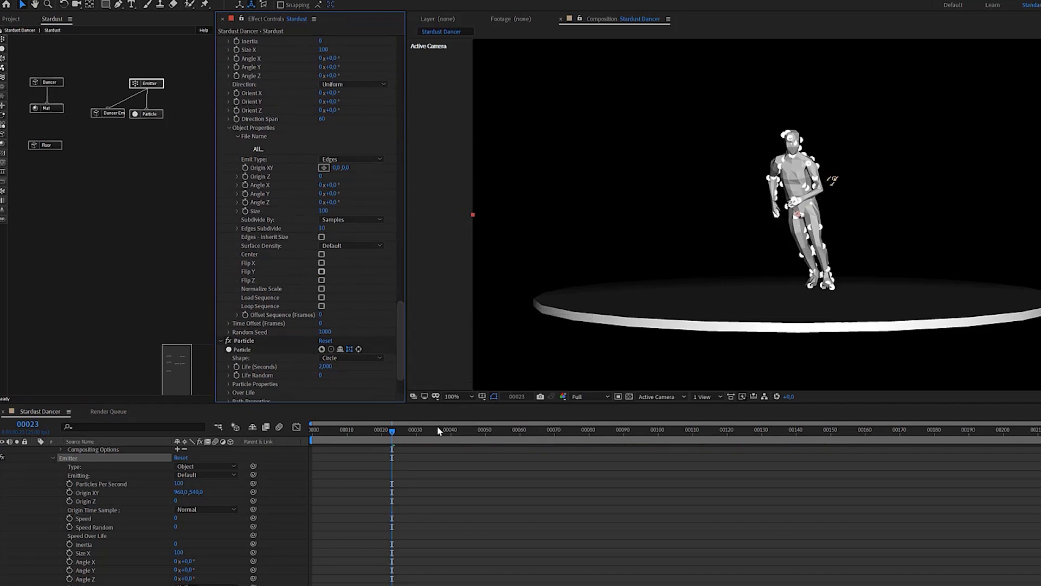
pyautogui.moveTo(437, 428); pyautogui.dragTo(623, 428)
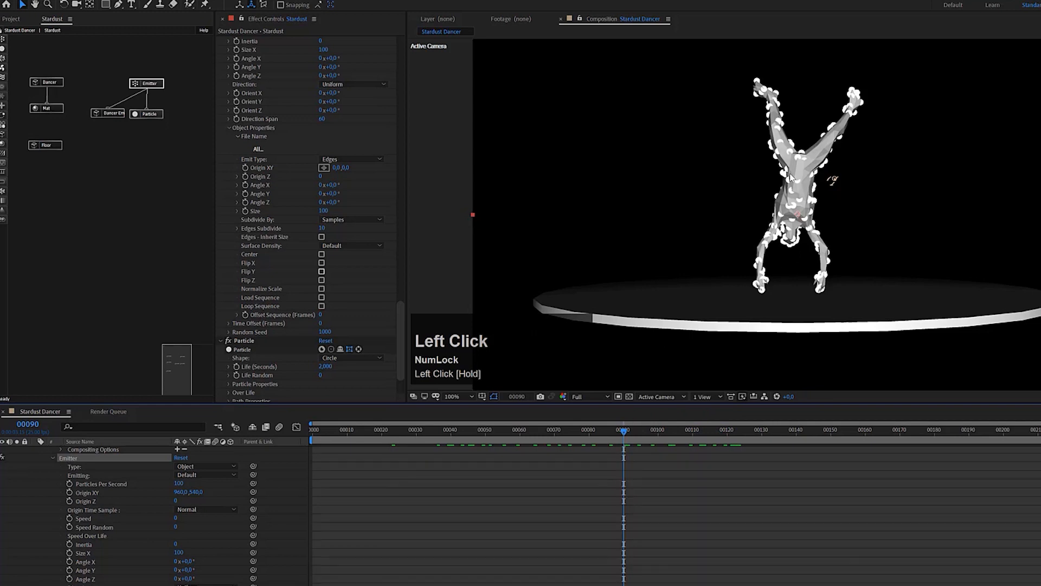
# Disable the Dancer node so that its solid model is hidden.
pyautogui.click(773, 286)
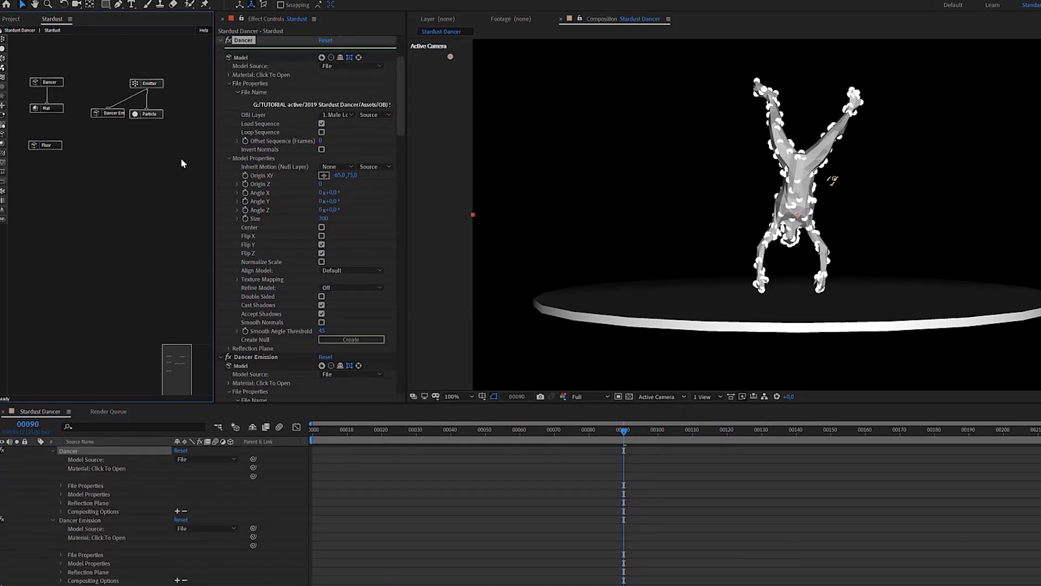
pyautogui.click(47, 83)
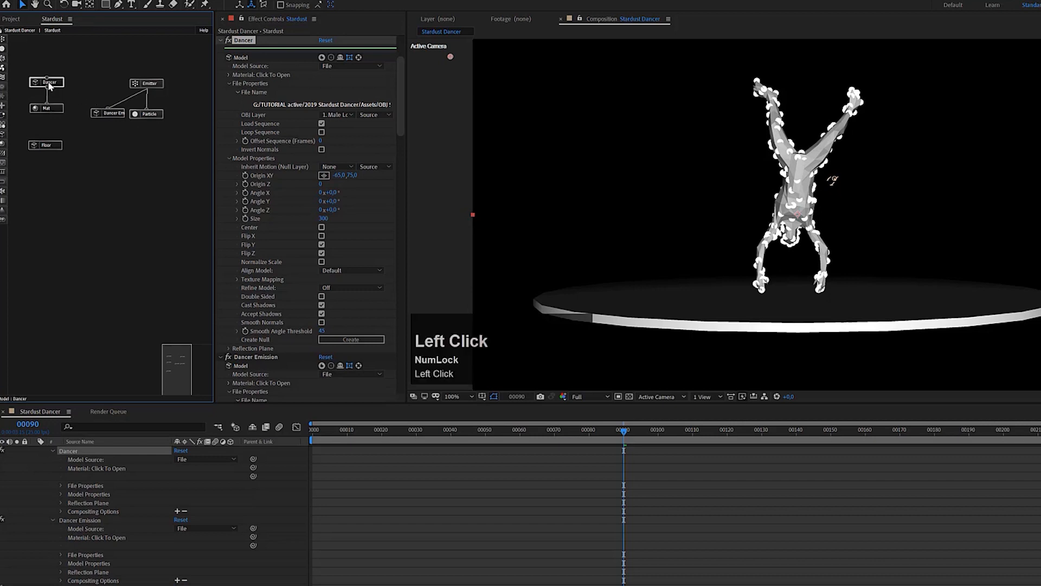
pyautogui.click(321, 58)
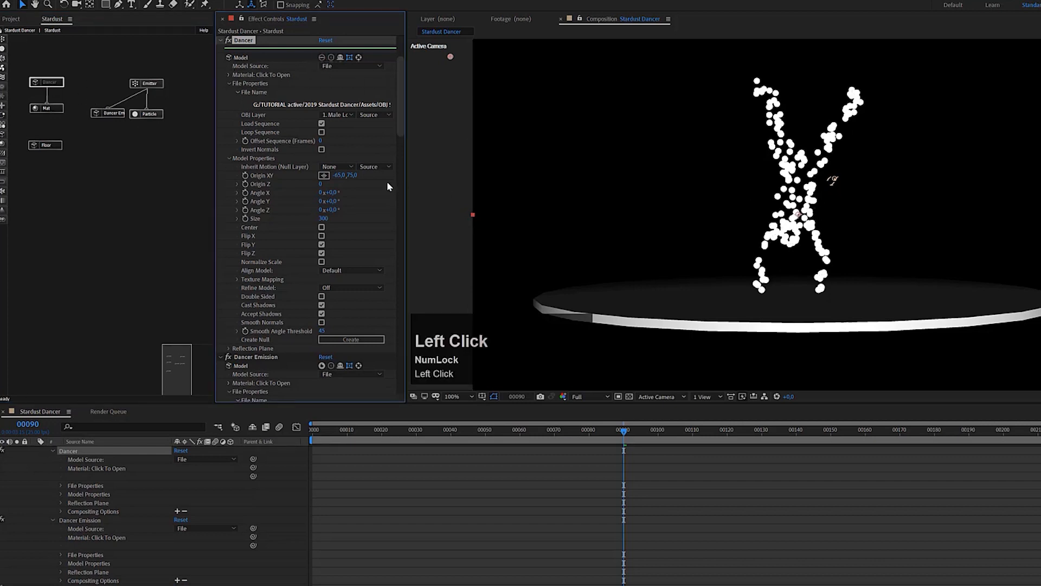
# Set the Particle node's Size (Pixels) to 2.
pyautogui.click(148, 114)
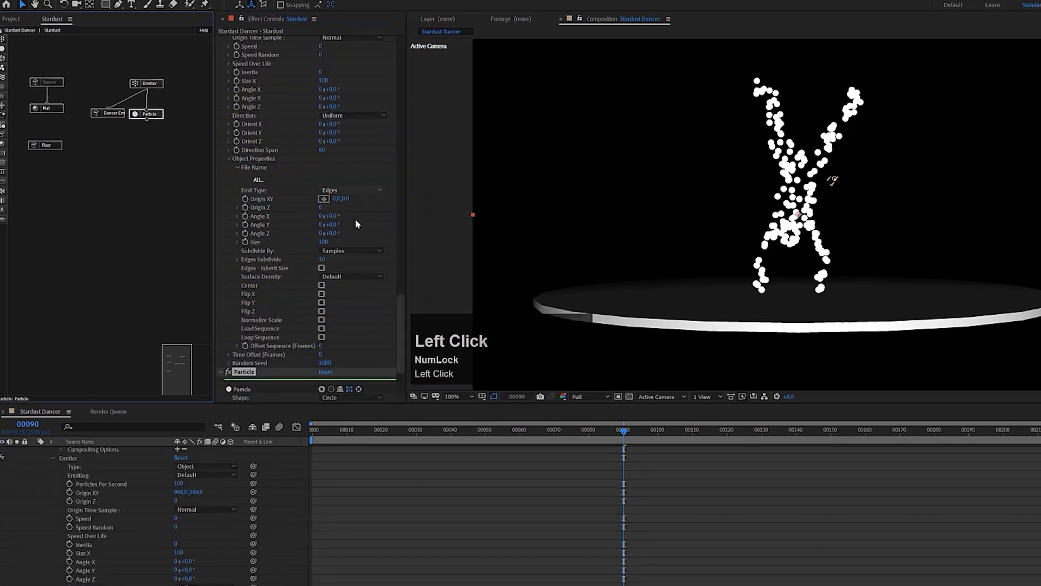
pyautogui.scroll(-5, 350, 249)
pyautogui.scroll(-1, 238, 336)
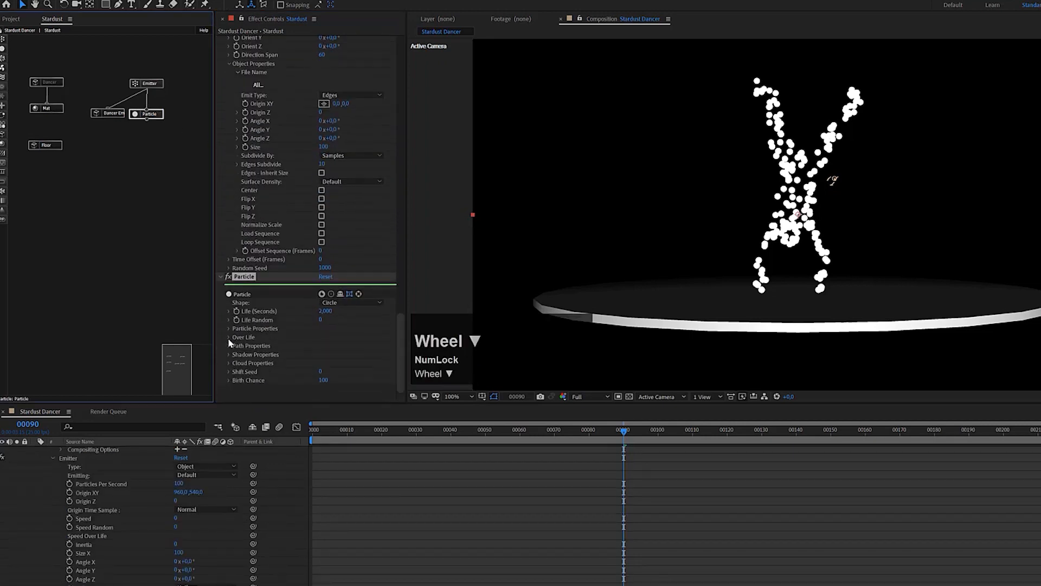
pyautogui.click(229, 328)
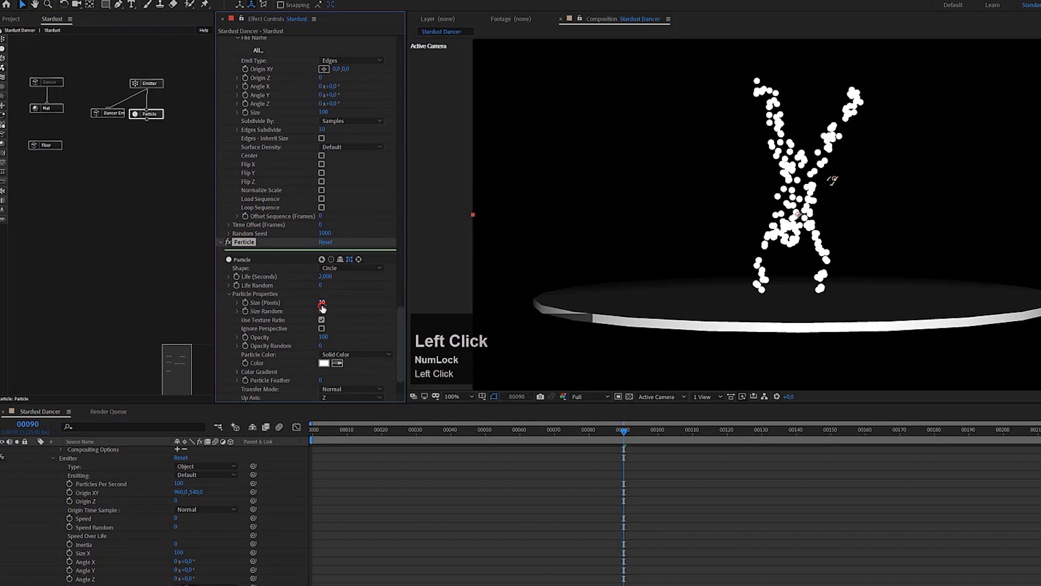
pyautogui.write('2')
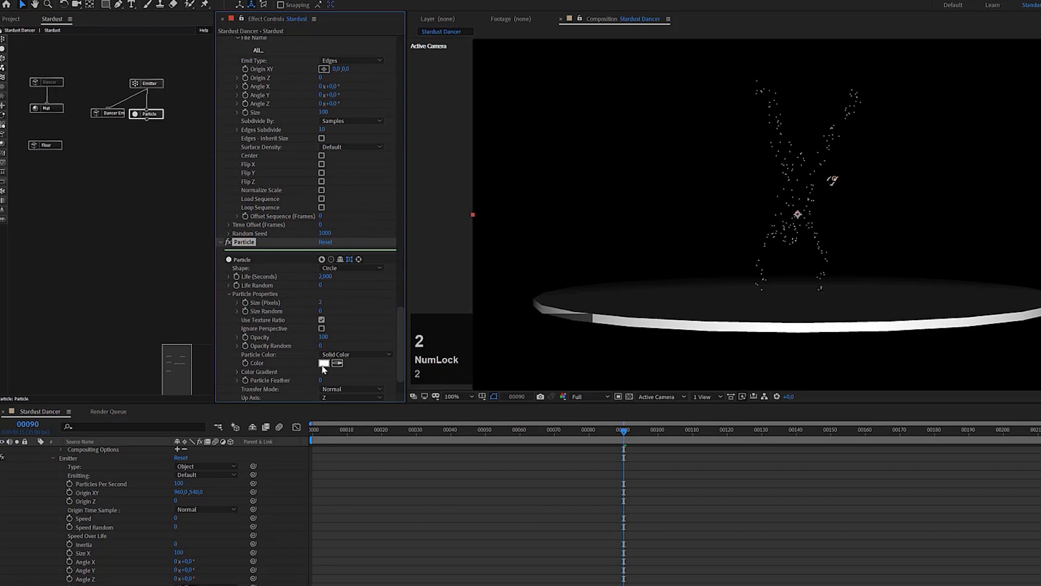
# Color the particles saturated blue and set their Transfer Mode to Add.
pyautogui.click(324, 363)
pyautogui.moveTo(147, 72); pyautogui.dragTo(150, 81)
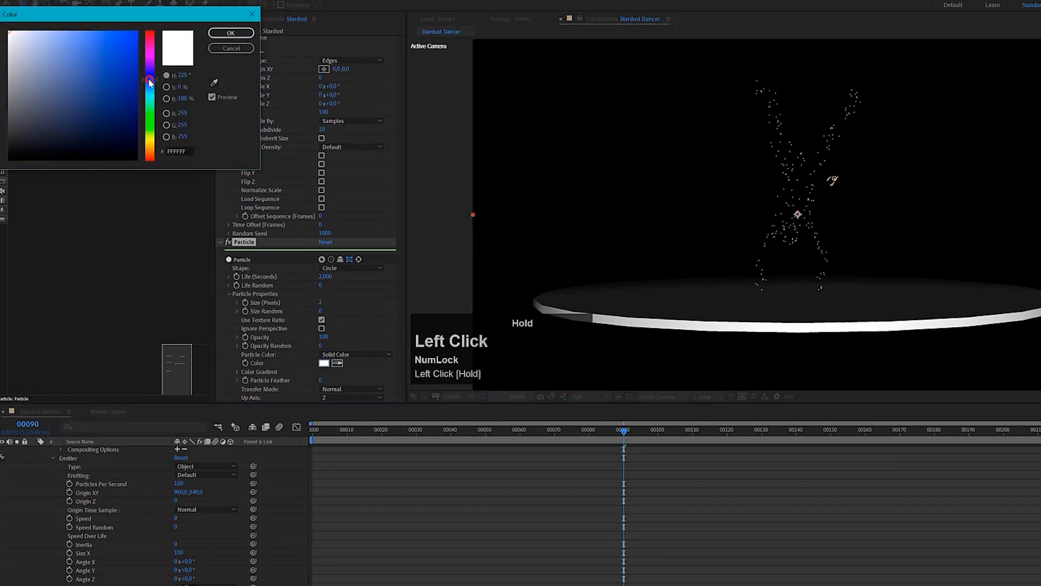
pyautogui.click(135, 33)
pyautogui.click(230, 32)
pyautogui.scroll(-2, 336, 333)
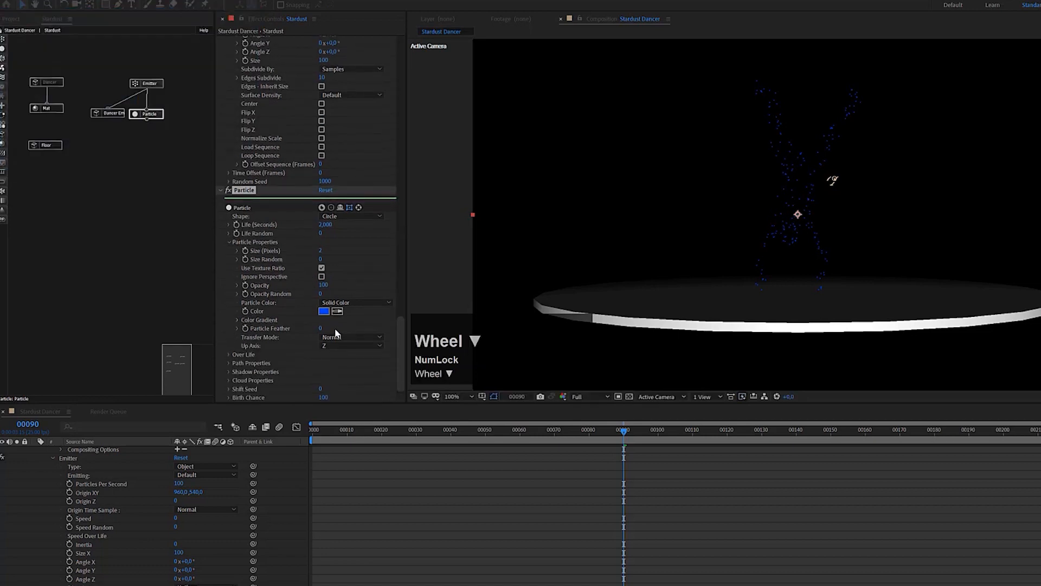
pyautogui.click(337, 337)
pyautogui.click(334, 355)
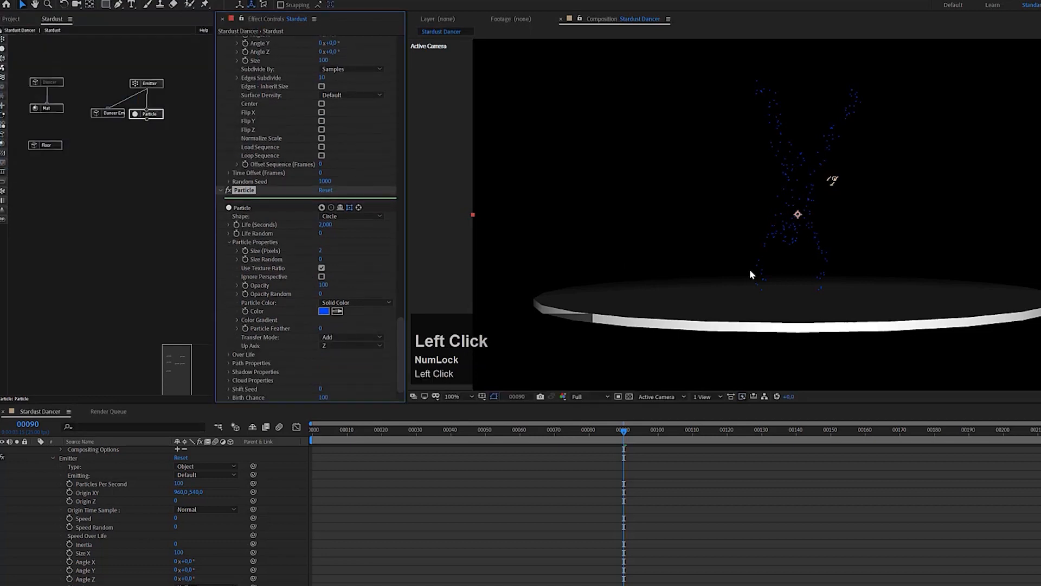
# Raise the Emitter's Particles Per Second to about 8330 and inspect the denser dancer up close through frame 154.
pyautogui.scroll(10, 357, 250)
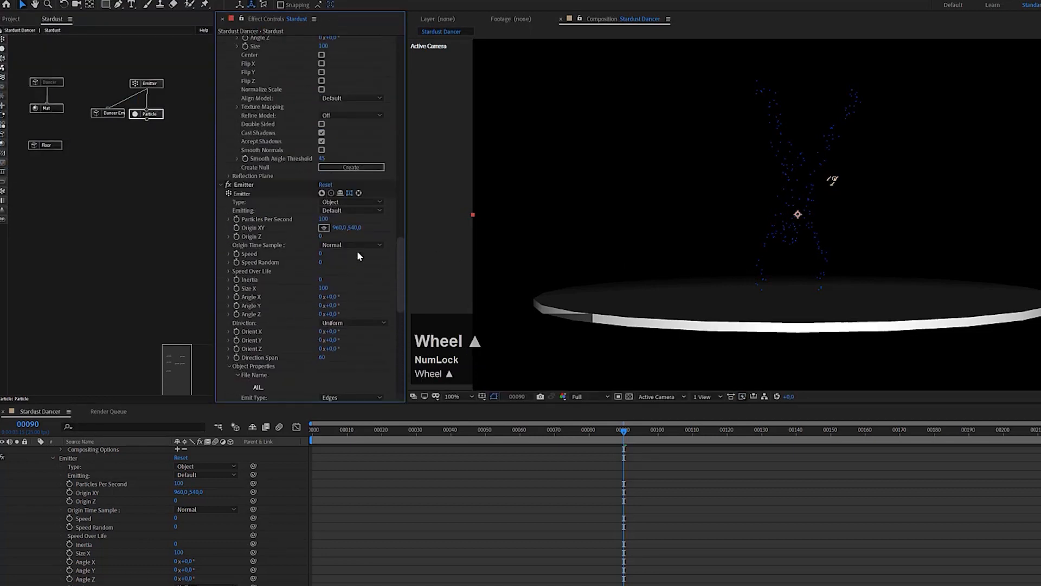
pyautogui.click(146, 86)
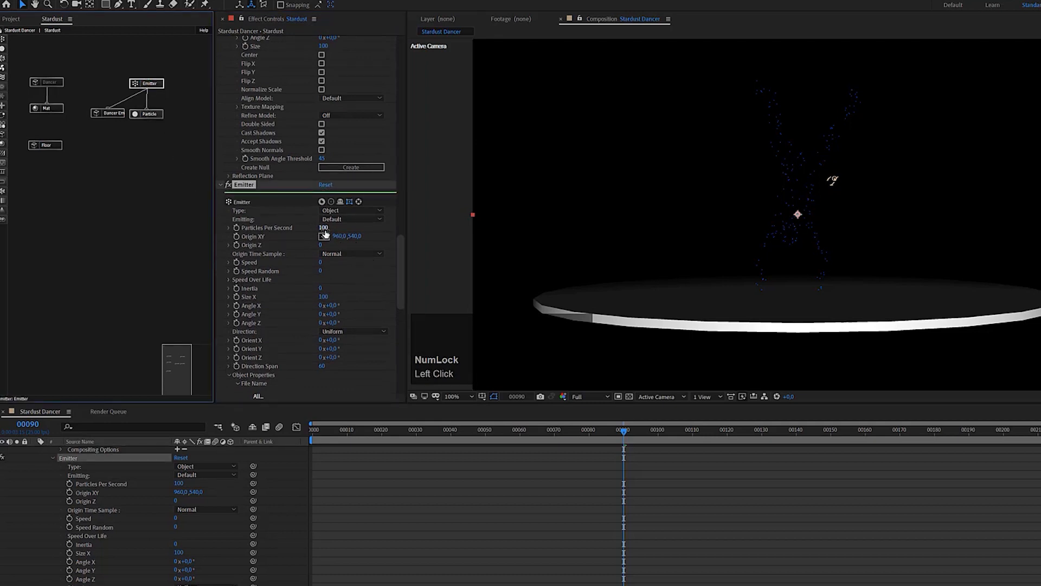
pyautogui.moveTo(320, 227); pyautogui.dragTo(363, 231)
pyautogui.moveTo(431, 237); pyautogui.dragTo(575, 245)
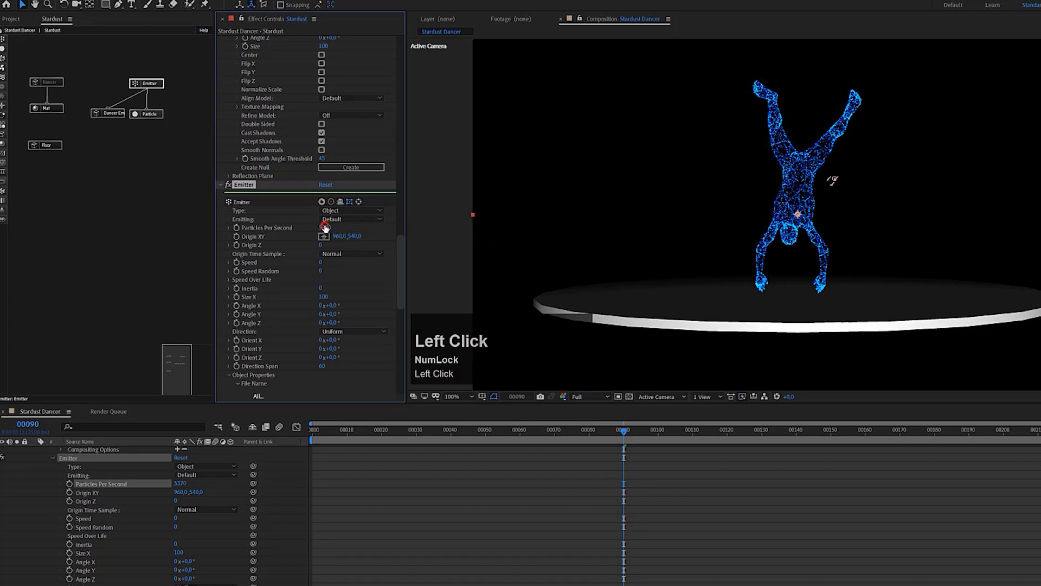
pyautogui.moveTo(324, 227); pyautogui.dragTo(431, 228)
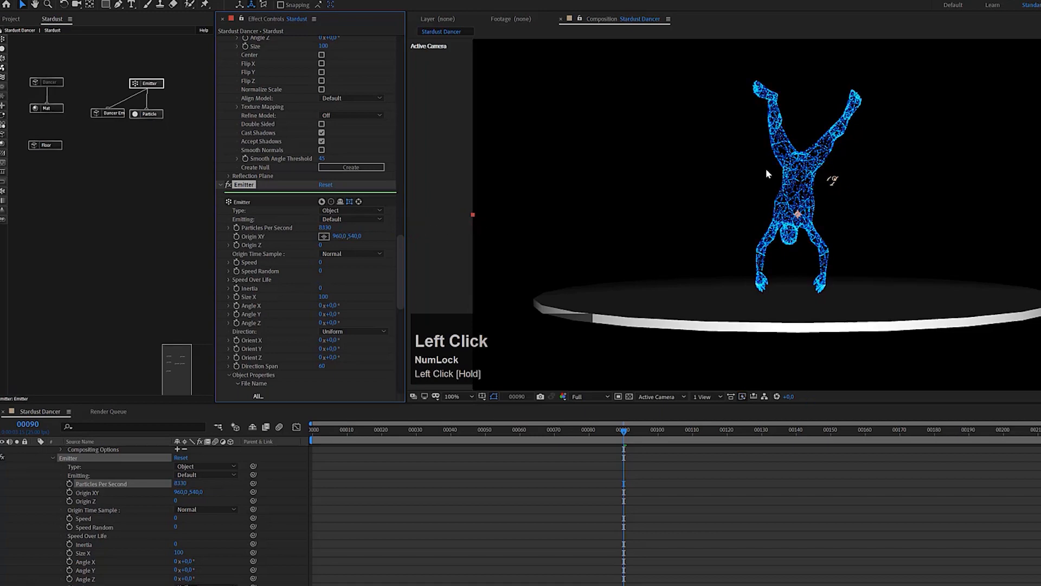
pyautogui.scroll(-5, 338, 292)
pyautogui.scroll(2, 782, 192)
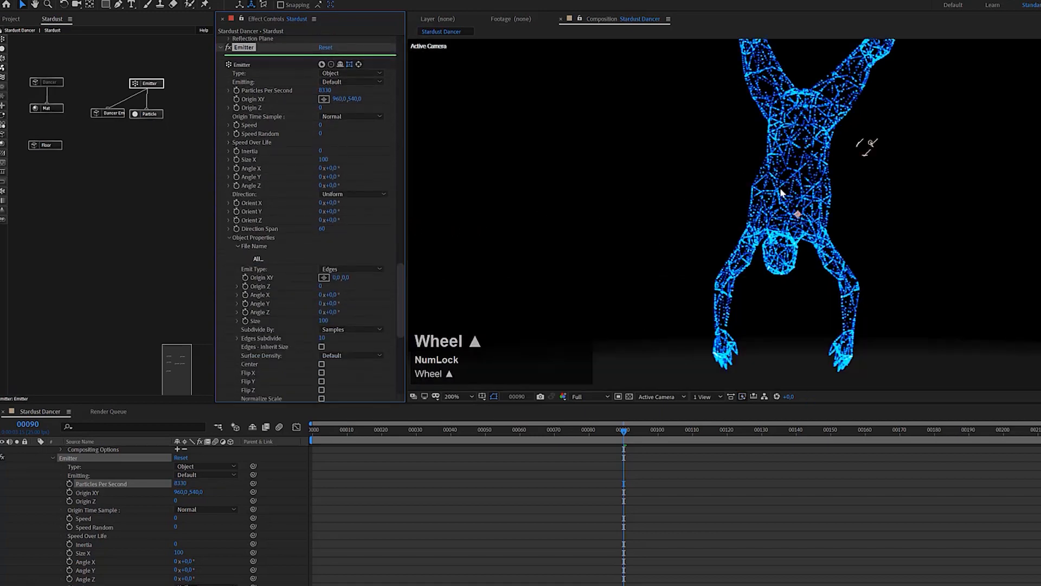
pyautogui.moveTo(650, 437); pyautogui.dragTo(845, 431)
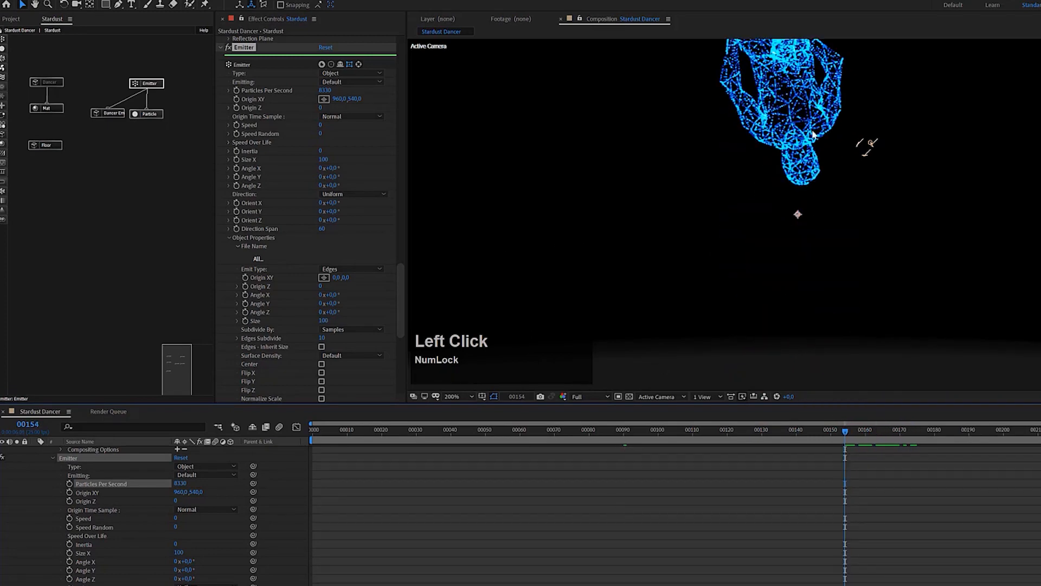
# Try Vertices as the Emitter's Emit Type and preview it back to frame 108.
pyautogui.click(363, 269)
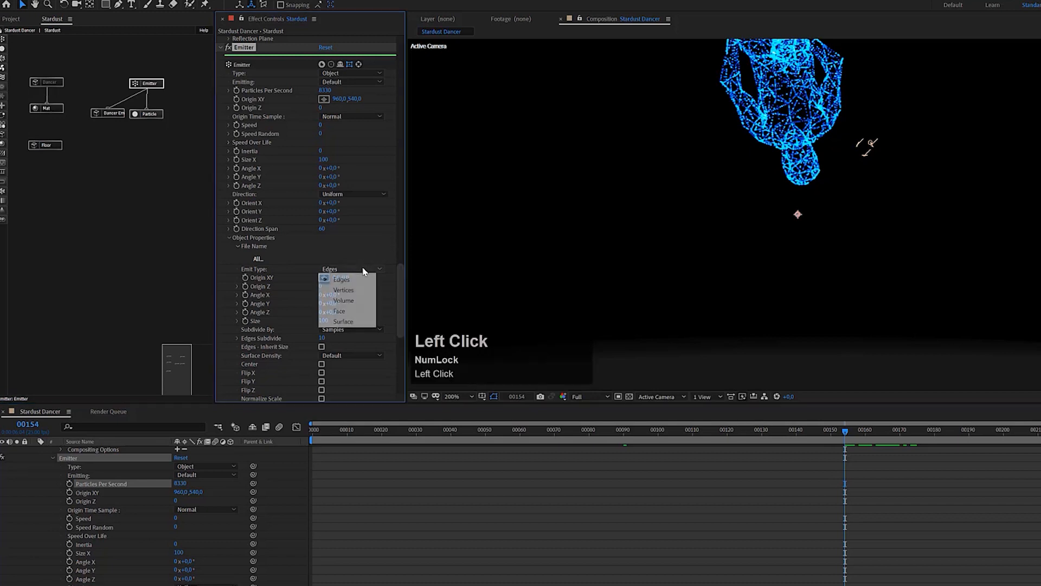
pyautogui.click(360, 289)
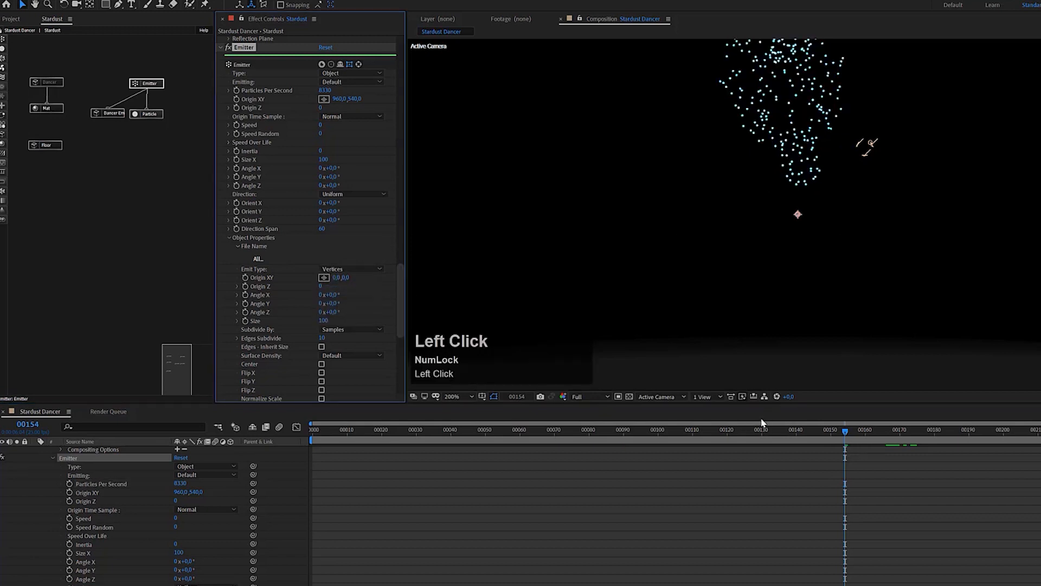
pyautogui.moveTo(760, 432); pyautogui.dragTo(686, 432)
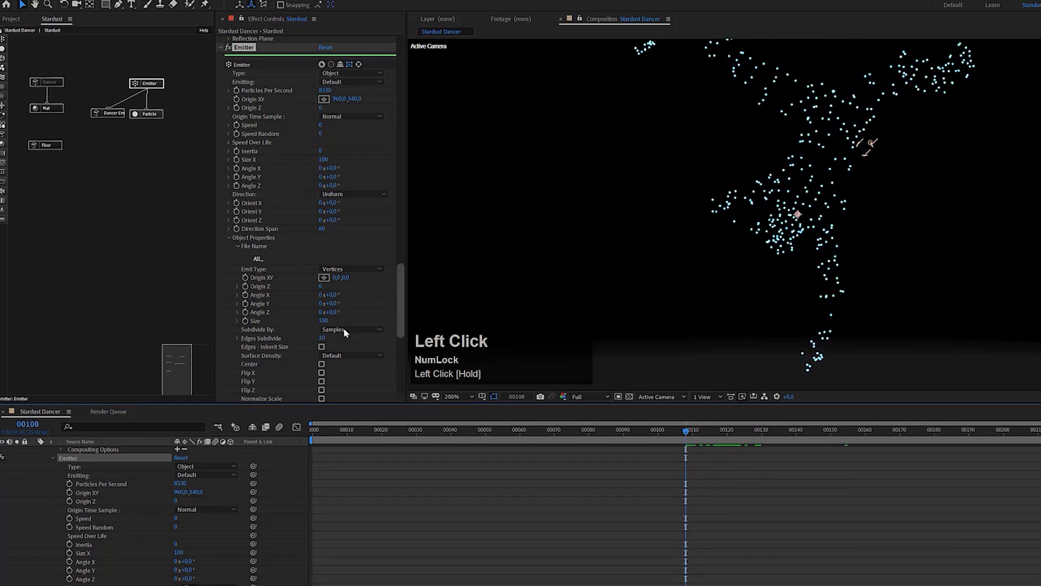
# Try Volume as the Emitter's Emit Type and preview it back to frame 66, from afar and up close.
pyautogui.click(345, 268)
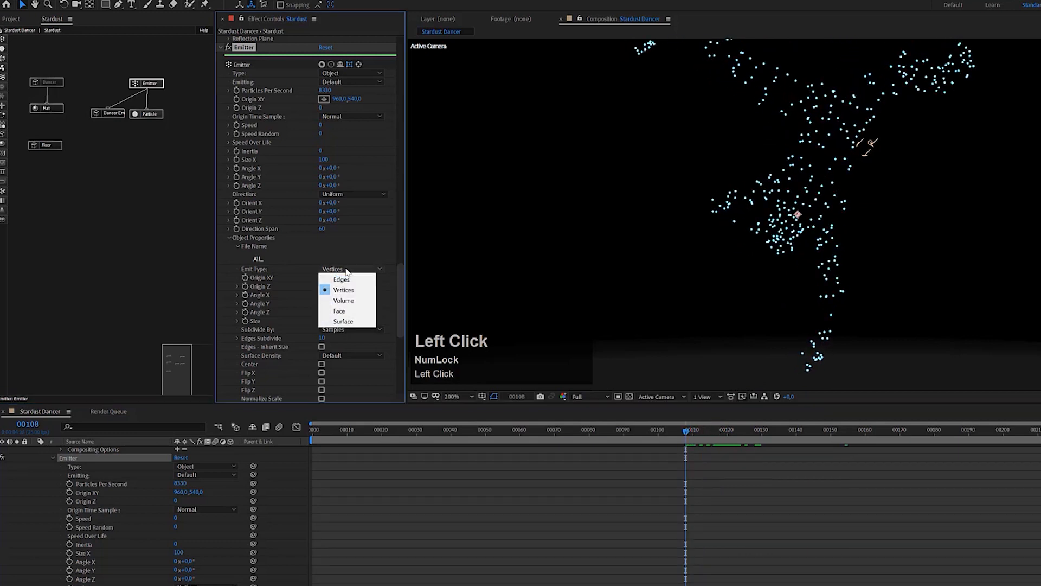
pyautogui.click(347, 302)
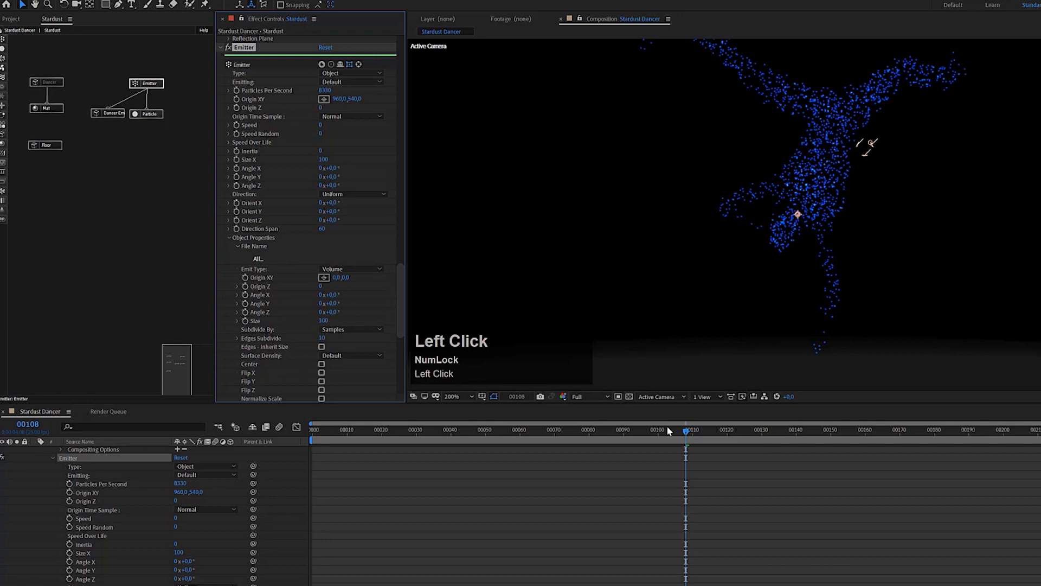
pyautogui.moveTo(662, 432); pyautogui.dragTo(582, 434)
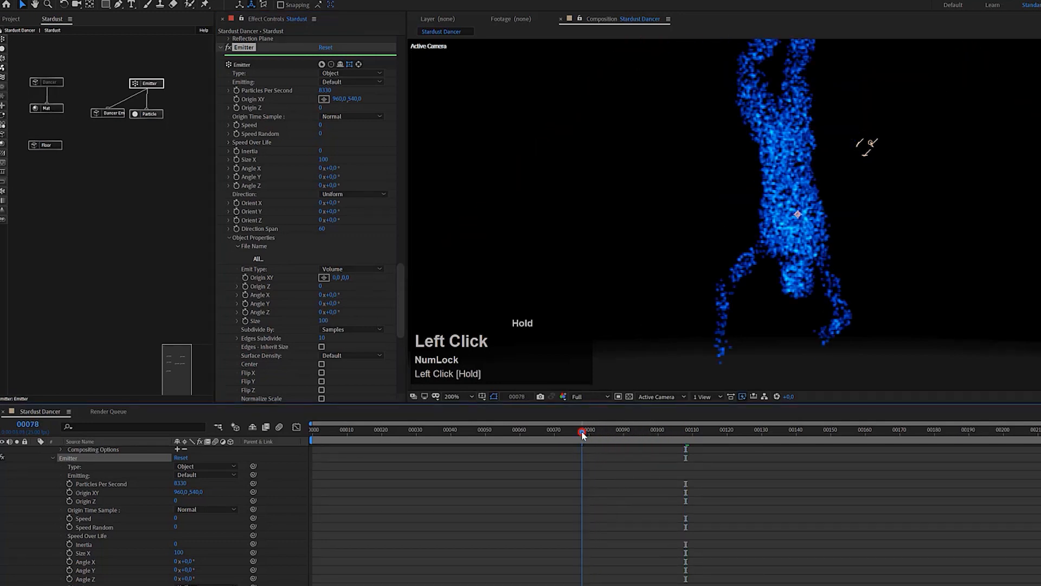
pyautogui.click(541, 431)
pyautogui.scroll(-2, 789, 239)
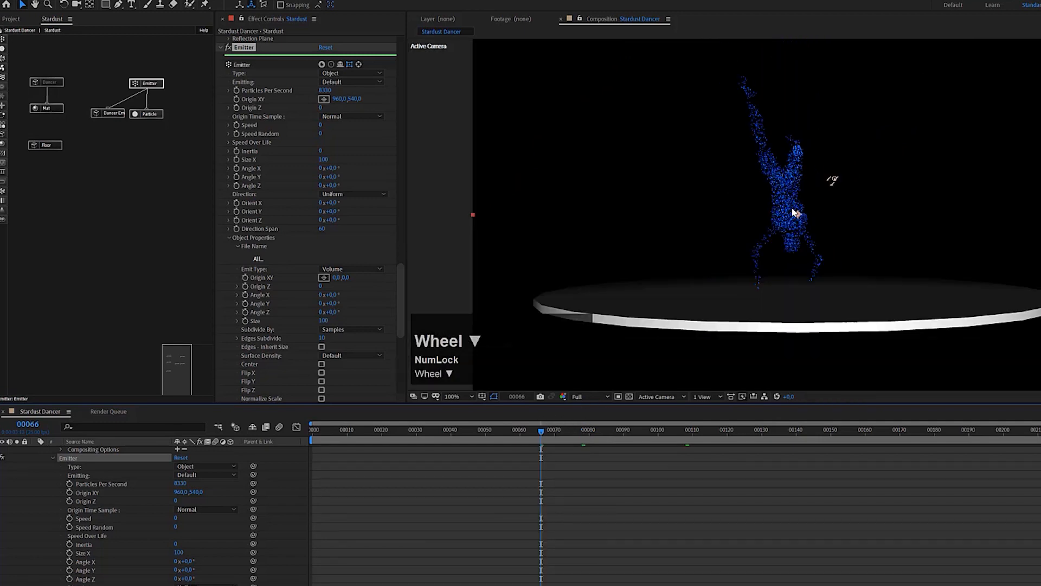
pyautogui.scroll(1, 791, 213)
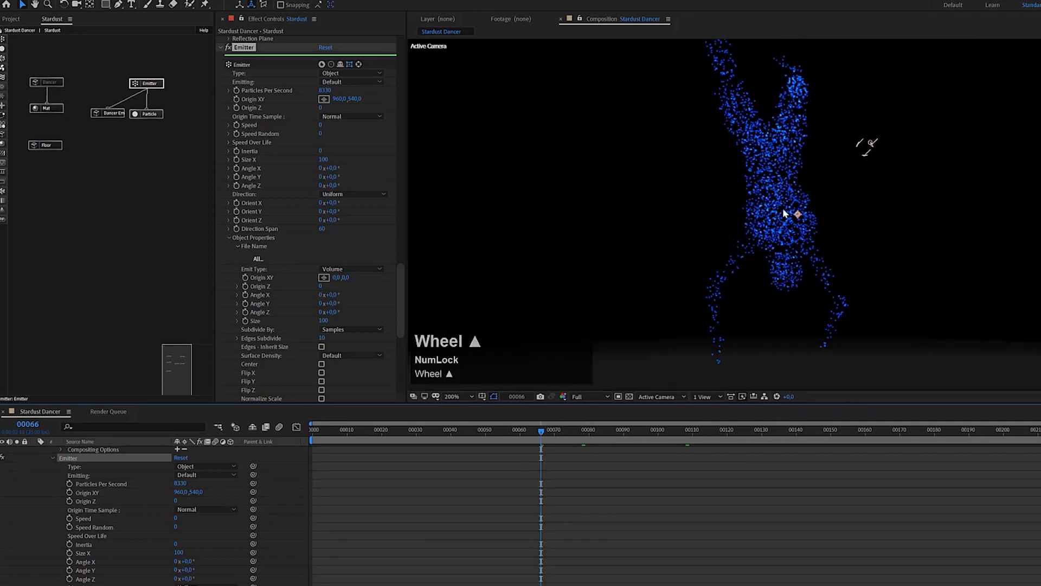
# Try Face and Surface as the Emitter's Emit Type, previewing Surface back to frame 38.
pyautogui.click(345, 267)
pyautogui.click(348, 305)
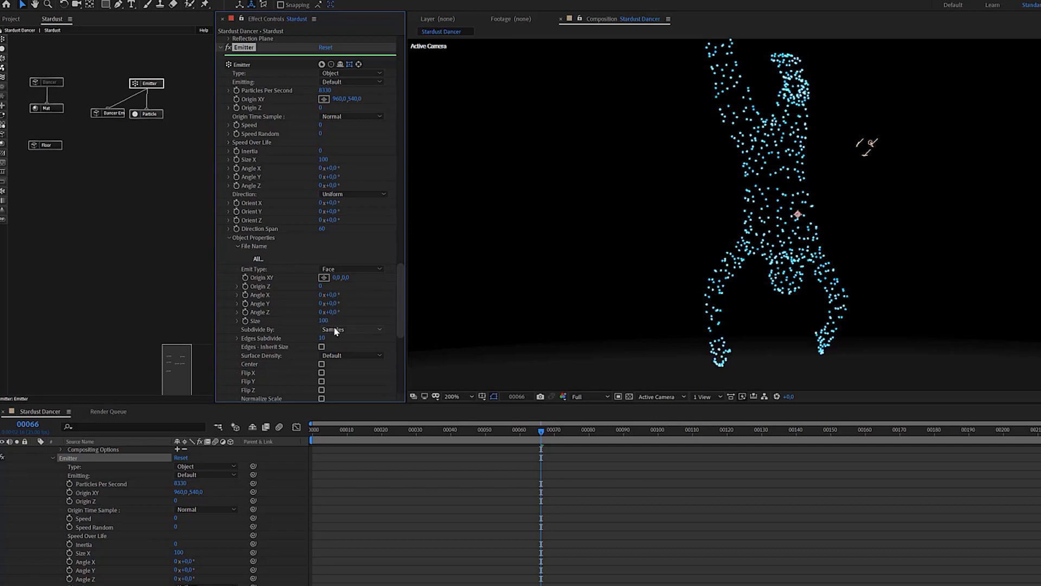
pyautogui.click(337, 270)
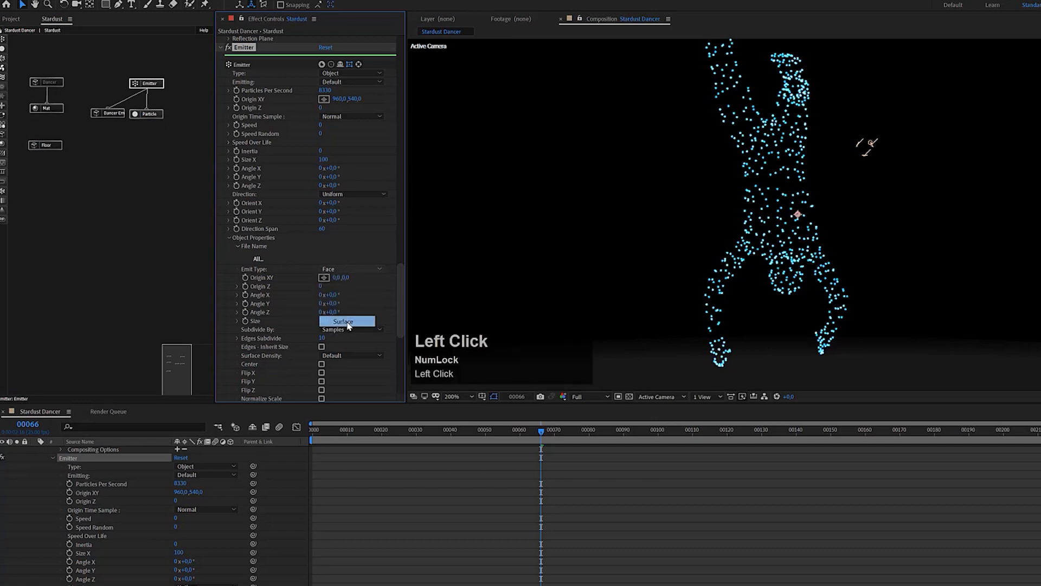
pyautogui.click(349, 322)
pyautogui.moveTo(516, 433); pyautogui.dragTo(443, 437)
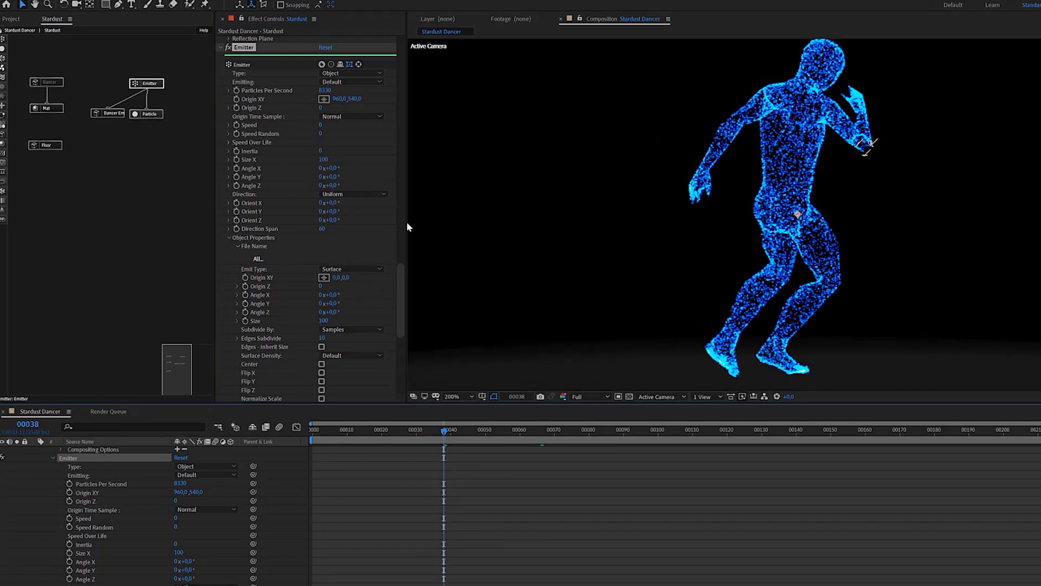
# Set the Emitter's Emit Type to Edges and its Particles Per Second to 200.
pyautogui.click(361, 268)
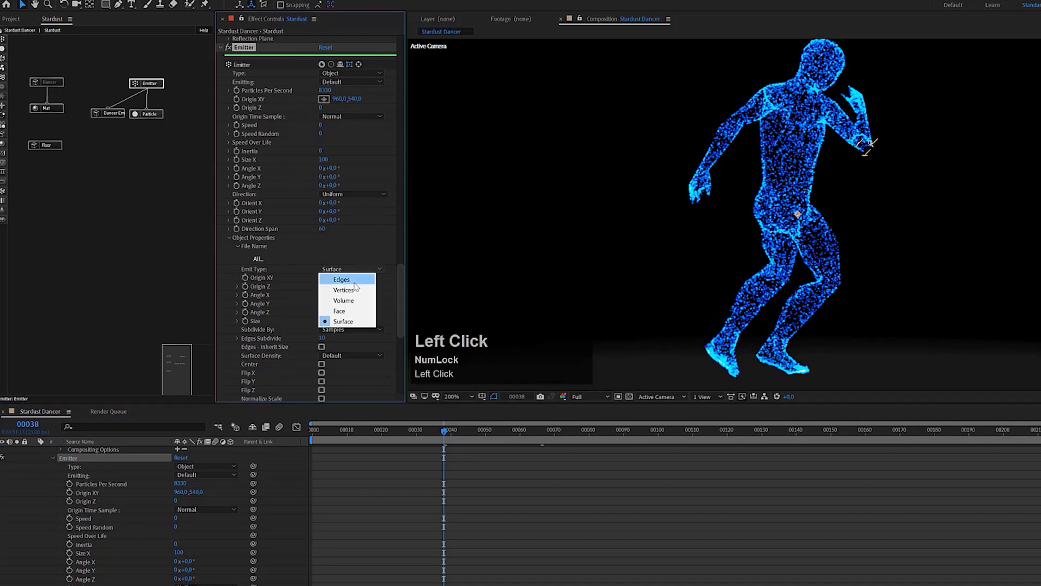
pyautogui.click(355, 281)
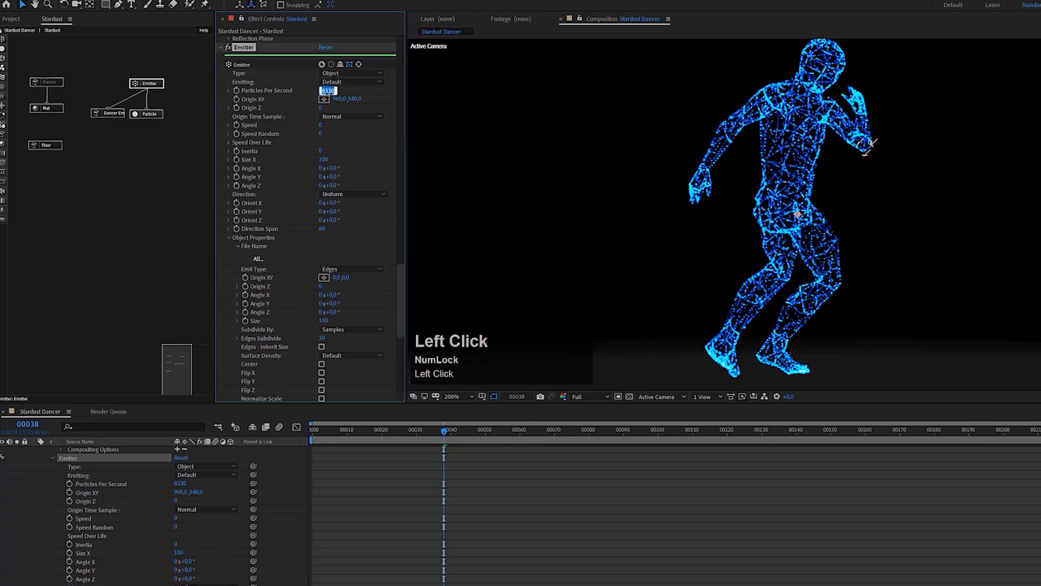
pyautogui.write('200')
pyautogui.press('Return')
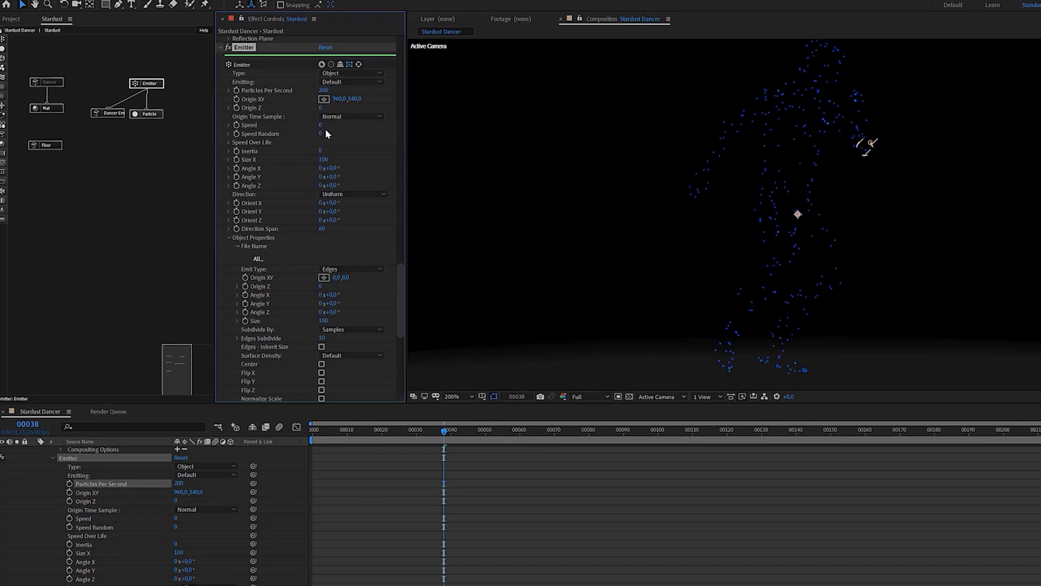
# Try an Emitter Speed of 130 with 4800 Particles Per Second and play back the scattering particles from frame 76, up close and from afar.
pyautogui.moveTo(320, 127); pyautogui.dragTo(325, 125)
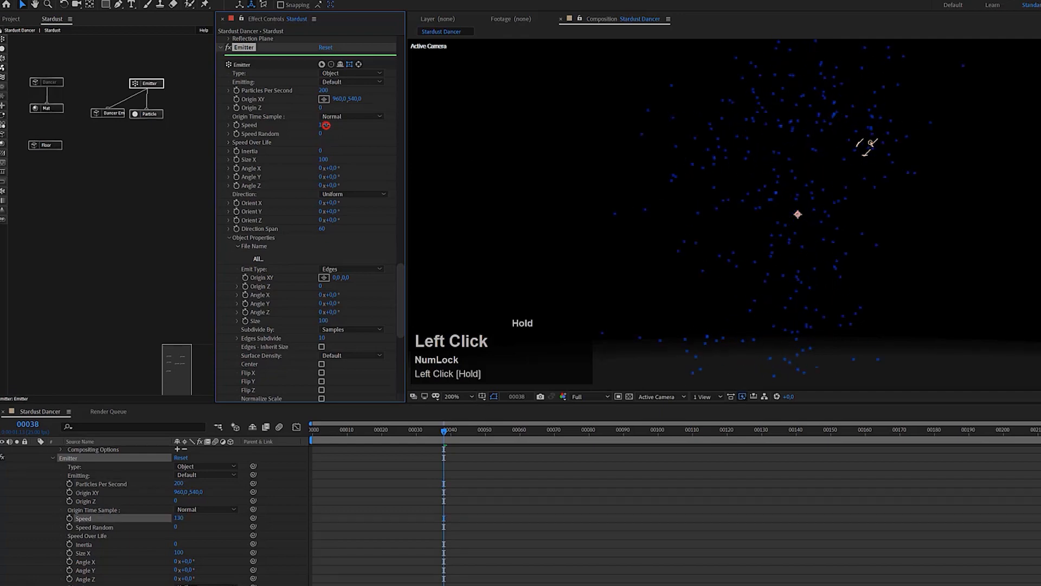
pyautogui.moveTo(326, 90); pyautogui.dragTo(567, 99)
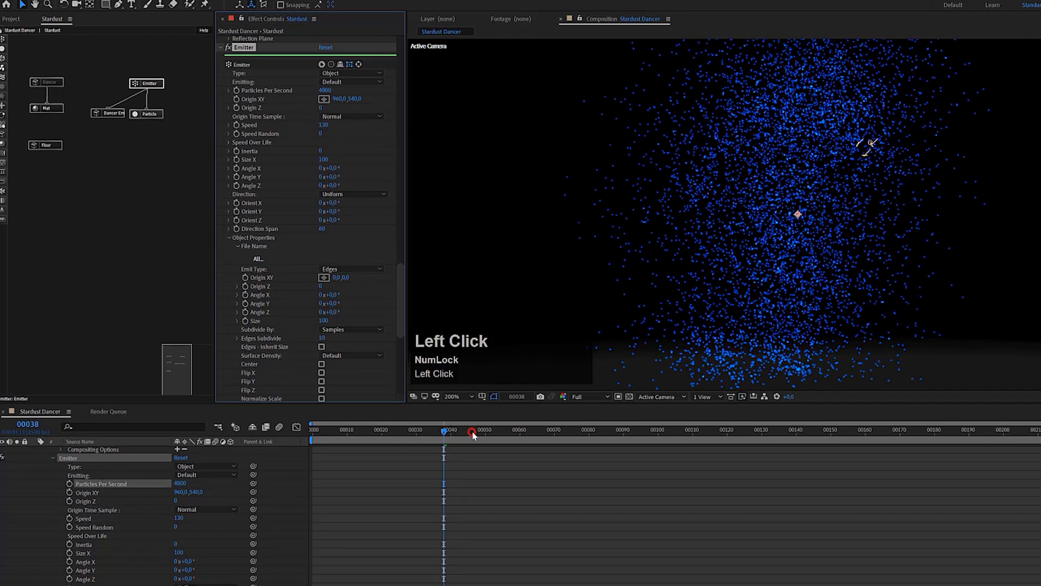
pyautogui.moveTo(473, 434); pyautogui.dragTo(583, 436)
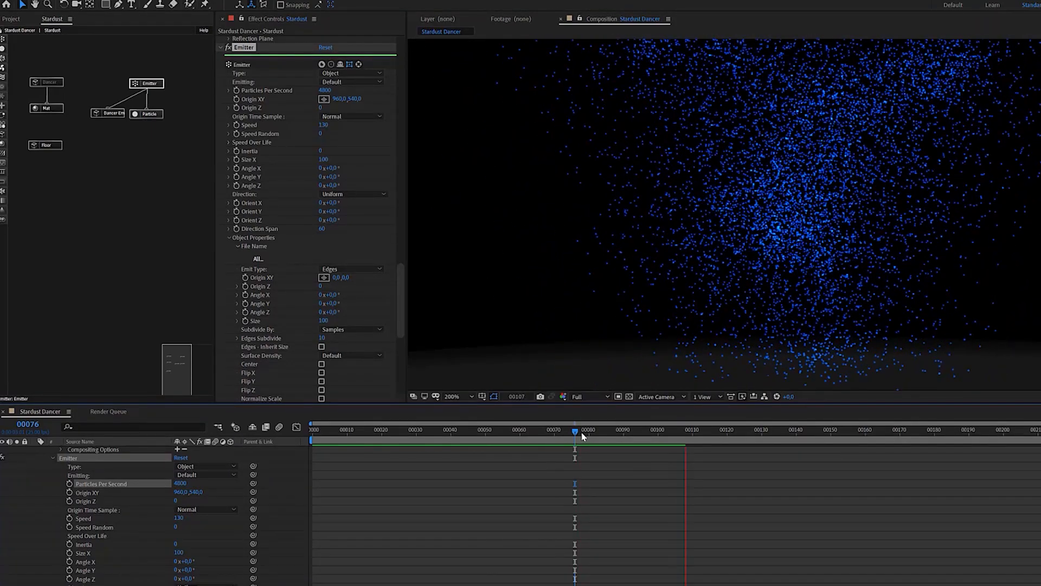
pyautogui.scroll(-2, 748, 234)
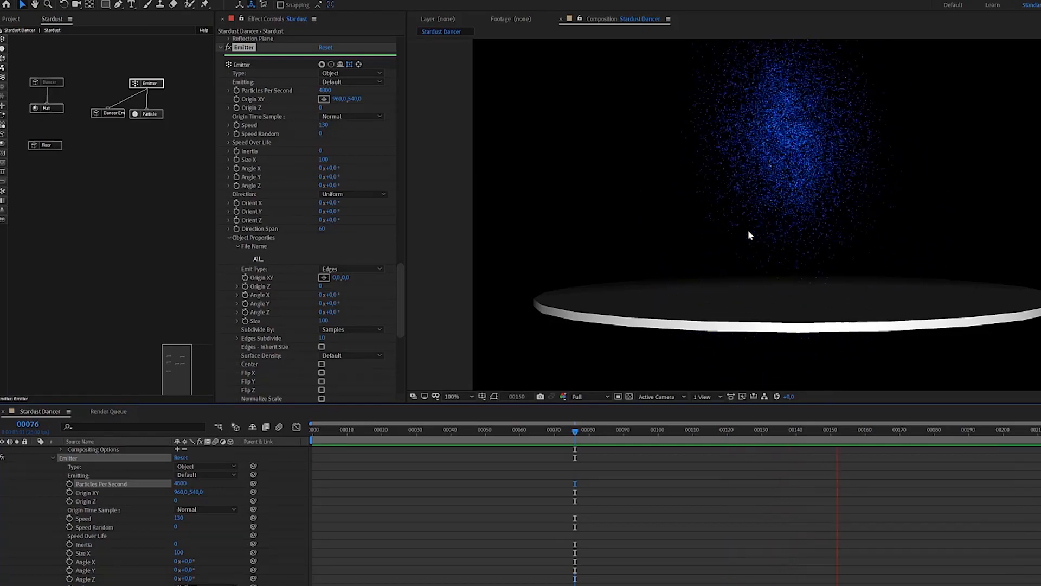
pyautogui.press('space')
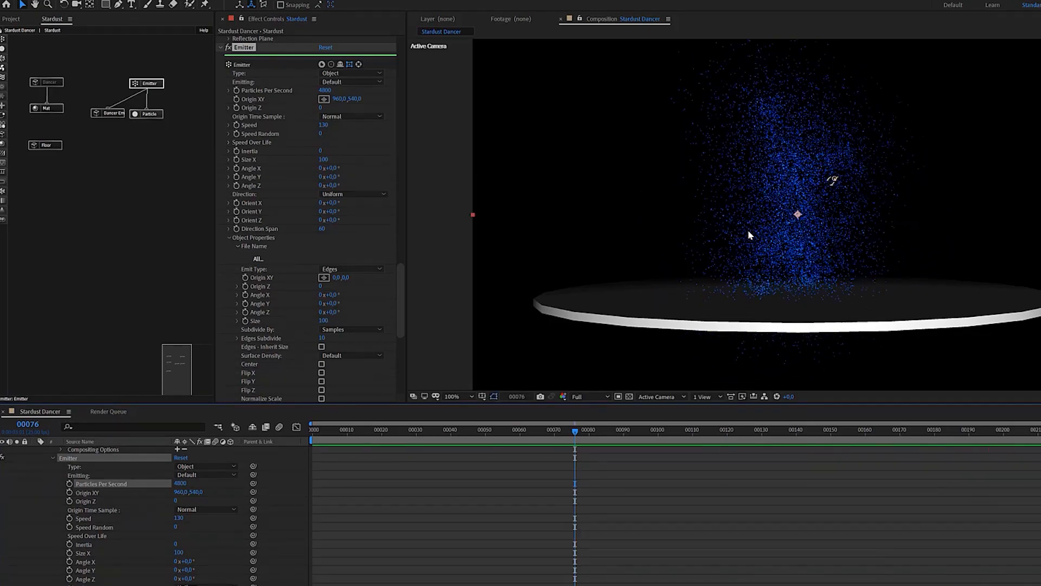
# Set the Emitter's Particles Per Second to 200 and its Speed to 0.
pyautogui.click(324, 90)
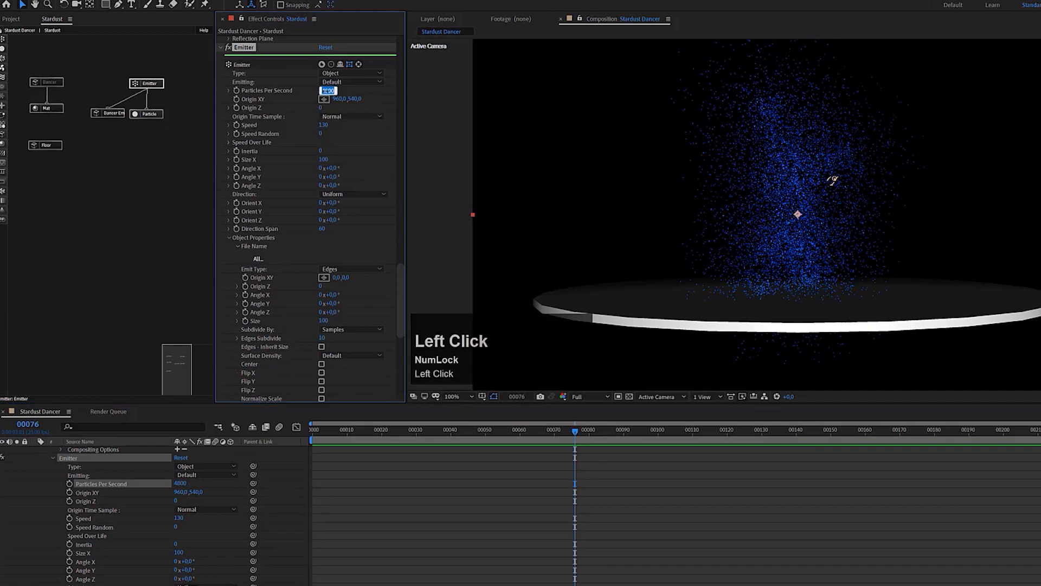
pyautogui.write('200')
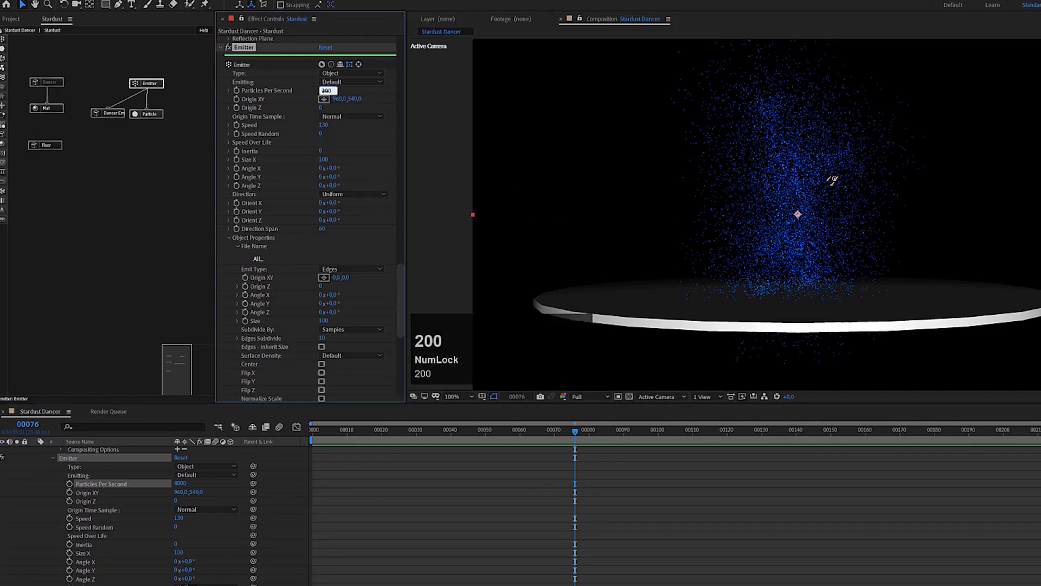
pyautogui.press('Return')
pyautogui.click(323, 125)
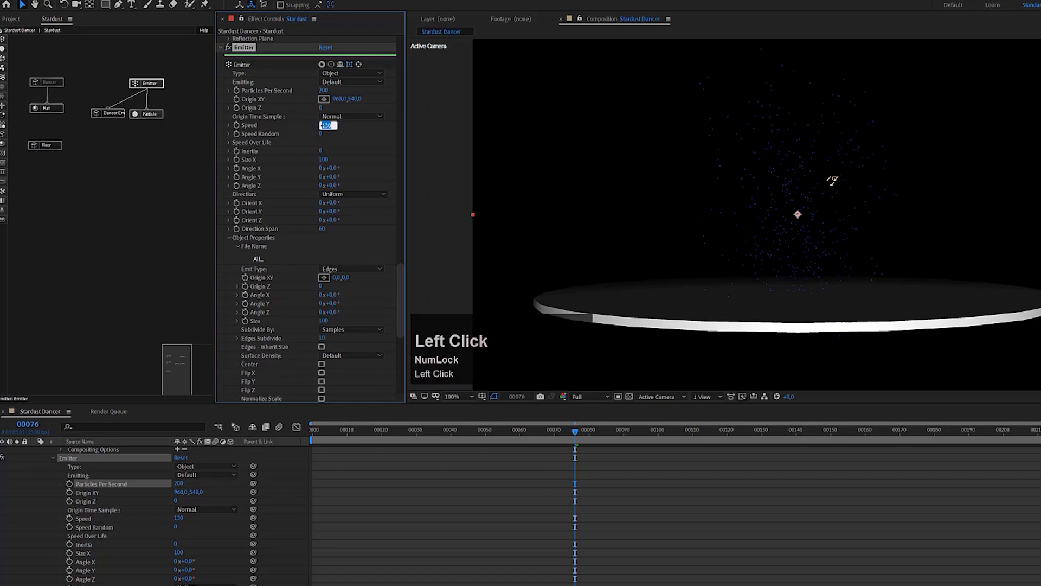
pyautogui.write('0')
pyautogui.press('Return')
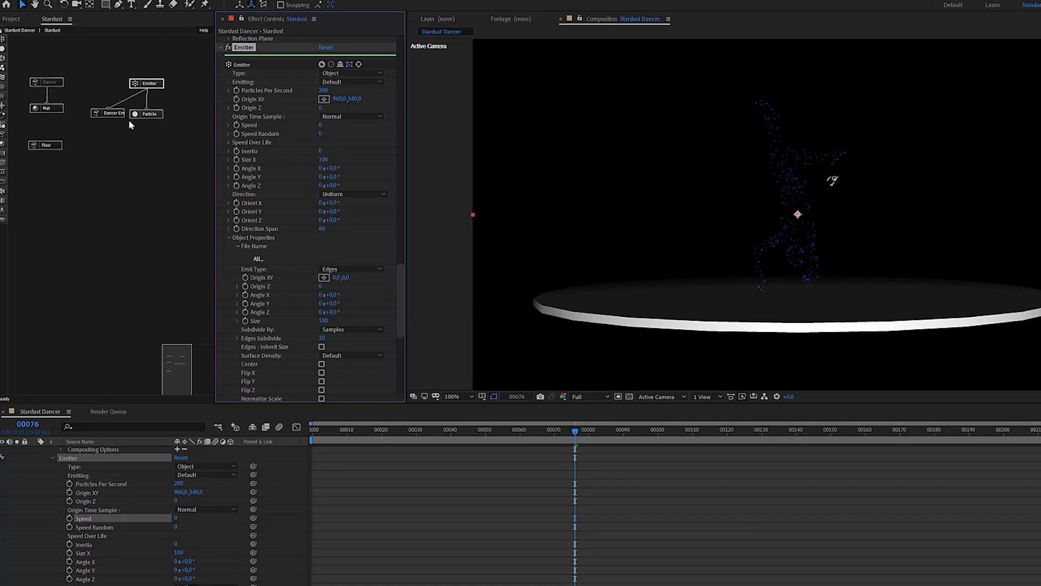
# Set the Shape of the Emitter's Particle node to Model.
pyautogui.click(149, 113)
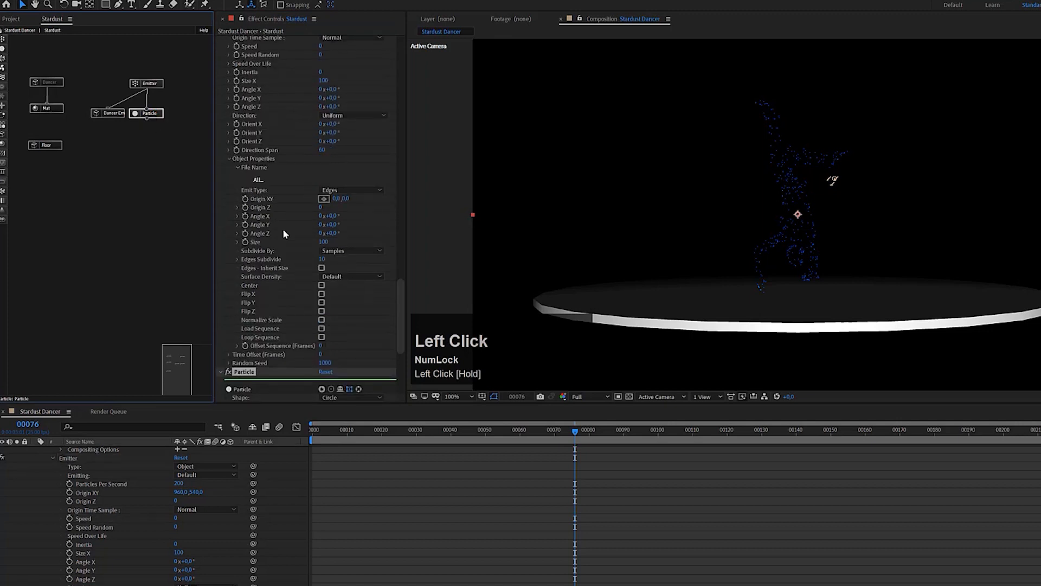
pyautogui.scroll(-4, 283, 234)
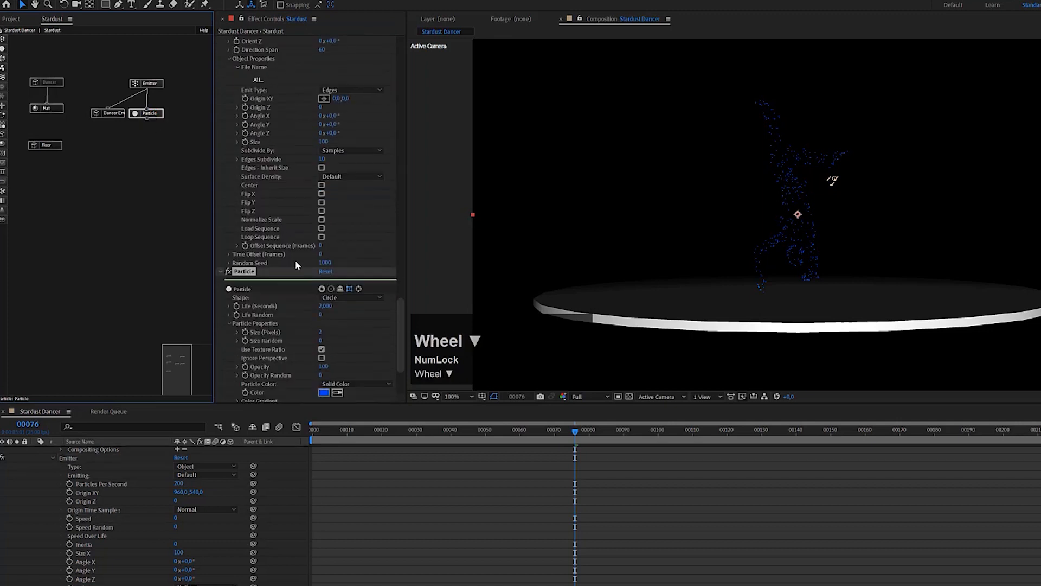
pyautogui.click(350, 298)
pyautogui.click(358, 361)
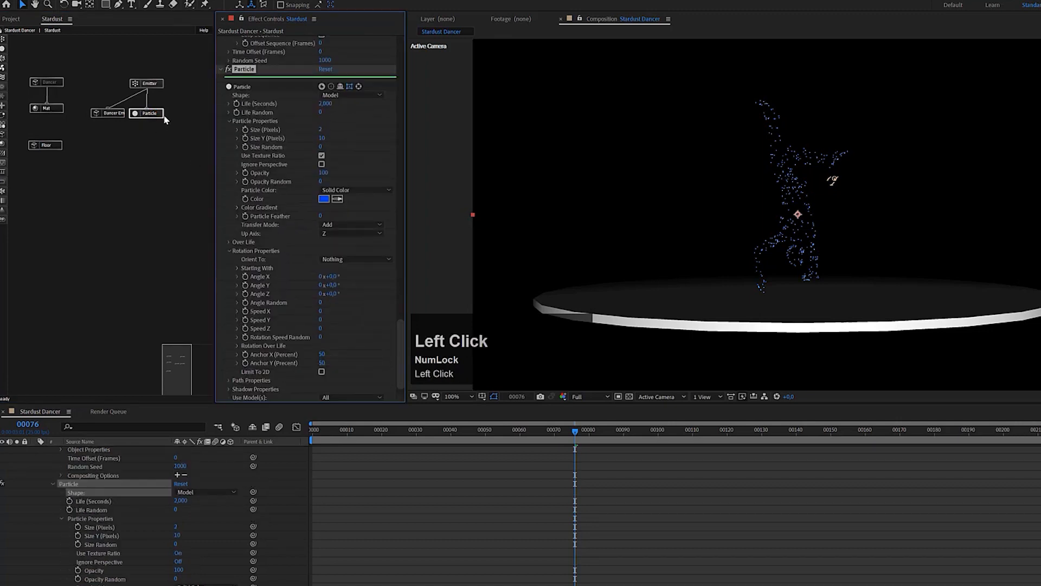
# Add a Model node and connect it beneath the Particle node.
pyautogui.moveTo(159, 115); pyautogui.dragTo(161, 114)
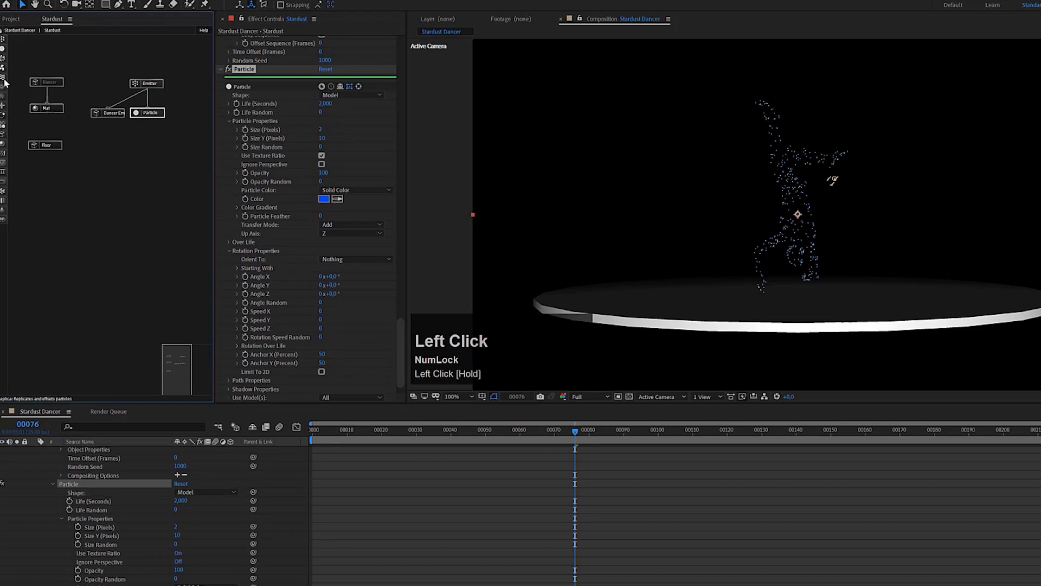
pyautogui.click(1, 135)
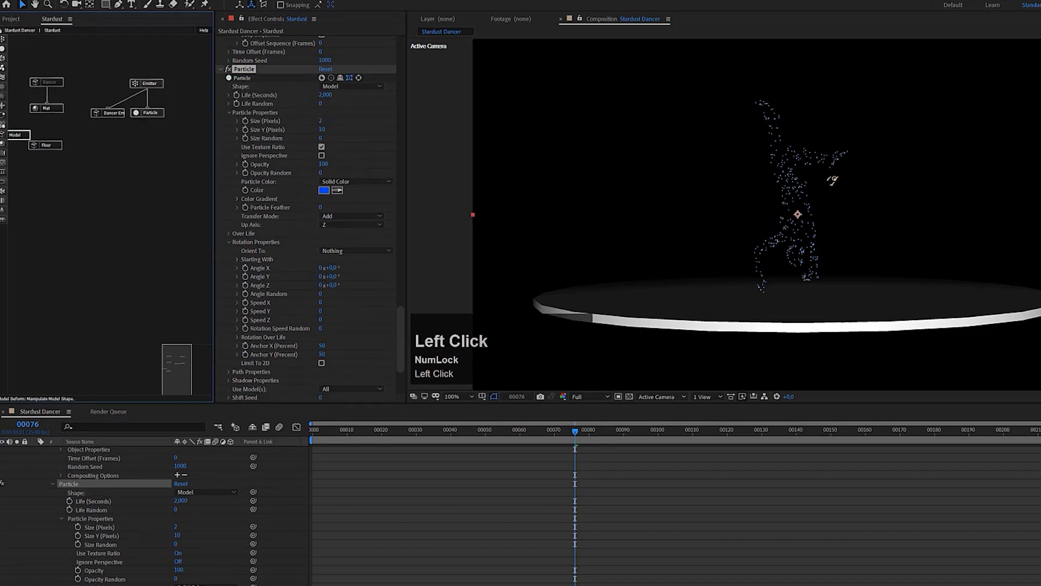
pyautogui.moveTo(14, 135); pyautogui.dragTo(155, 140)
# Make the new Model a Primitive of type Sphere with Segments X and Segments Y both set to 12.
pyautogui.scroll(-2, 313, 255)
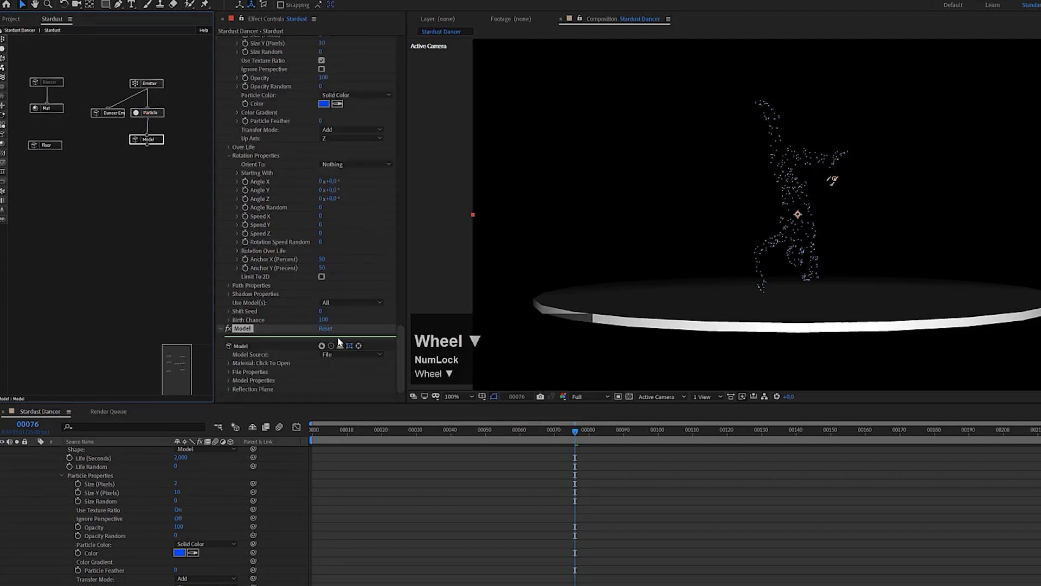
pyautogui.click(340, 353)
pyautogui.click(347, 375)
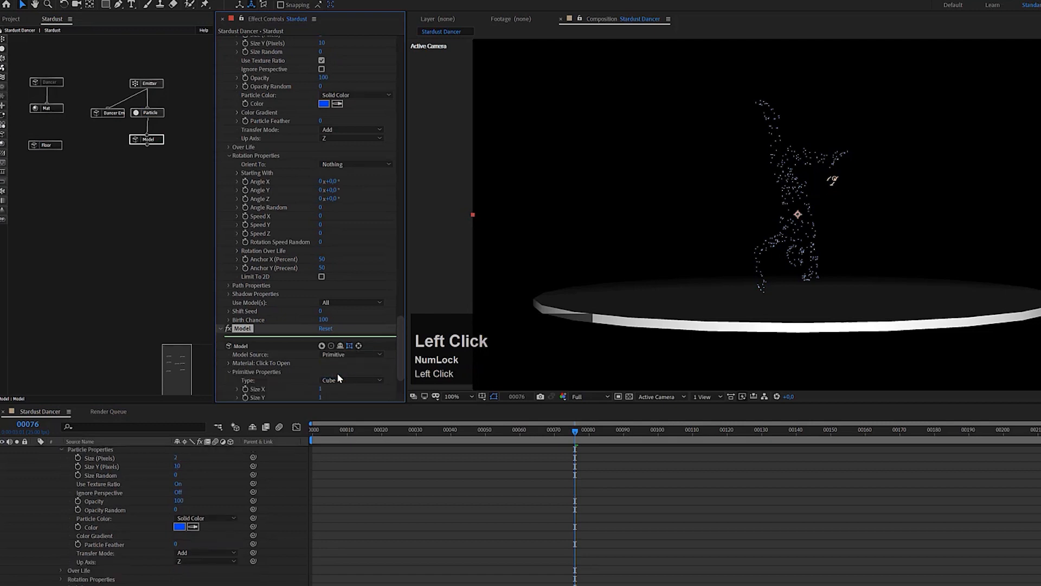
pyautogui.scroll(-3, 335, 352)
pyautogui.click(331, 313)
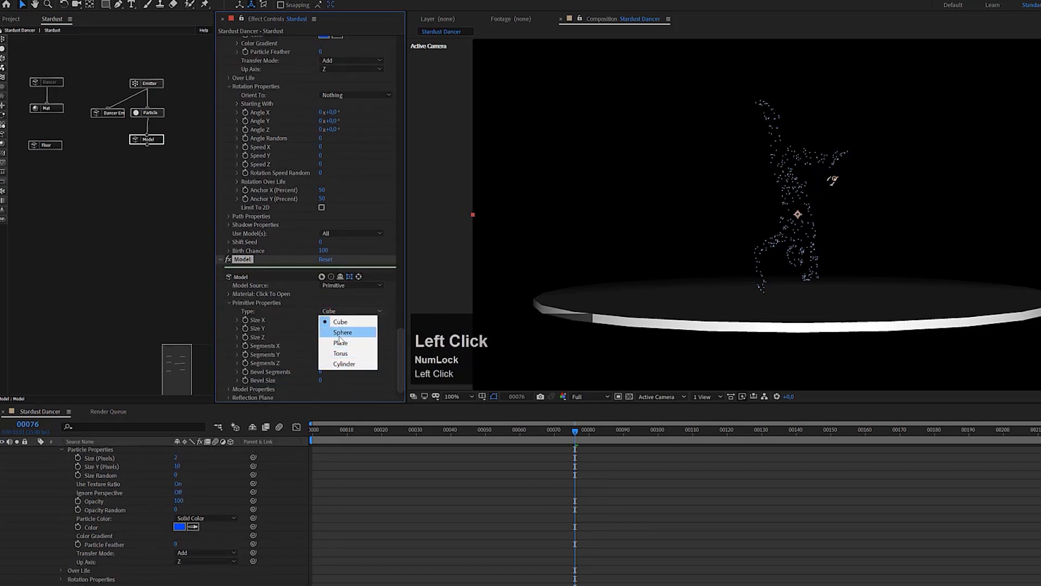
pyautogui.click(341, 332)
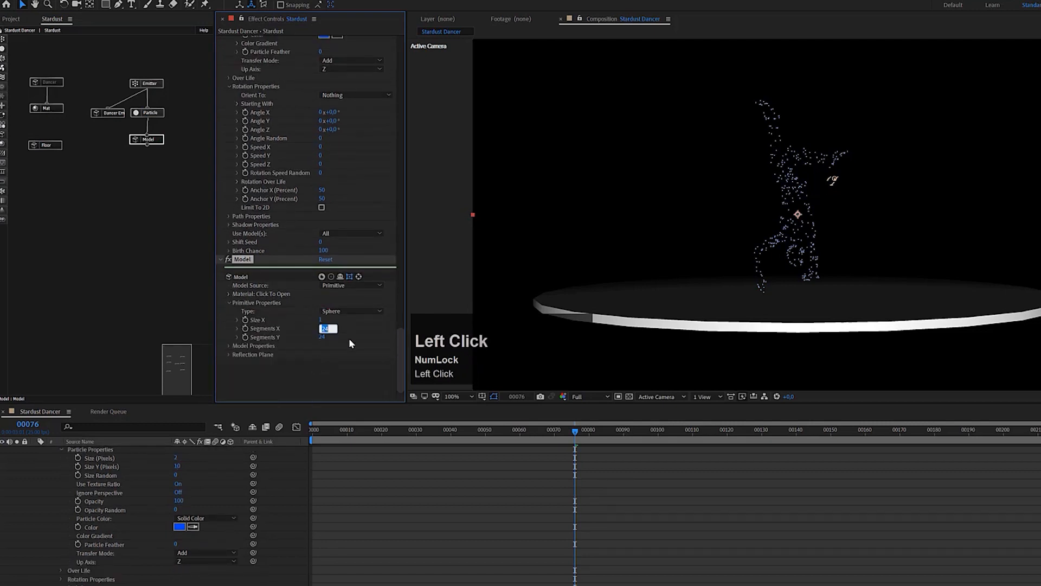
pyautogui.write('12')
pyautogui.press('Tab')
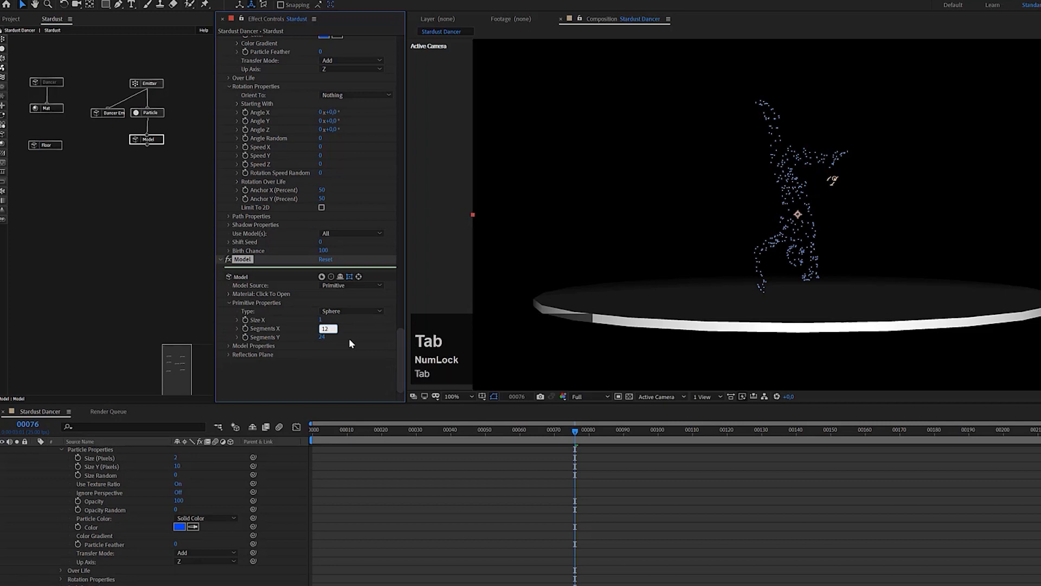
pyautogui.write('12')
pyautogui.click(323, 371)
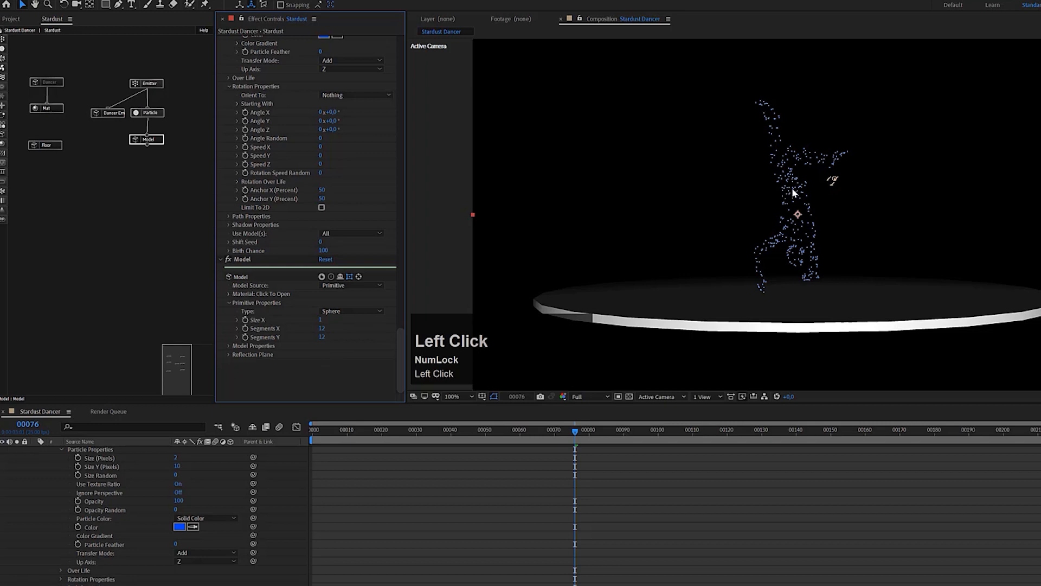
# Set the Particle's Size to 15 pixels and Size Random to 75, and preview the sphere-built dancer back to frame 50.
pyautogui.click(159, 110)
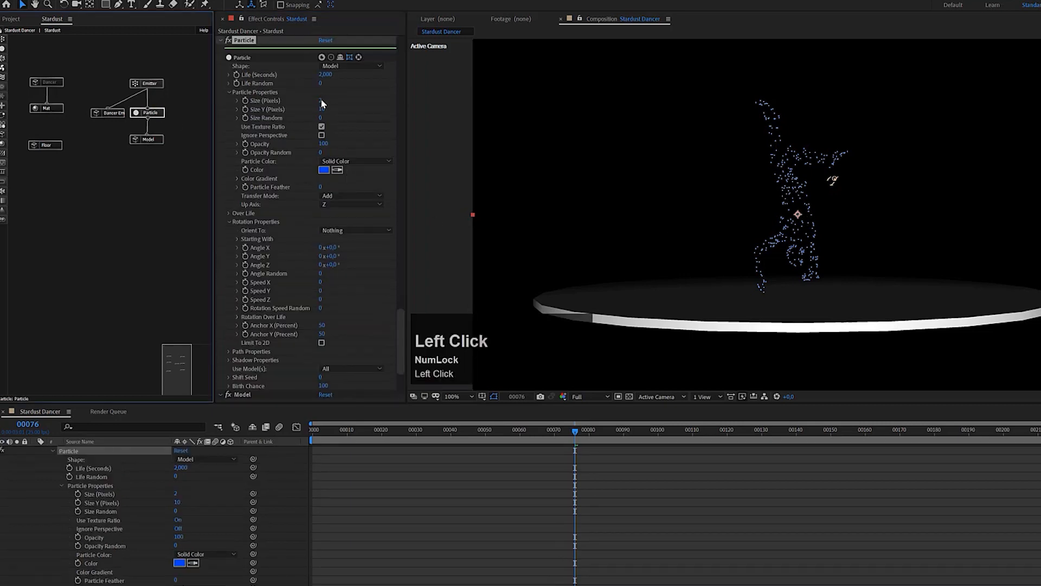
pyautogui.click(321, 101)
pyautogui.write('15')
pyautogui.press('Return')
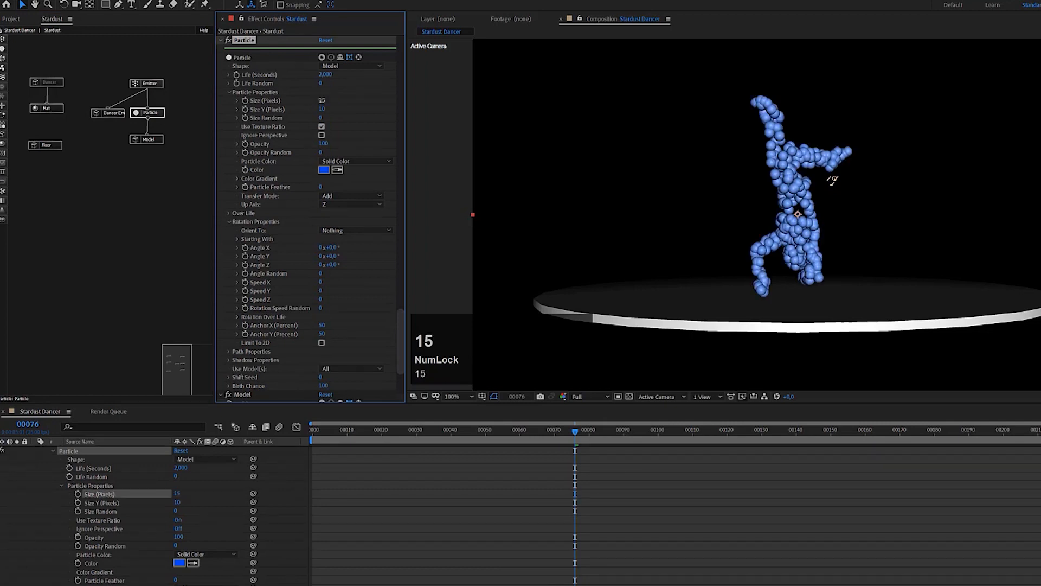
pyautogui.click(320, 119)
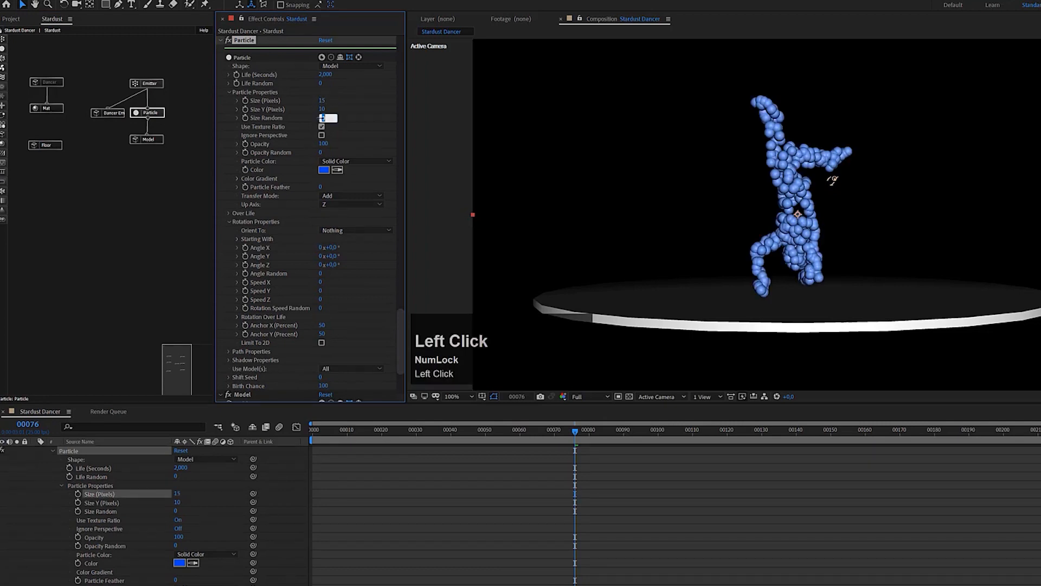
pyautogui.write('75')
pyautogui.press('Return')
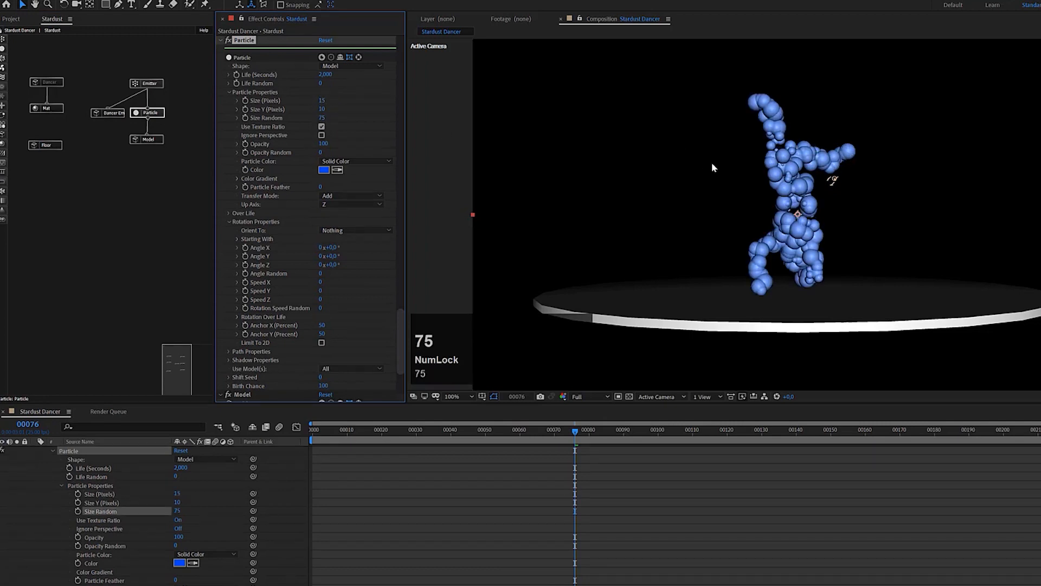
pyautogui.scroll(1, 805, 175)
pyautogui.moveTo(599, 429); pyautogui.dragTo(485, 436)
pyautogui.scroll(-1, 795, 217)
pyautogui.click(797, 434)
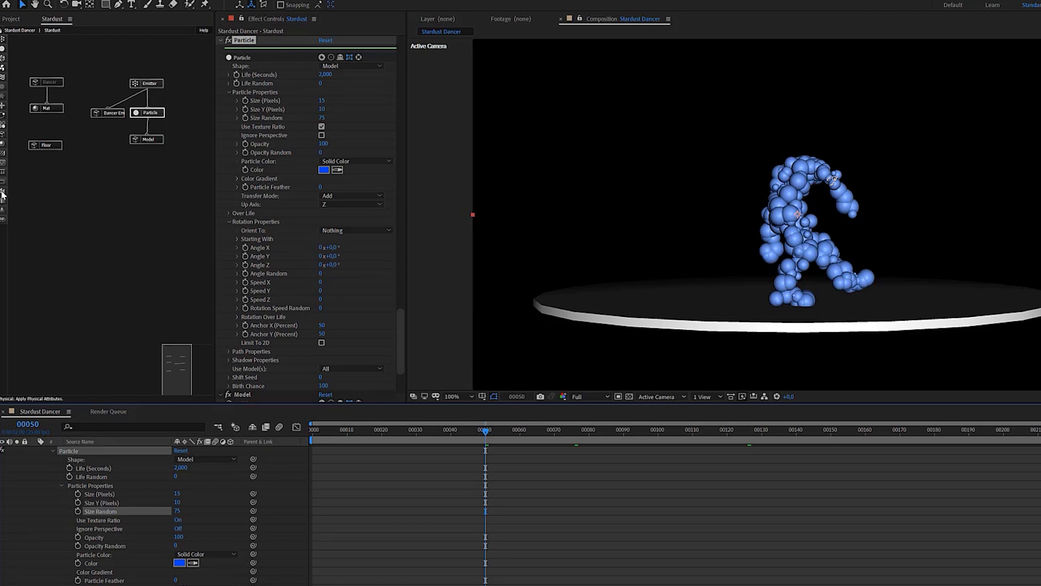
# Add a Physical node and connect it beneath the Particle node, with the Model node moved aside next to it.
pyautogui.moveTo(3, 191); pyautogui.dragTo(161, 155)
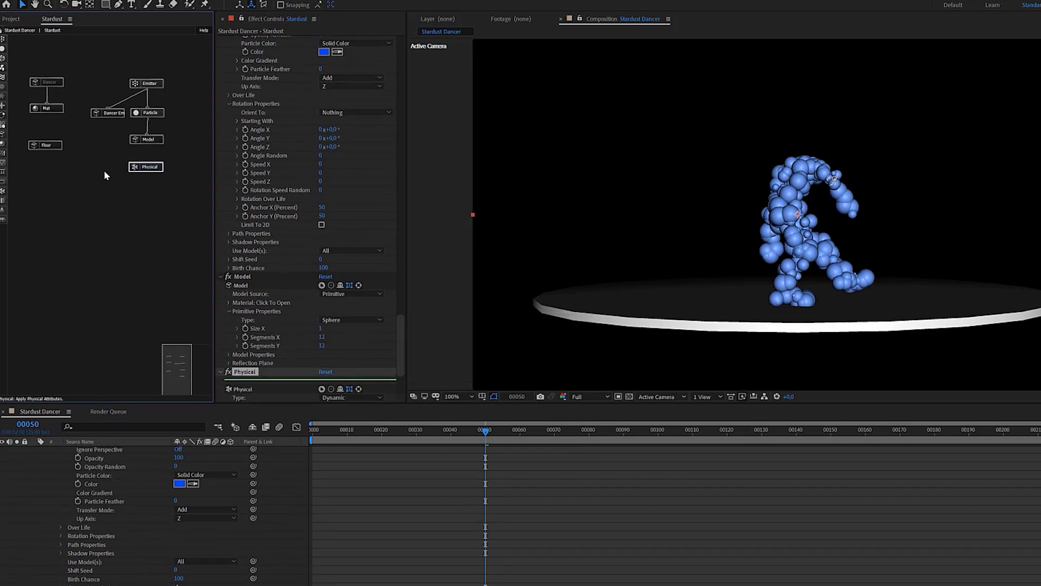
pyautogui.moveTo(144, 168); pyautogui.dragTo(152, 173)
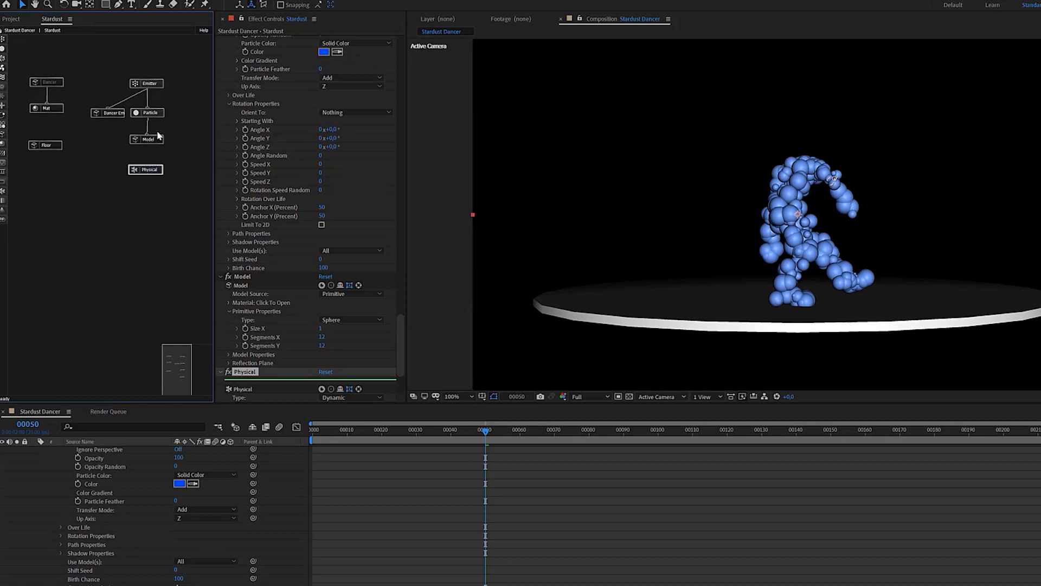
pyautogui.moveTo(160, 141); pyautogui.dragTo(184, 141)
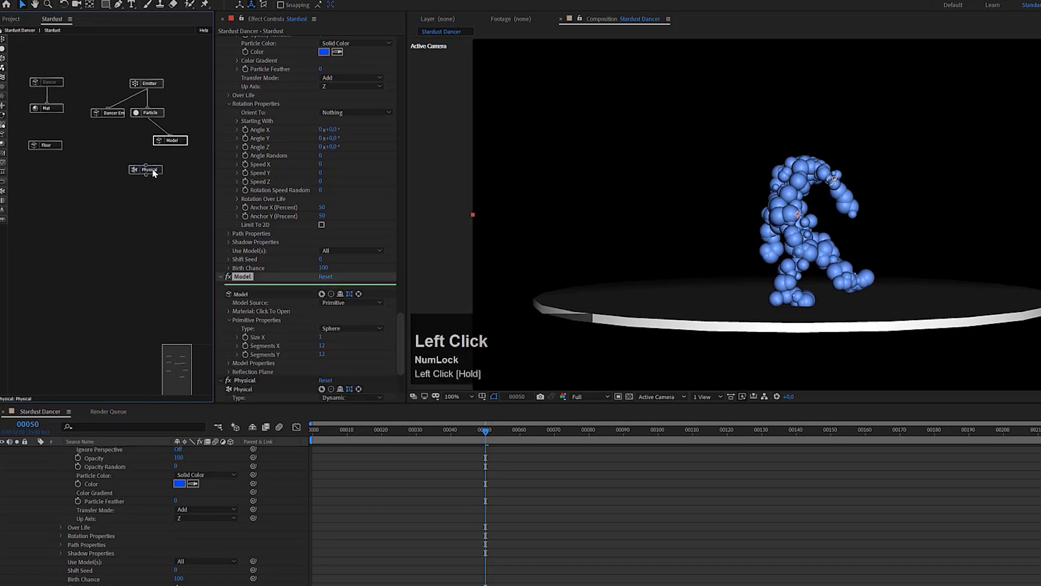
pyautogui.moveTo(153, 173); pyautogui.dragTo(135, 146)
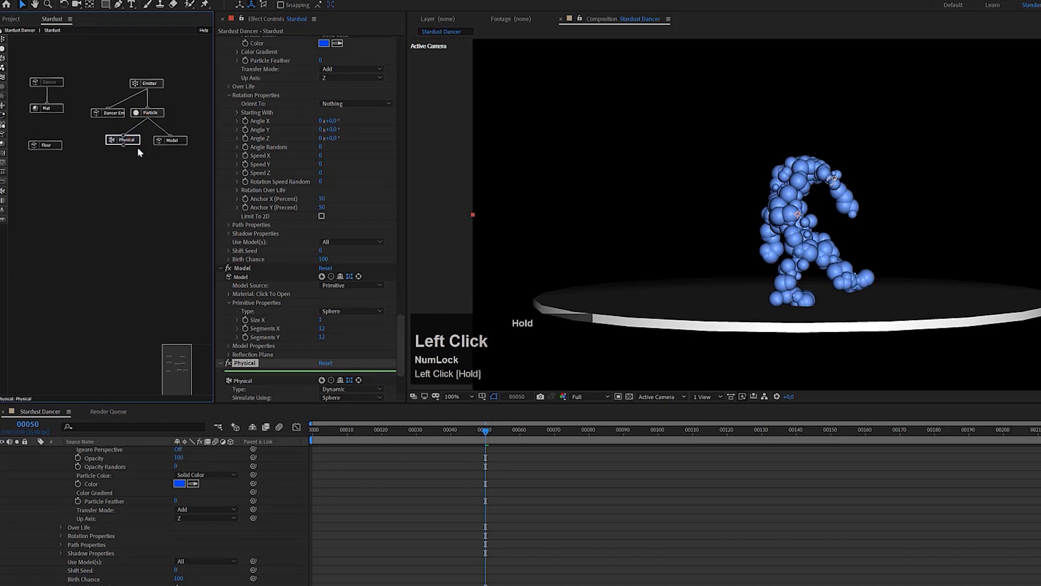
# Try to turn on the Stardust physics Simulation.
pyautogui.scroll(-4, 274, 298)
pyautogui.moveTo(399, 332); pyautogui.dragTo(424, 32)
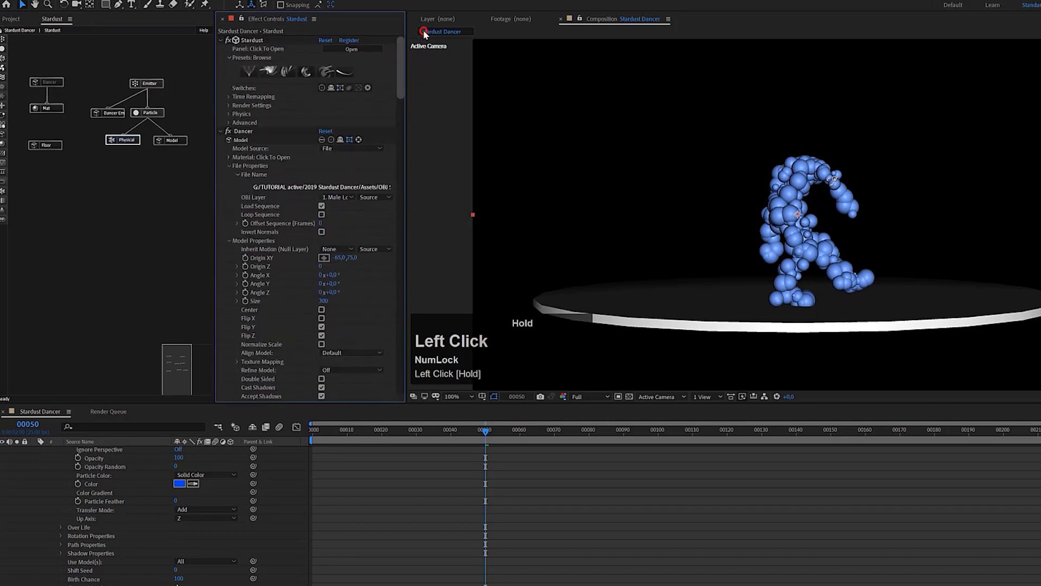
pyautogui.click(228, 113)
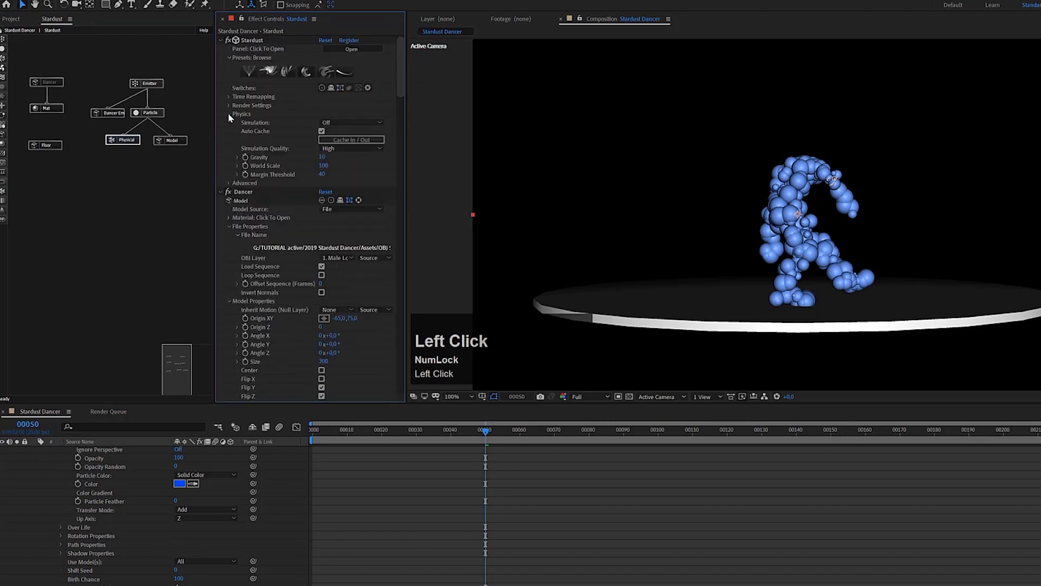
pyautogui.click(344, 123)
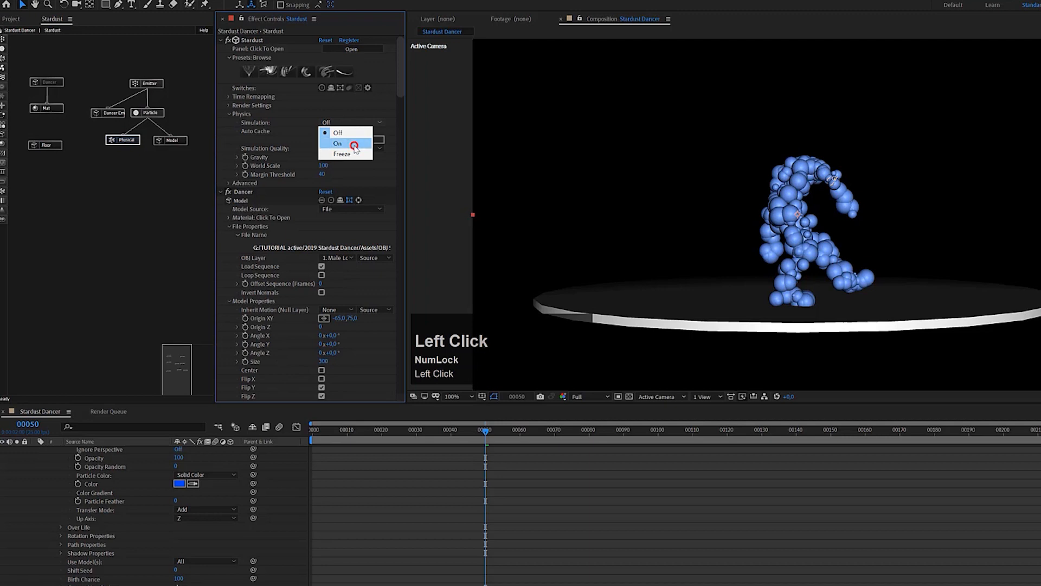
pyautogui.click(354, 146)
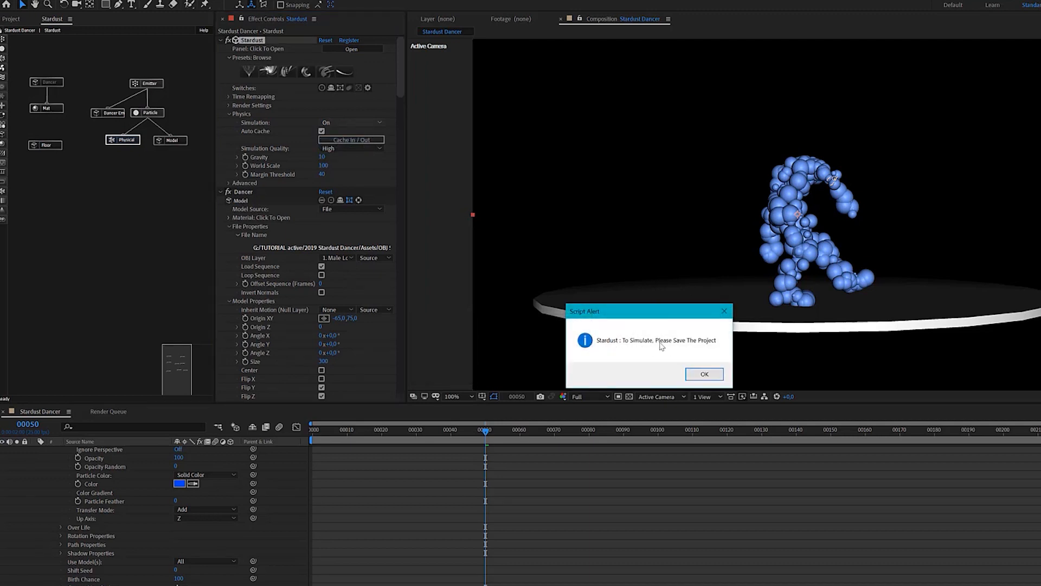
pyautogui.click(712, 379)
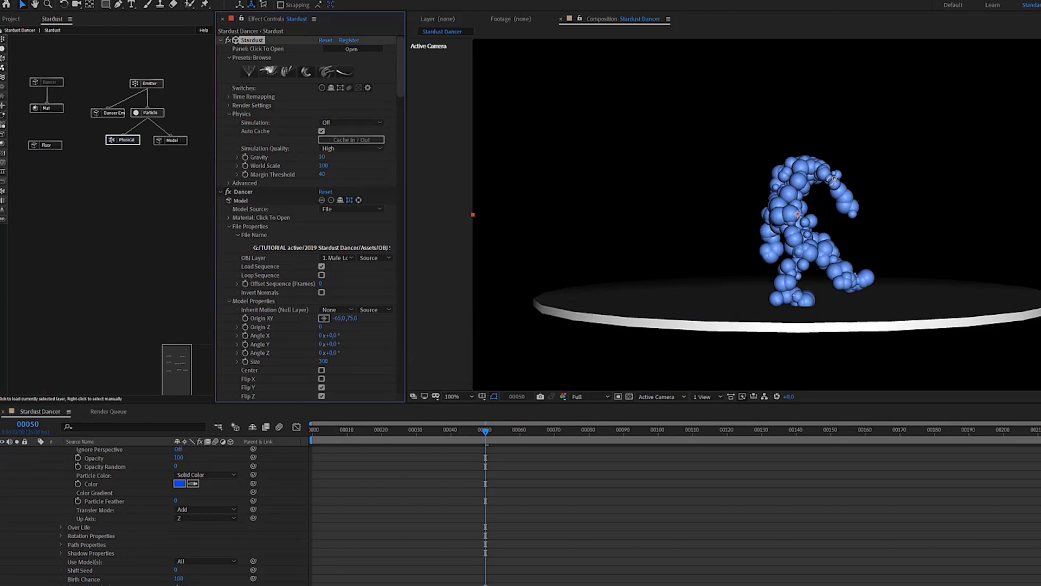
# Save the project as Stardust Dancer Tutorial_1.aep in the AE folder, overwriting the existing file.
pyautogui.click(7, 1)
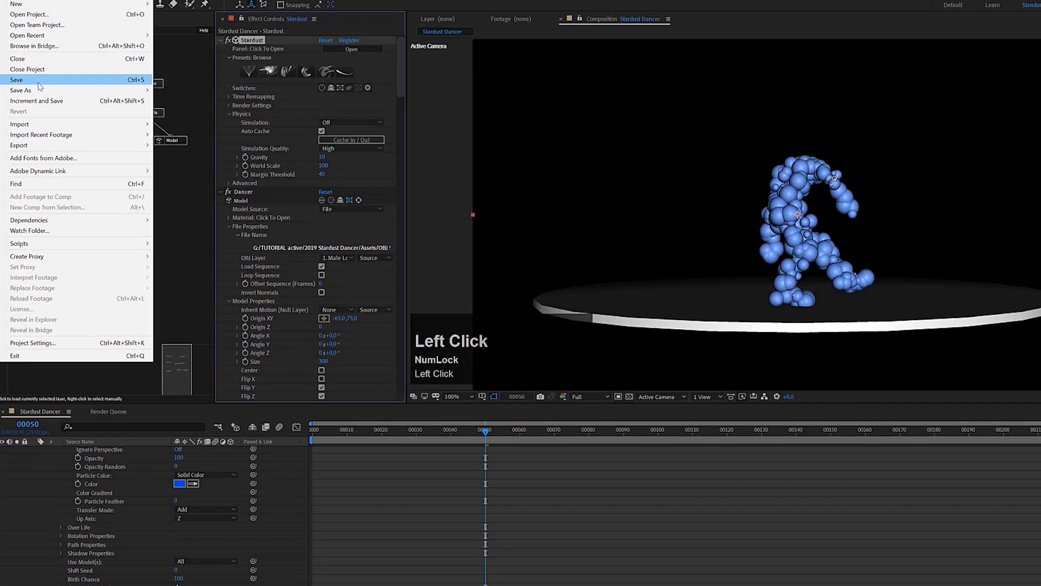
pyautogui.moveTo(81, 90)
pyautogui.click(179, 90)
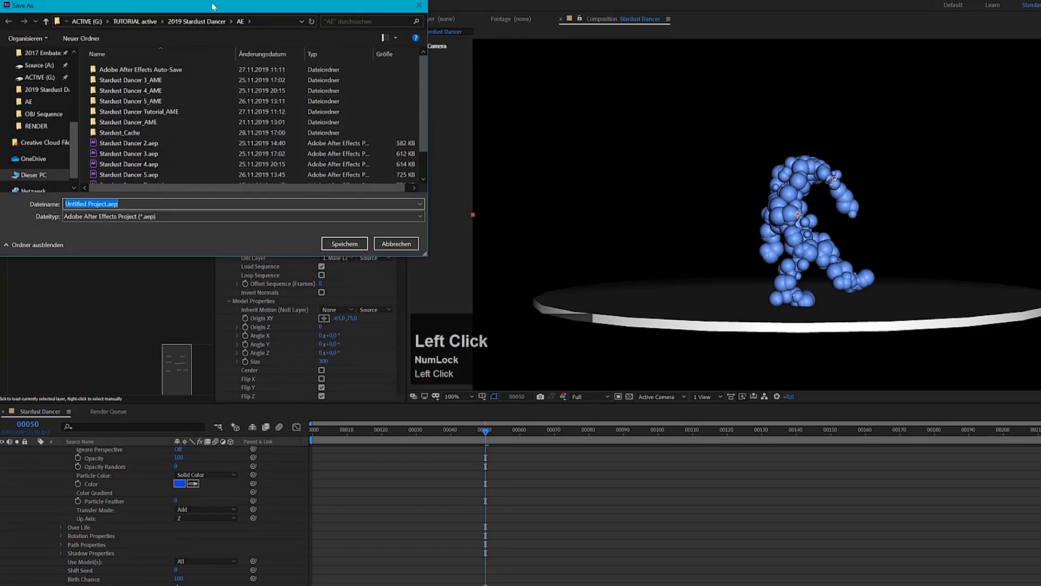
pyautogui.moveTo(213, 5); pyautogui.dragTo(803, 132)
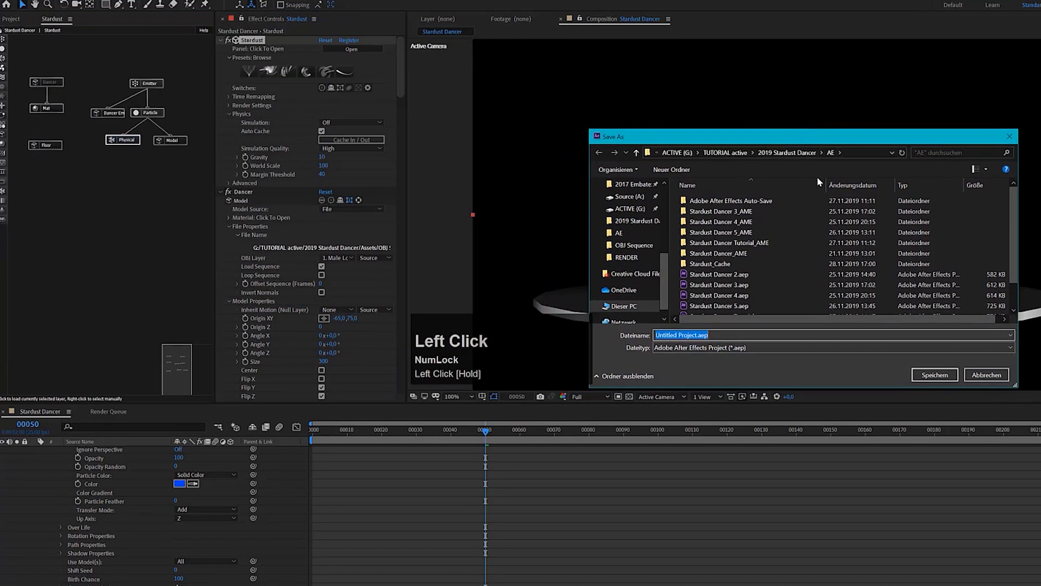
pyautogui.scroll(-1, 769, 229)
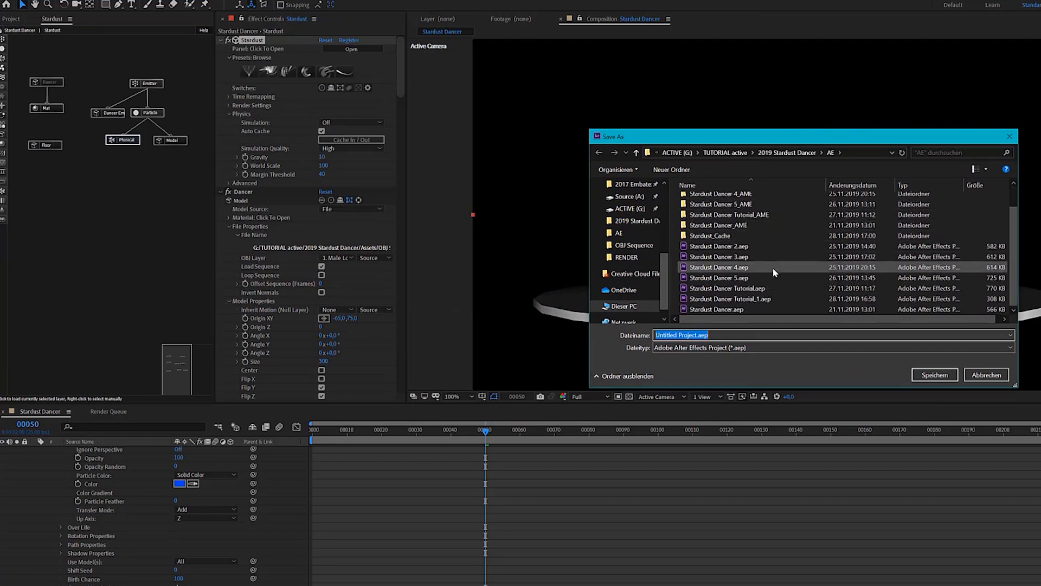
pyautogui.click(751, 299)
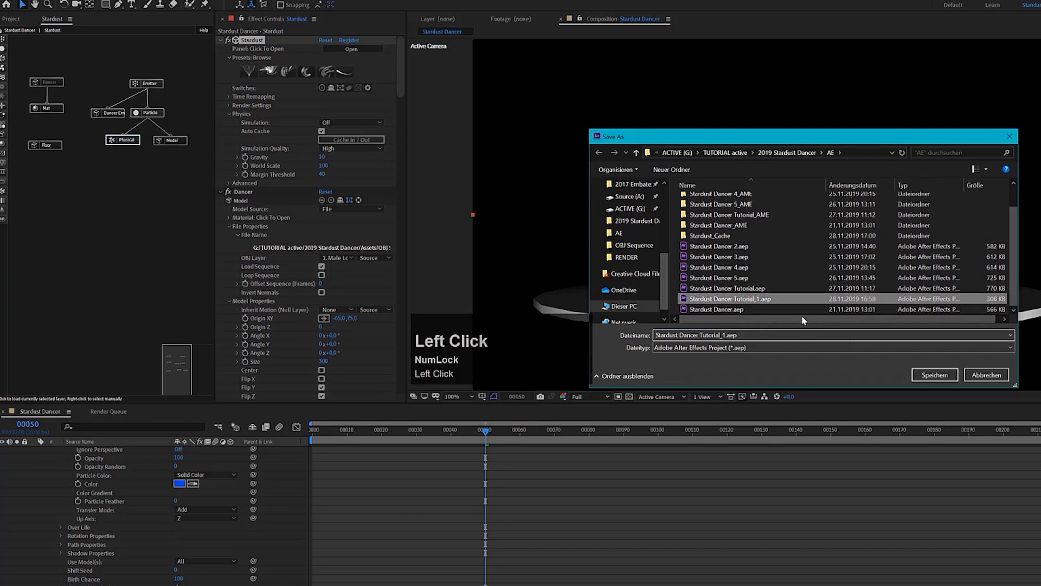
pyautogui.click(932, 376)
pyautogui.click(688, 337)
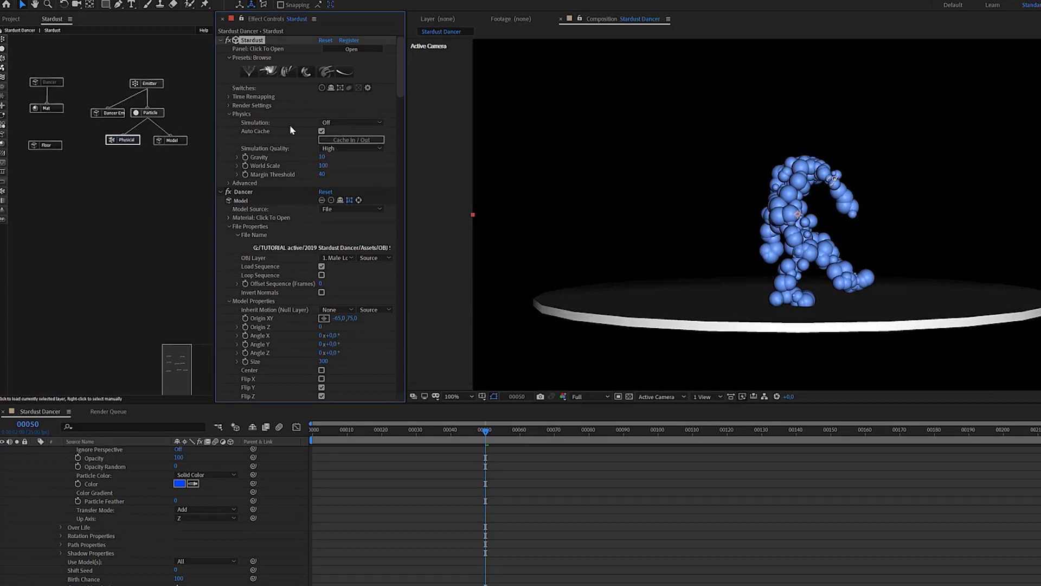
# Turn the Stardust physics Simulation on and check the Quality Settings under Render Settings.
pyautogui.click(350, 122)
pyautogui.click(349, 144)
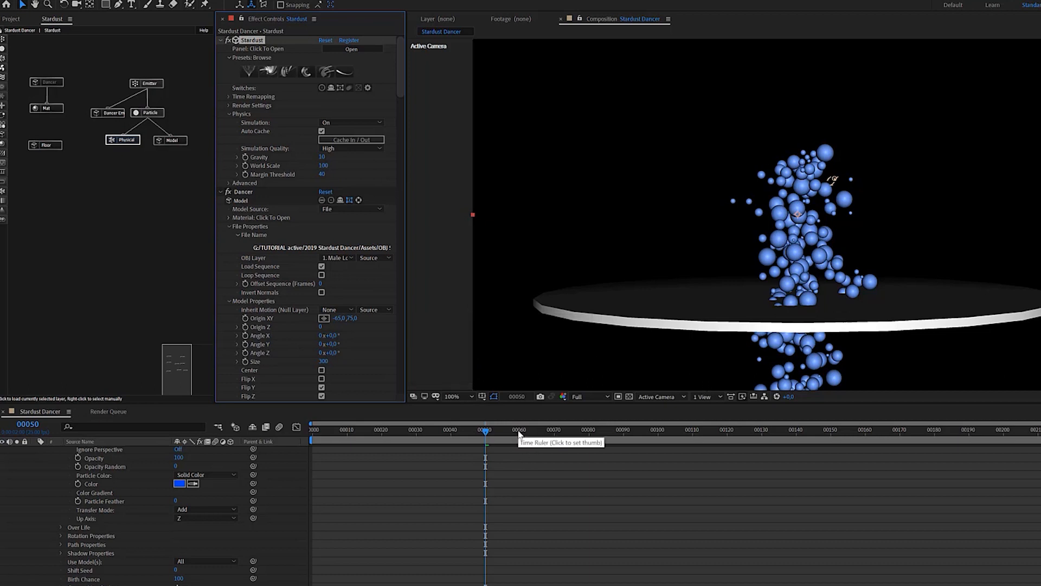
pyautogui.click(229, 106)
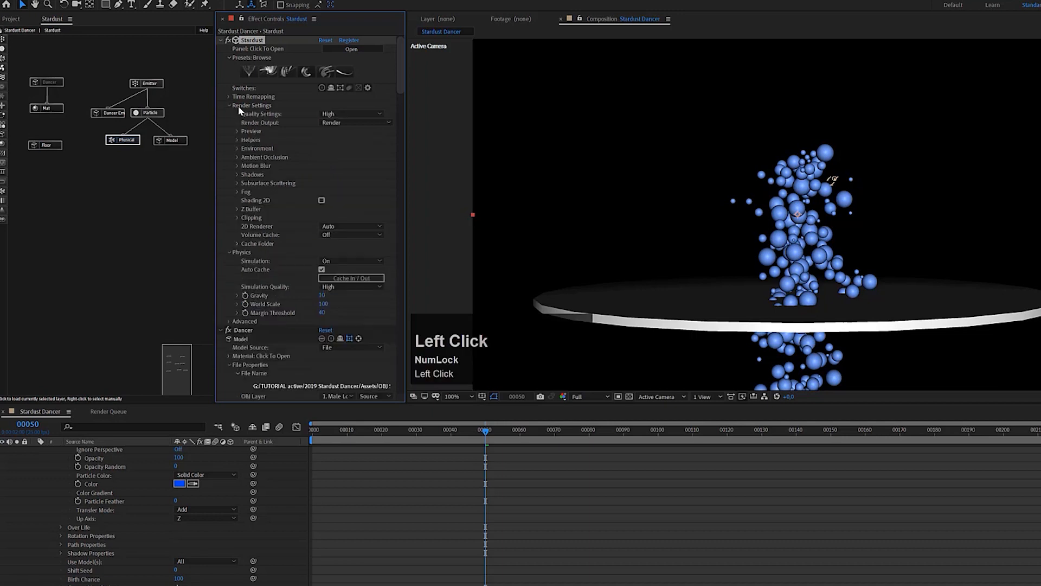
pyautogui.click(339, 115)
pyautogui.click(333, 123)
pyautogui.click(229, 106)
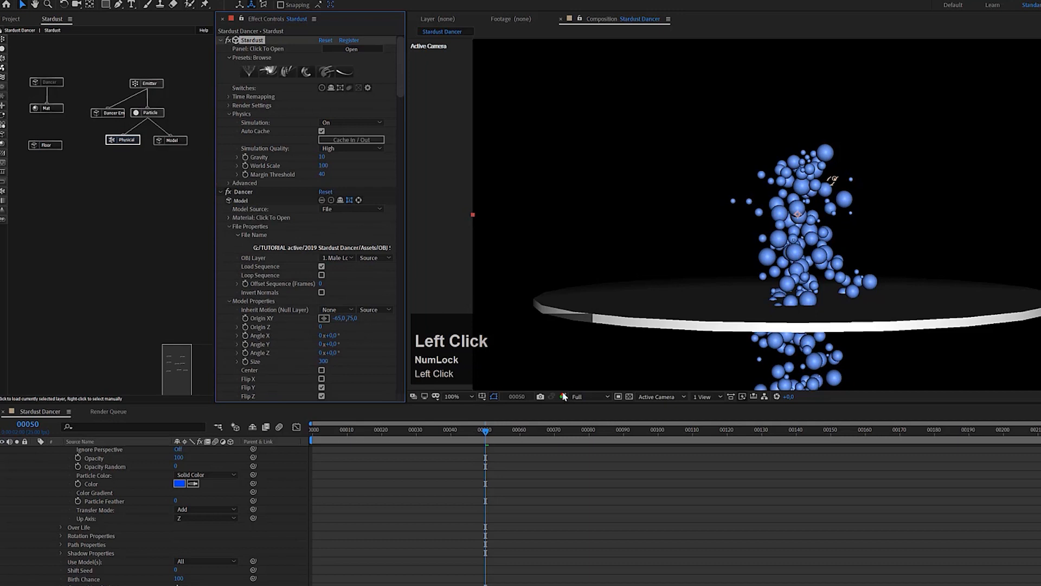
# Set the composition preview resolution to Half and play back the particle simulation.
pyautogui.click(590, 397)
pyautogui.click(586, 433)
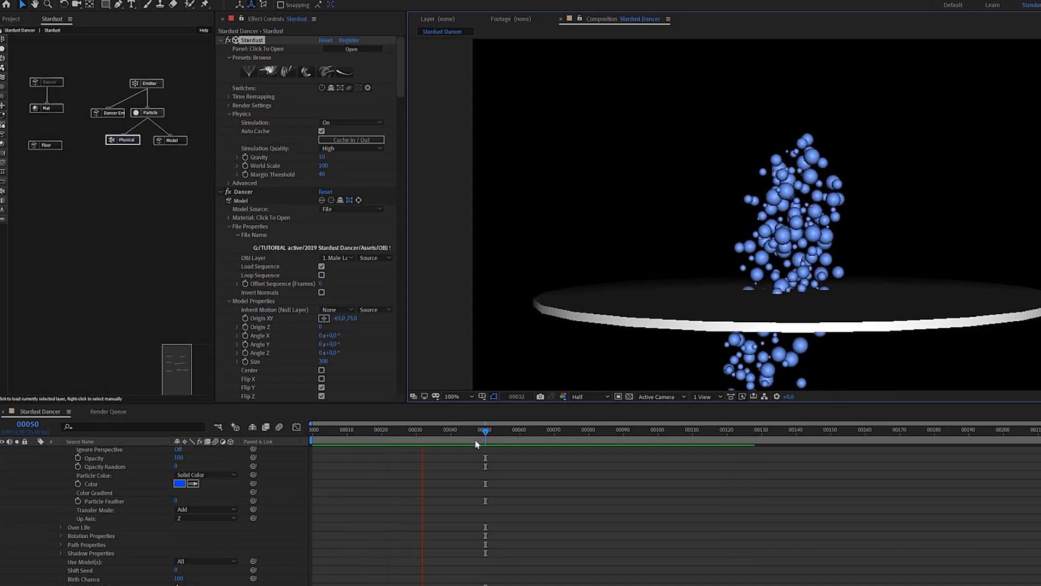
pyautogui.press('space')
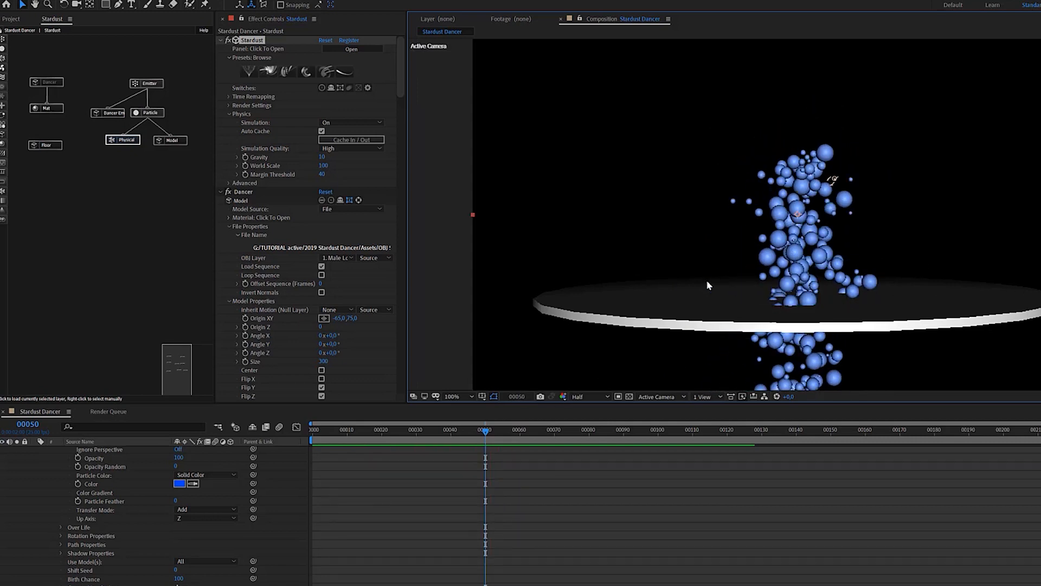
# Set the Floor cylinder's Segments X to 128 and Segments Y to 3.
pyautogui.click(54, 143)
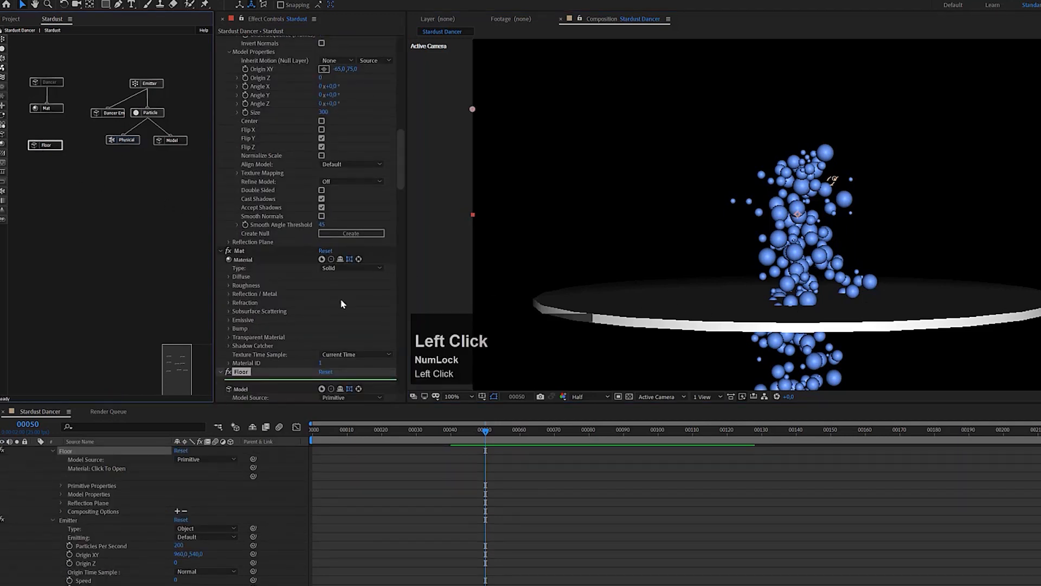
pyautogui.scroll(-3, 341, 304)
pyautogui.scroll(-2, 269, 309)
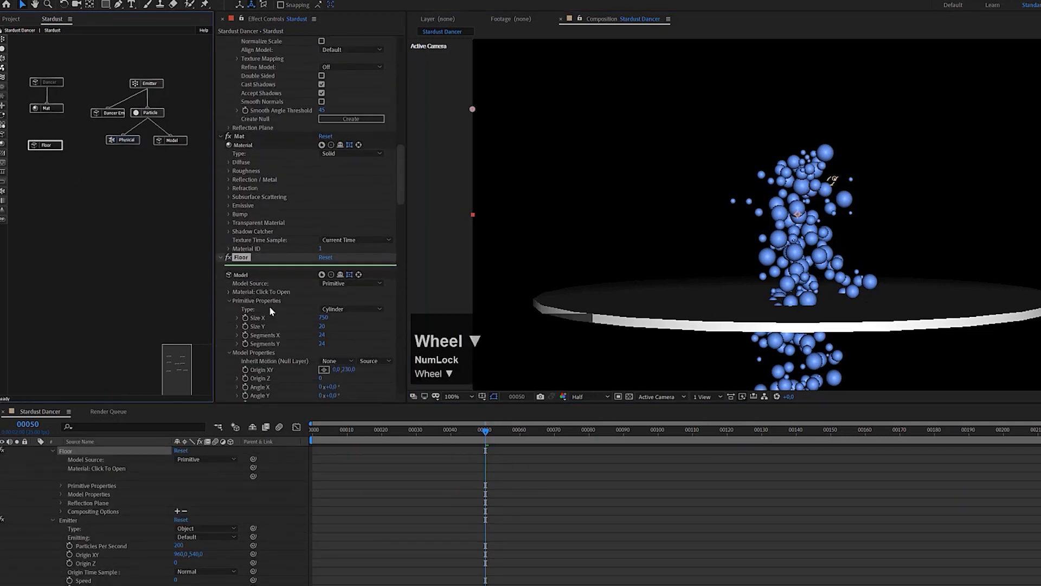
pyautogui.scroll(-2, 269, 309)
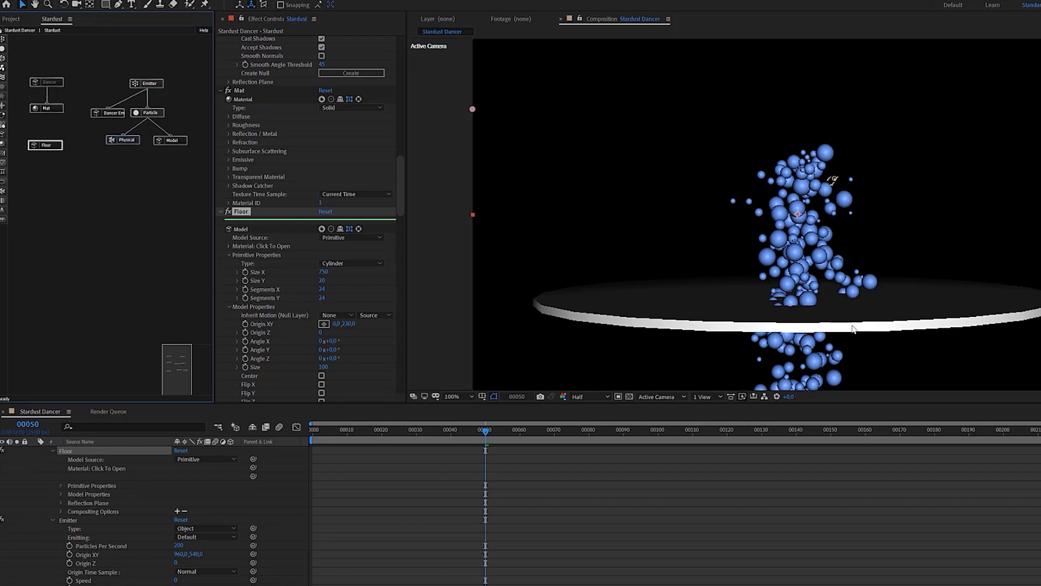
pyautogui.click(321, 289)
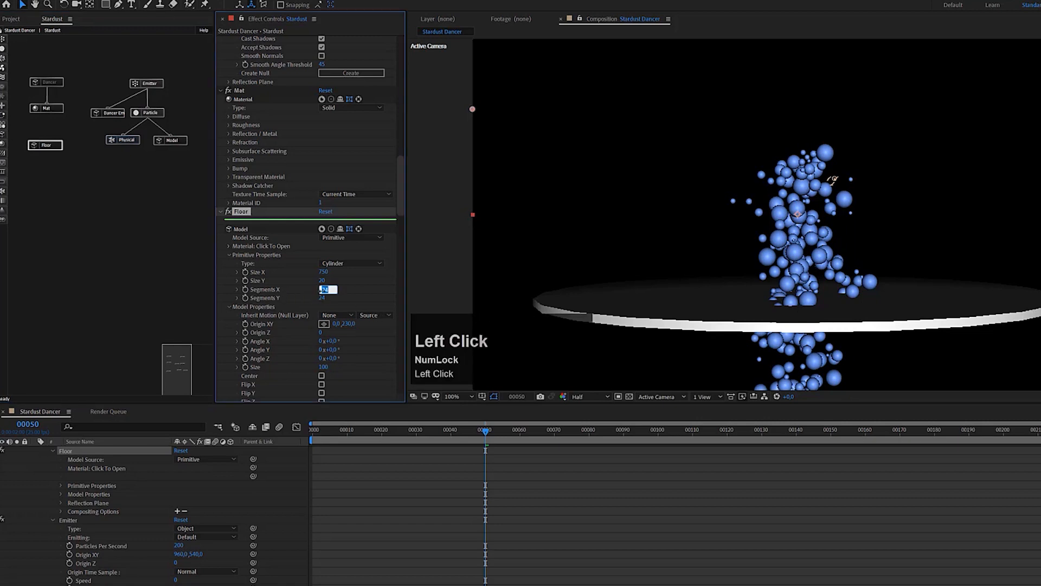
pyautogui.write('128')
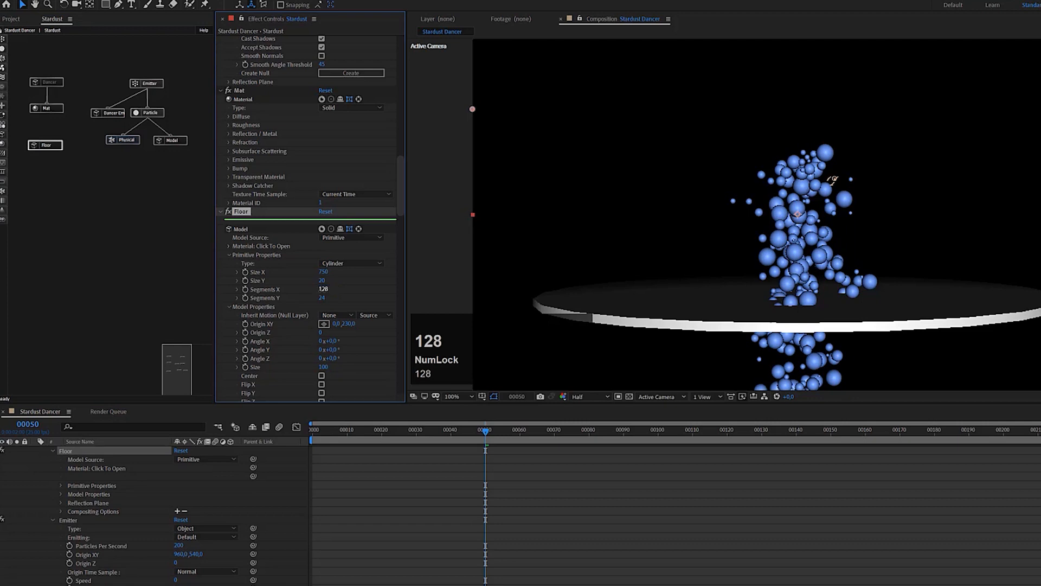
pyautogui.click(324, 298)
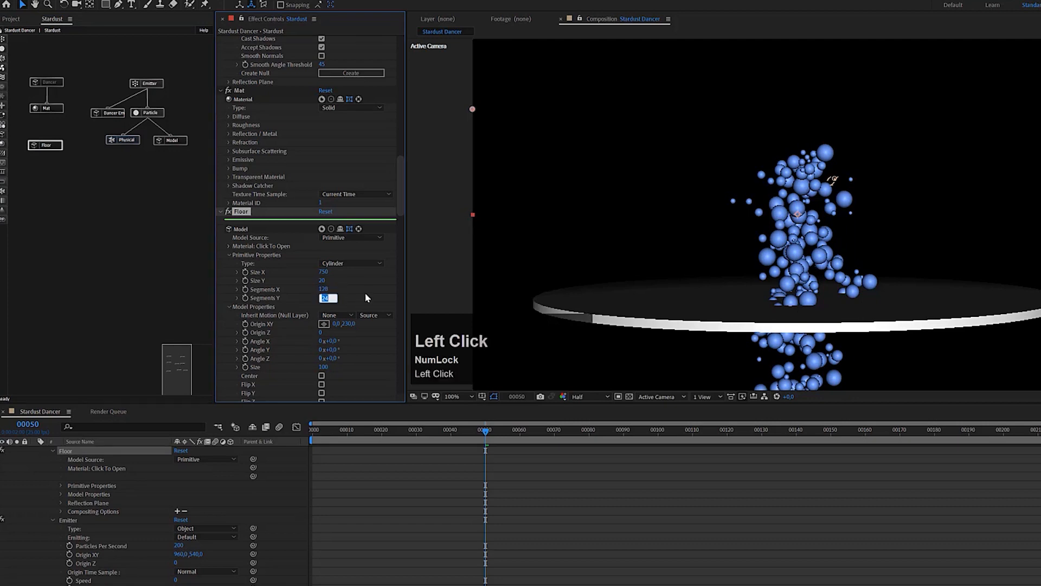
pyautogui.write('3')
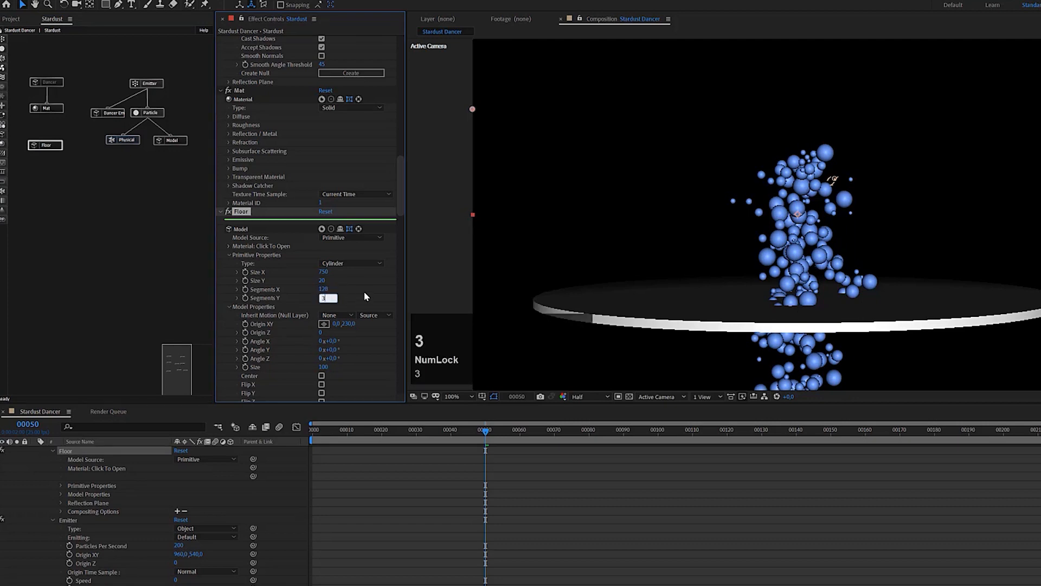
pyautogui.click(364, 292)
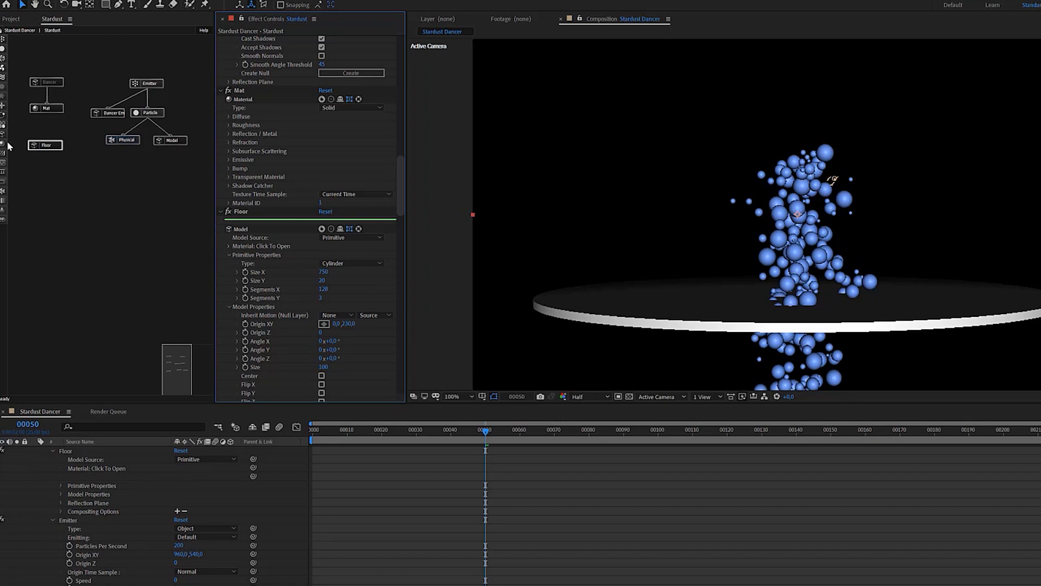
# Add a second Physical node, connect it beneath the Floor node, and preview the simulation from frame 0.
pyautogui.click(4, 197)
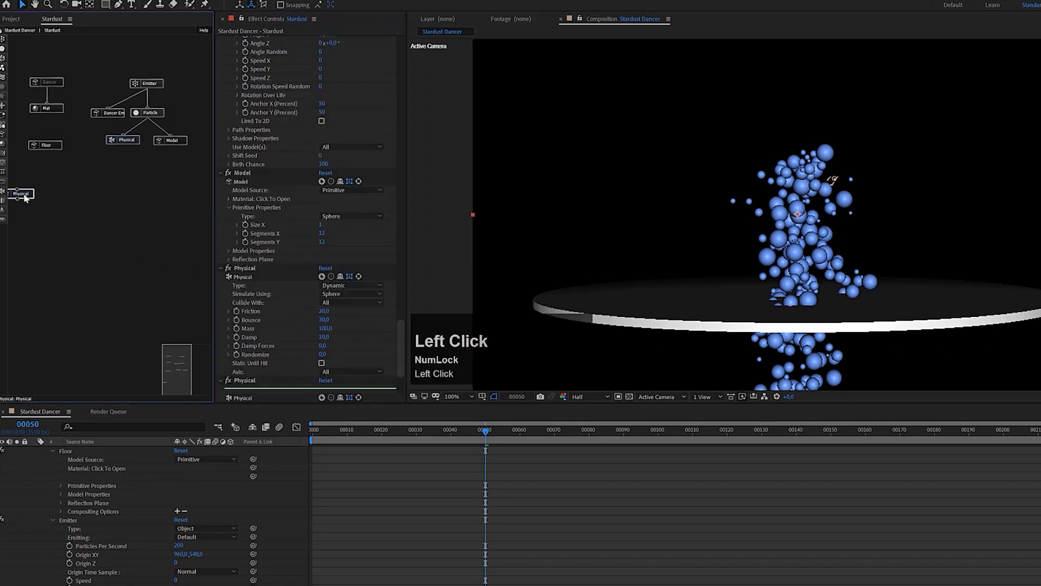
pyautogui.moveTo(17, 192); pyautogui.dragTo(47, 172)
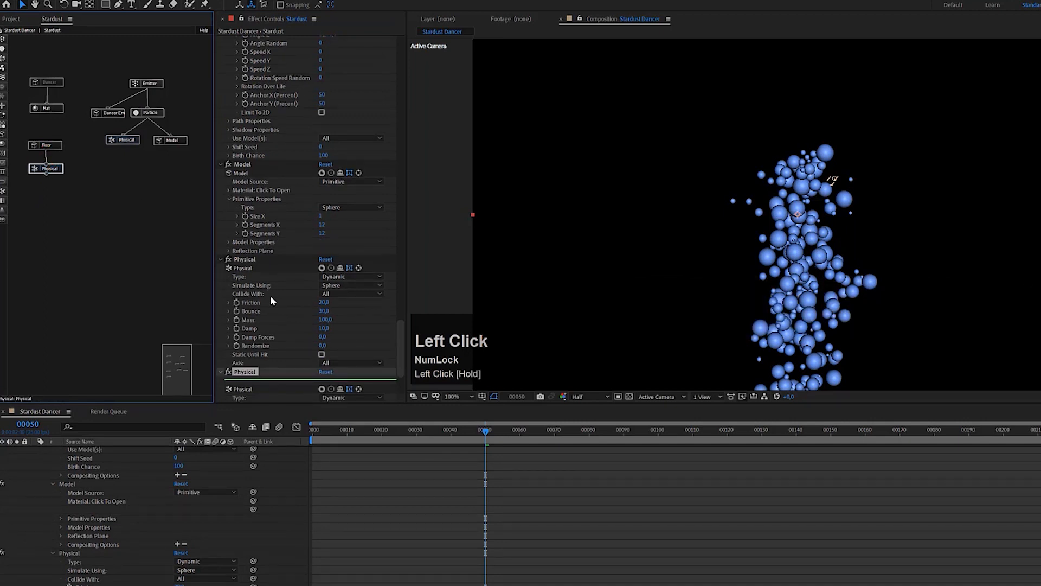
pyautogui.scroll(-3, 271, 296)
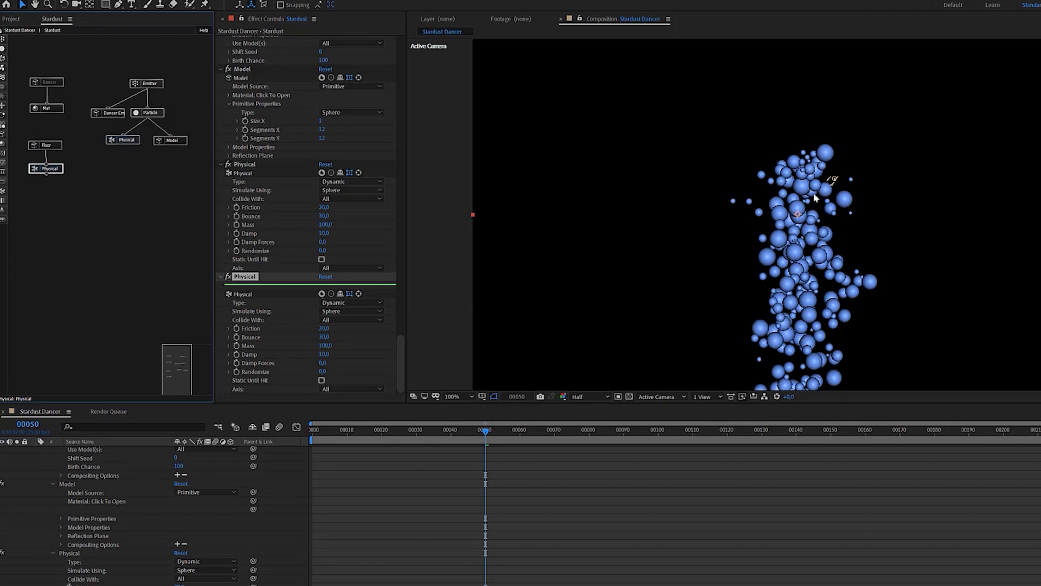
pyautogui.moveTo(334, 431); pyautogui.dragTo(300, 438)
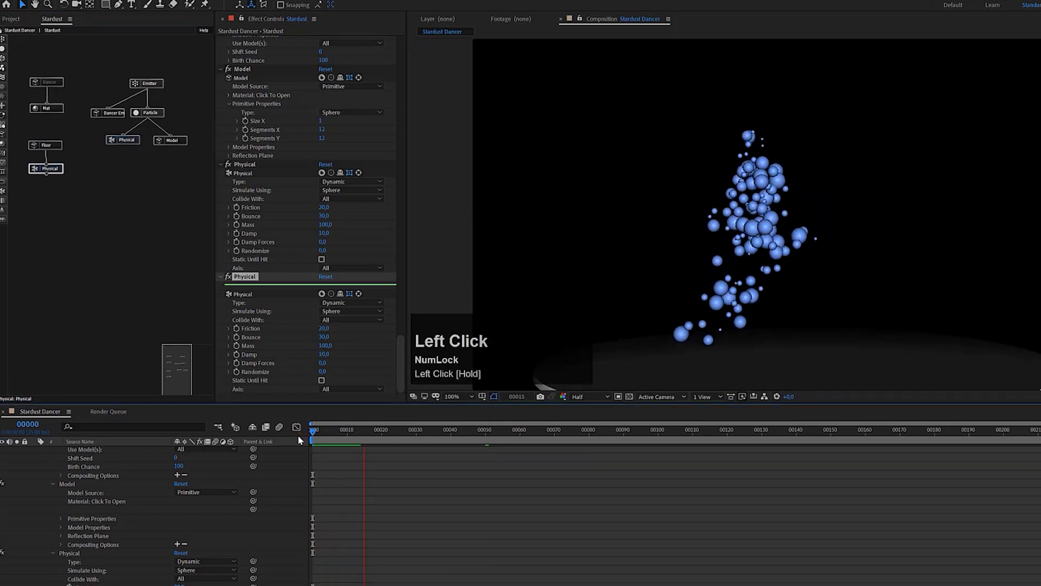
pyautogui.press('space')
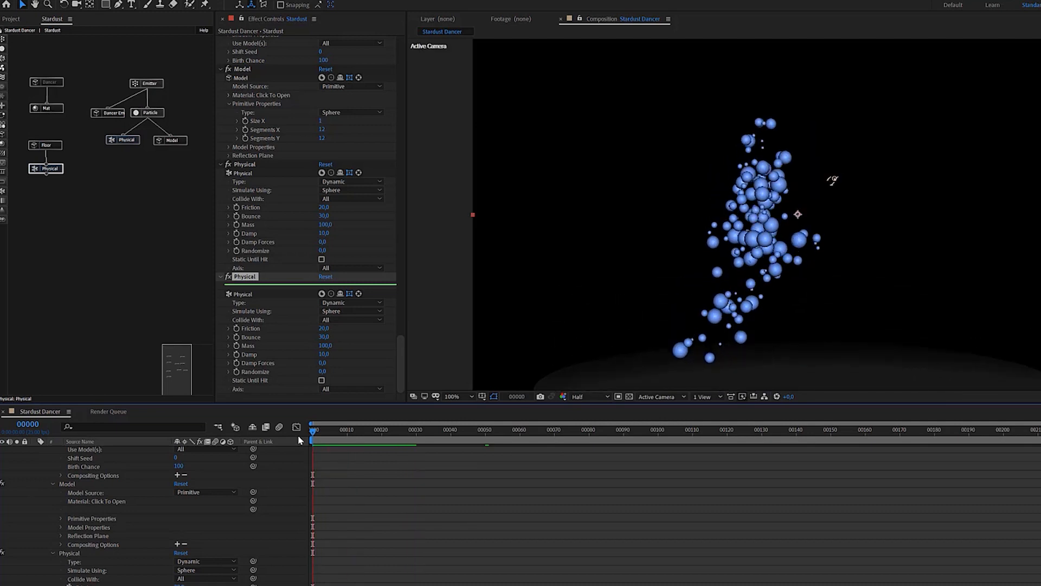
# Set the Type of the Floor's Physical node to Kinematic and preview the simulation.
pyautogui.click(337, 303)
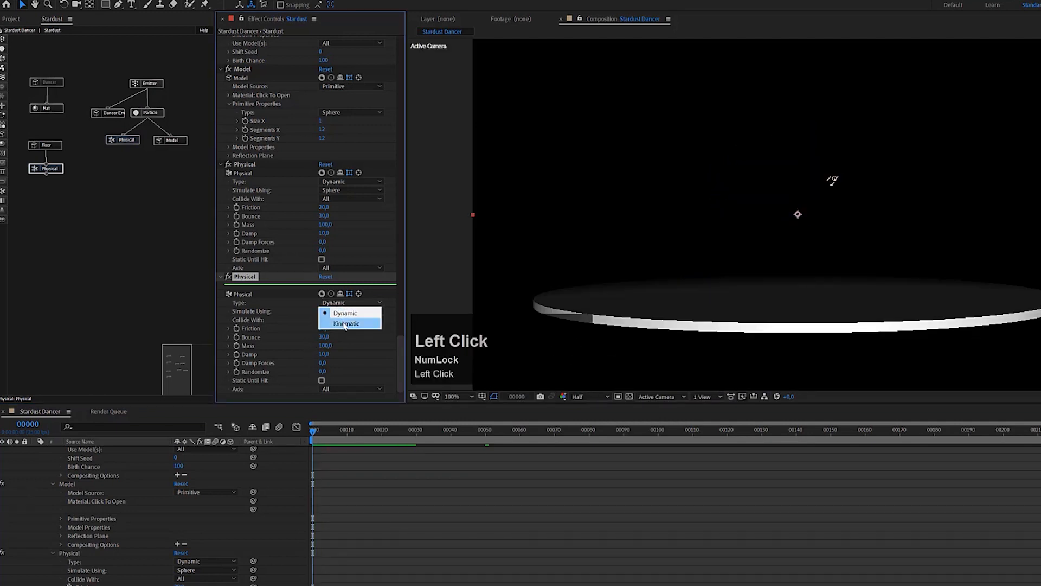
pyautogui.click(343, 321)
pyautogui.press('space')
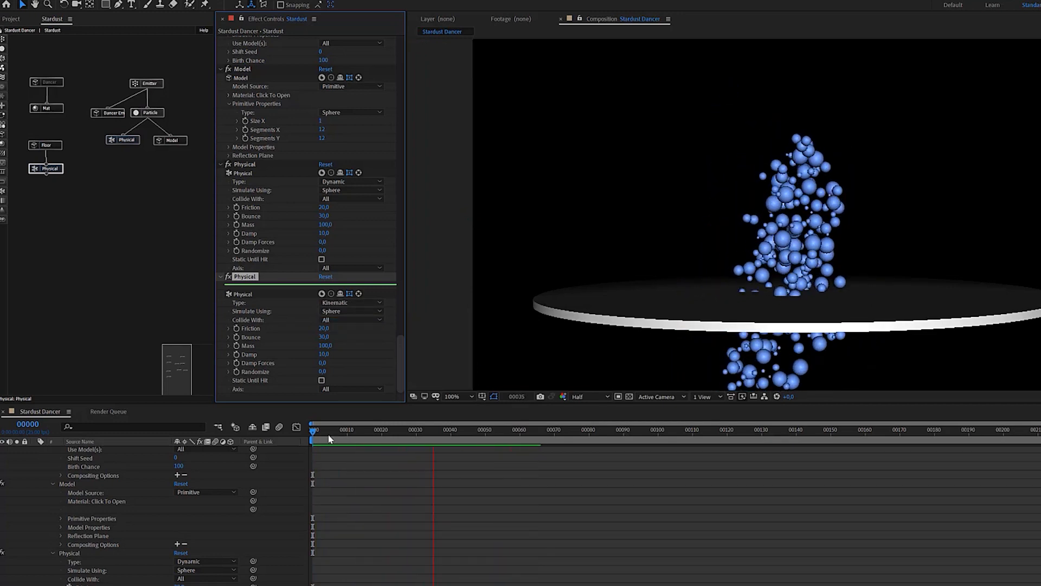
pyautogui.press('space')
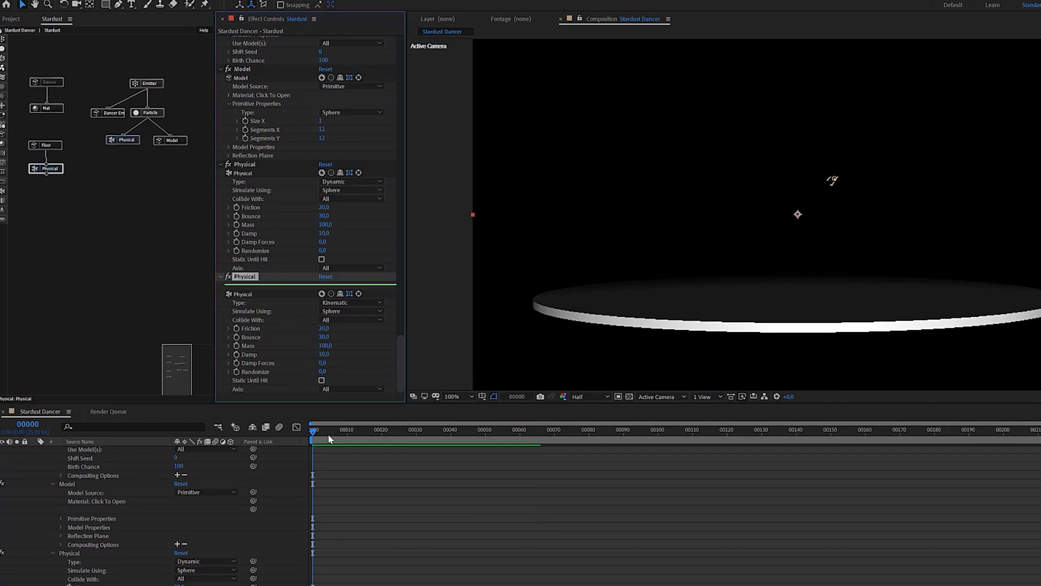
# Make the Floor's Physical node simulate using Model and preview the collision.
pyautogui.click(337, 313)
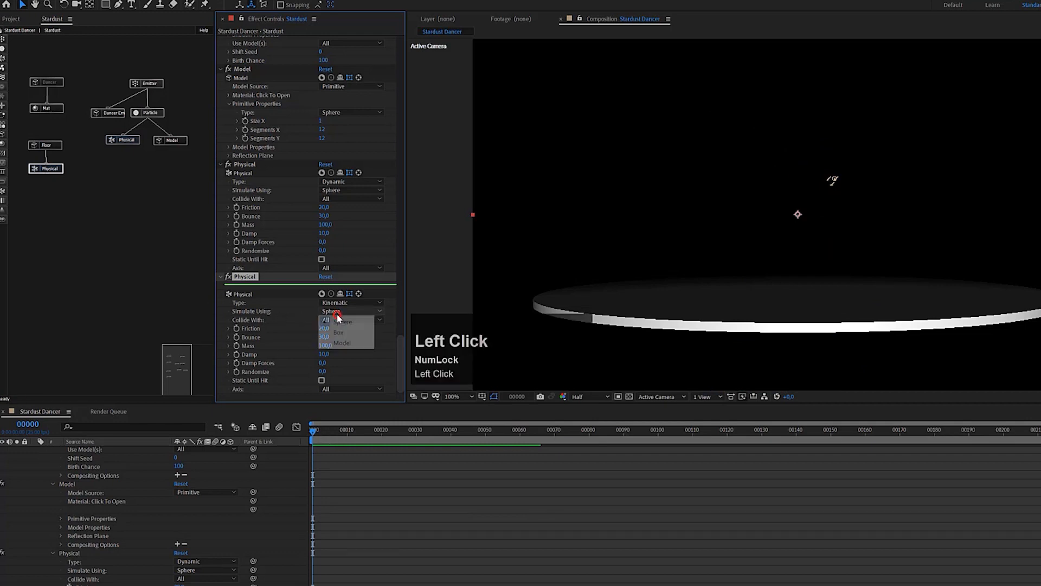
pyautogui.click(352, 343)
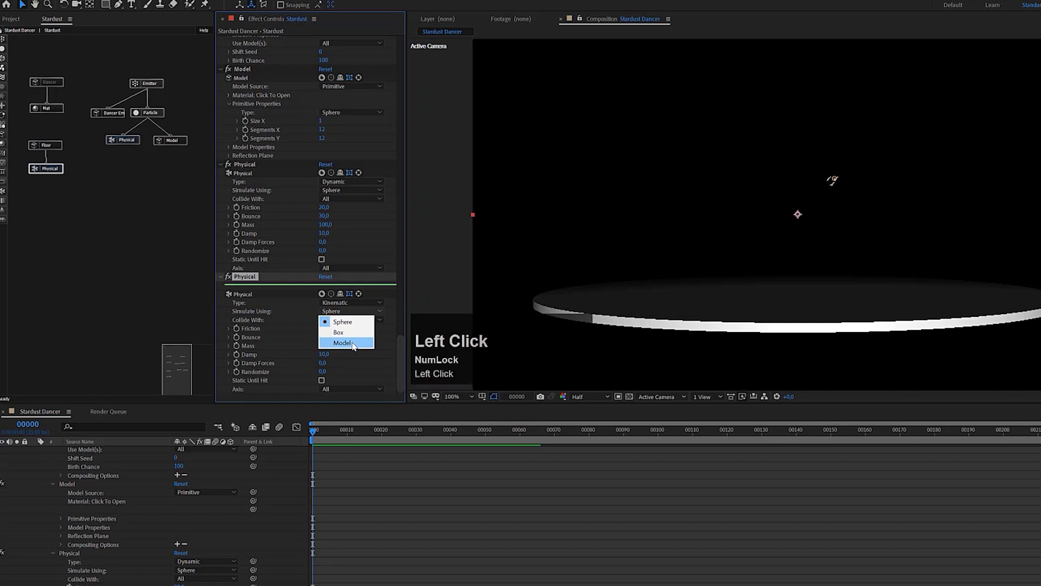
pyautogui.press('KP_0')
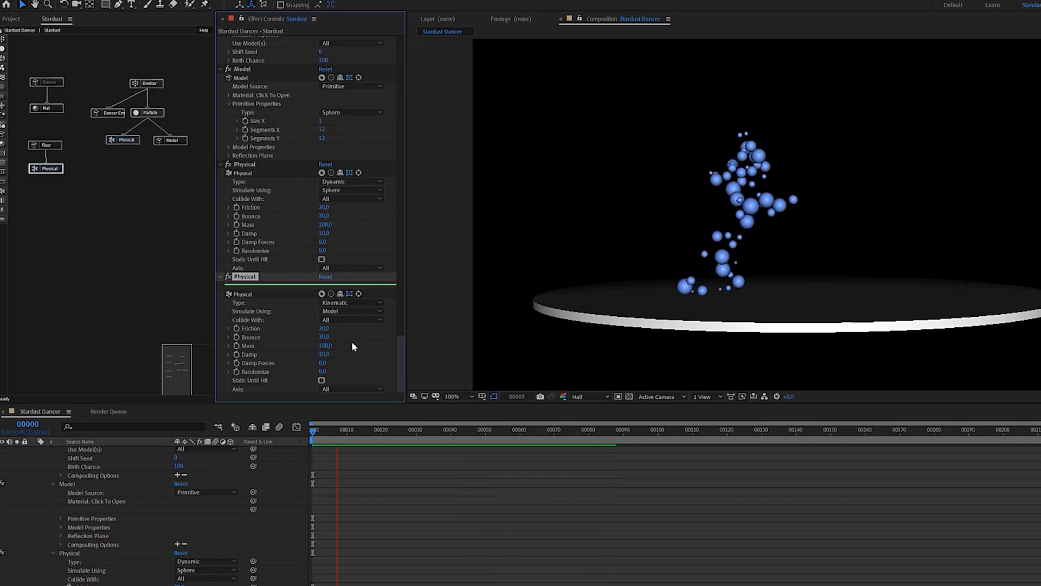
# Stop the preview and turn the Dancer model node back on.
pyautogui.press('space')
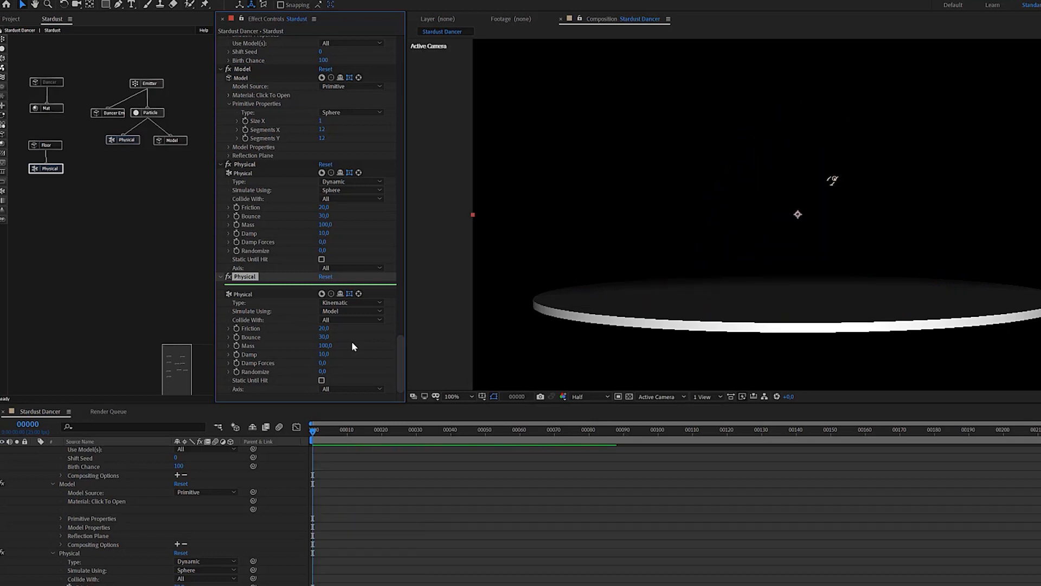
pyautogui.click(56, 82)
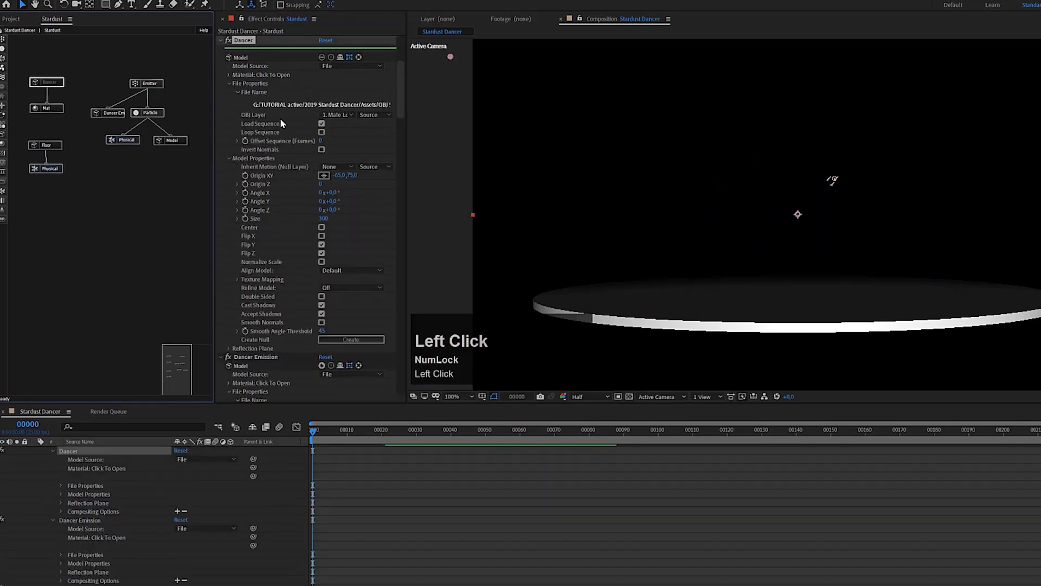
pyautogui.click(321, 57)
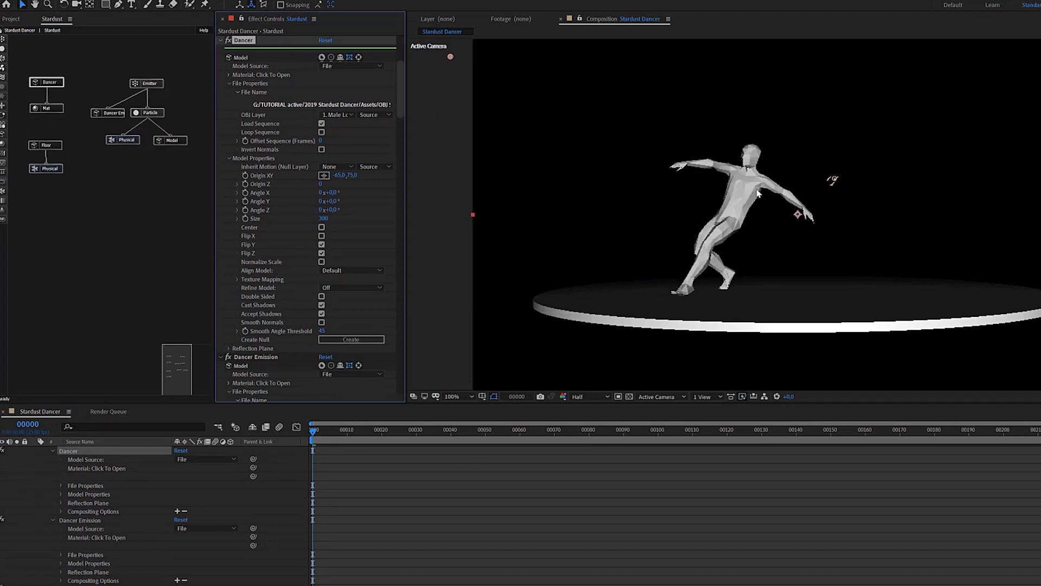
# Duplicate the Floor's Physical node and connect the copy beneath the Dancer node.
pyautogui.moveTo(50, 85)
pyautogui.mouseDown()
pyautogui.moveTo(79, 81)
pyautogui.moveTo(39, 100)
pyautogui.mouseUp()
pyautogui.click(46, 169)
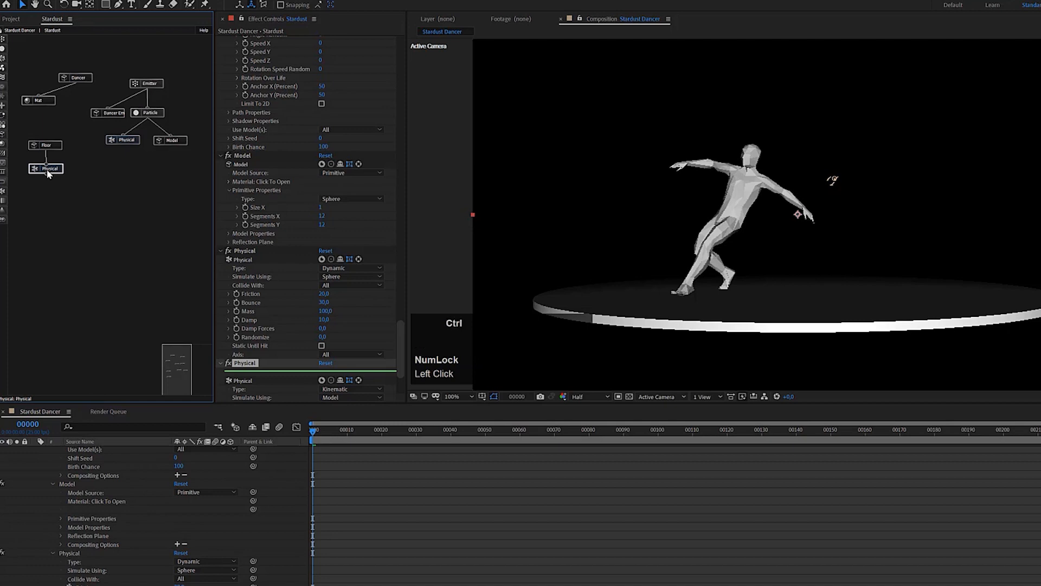
pyautogui.hotkey('ctrl', 'd')
pyautogui.moveTo(95, 187); pyautogui.dragTo(73, 114)
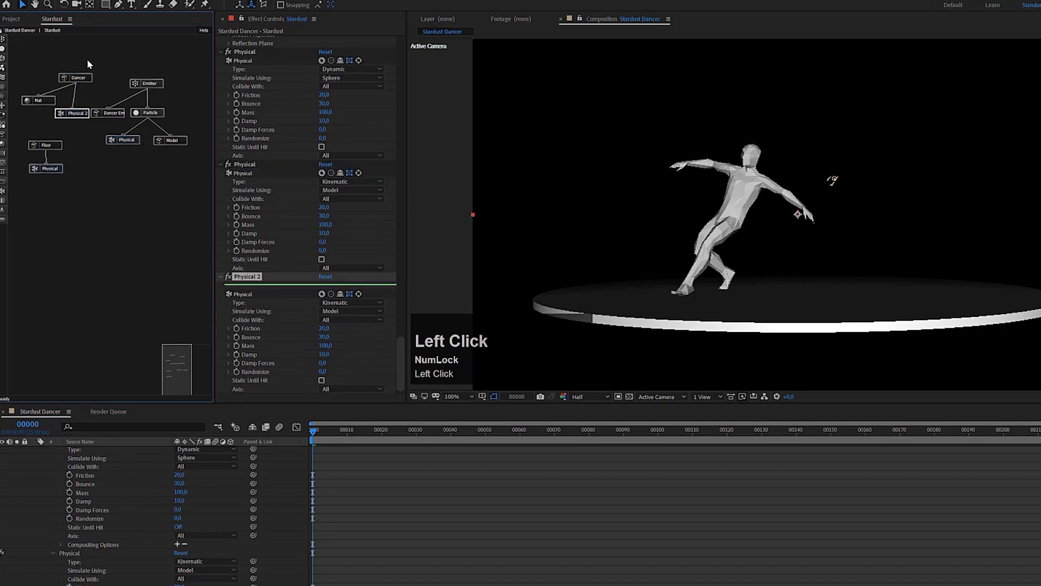
# Rearrange the node graph so the Floor group sits above the Dancer node with its Mat and Physical 2 nodes.
pyautogui.moveTo(92, 55); pyautogui.dragTo(40, 100)
pyautogui.moveTo(54, 52); pyautogui.dragTo(81, 127)
pyautogui.moveTo(72, 78); pyautogui.dragTo(67, 207)
pyautogui.click(52, 144)
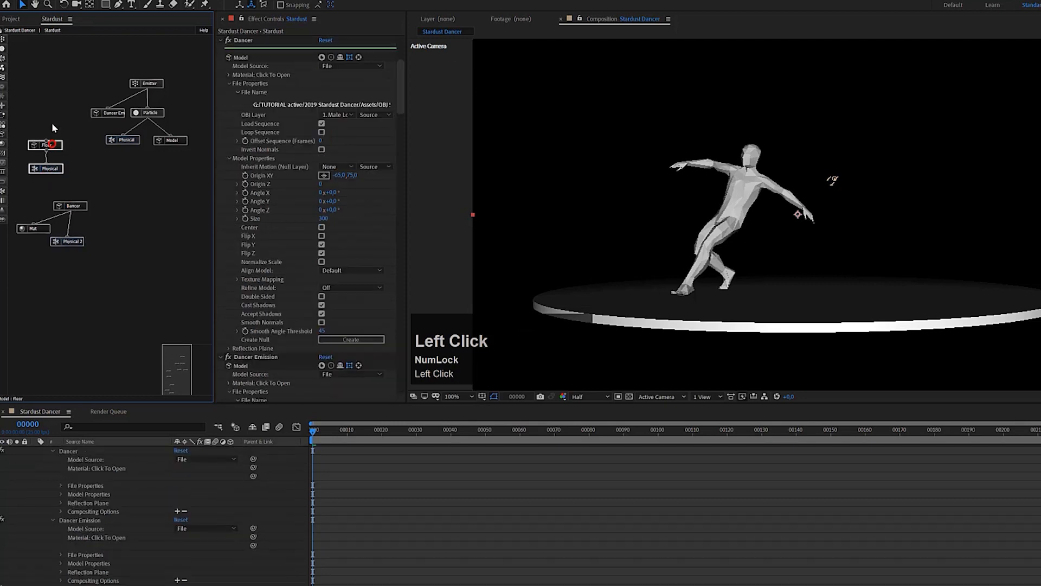
pyautogui.moveTo(55, 128); pyautogui.dragTo(52, 80)
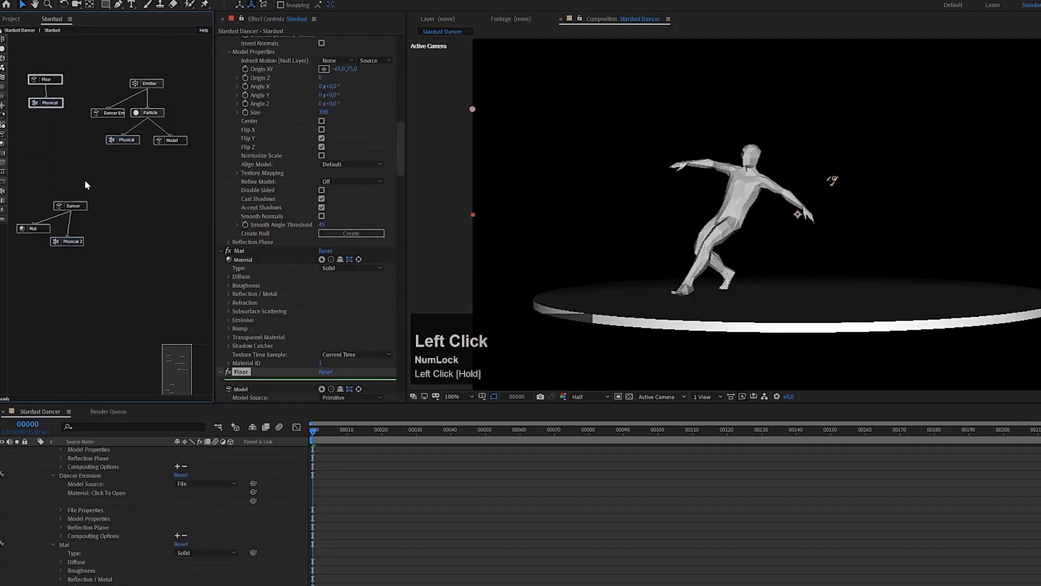
pyautogui.moveTo(73, 206); pyautogui.dragTo(57, 135)
pyautogui.moveTo(33, 228); pyautogui.dragTo(63, 142)
pyautogui.moveTo(75, 242); pyautogui.dragTo(81, 169)
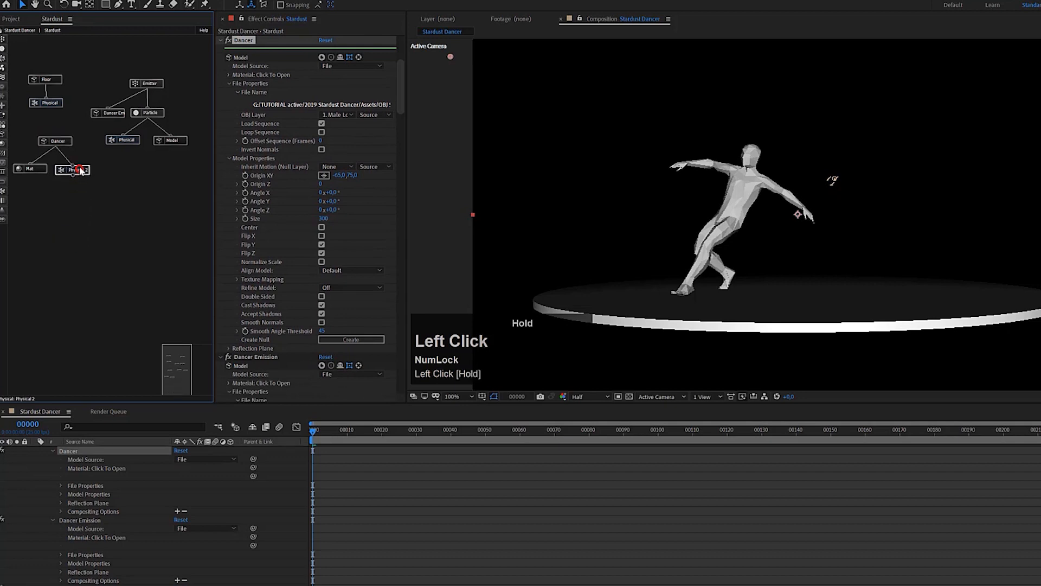
# Preview the simulation from frame 0 to check how the spheres collide with the dancer.
pyautogui.click(62, 143)
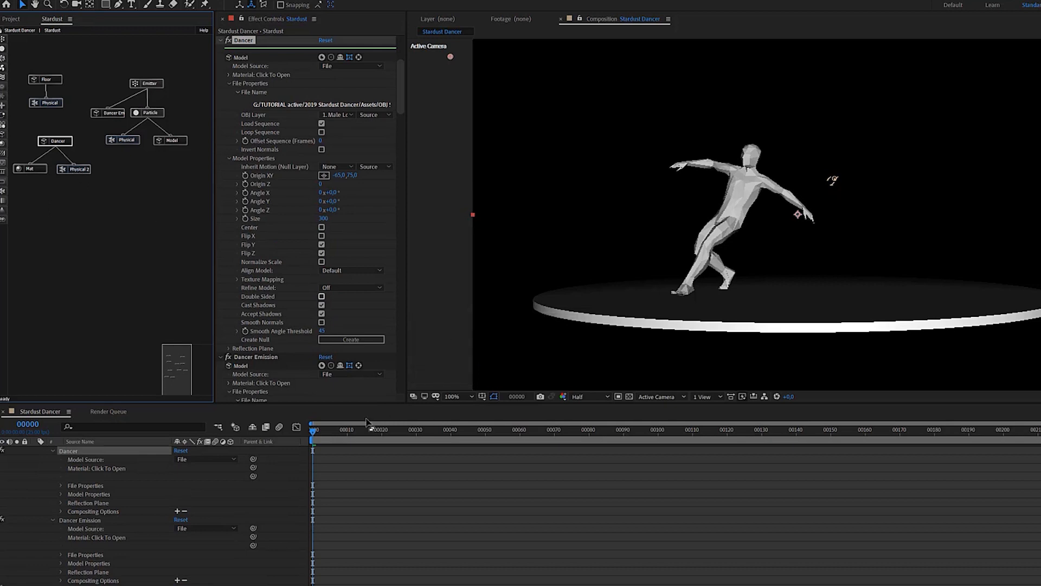
pyautogui.press('space')
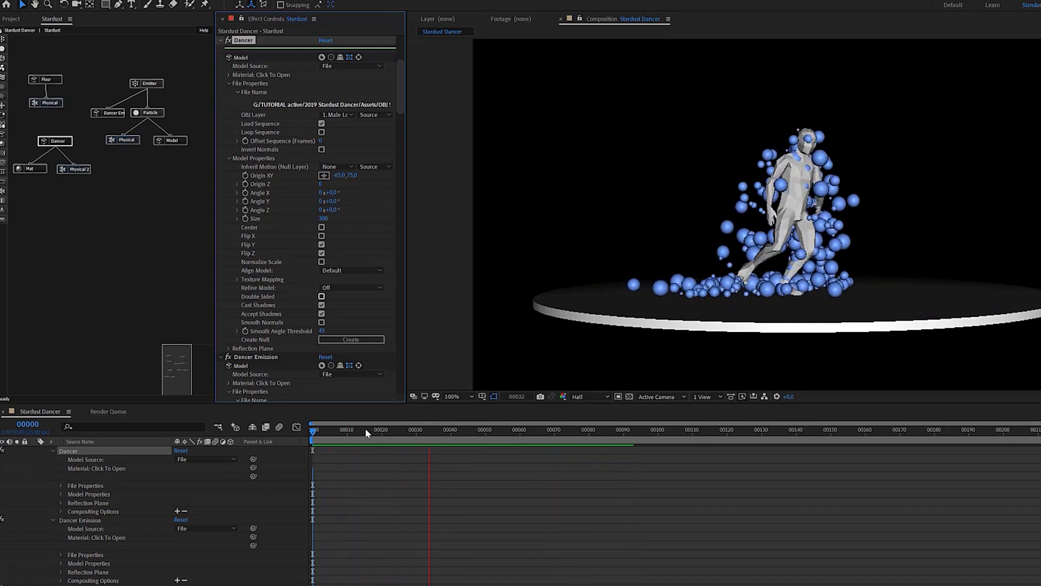
pyautogui.press('space')
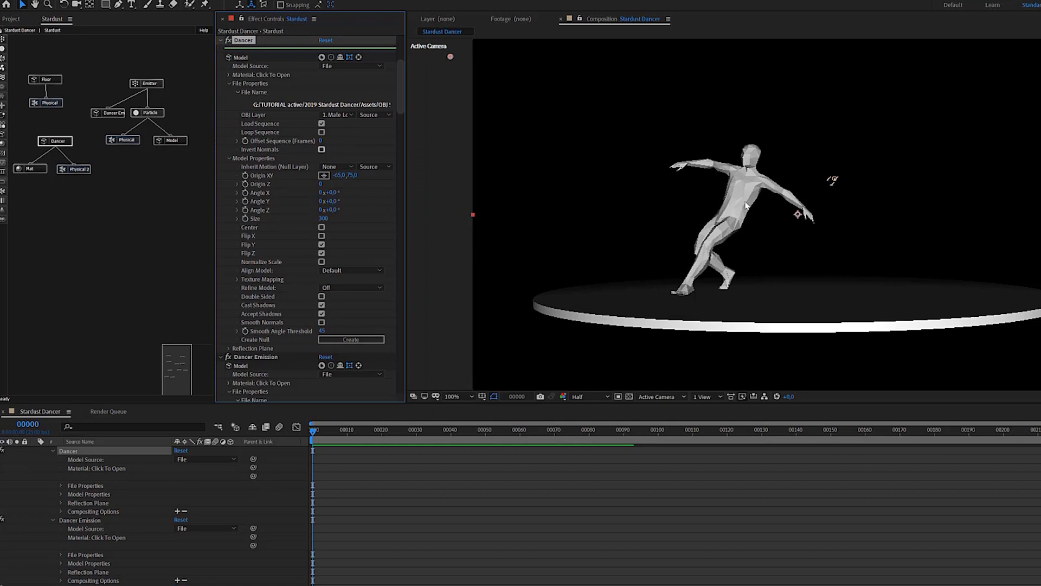
# Apply the Fade In and Out Bezier preset to the Particle node's Size over life.
pyautogui.click(151, 115)
pyautogui.scroll(-5, 275, 246)
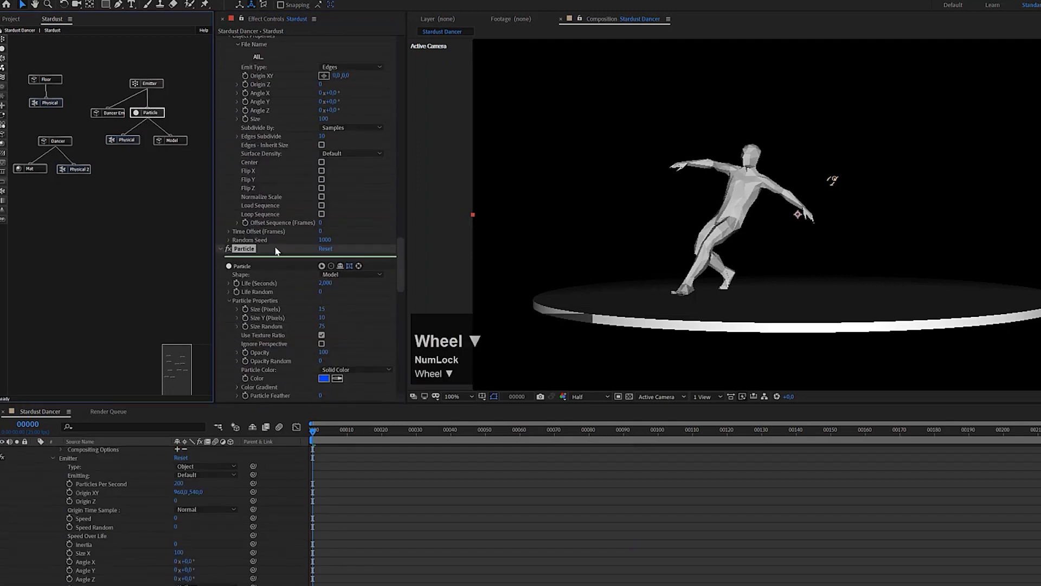
pyautogui.scroll(-5, 276, 250)
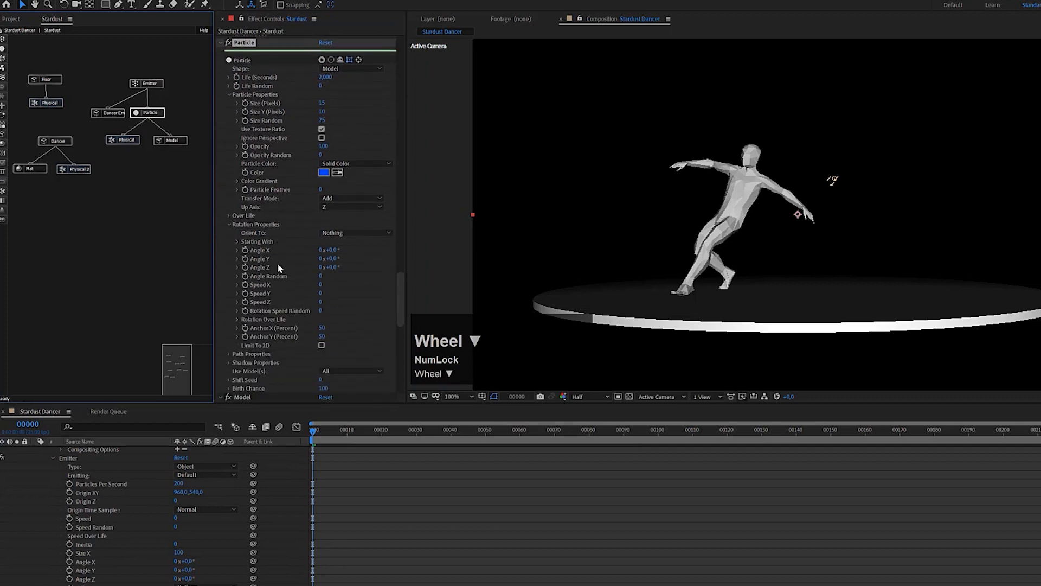
pyautogui.click(227, 215)
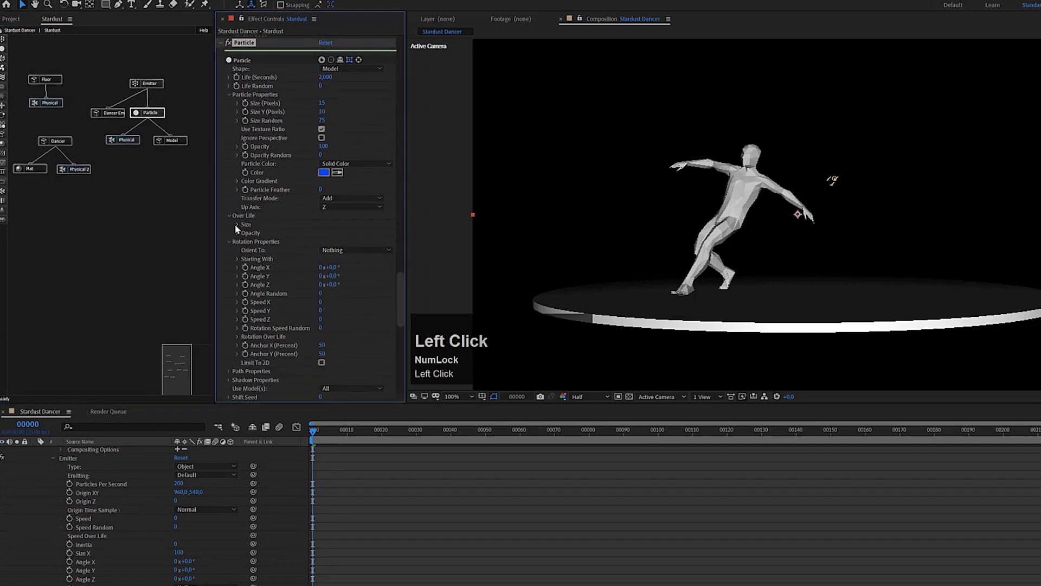
pyautogui.click(237, 223)
pyautogui.click(333, 293)
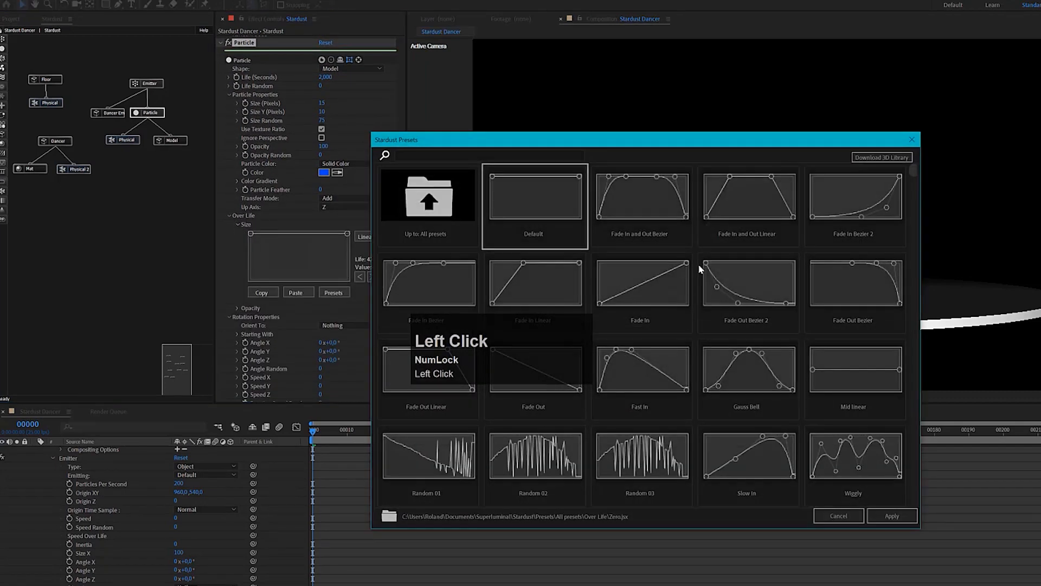
pyautogui.click(887, 517)
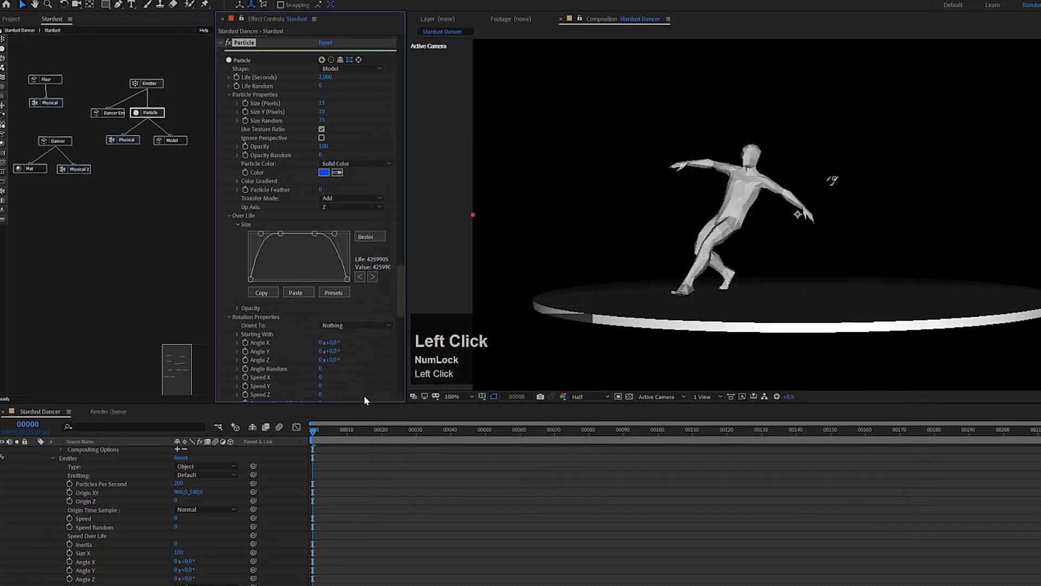
# Move the current time to frame 14 and preview the particles' size fade.
pyautogui.moveTo(334, 434); pyautogui.dragTo(363, 435)
pyautogui.press('KP_0')
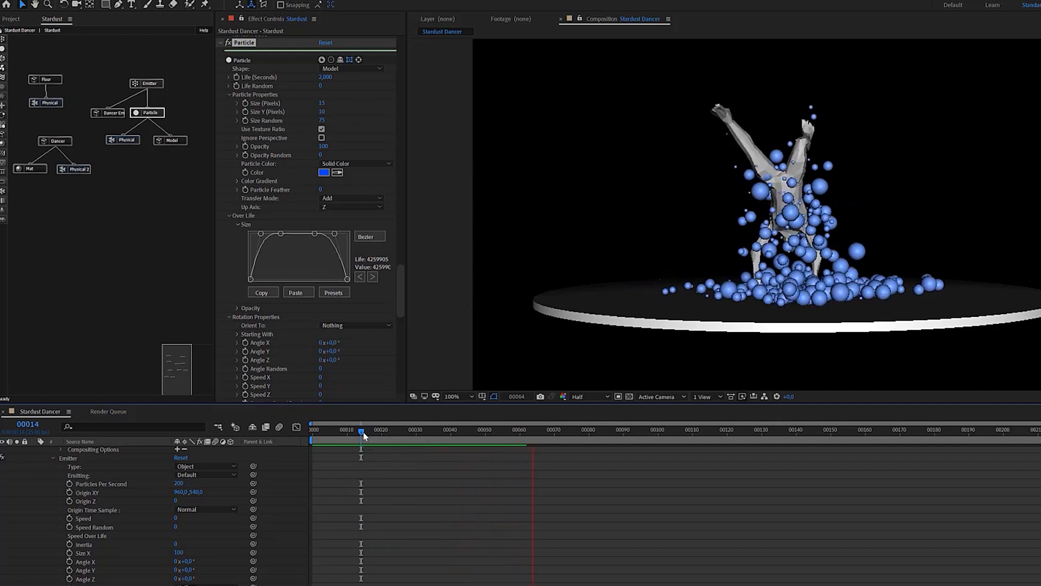
pyautogui.press('KP_0')
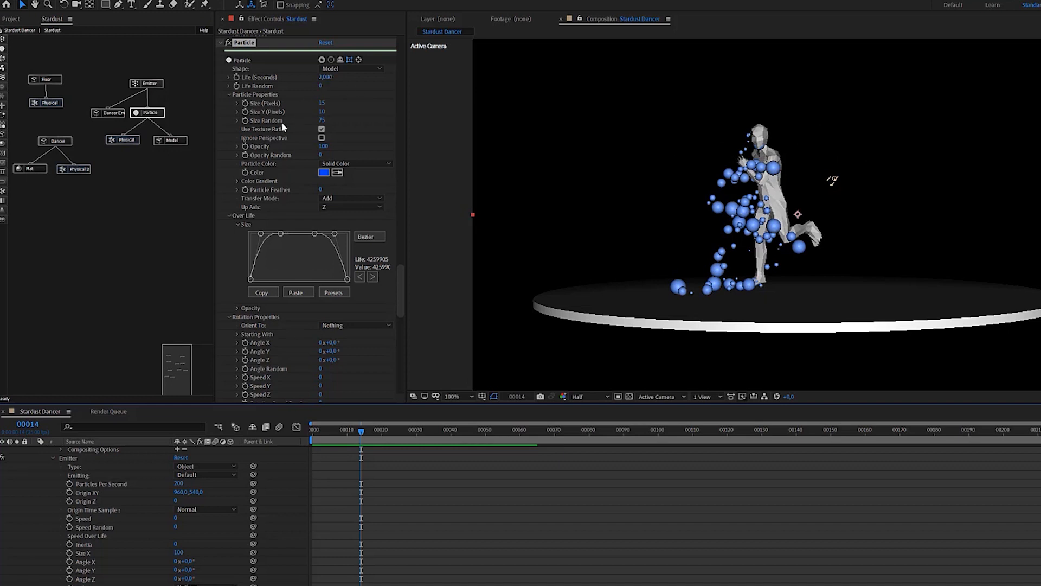
# Set the Emitter's Speed to 100 and Speed Random to 25, and preview the simulation.
pyautogui.click(154, 87)
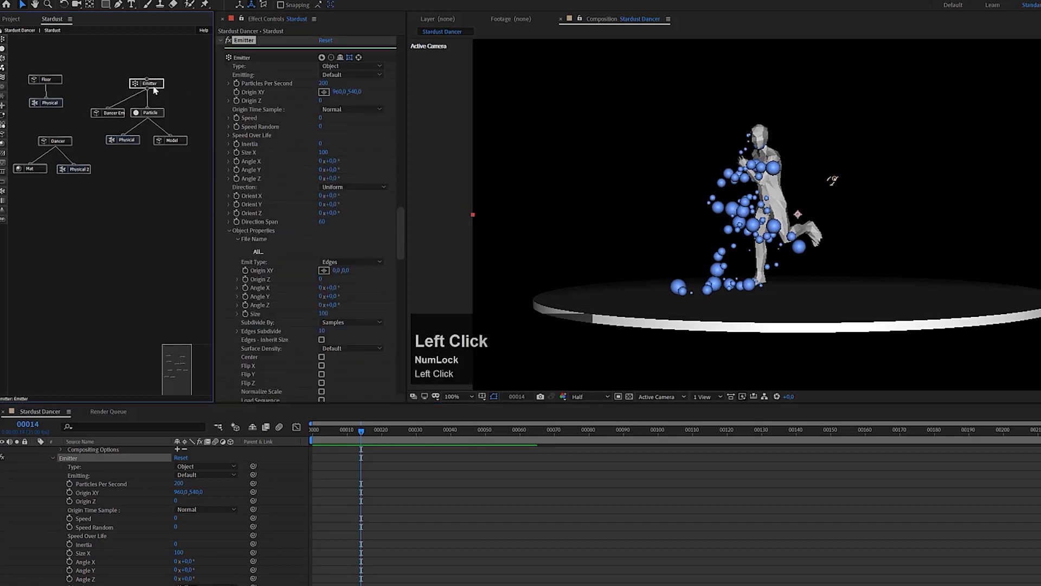
pyautogui.click(320, 118)
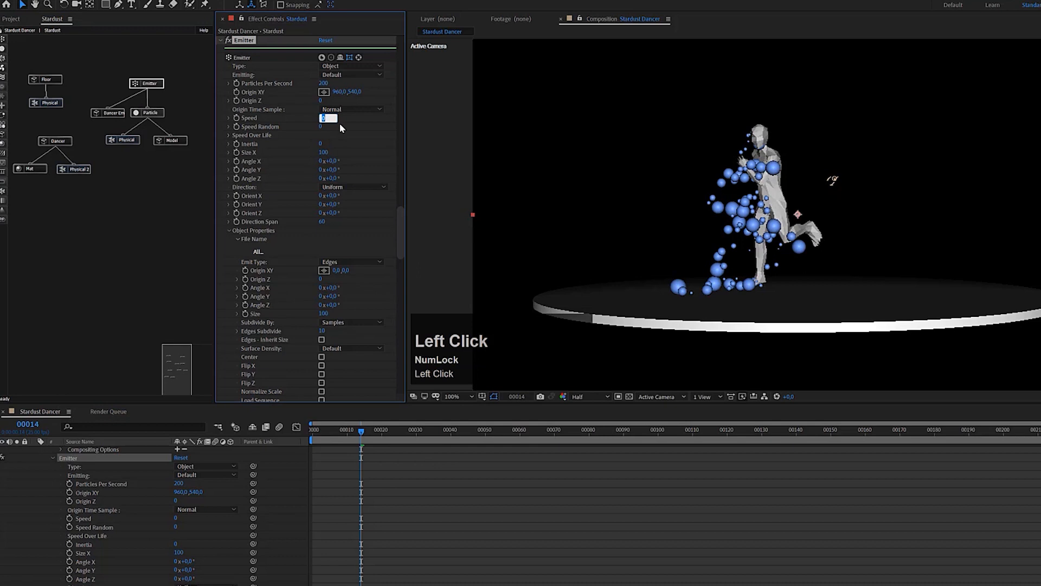
pyautogui.write('100')
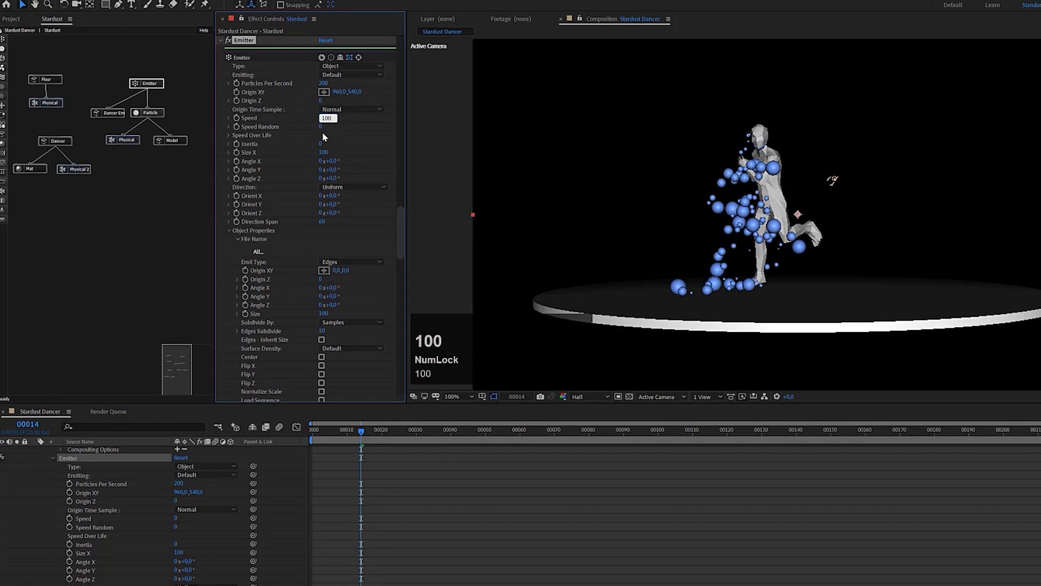
pyautogui.click(321, 127)
pyautogui.write('25')
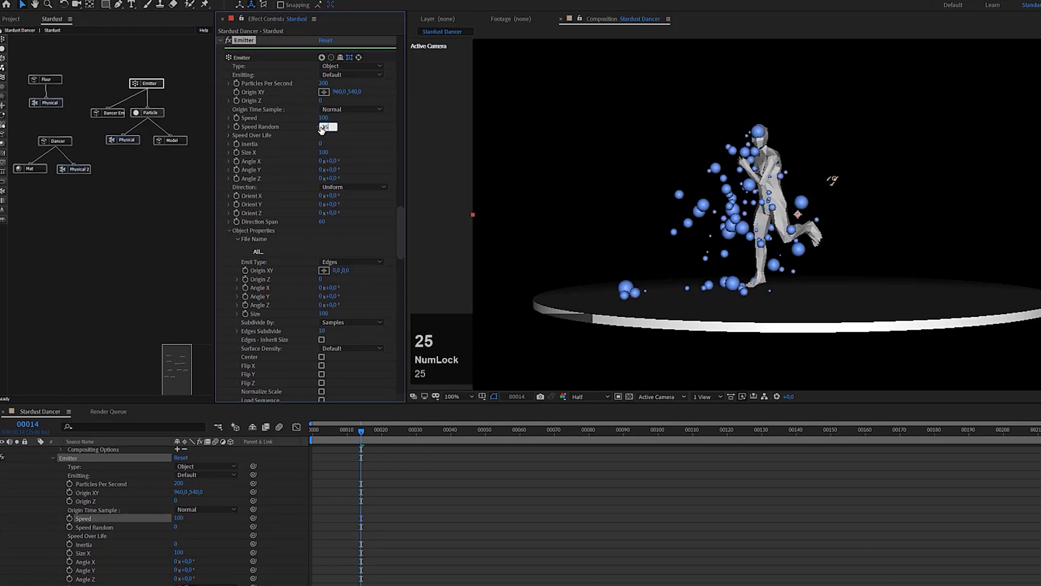
pyautogui.press('Return')
pyautogui.press('space')
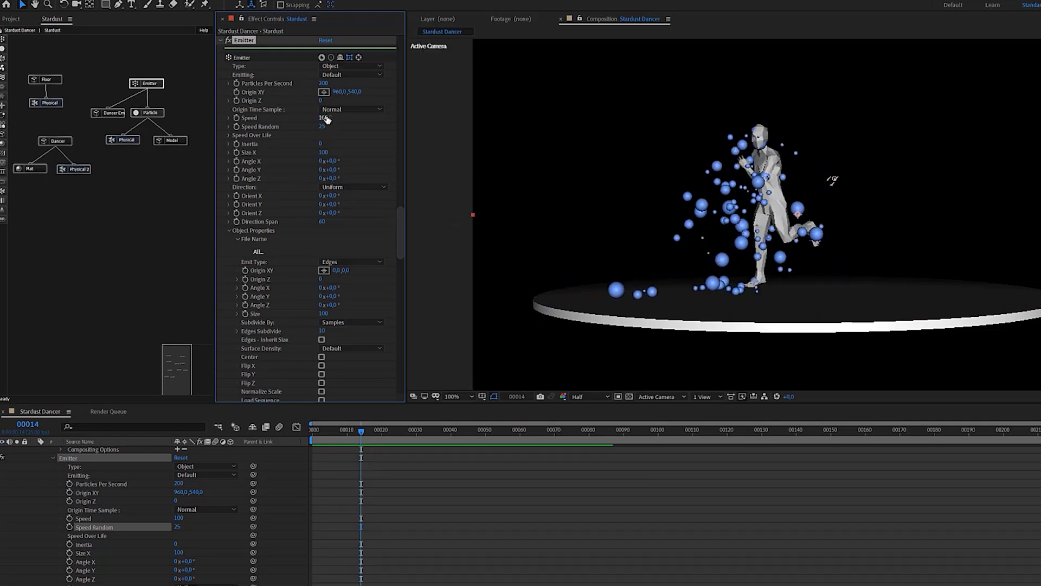
# Set the Emitter's Speed to 75 and move the current time to frame 100.
pyautogui.click(325, 118)
pyautogui.write('75')
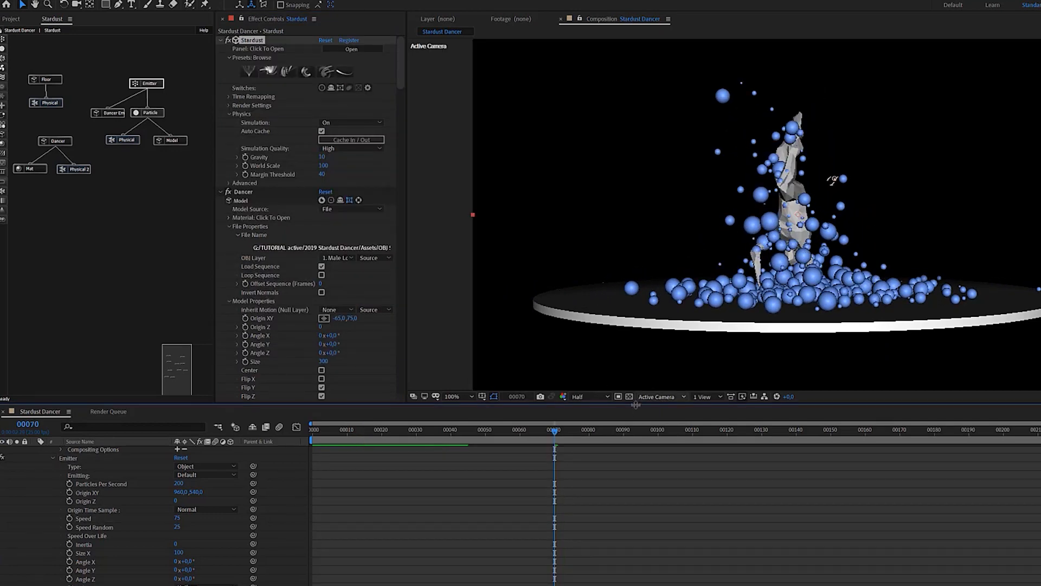
pyautogui.moveTo(634, 432); pyautogui.dragTo(659, 432)
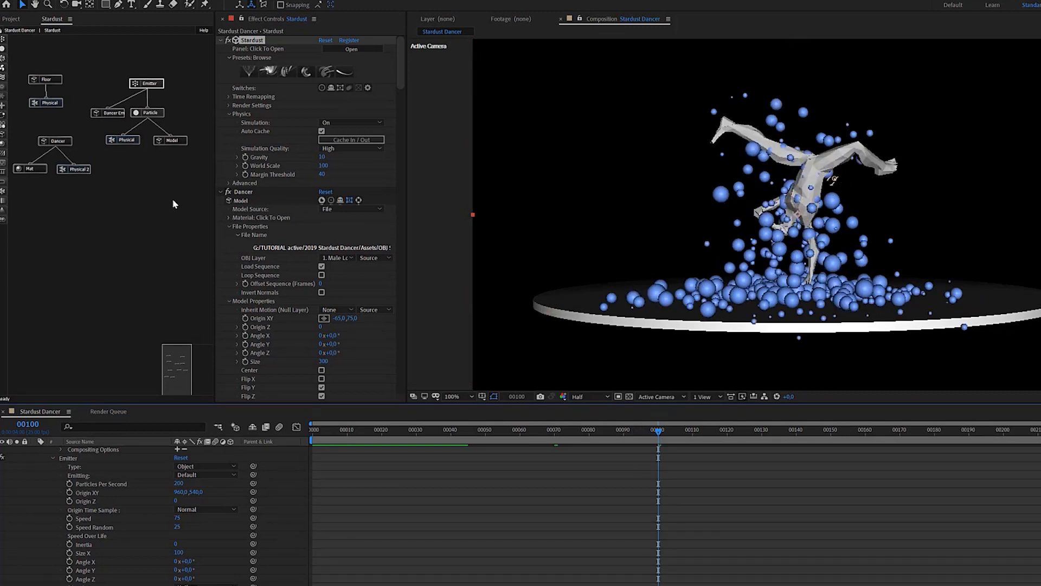
# Reshape the Particle's Size over life curve by shifting its start point to Life 7 and its first upper point later.
pyautogui.click(148, 115)
pyautogui.scroll(-8, 323, 275)
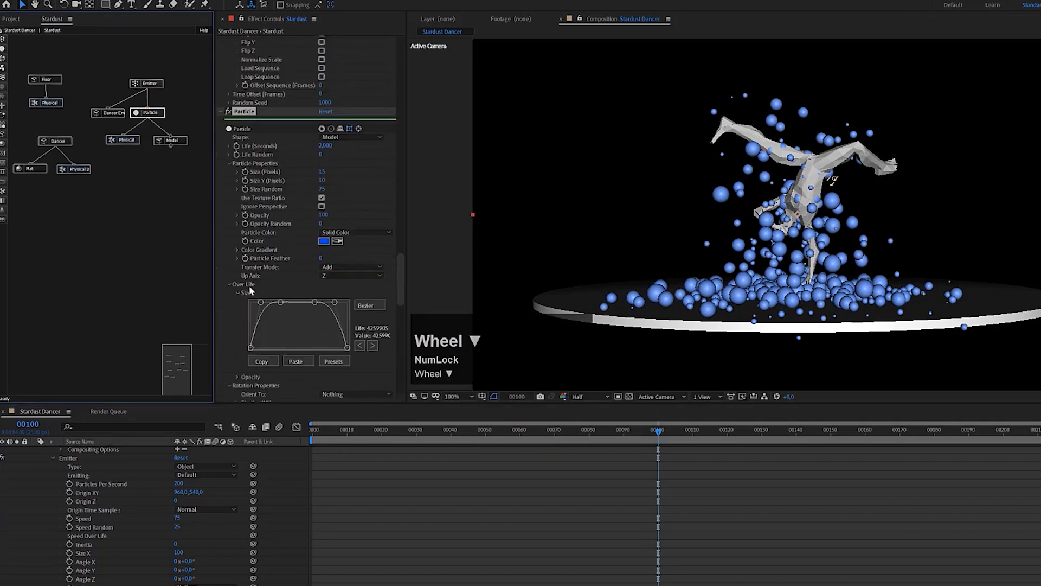
pyautogui.click(252, 348)
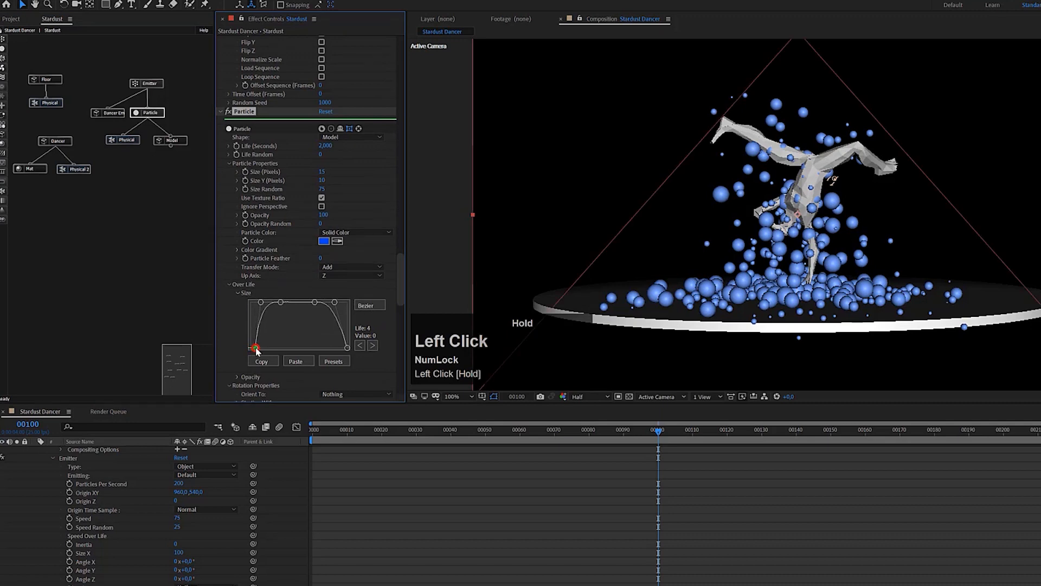
pyautogui.moveTo(255, 349); pyautogui.dragTo(258, 350)
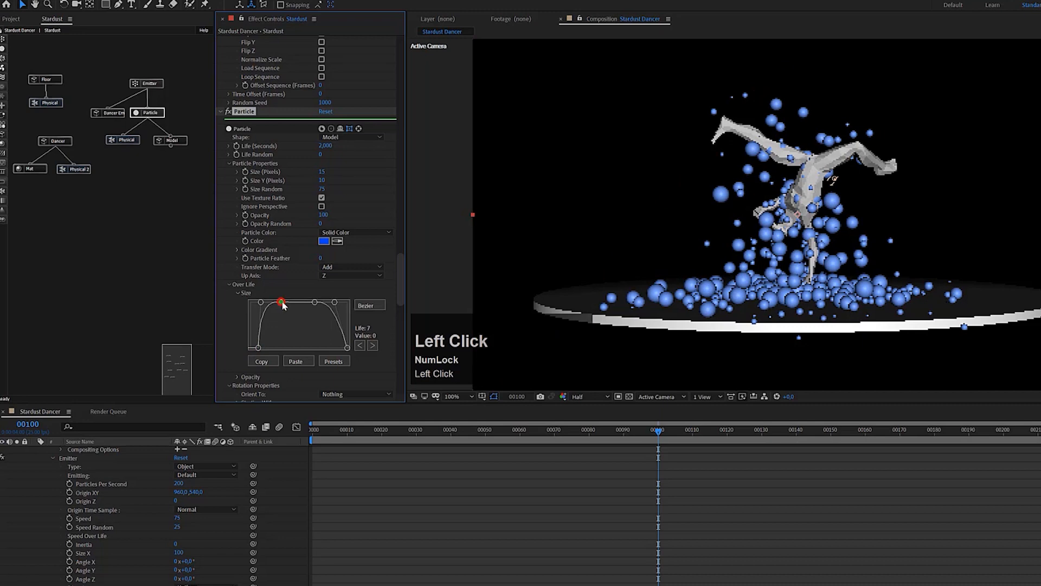
pyautogui.moveTo(263, 303); pyautogui.dragTo(288, 305)
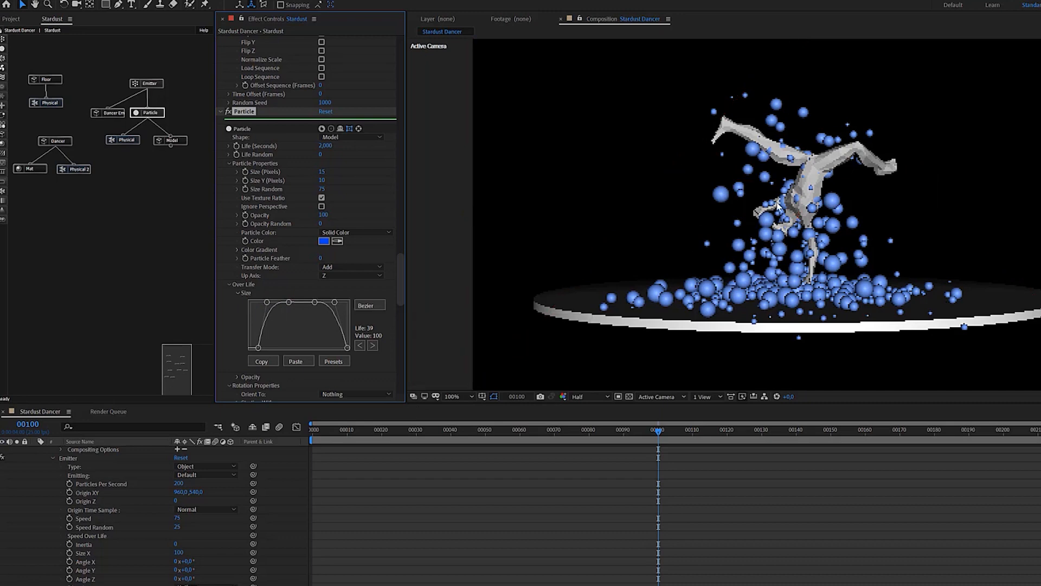
# Preview the simulation with the reshaped size curve and inspect frame 165.
pyautogui.press('space')
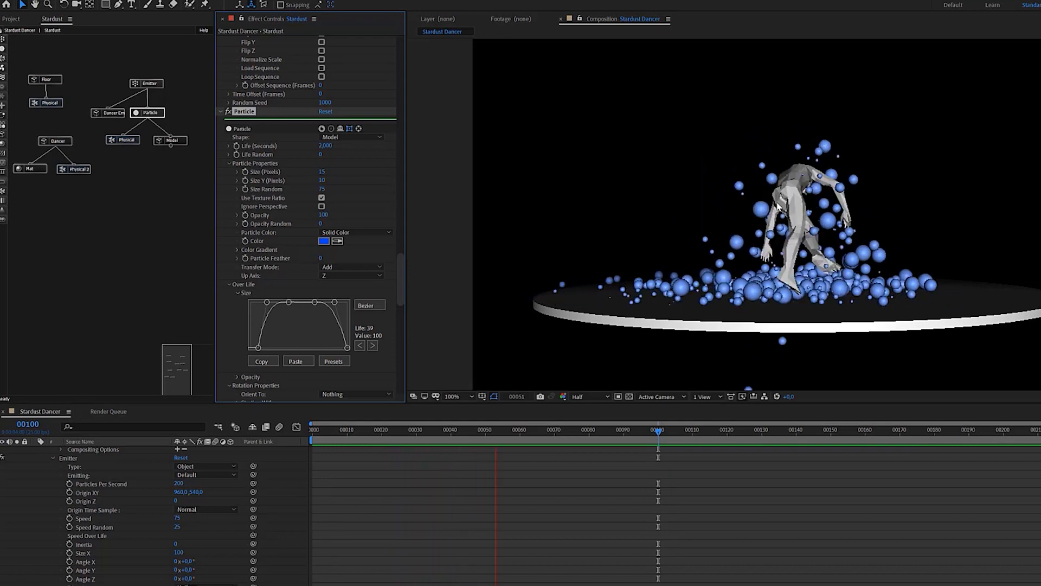
pyautogui.press('space')
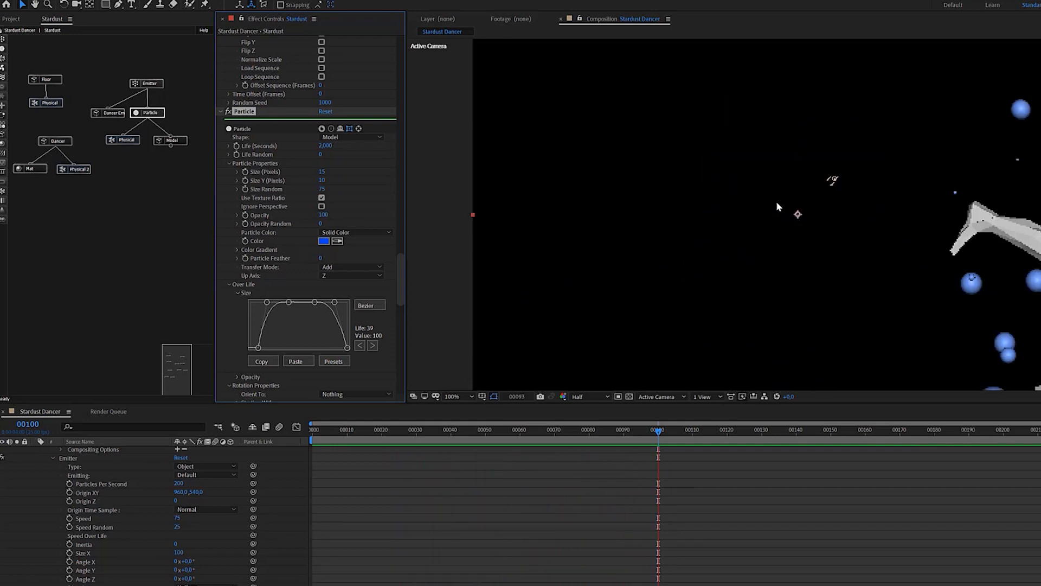
pyautogui.moveTo(828, 428); pyautogui.dragTo(882, 430)
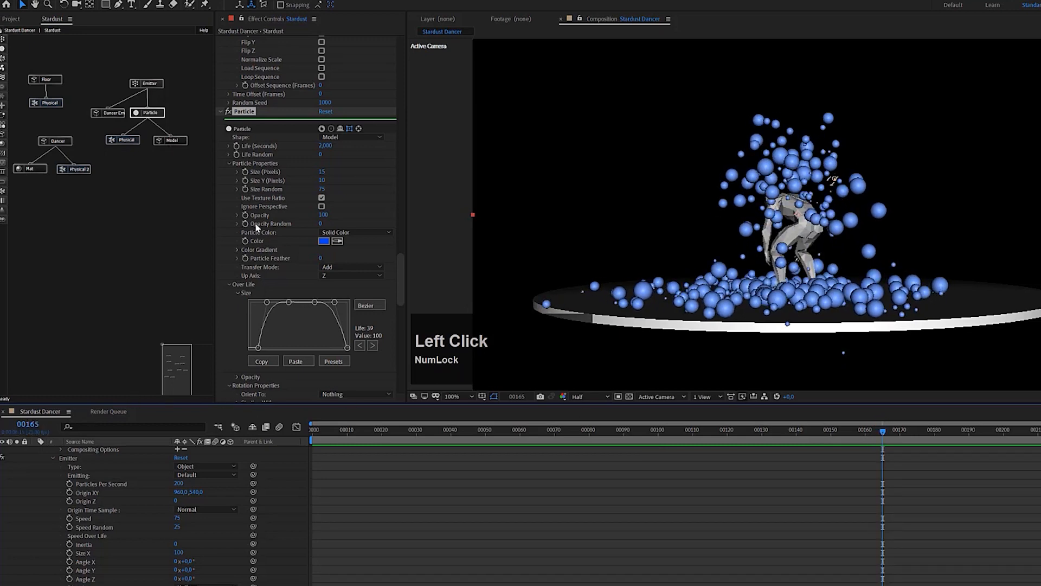
# Keyframe the Emitter's Particles Per Second at 200 on frame 165 and at 0 on frame 166.
pyautogui.moveTo(402, 262); pyautogui.dragTo(438, 15)
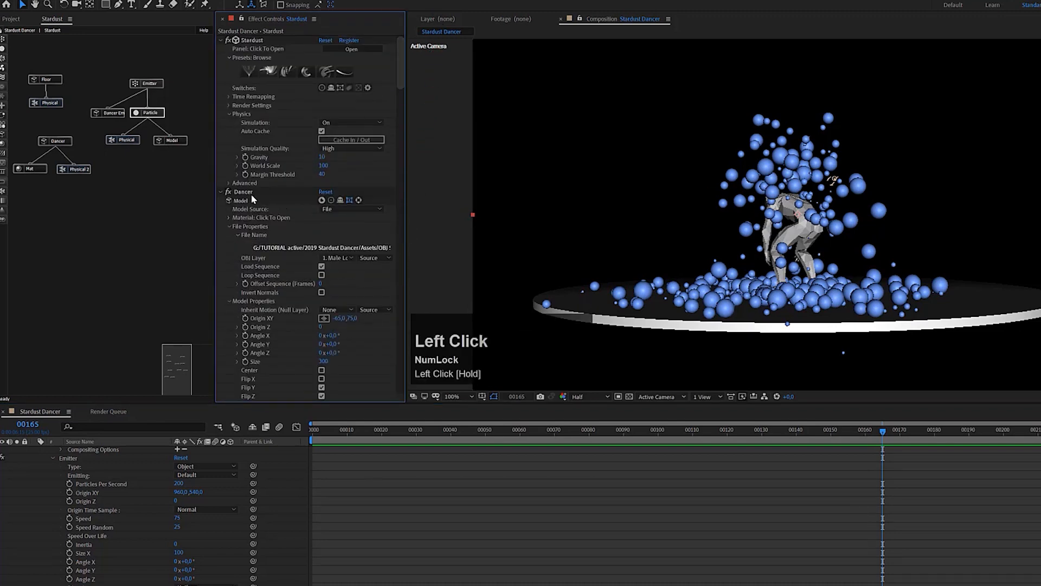
pyautogui.click(147, 83)
pyautogui.scroll(-3, 289, 236)
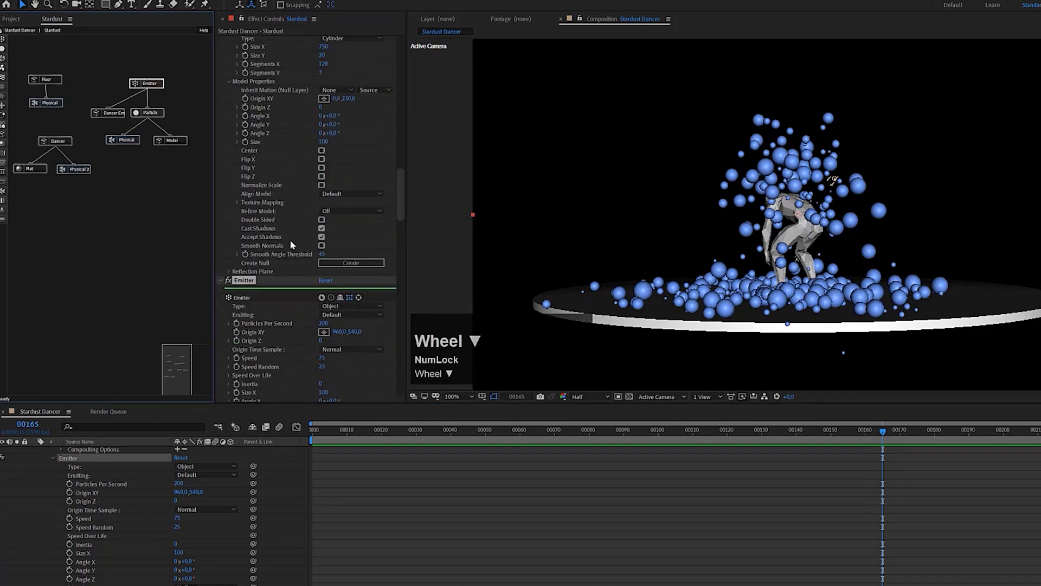
pyautogui.scroll(-2, 291, 243)
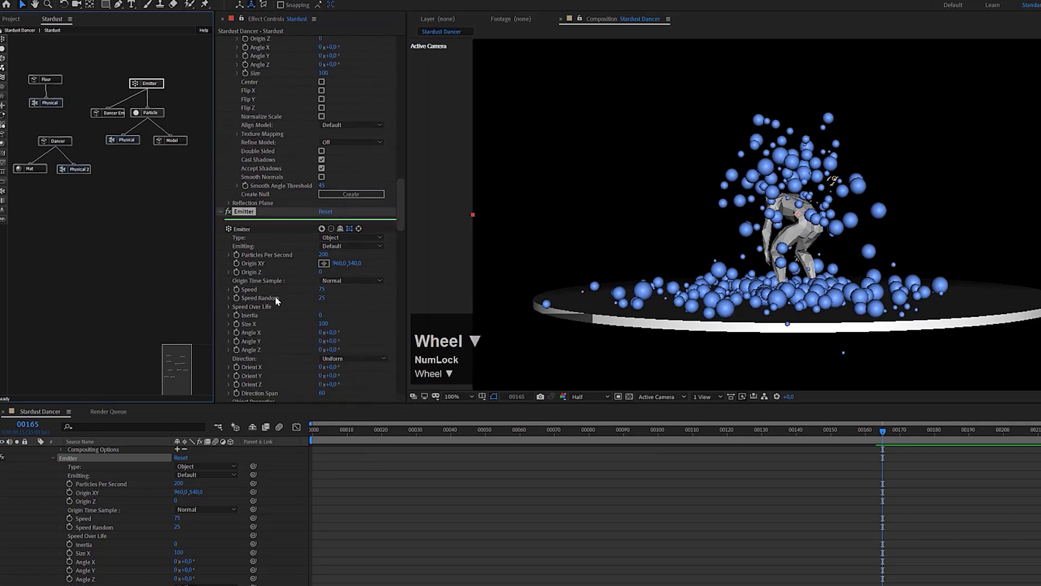
pyautogui.click(237, 254)
pyautogui.press('pagedown')
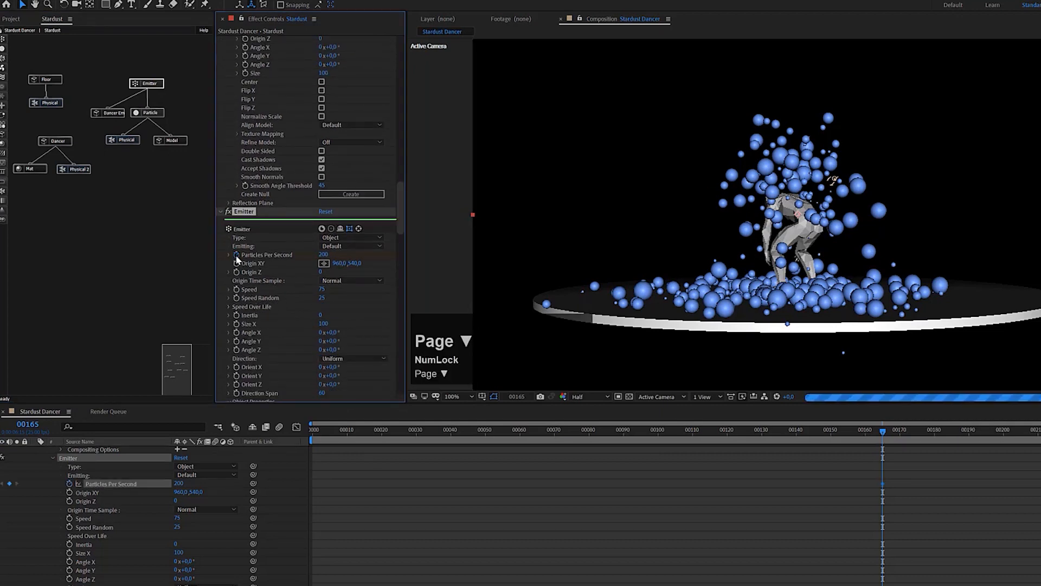
pyautogui.click(322, 255)
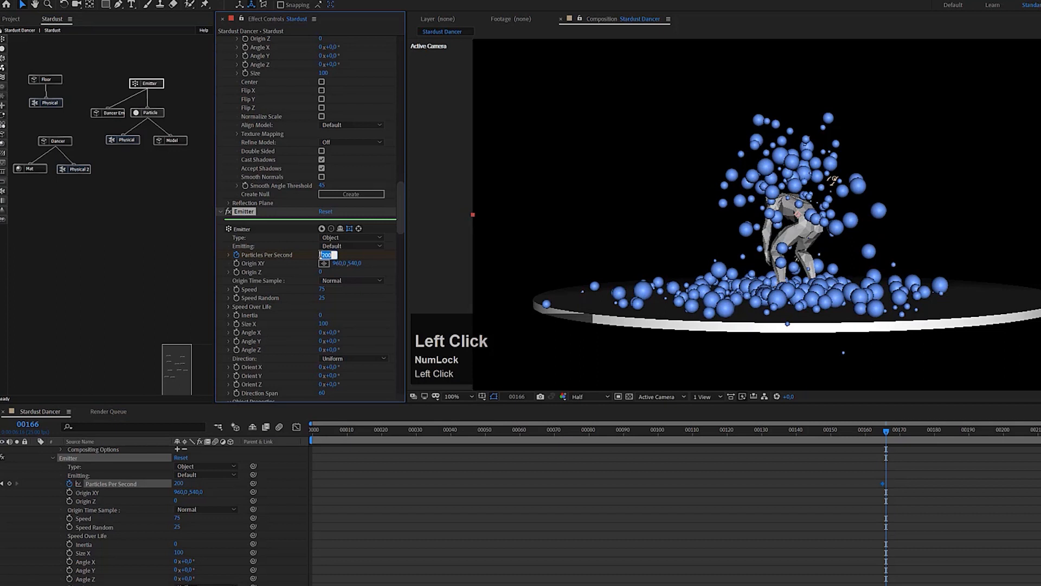
pyautogui.write('0')
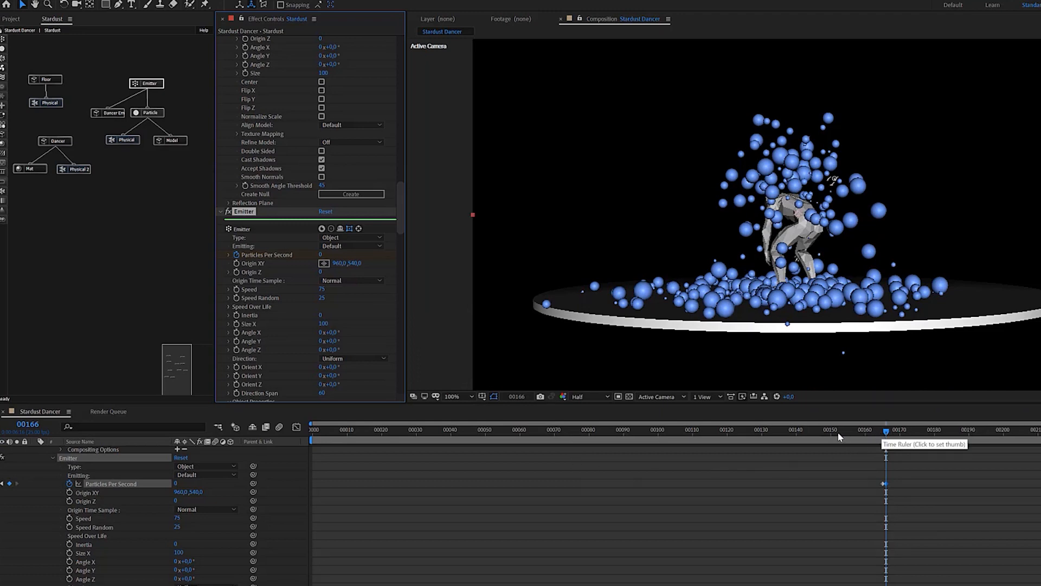
pyautogui.click(731, 352)
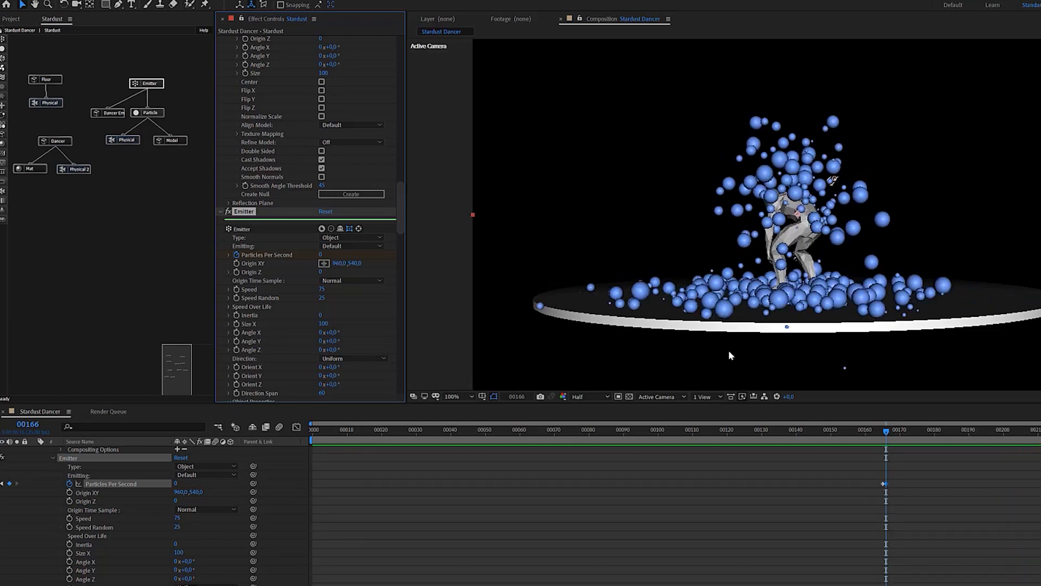
# Set the physics Simulation Quality to Very High, and cache and preview the simulation.
pyautogui.click(571, 449)
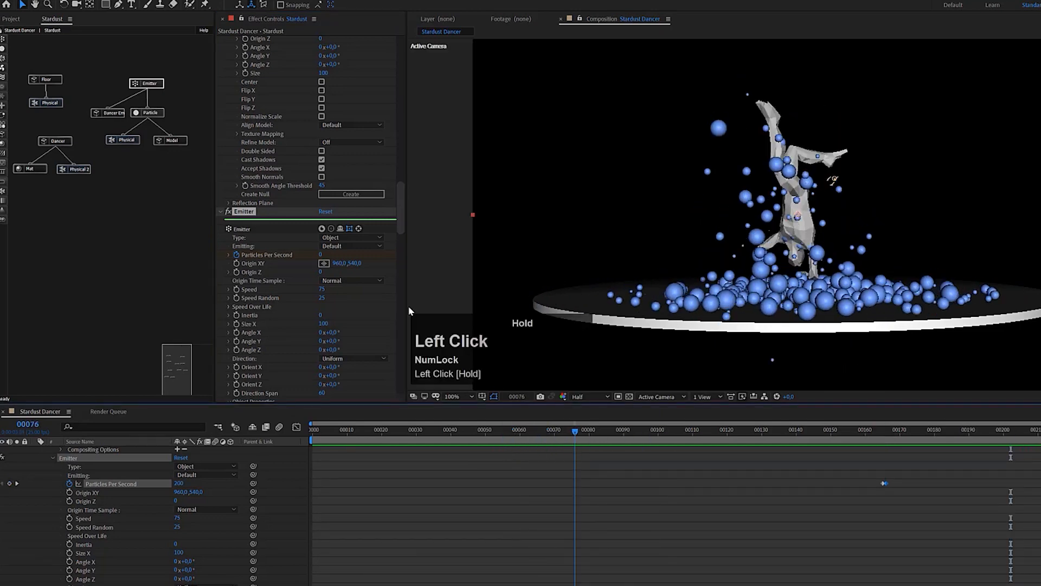
pyautogui.moveTo(399, 205); pyautogui.dragTo(401, 47)
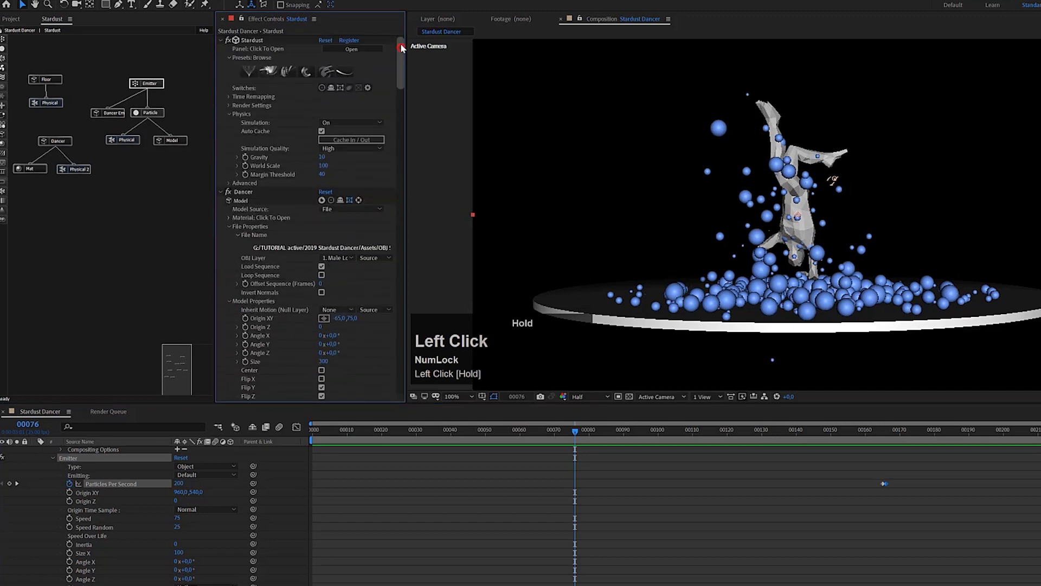
pyautogui.click(344, 148)
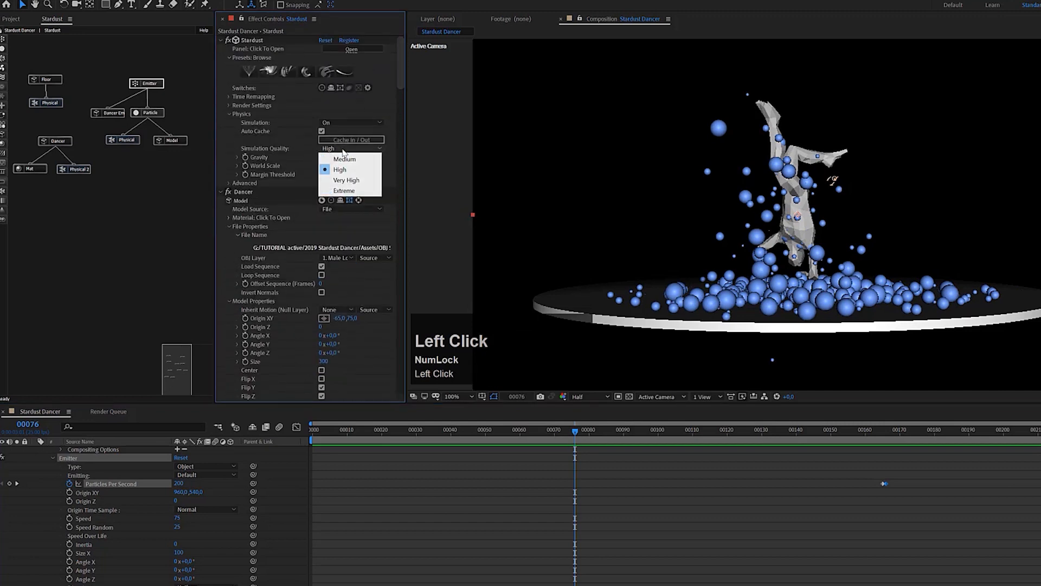
pyautogui.click(348, 182)
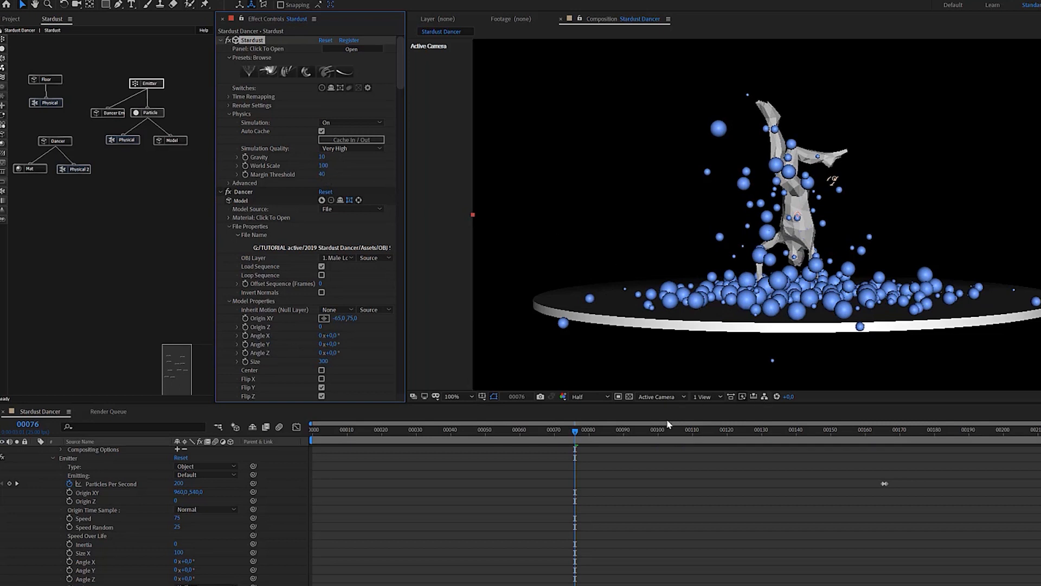
pyautogui.click(355, 140)
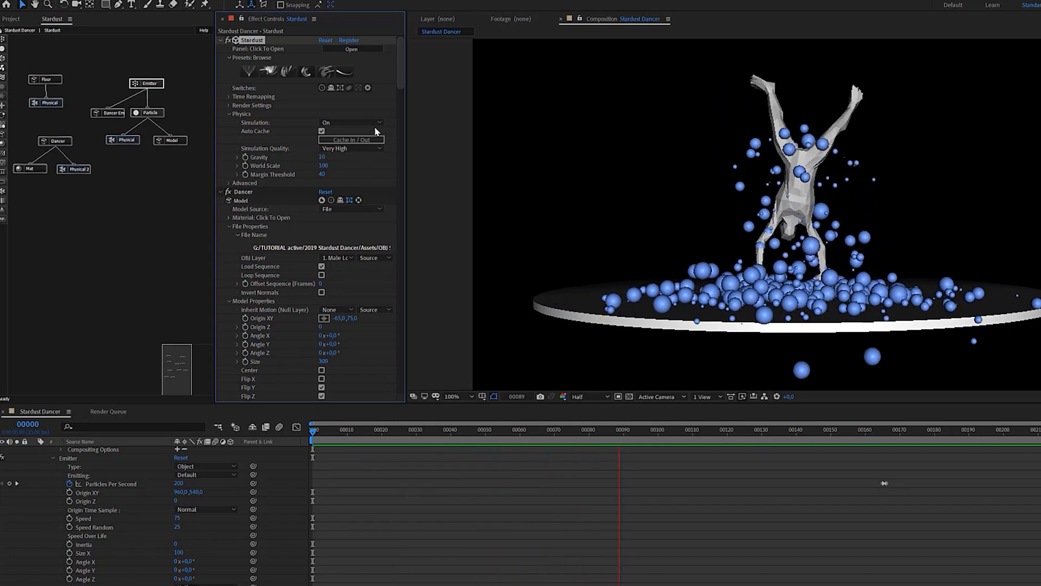
pyautogui.press('space')
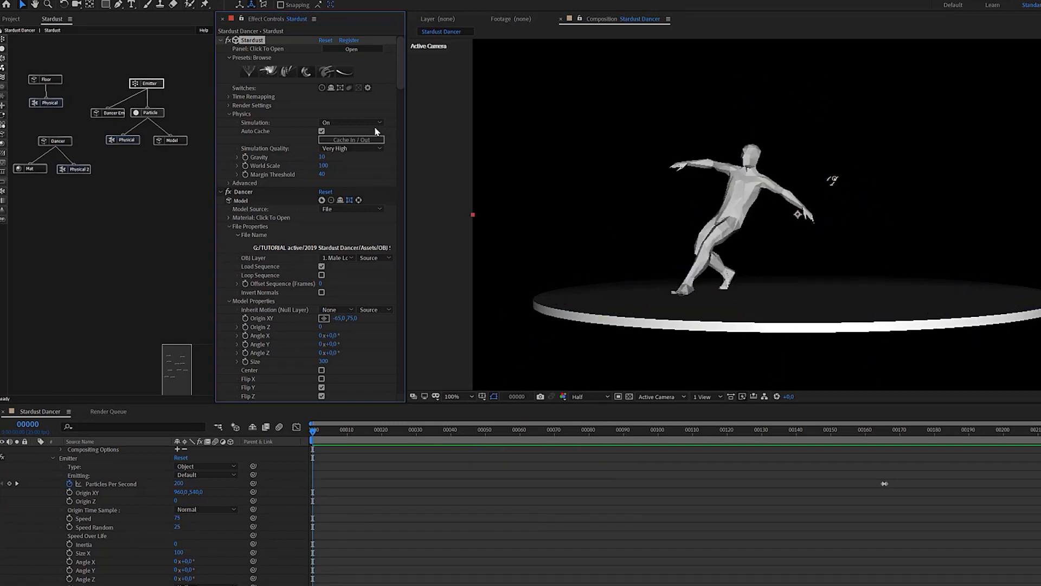
# Set the physics Simulation to Freeze with Auto Cache off and check the cached particles around frame 134.
pyautogui.click(337, 123)
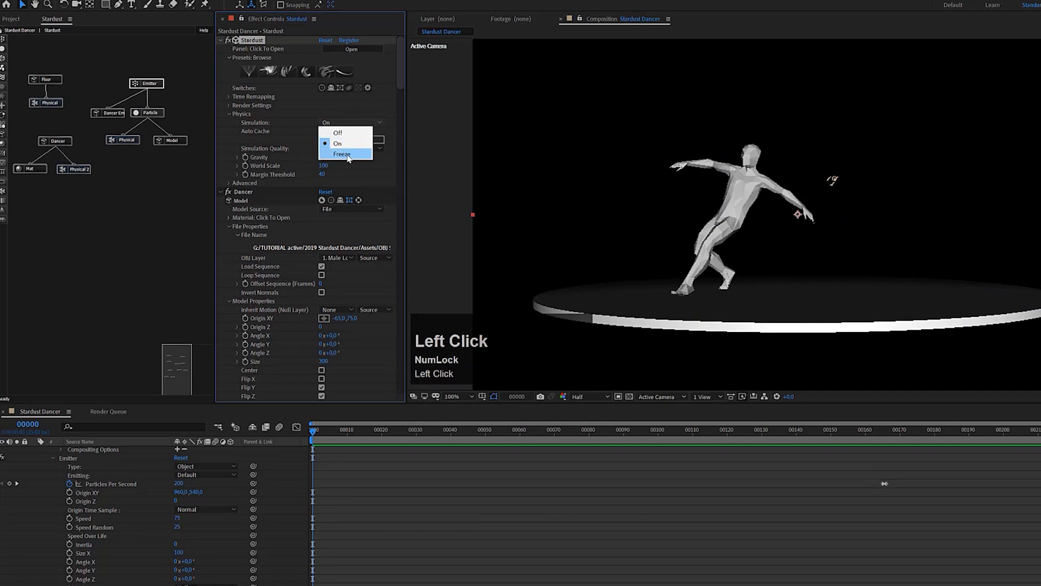
pyautogui.click(329, 148)
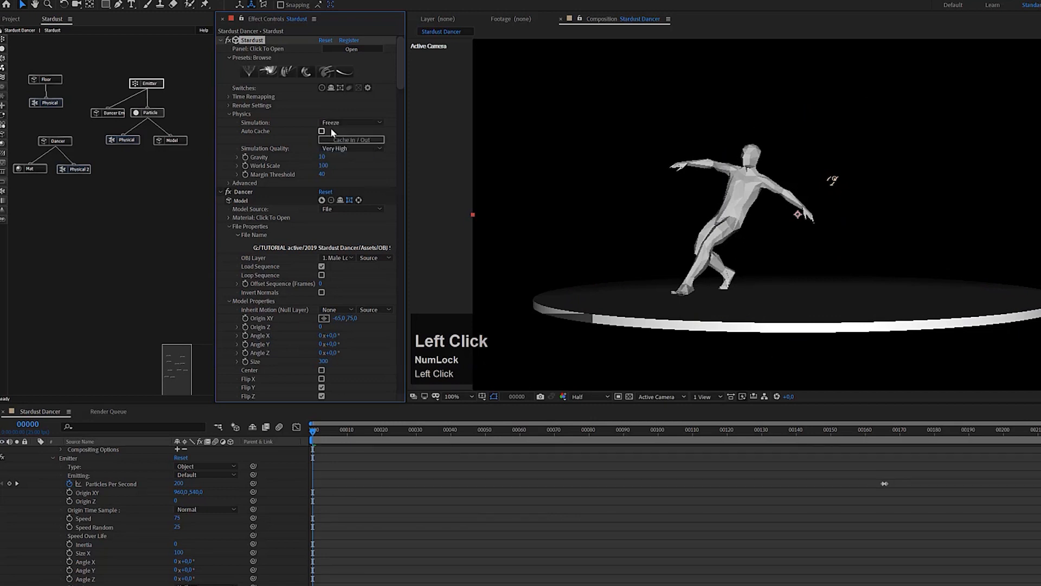
pyautogui.moveTo(359, 431); pyautogui.dragTo(772, 451)
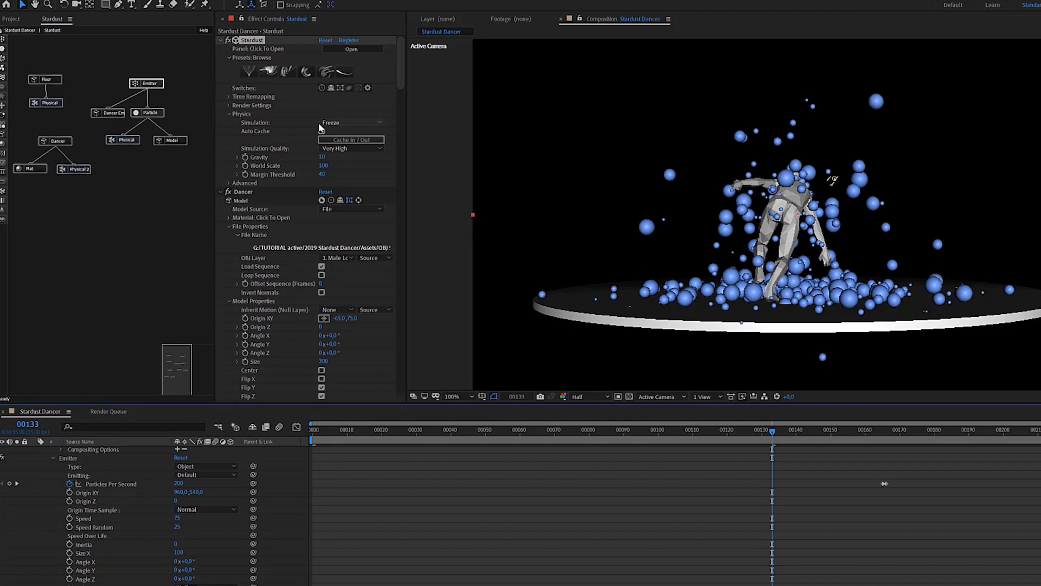
pyautogui.moveTo(774, 434)
pyautogui.mouseDown()
pyautogui.moveTo(906, 441)
pyautogui.moveTo(774, 445)
pyautogui.mouseUp()
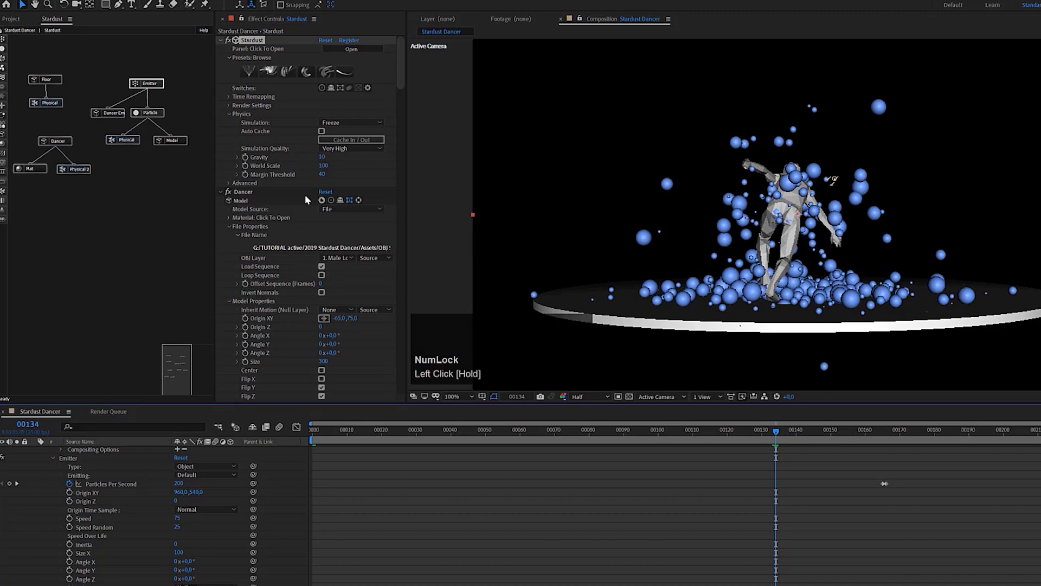
# Set the particle sphere Model's Segments X and Segments Y to 24.
pyautogui.click(171, 142)
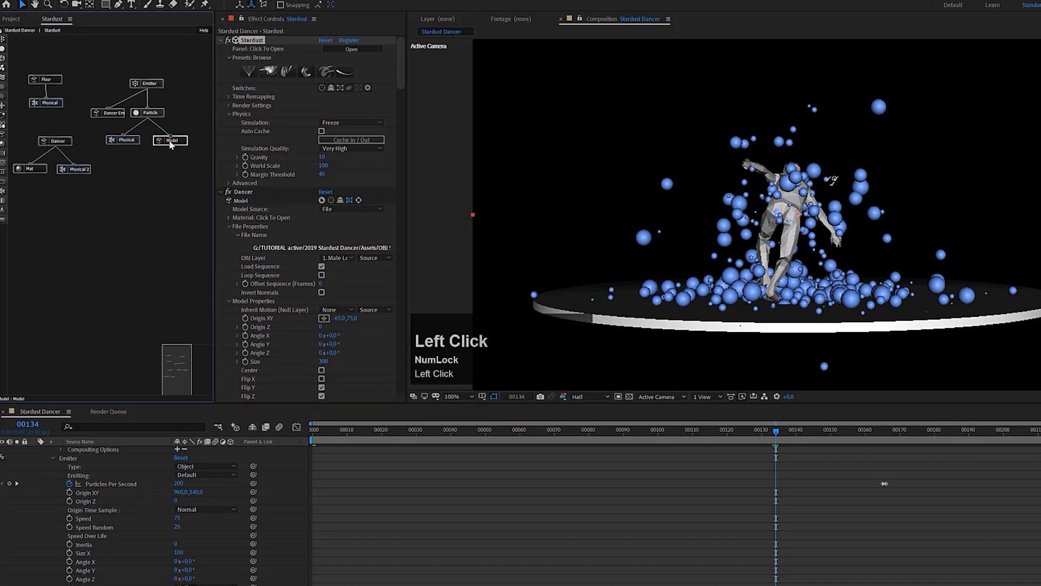
pyautogui.scroll(-5, 293, 325)
pyautogui.scroll(-1, 293, 325)
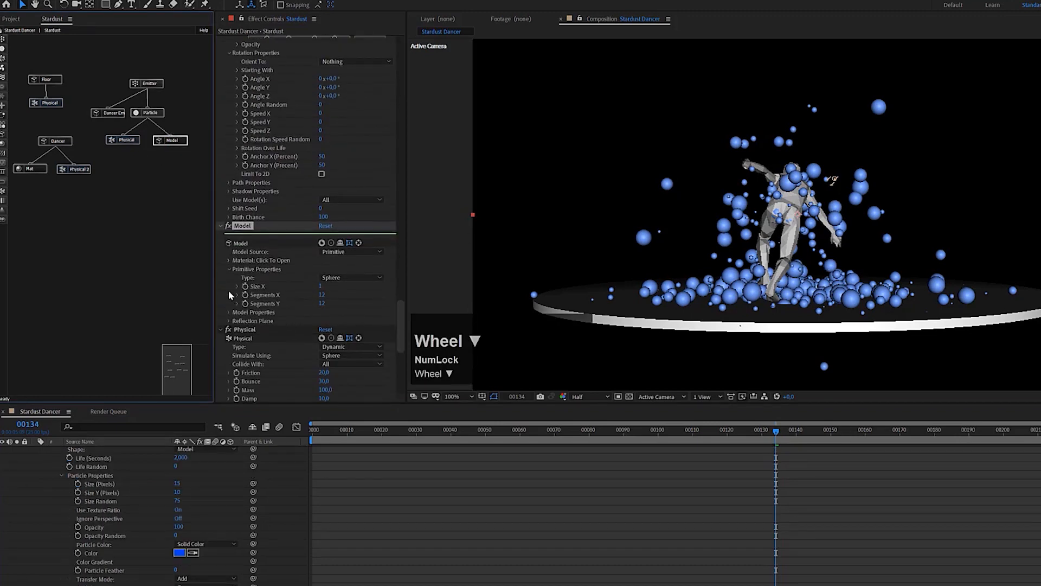
pyautogui.click(323, 295)
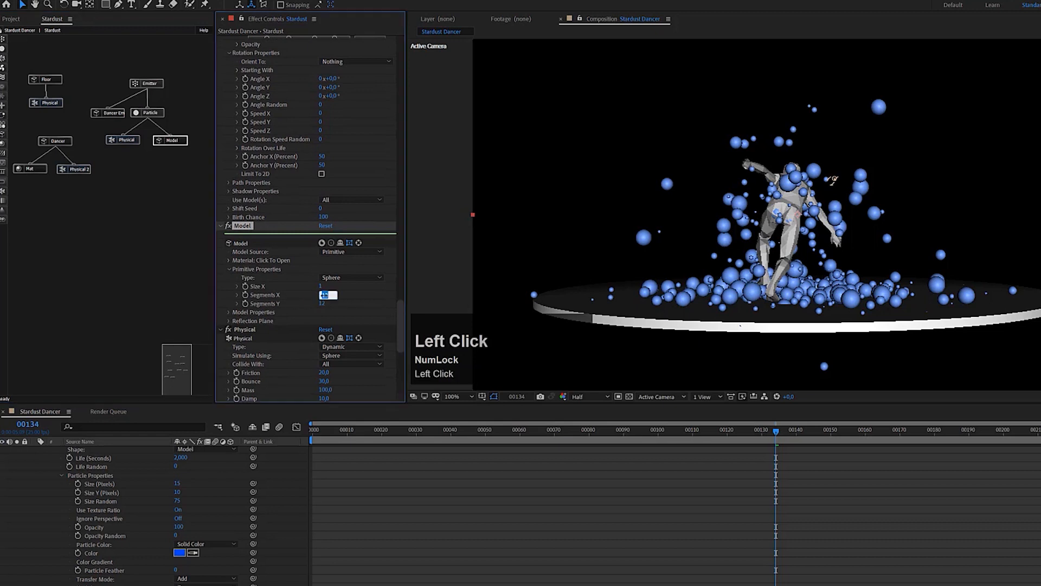
pyautogui.write('24')
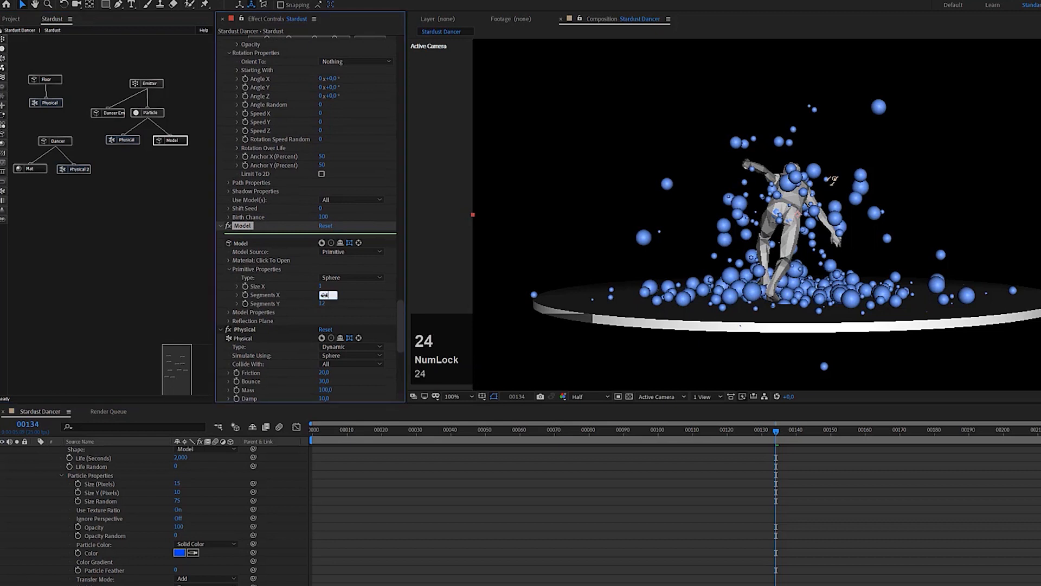
pyautogui.click(323, 307)
pyautogui.write('24')
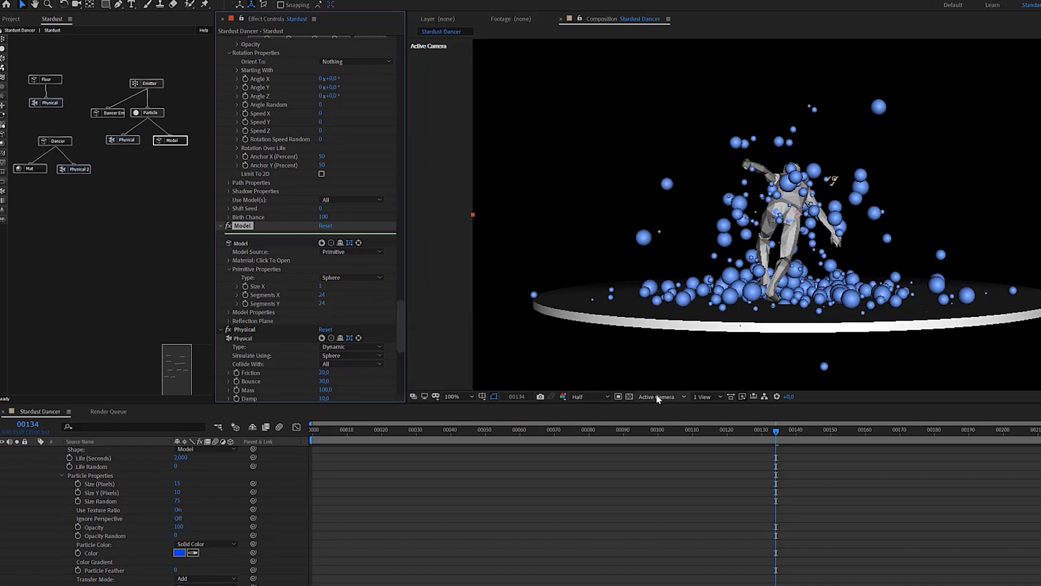
# Set the composition preview resolution to Full, inspect the spheres up close, and move the current time to frame 106.
pyautogui.click(596, 399)
pyautogui.click(590, 421)
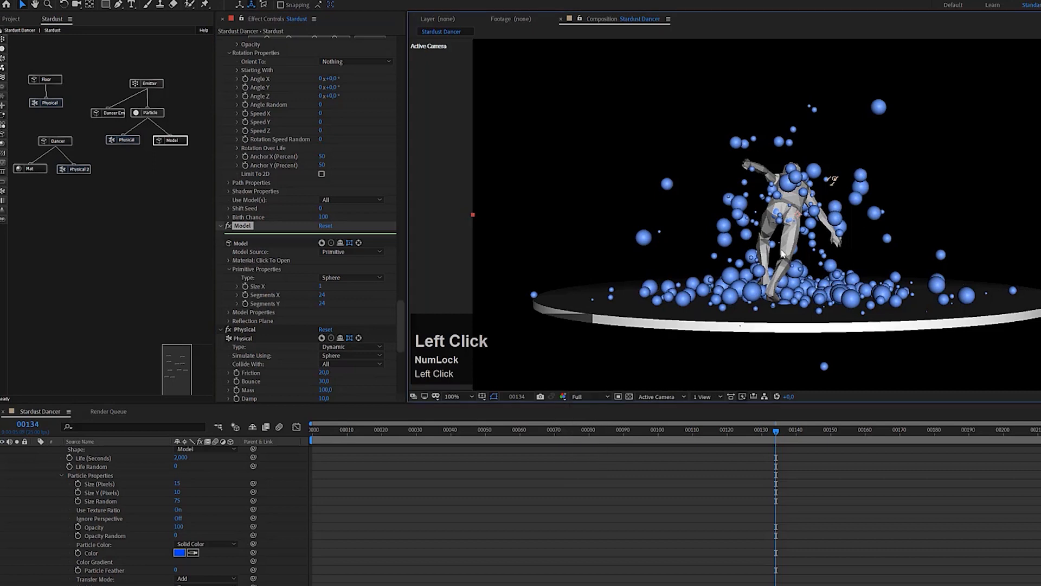
pyautogui.scroll(1, 788, 264)
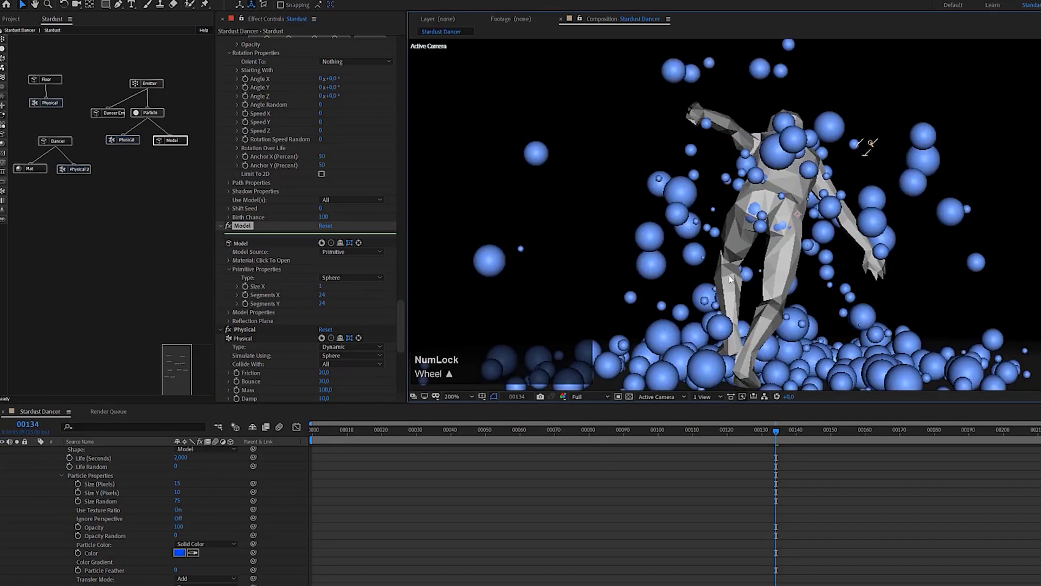
pyautogui.scroll(-1, 718, 275)
pyautogui.scroll(1, 719, 245)
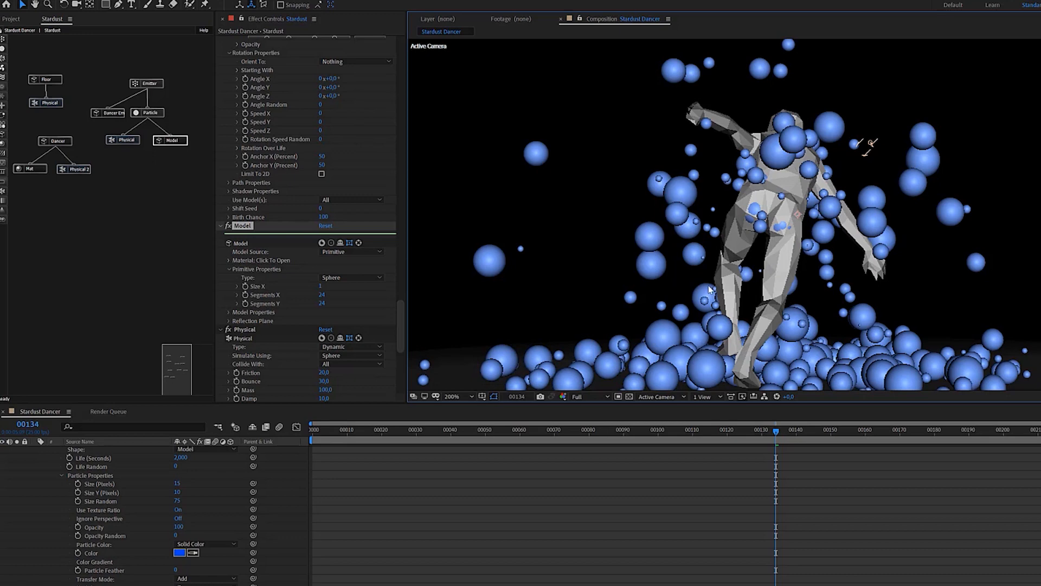
pyautogui.scroll(-2, 745, 314)
pyautogui.moveTo(777, 436); pyautogui.dragTo(680, 437)
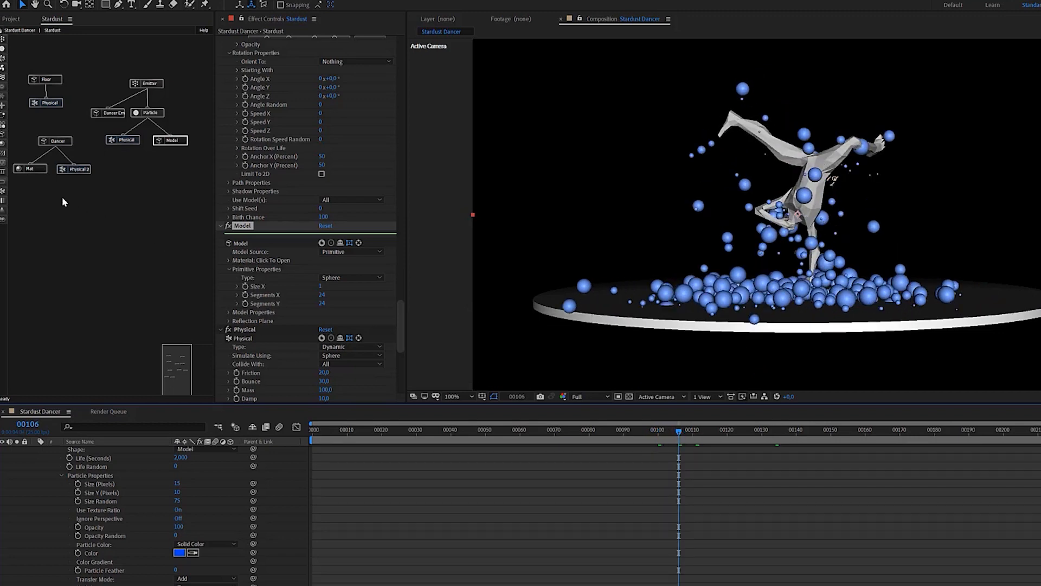
# Import cicles.jpg, square.jpg, strokes.jpg, triangle.jpg and waves.jpg from the Assets textures folder into the project.
pyautogui.click(12, 20)
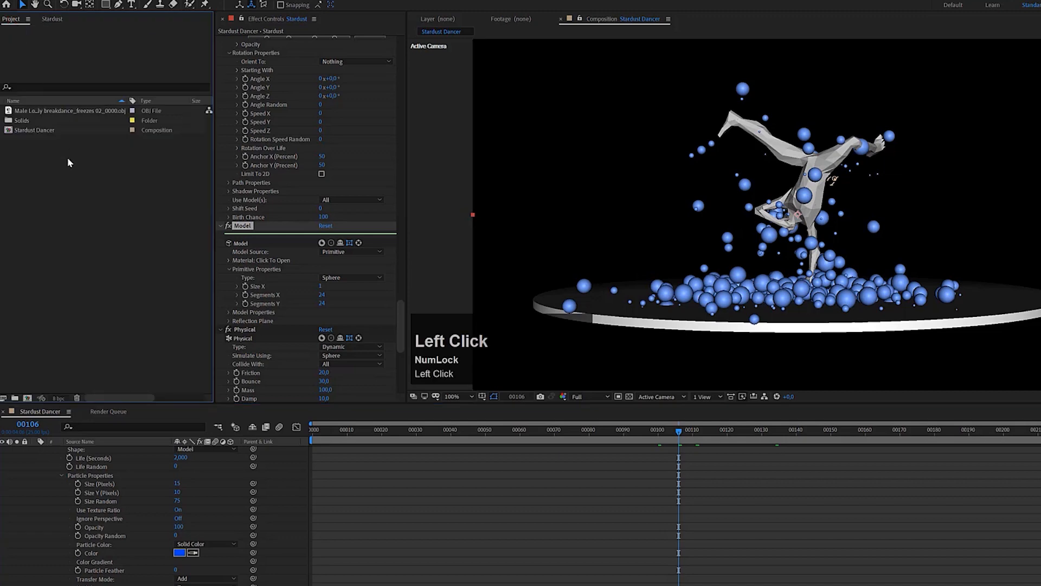
pyautogui.doubleClick(73, 173)
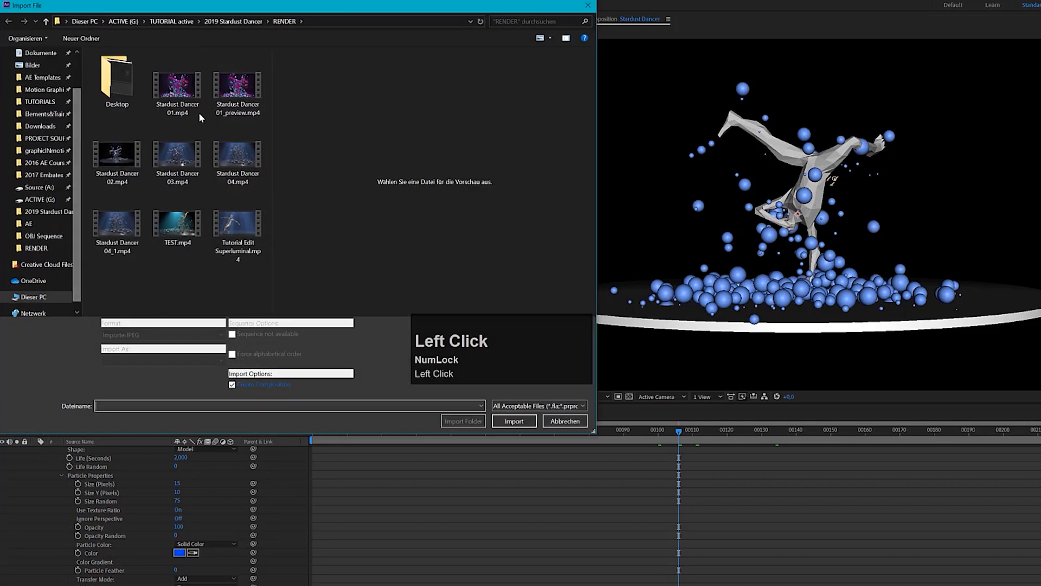
pyautogui.click(233, 22)
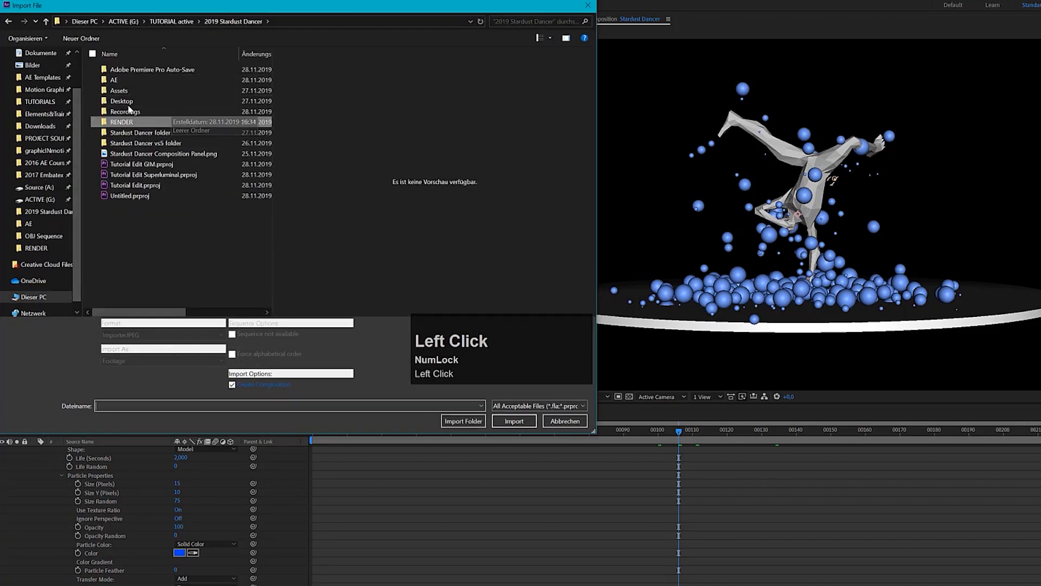
pyautogui.doubleClick(129, 106)
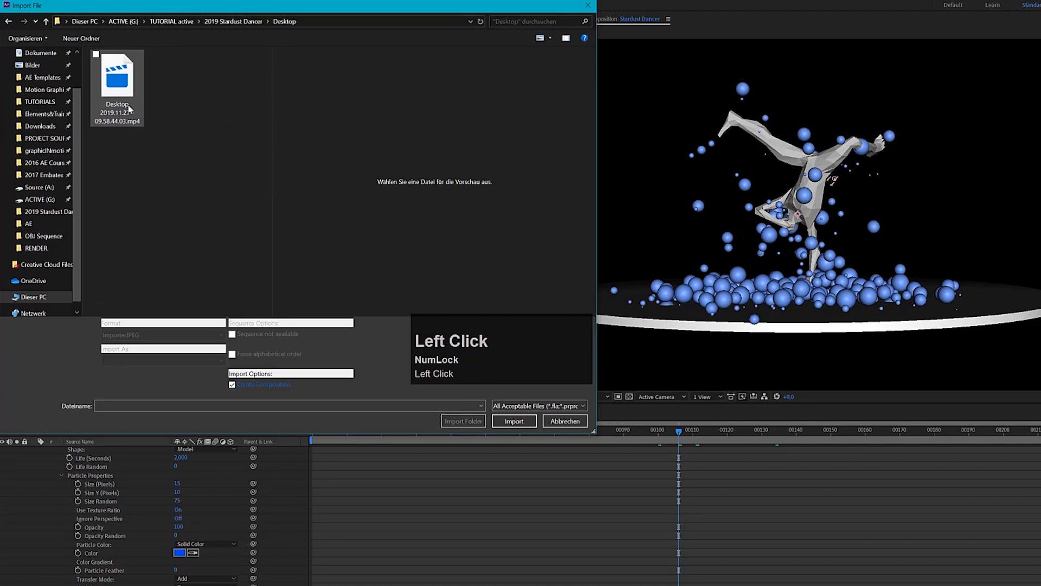
pyautogui.click(233, 22)
pyautogui.doubleClick(117, 95)
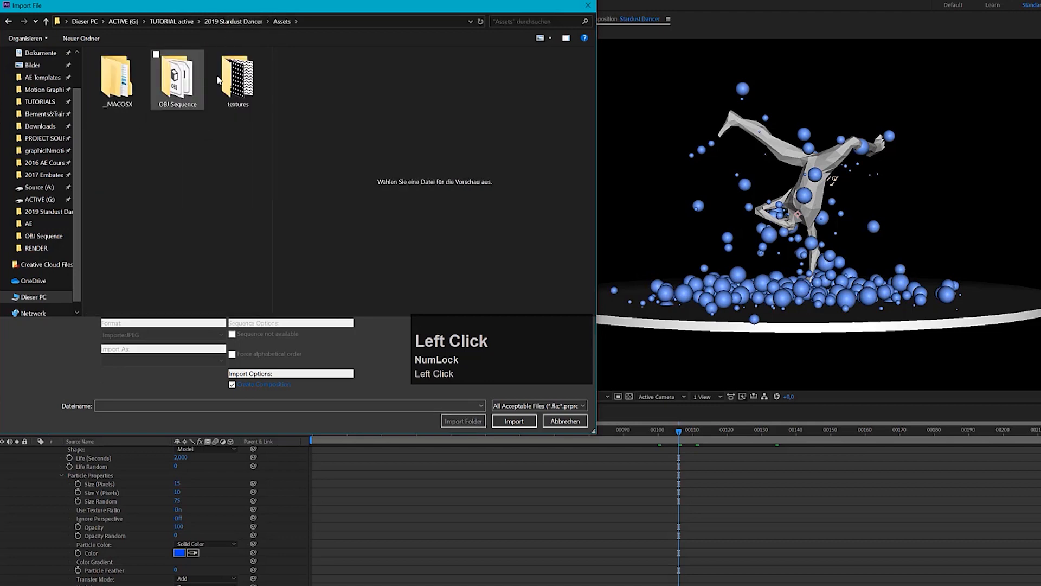
pyautogui.doubleClick(237, 81)
pyautogui.moveTo(140, 106); pyautogui.dragTo(136, 170)
pyautogui.moveTo(135, 170); pyautogui.dragTo(109, 201)
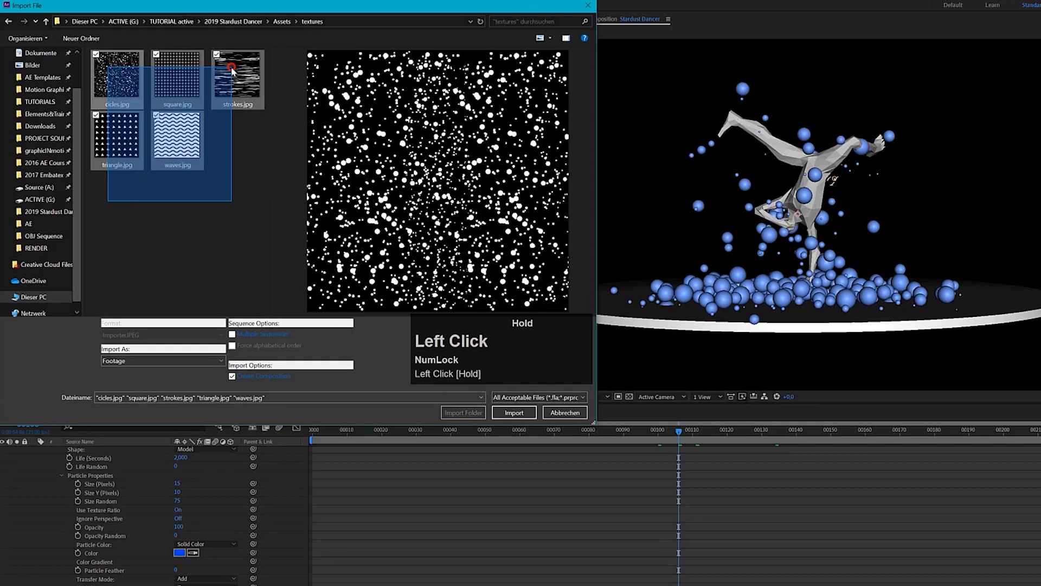
pyautogui.click(514, 416)
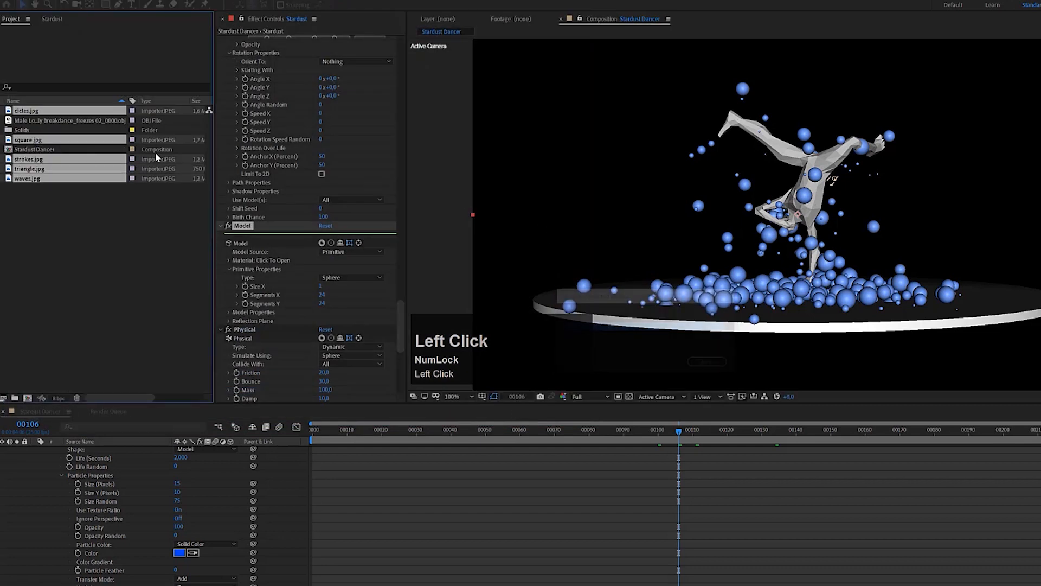
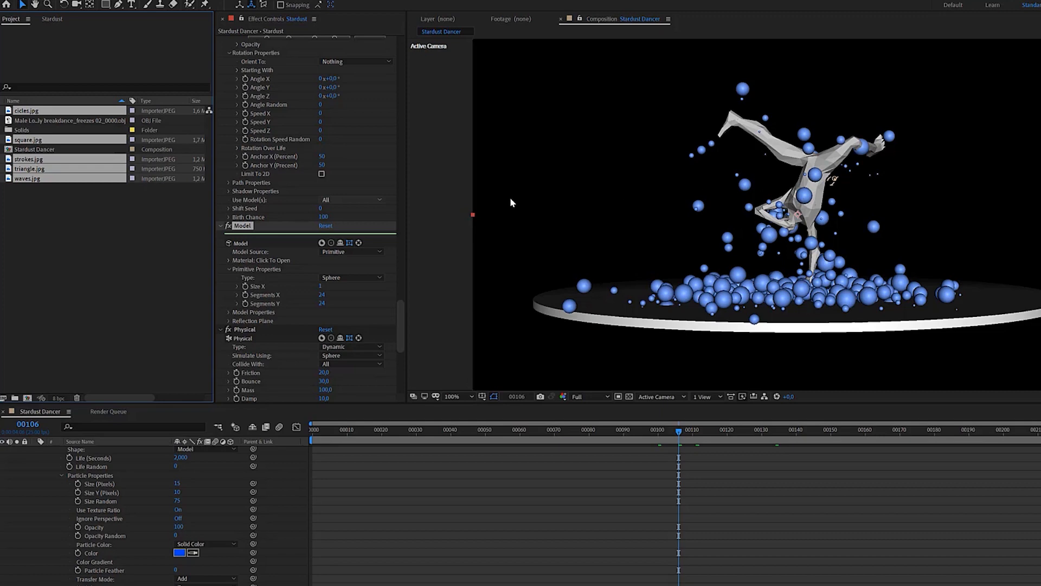
# Create a project folder named Textures, move the five imported texture images into it and expand it.
pyautogui.click(15, 398)
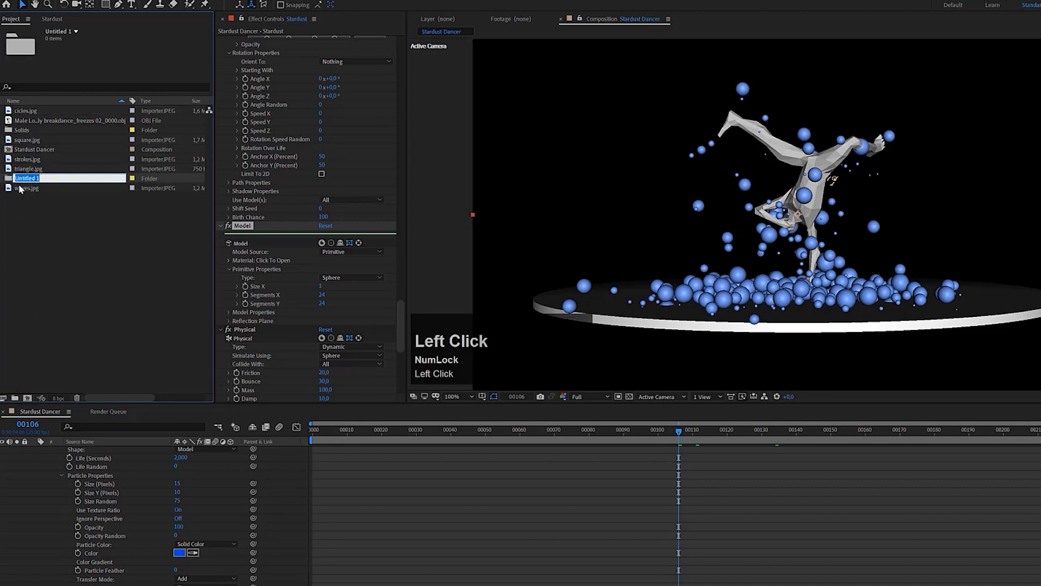
pyautogui.write('Textures')
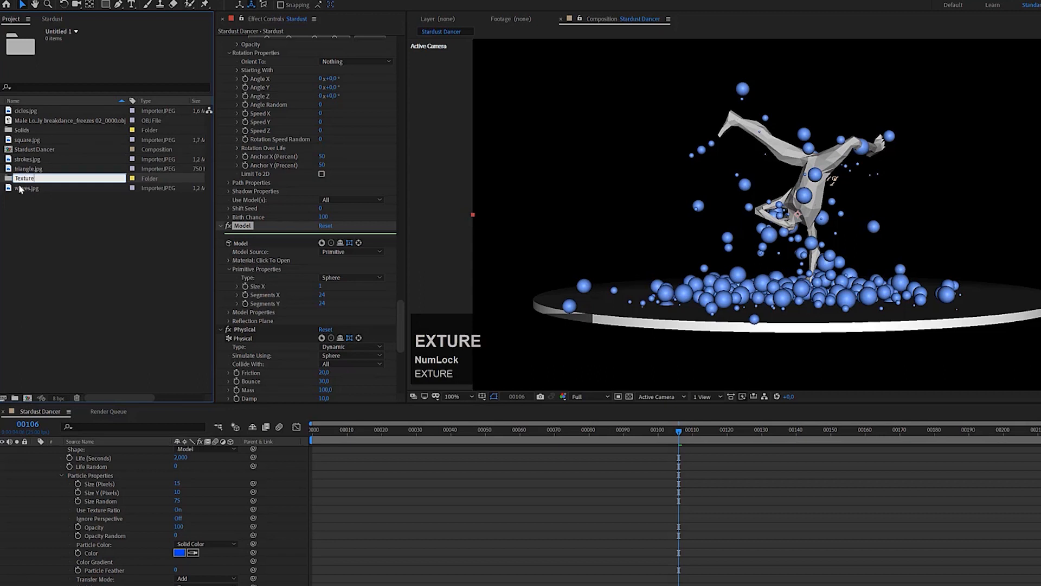
pyautogui.click(57, 216)
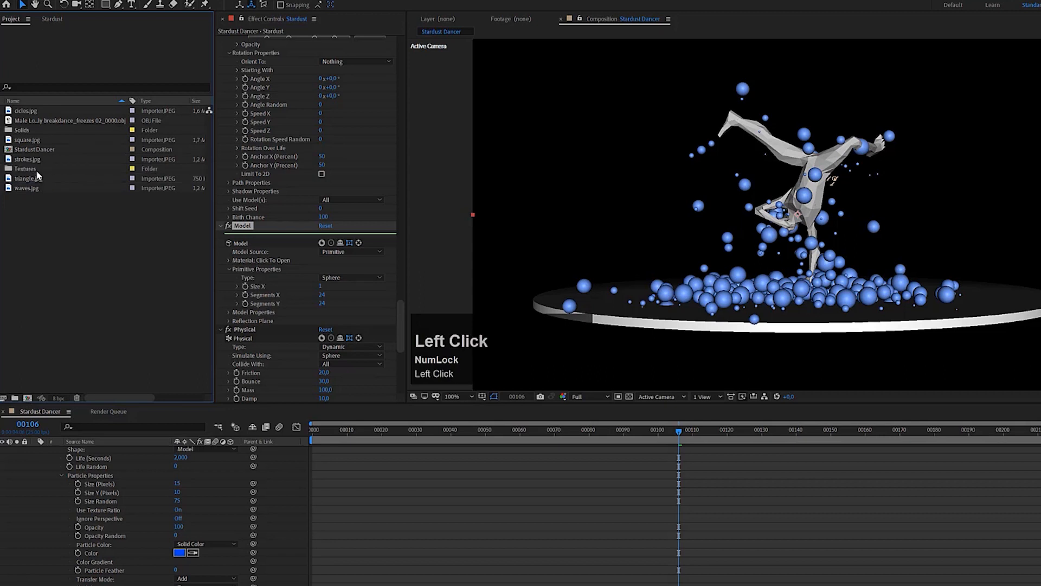
pyautogui.click(34, 179)
pyautogui.keyDown('shift'); pyautogui.click(34, 186); pyautogui.keyUp('shift')
pyautogui.moveTo(34, 179); pyautogui.dragTo(34, 157)
pyautogui.moveTo(34, 111); pyautogui.dragTo(28, 154)
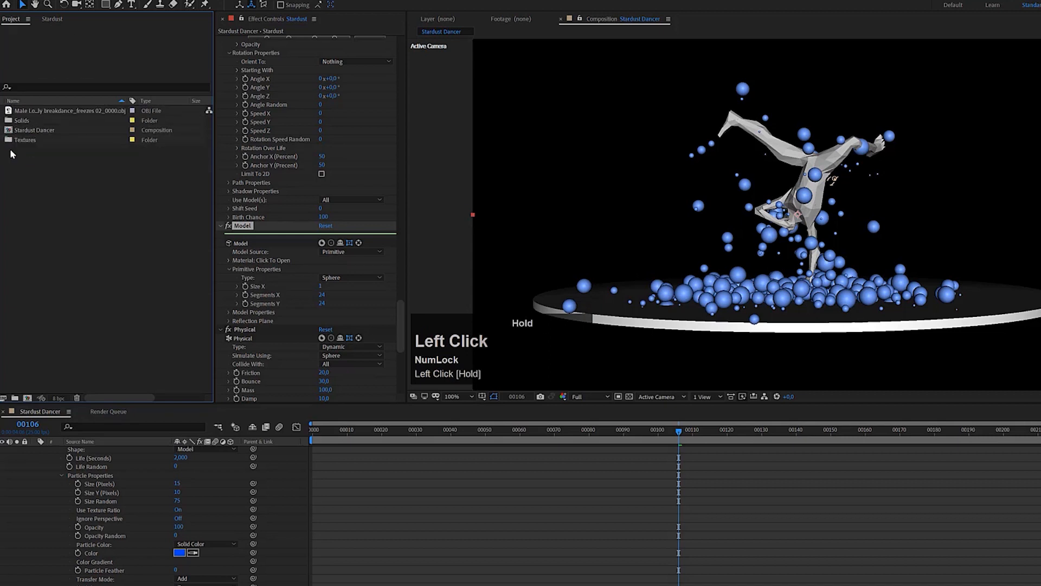
pyautogui.click(4, 139)
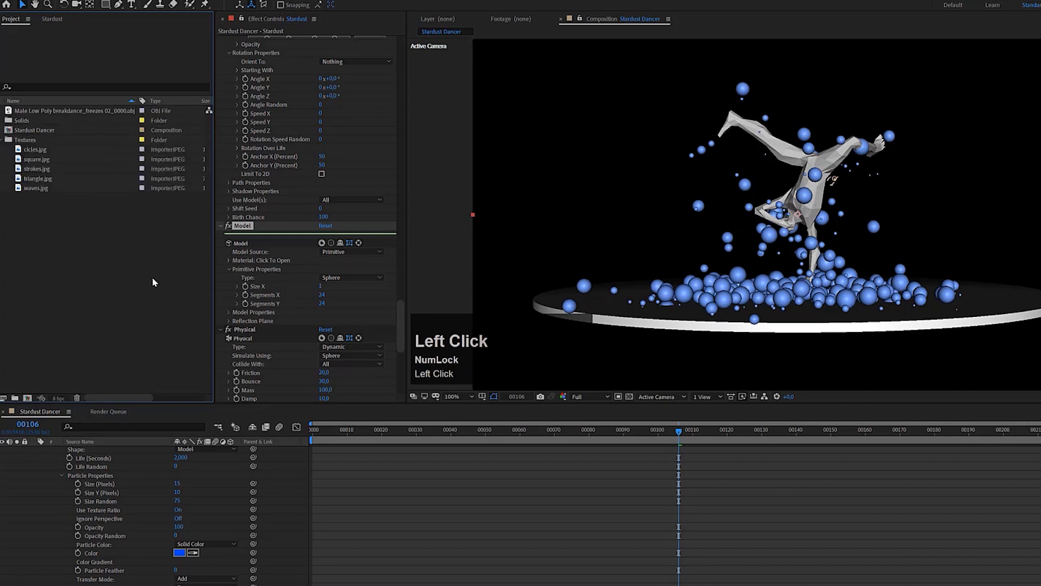
# Add a Material node below the particle Model in the Stardust node graph and reposition the Floor node and its Physical node.
pyautogui.click(60, 19)
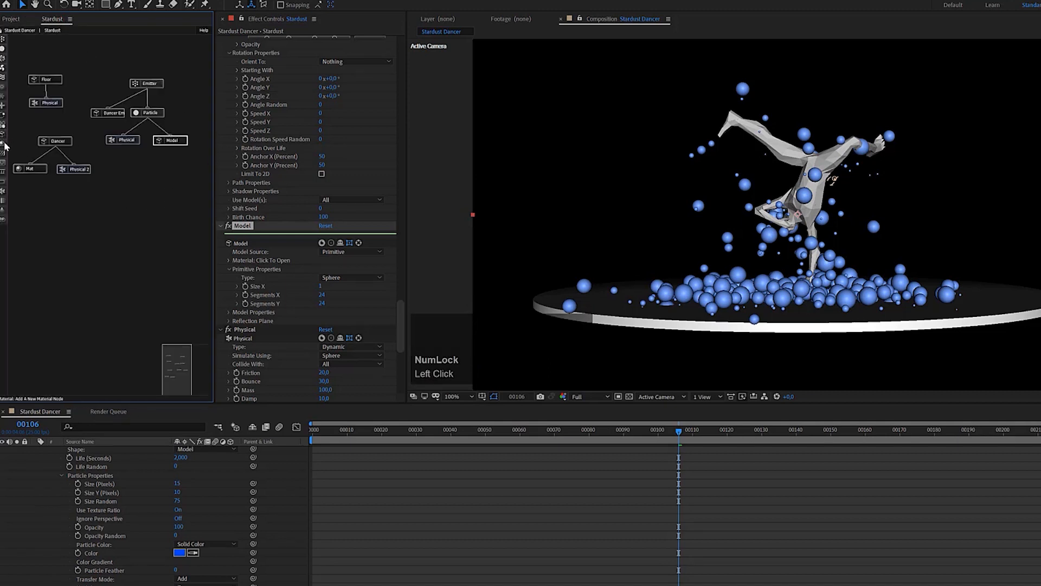
pyautogui.moveTo(3, 144)
pyautogui.mouseDown()
pyautogui.moveTo(171, 165)
pyautogui.moveTo(125, 195)
pyautogui.moveTo(170, 169)
pyautogui.mouseUp()
pyautogui.moveTo(49, 80); pyautogui.dragTo(65, 69)
pyautogui.click(47, 103)
pyautogui.moveTo(47, 103); pyautogui.dragTo(42, 102)
pyautogui.moveTo(65, 70); pyautogui.dragTo(64, 72)
# Add the Concrete preset from the generic materials of the Stardust 3D Library to the scene.
pyautogui.moveTo(400, 180); pyautogui.dragTo(403, 42)
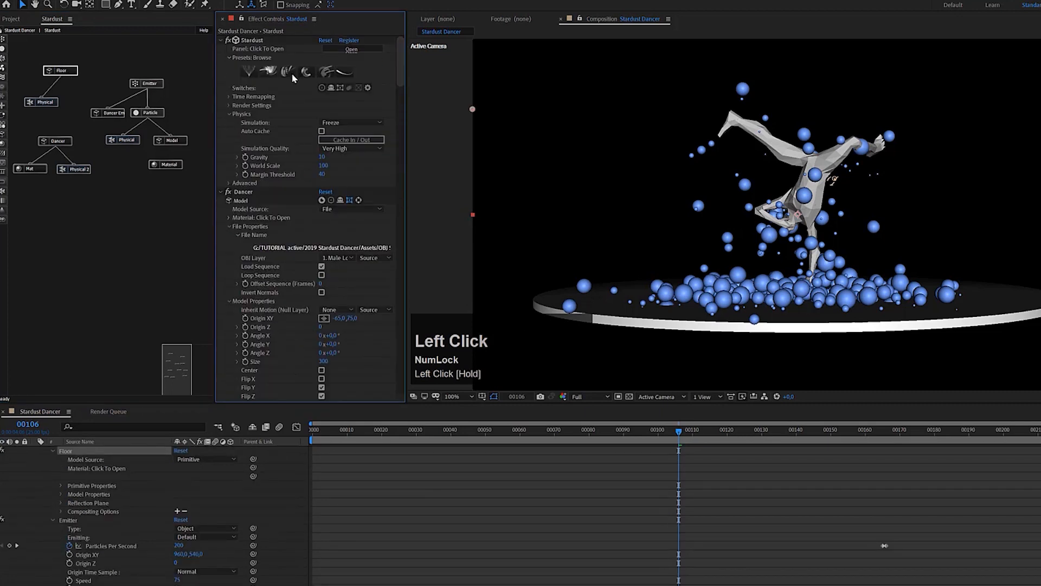
pyautogui.click(242, 66)
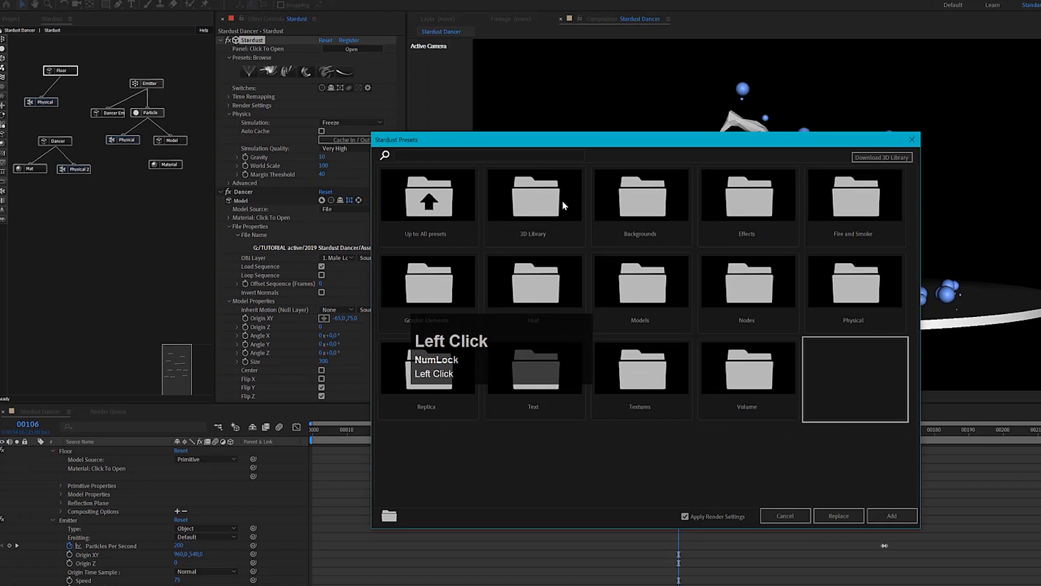
pyautogui.click(561, 200)
pyautogui.moveTo(623, 145); pyautogui.dragTo(822, 125)
pyautogui.click(947, 181)
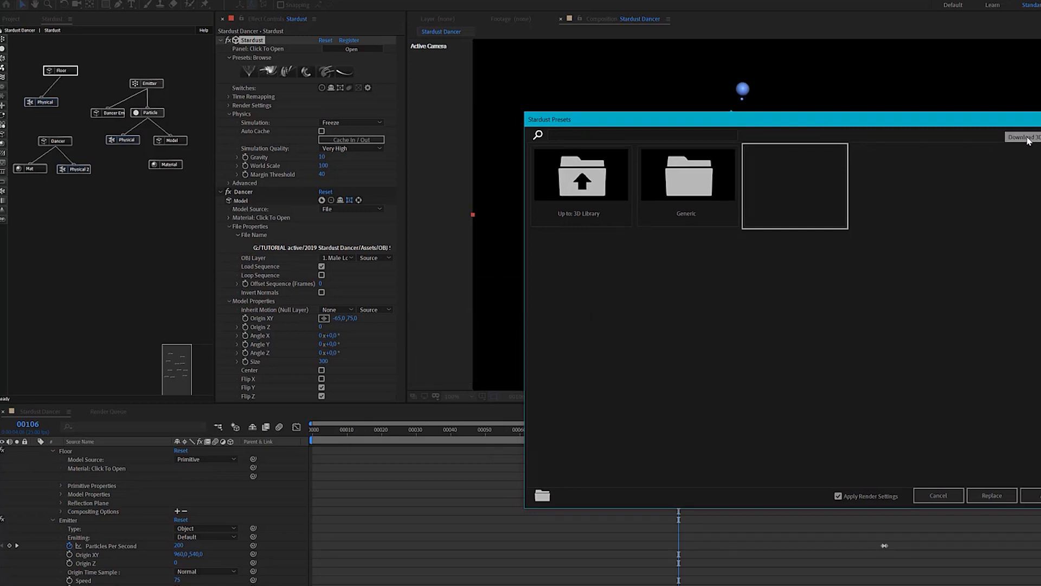
pyautogui.click(691, 191)
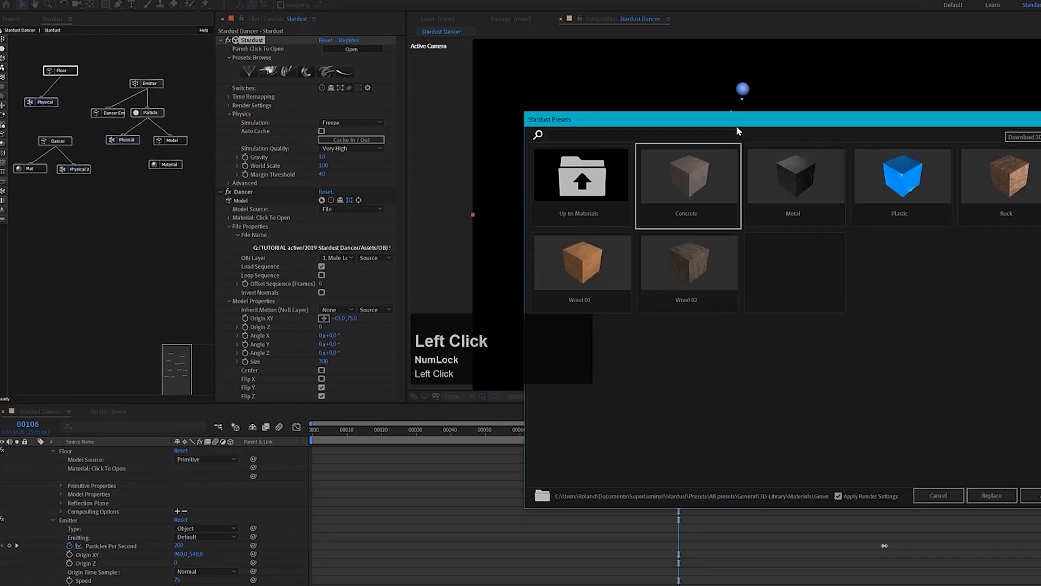
pyautogui.moveTo(783, 123); pyautogui.dragTo(808, 118)
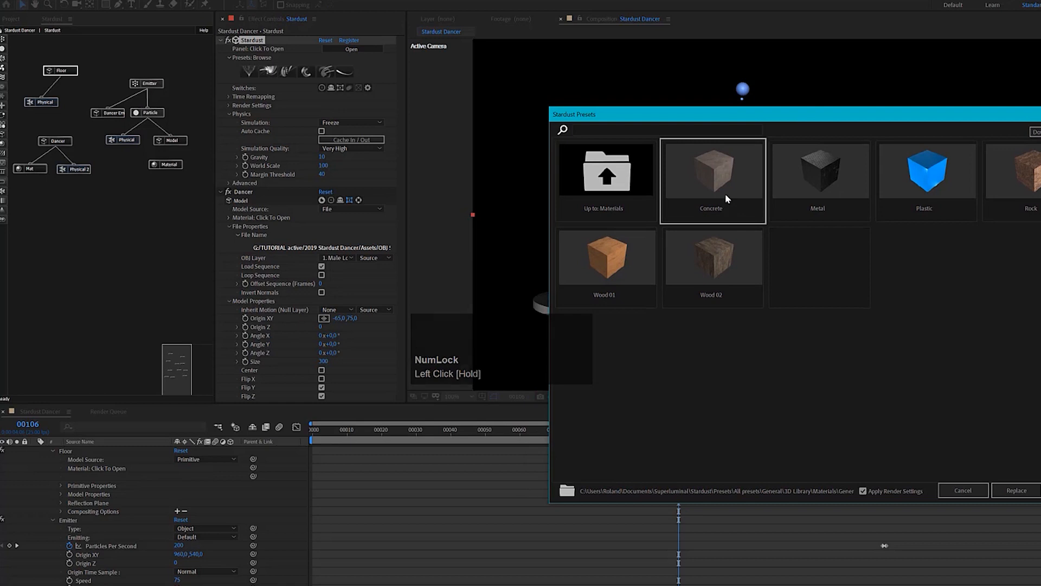
pyautogui.click(714, 176)
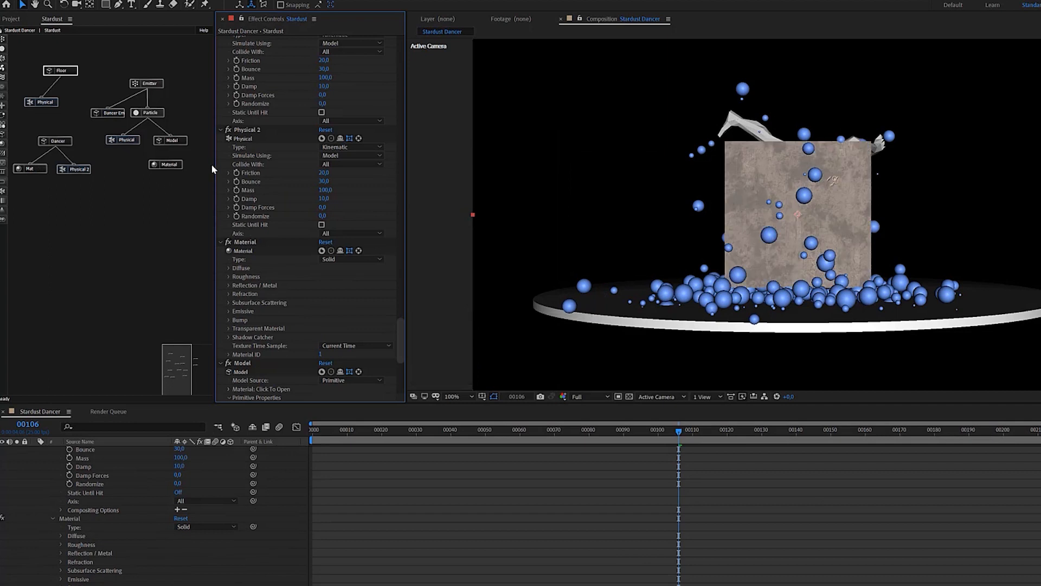
# Delete the Model node that came with the Concrete preset, keeping its Concrete material node.
pyautogui.click(178, 372)
pyautogui.moveTo(179, 369); pyautogui.dragTo(186, 372)
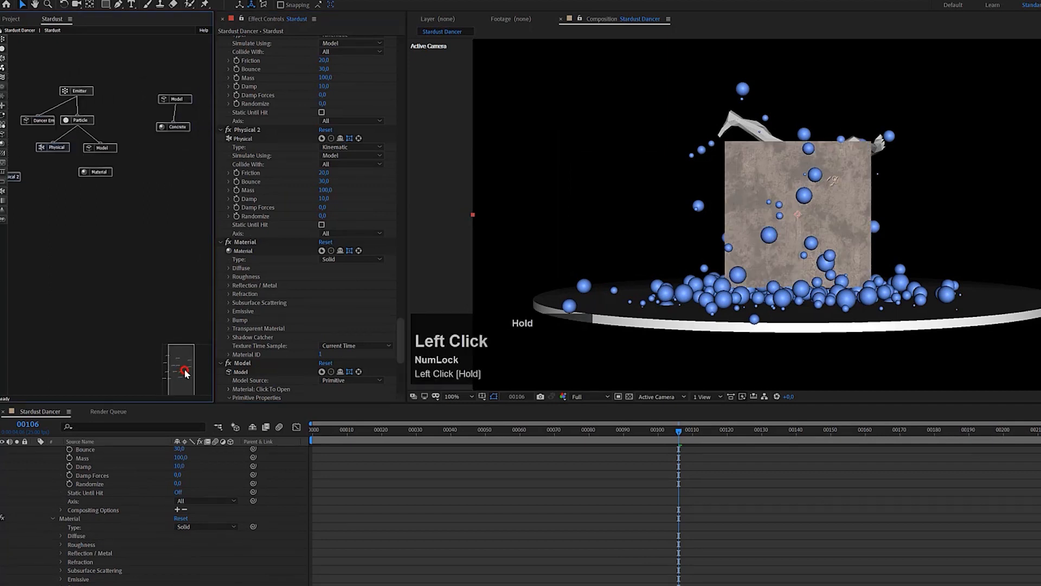
pyautogui.click(188, 102)
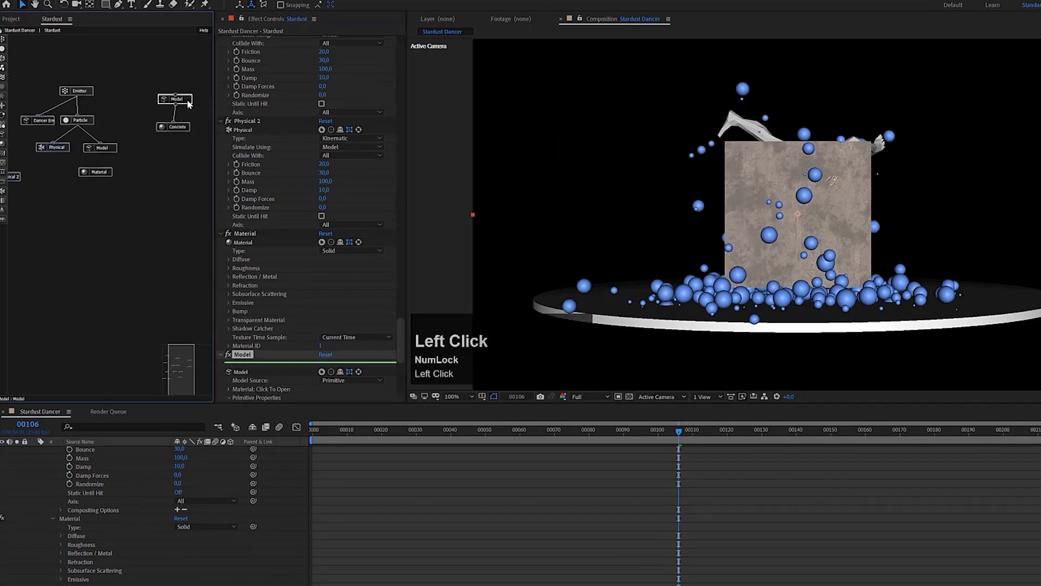
pyautogui.press('Delete')
# Connect the Concrete material to the Floor node and arrange it beside the floor's Physical node.
pyautogui.moveTo(175, 127); pyautogui.dragTo(82, 208)
pyautogui.moveTo(174, 372); pyautogui.dragTo(166, 371)
pyautogui.moveTo(197, 214); pyautogui.dragTo(120, 111)
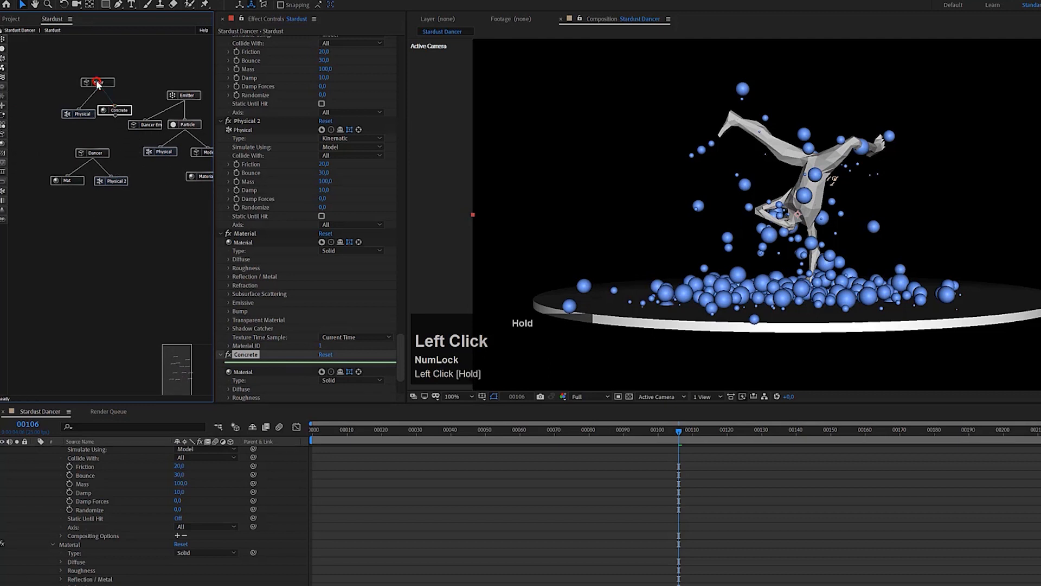
pyautogui.click(67, 111)
pyautogui.moveTo(56, 109); pyautogui.dragTo(41, 105)
pyautogui.moveTo(105, 109); pyautogui.dragTo(87, 110)
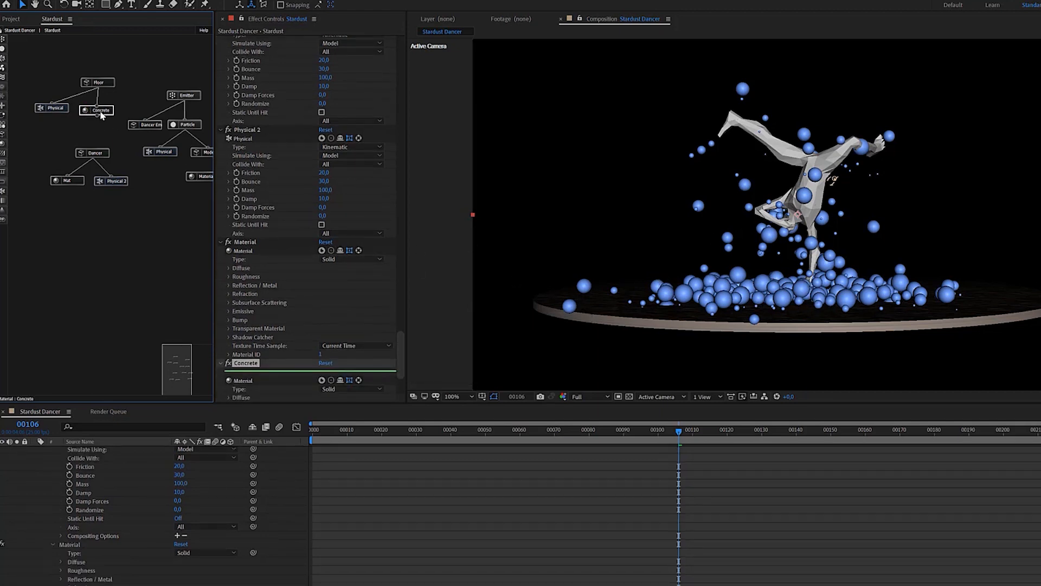
pyautogui.moveTo(99, 112); pyautogui.dragTo(99, 111)
# Connect the new Material node to the particle sphere Model.
pyautogui.moveTo(175, 361); pyautogui.dragTo(168, 361)
pyautogui.click(168, 179)
pyautogui.click(168, 179)
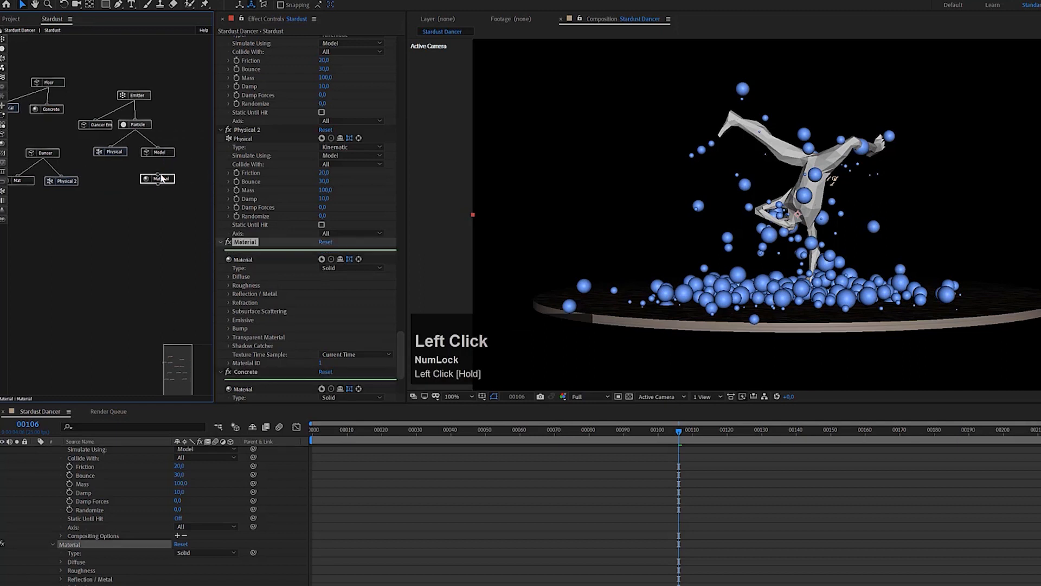
pyautogui.click(160, 158)
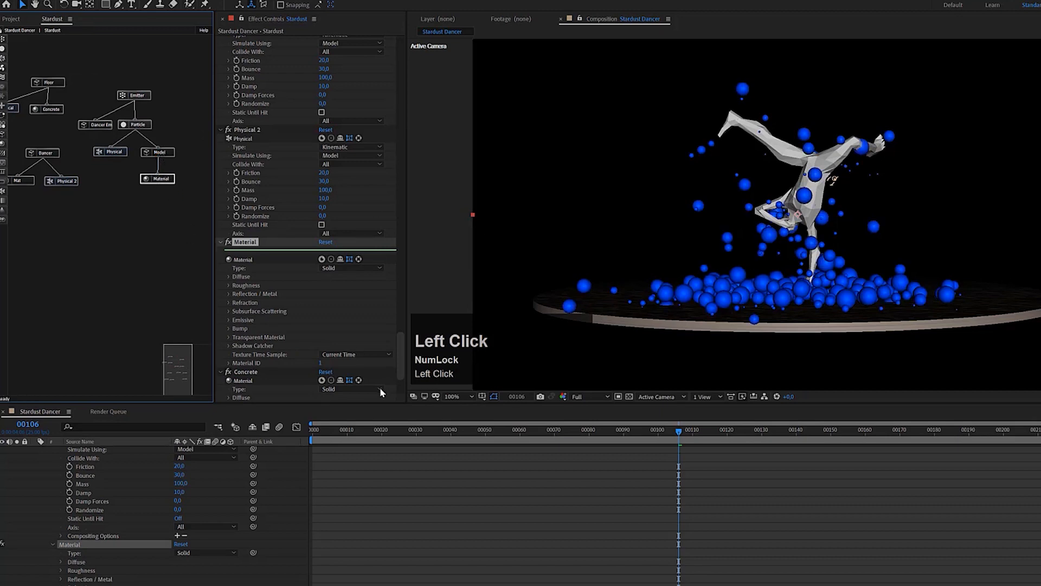
# Set Color From Particle to 0 in the sphere Material's Diffuse settings.
pyautogui.scroll(-3, 376, 387)
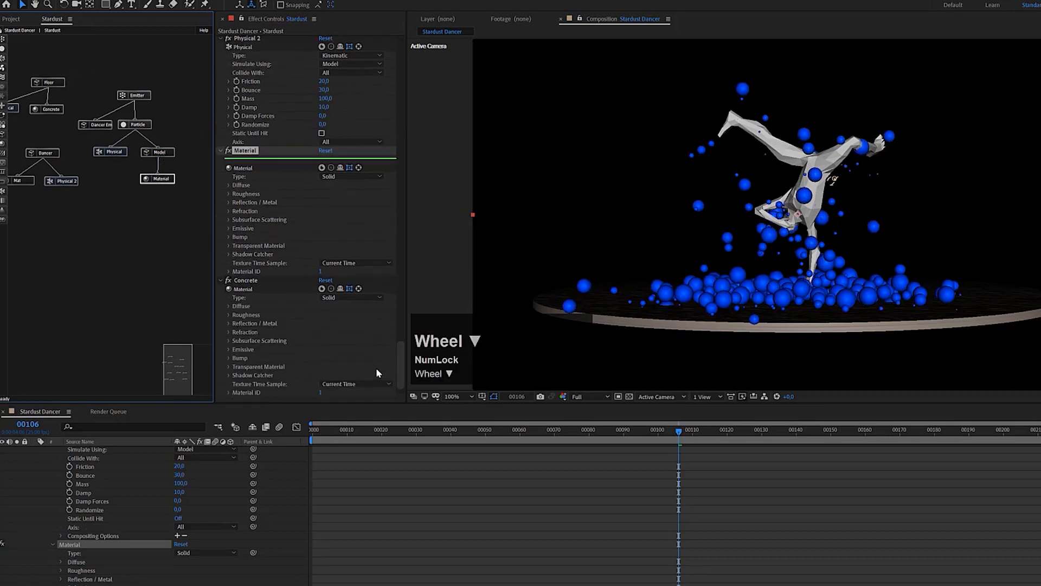
pyautogui.click(229, 186)
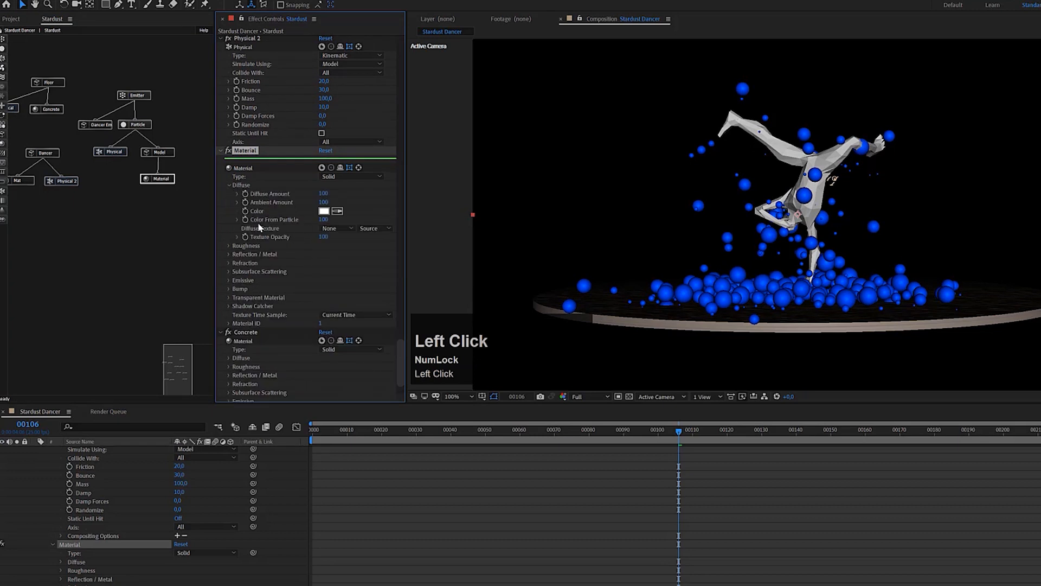
pyautogui.click(320, 221)
pyautogui.write('0')
pyautogui.press('Return')
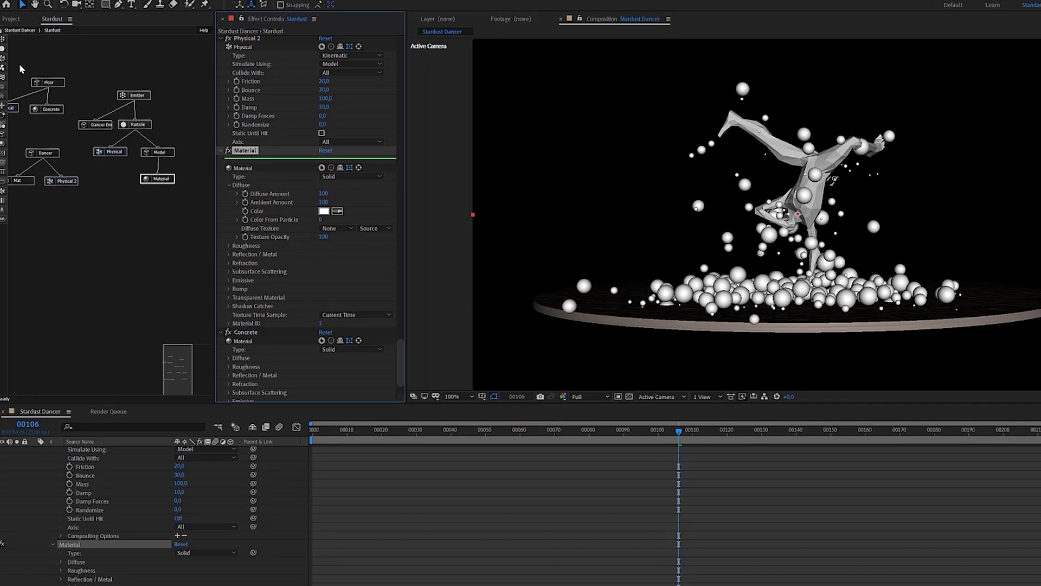
# Create a new composition from square.jpg and fit its whole pattern in view.
pyautogui.click(15, 20)
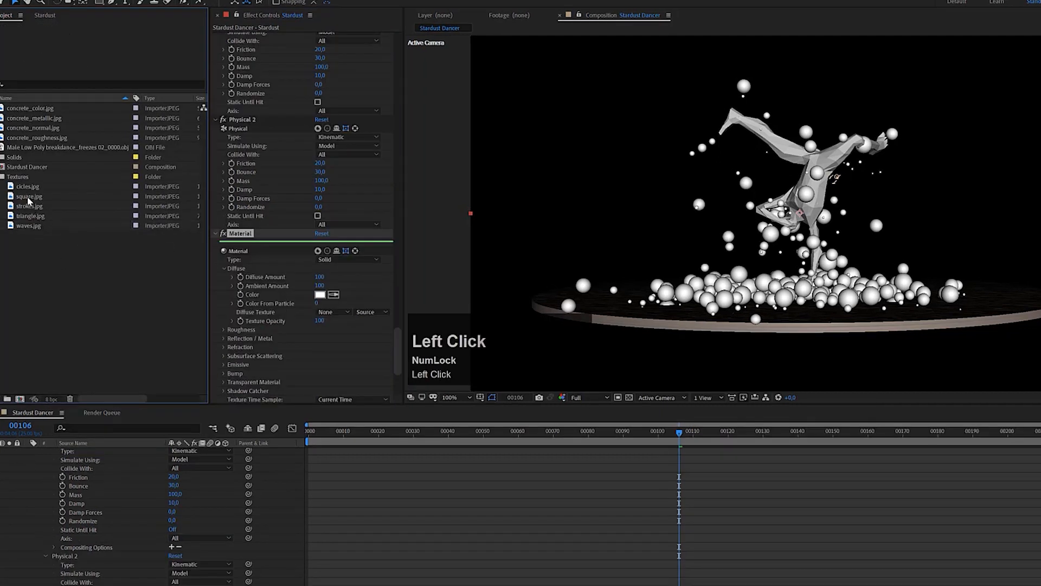
pyautogui.click(24, 198)
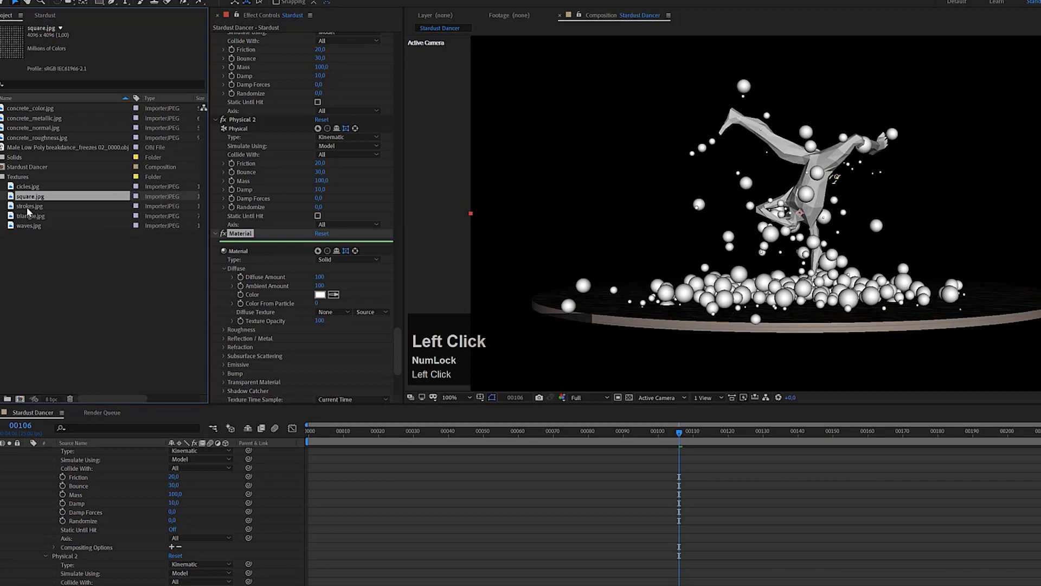
pyautogui.moveTo(25, 197); pyautogui.dragTo(23, 403)
pyautogui.scroll(-4, 748, 320)
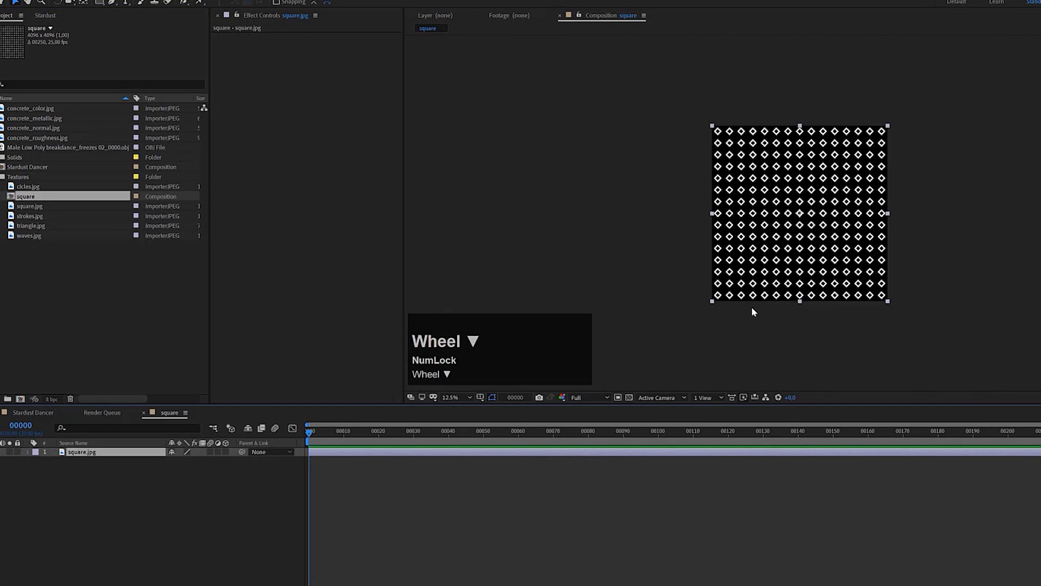
pyautogui.scroll(1, 828, 173)
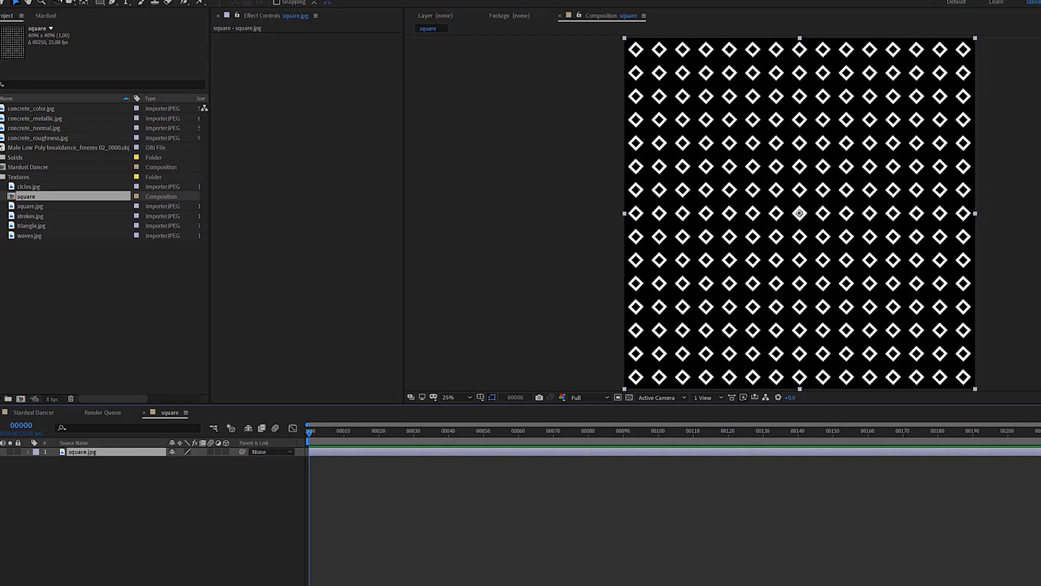
# Set the square composition's height to 4096/2 and stretch the square.jpg layer slightly in height so no diamonds are cut off.
pyautogui.click(39, 0)
pyautogui.click(63, 14)
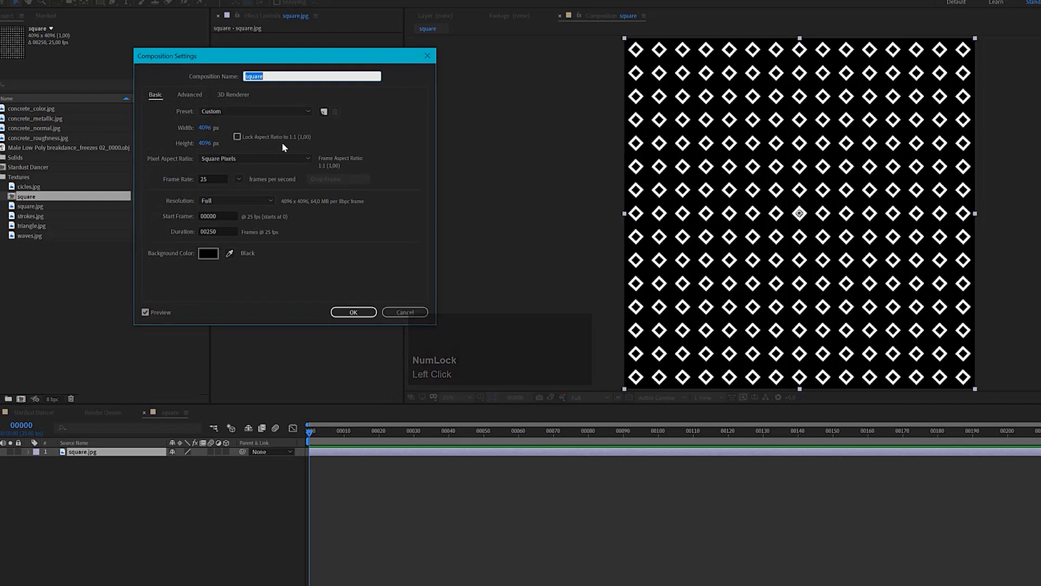
pyautogui.click(205, 143)
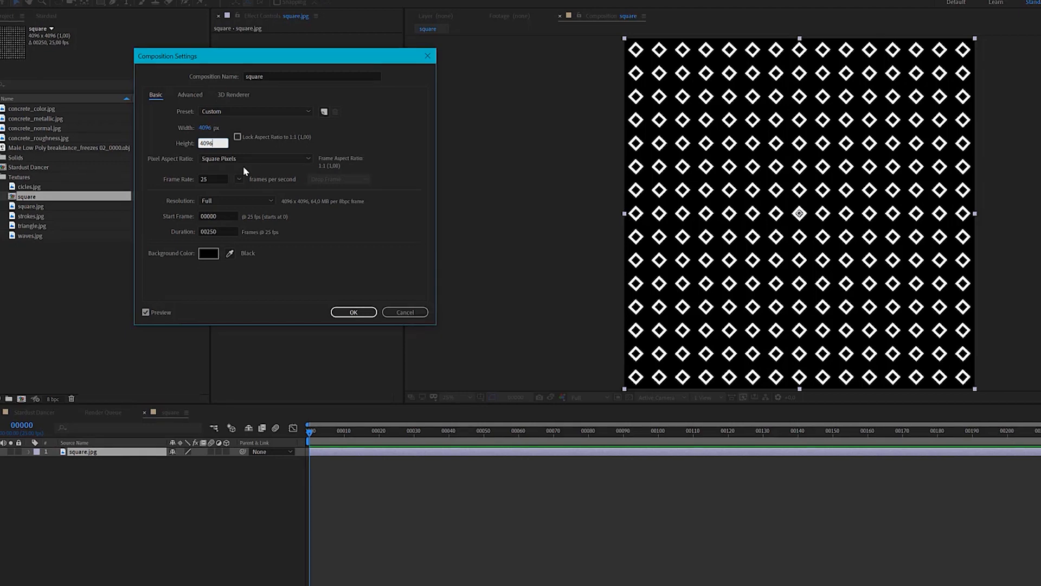
pyautogui.write('/')
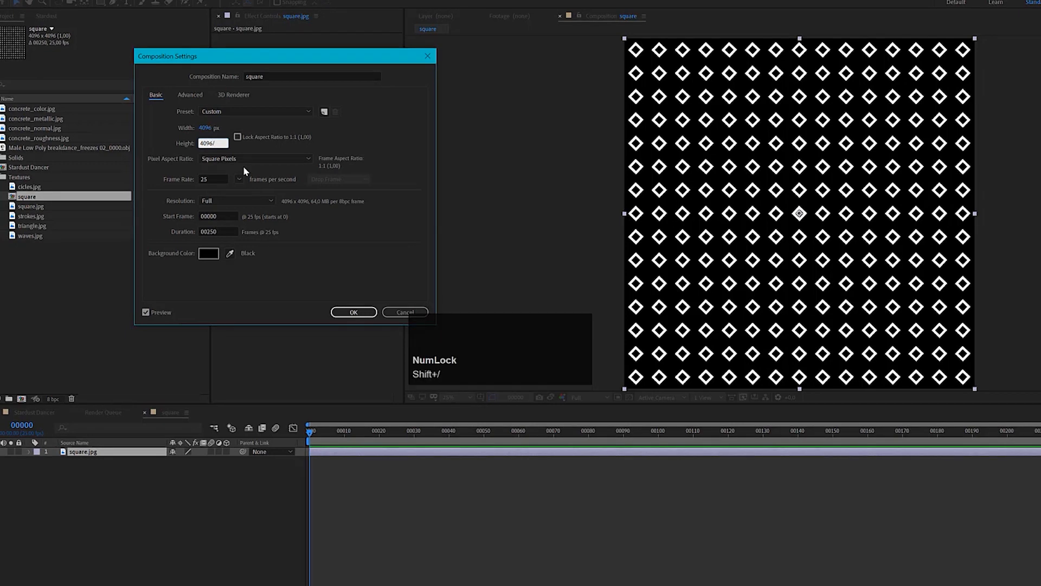
pyautogui.write('2')
pyautogui.press('Return')
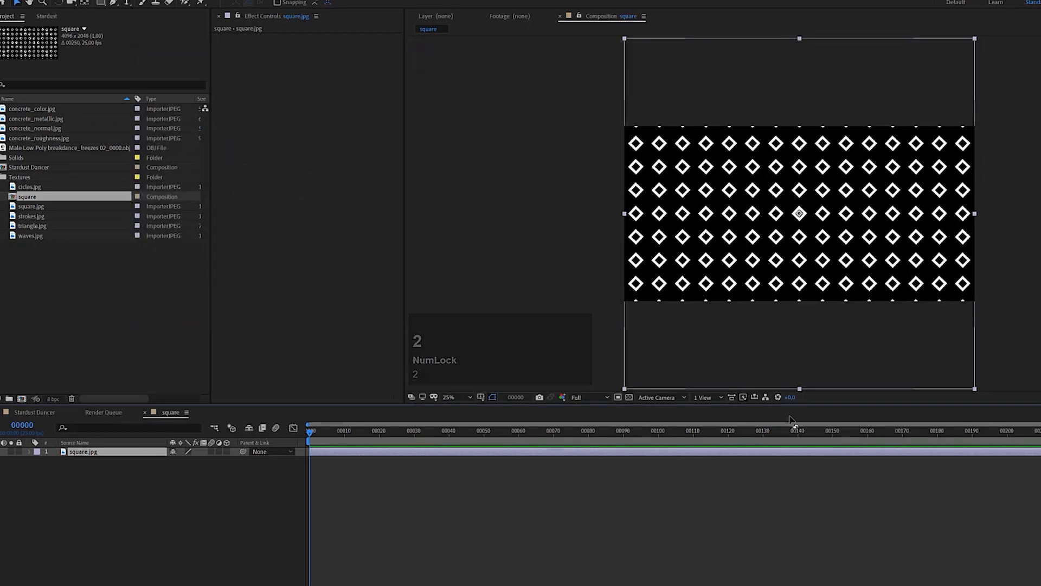
pyautogui.click(801, 39)
pyautogui.moveTo(802, 39); pyautogui.dragTo(802, 29)
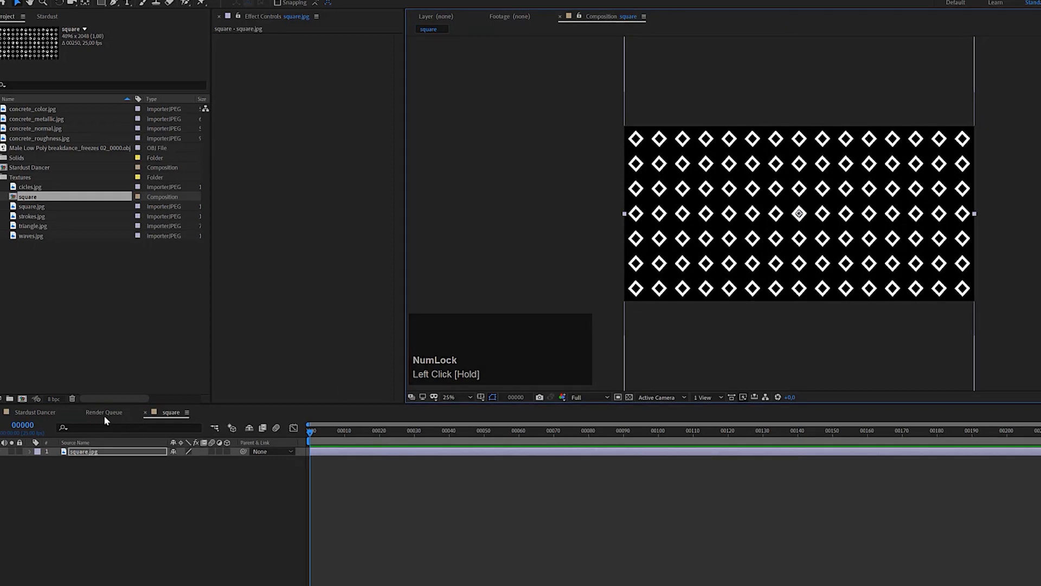
# Place the square composition below the Stardust layer in Stardust Dancer, hide it, and reopen the Stardust layer's node graph.
pyautogui.click(35, 412)
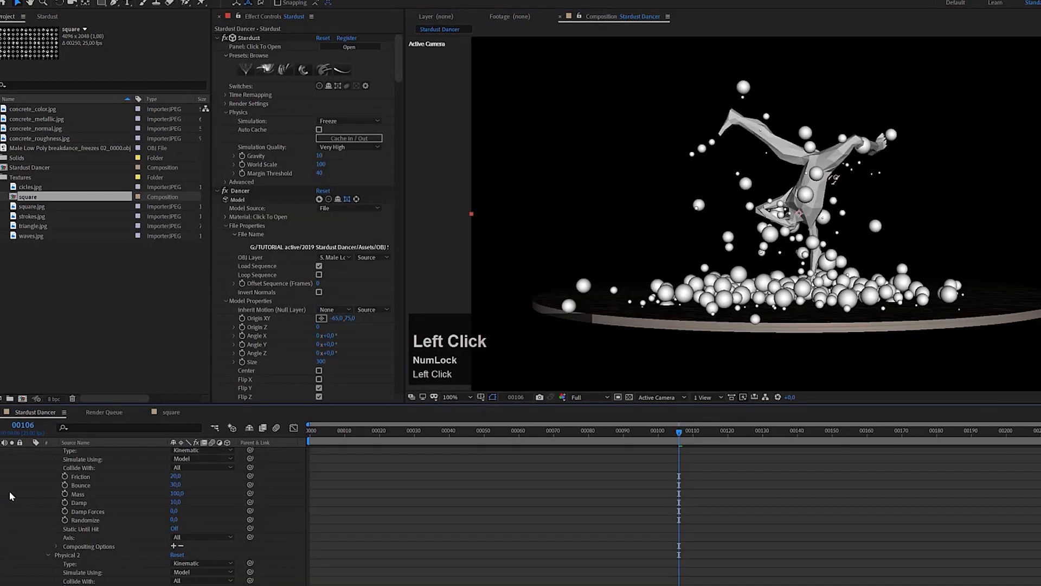
pyautogui.press('u')
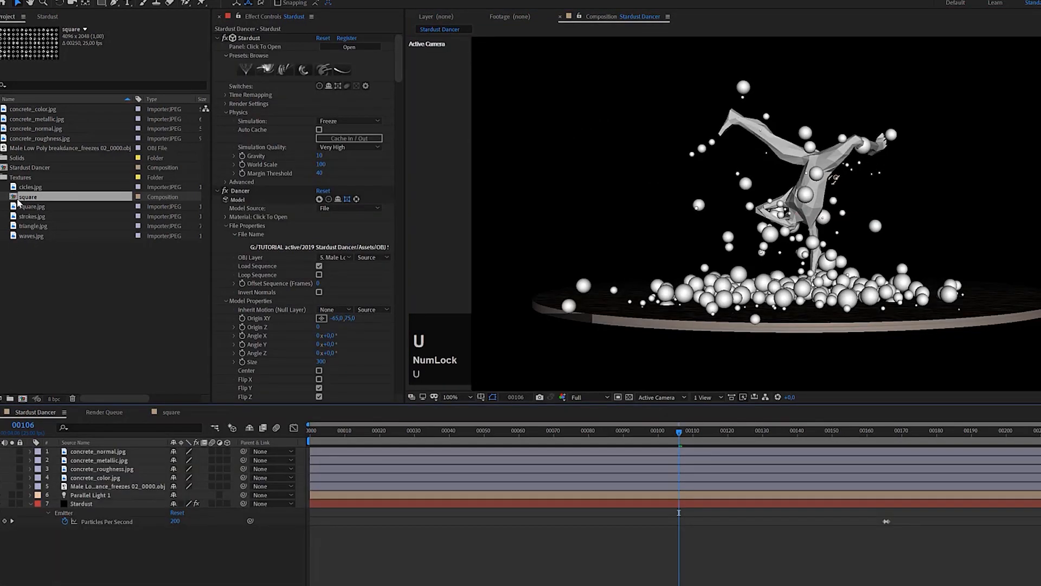
pyautogui.moveTo(17, 197); pyautogui.dragTo(26, 554)
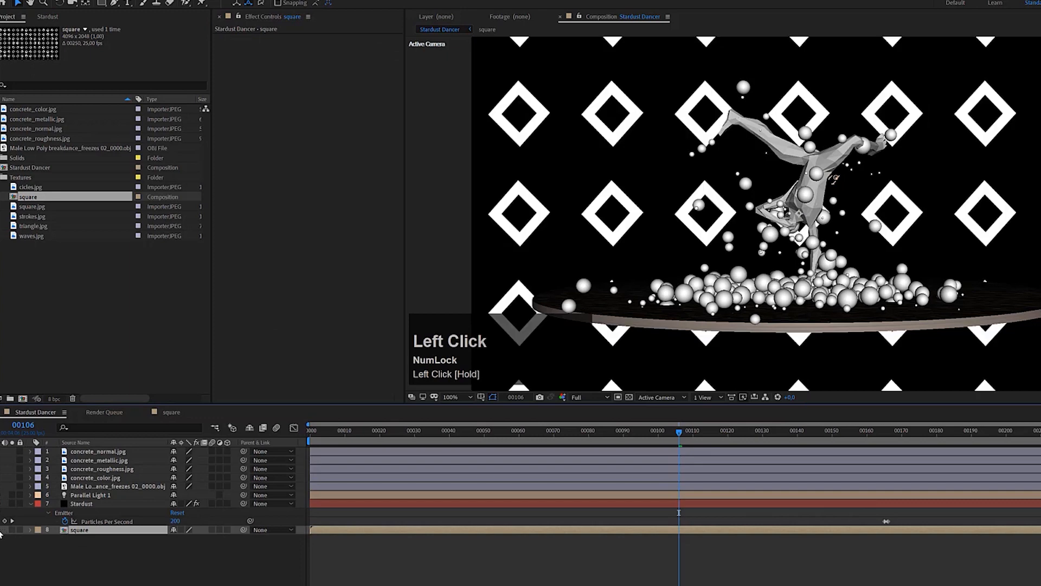
pyautogui.click(86, 505)
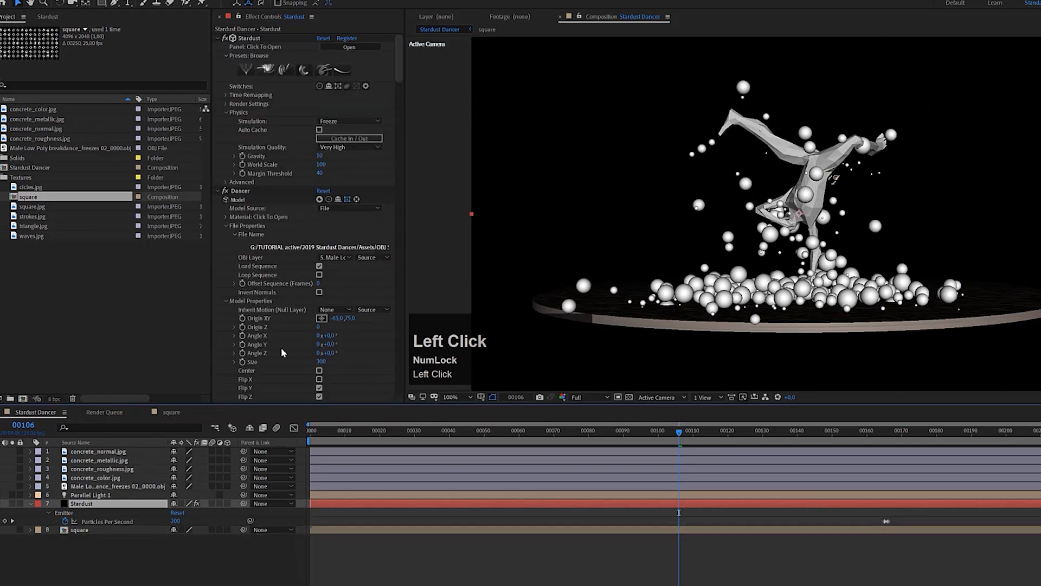
pyautogui.click(47, 17)
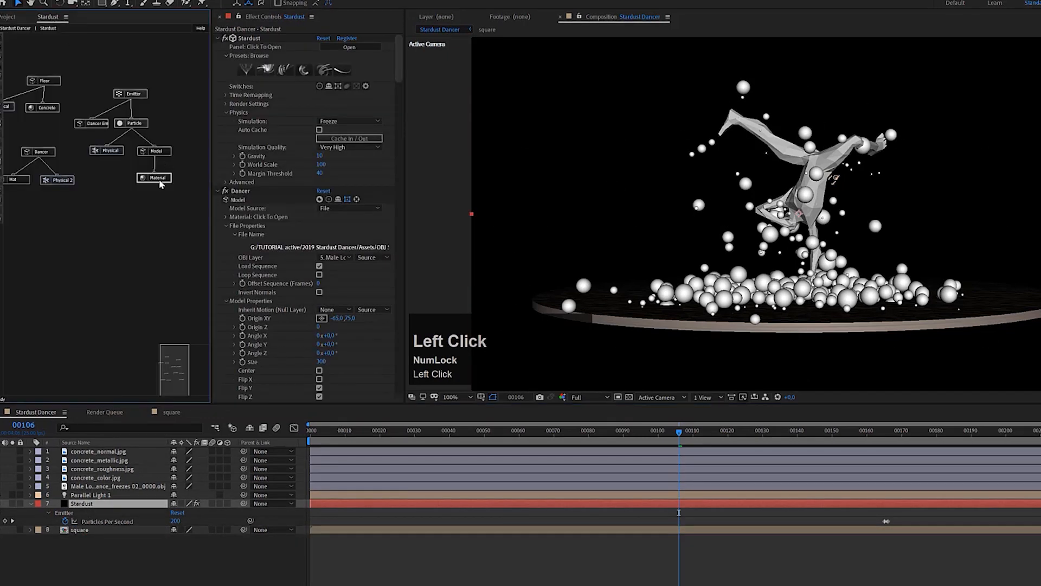
# Assign the square composition as the Diffuse Texture of the spheres' Material.
pyautogui.click(159, 181)
pyautogui.scroll(-5, 279, 274)
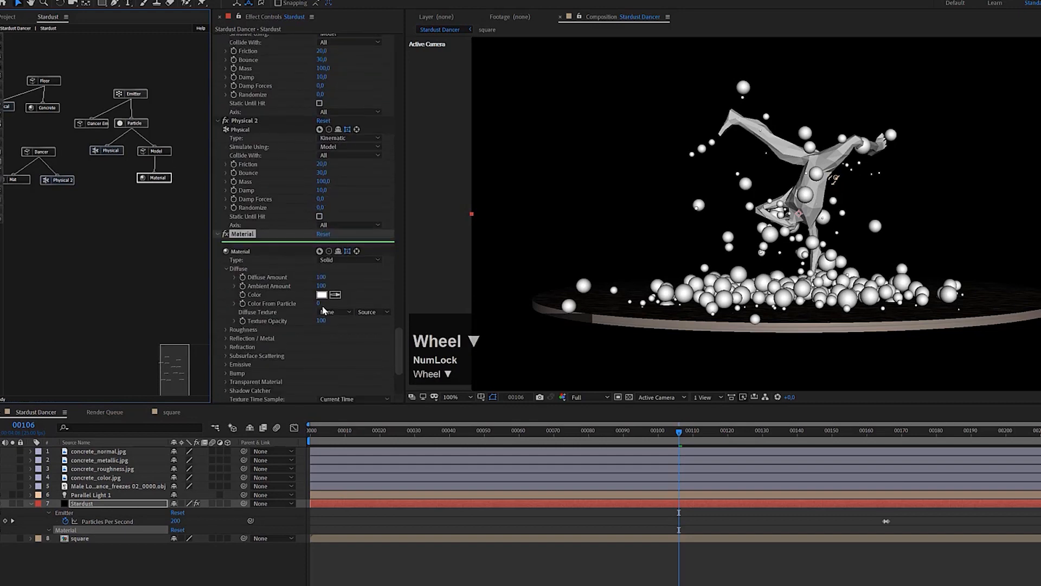
pyautogui.click(332, 313)
pyautogui.click(360, 400)
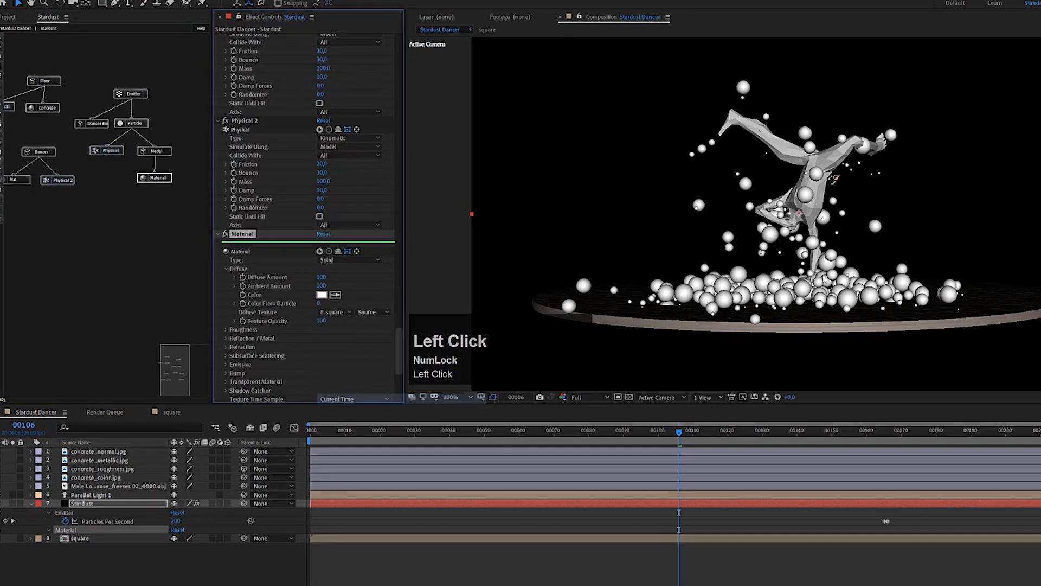
pyautogui.scroll(2, 789, 298)
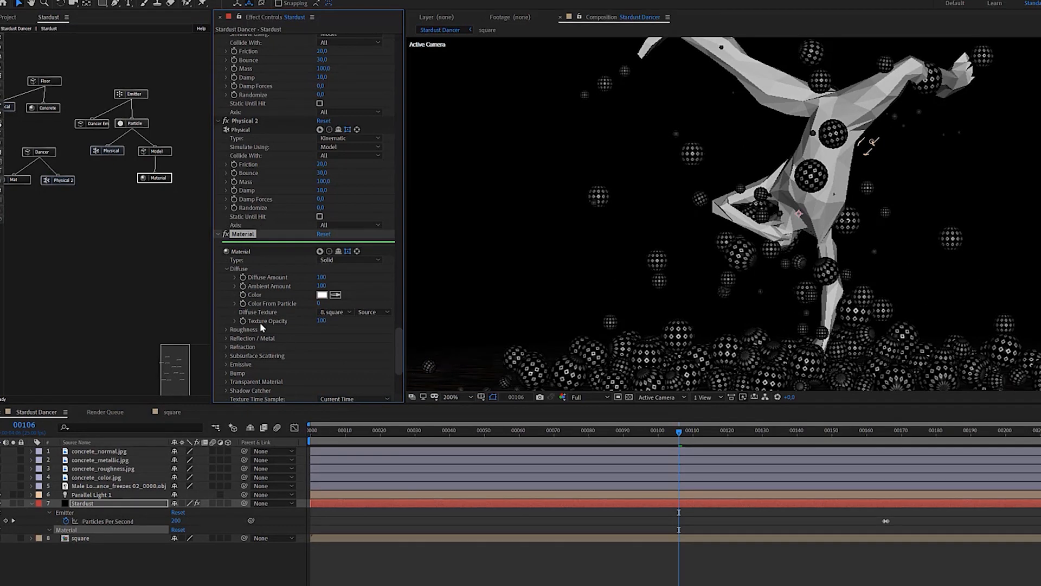
# Set the sphere Material's Roughness Amount to 65.
pyautogui.click(227, 330)
pyautogui.scroll(-3, 302, 333)
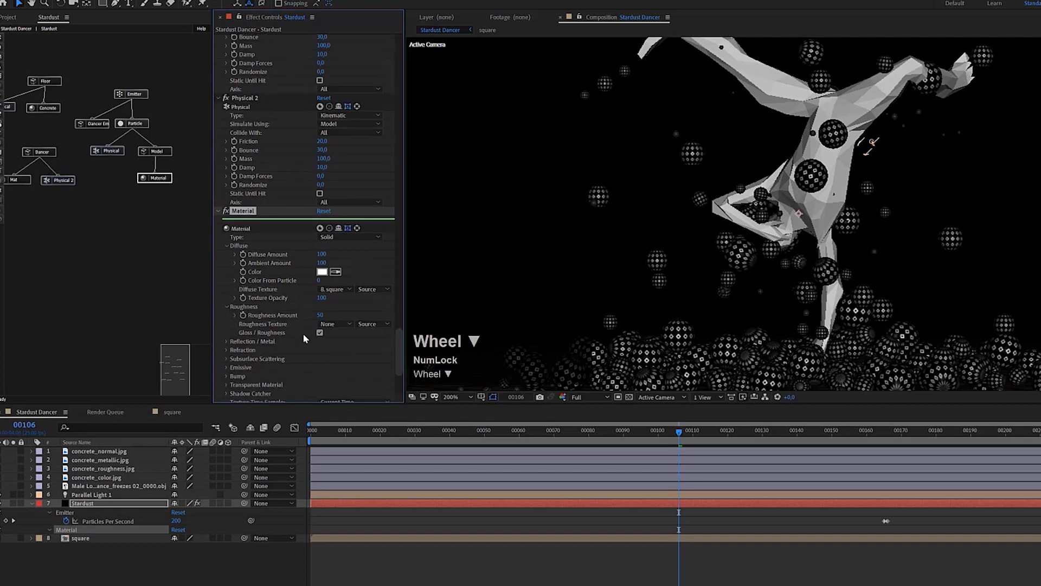
pyautogui.moveTo(320, 269); pyautogui.dragTo(341, 269)
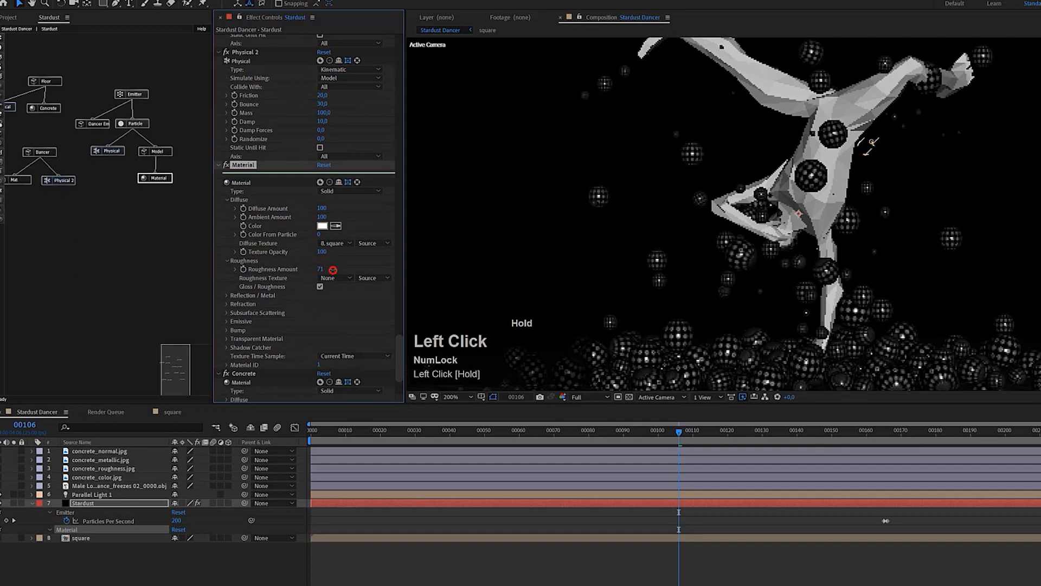
pyautogui.moveTo(333, 269)
pyautogui.mouseDown()
pyautogui.moveTo(301, 270)
pyautogui.moveTo(320, 270)
pyautogui.mouseUp()
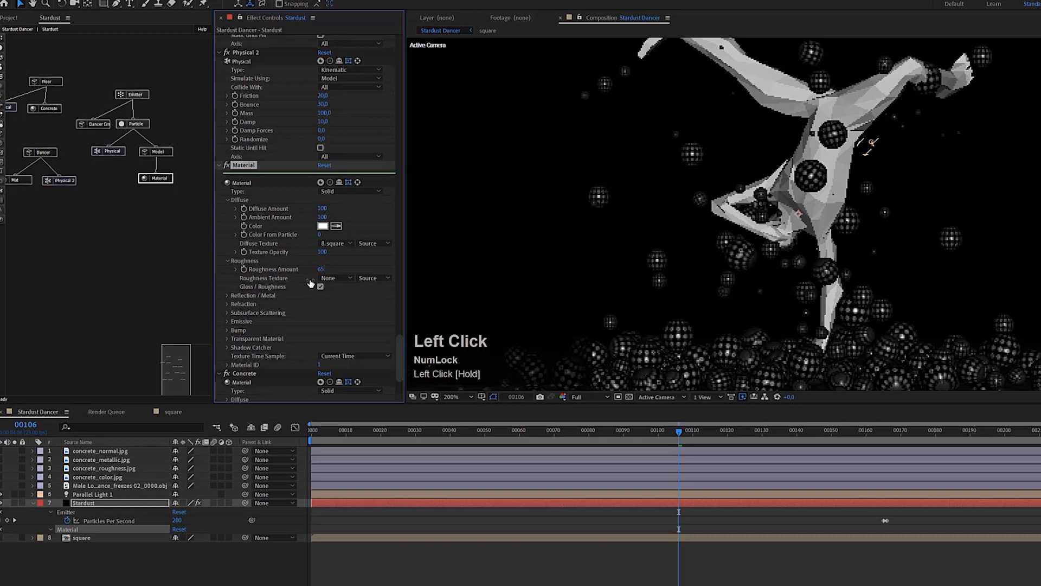
# Set the sphere Material's Reflection / Metal Amount to 60 and its Roughness Amount to 50.
pyautogui.click(227, 296)
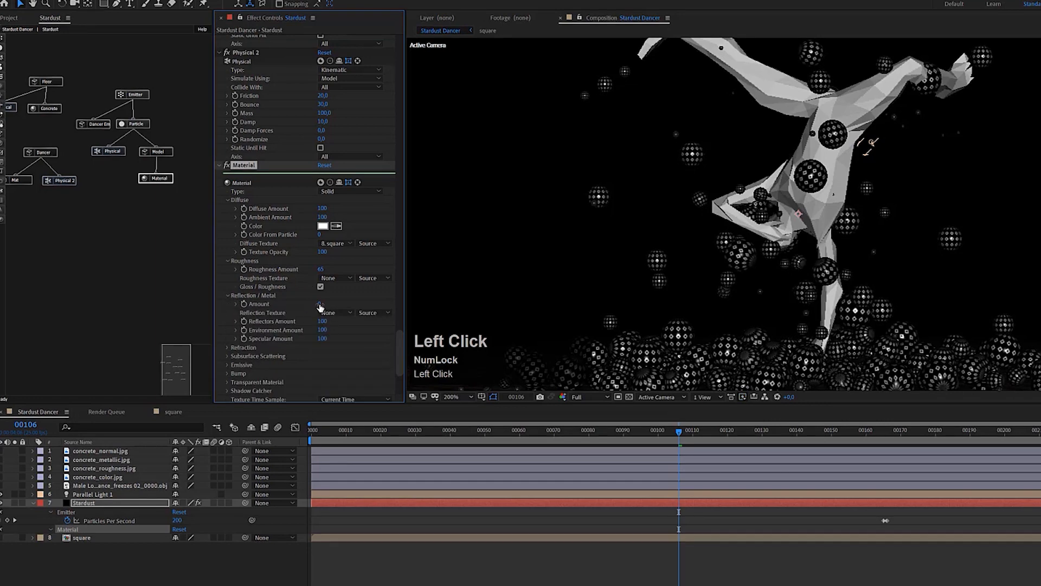
pyautogui.moveTo(319, 305); pyautogui.dragTo(341, 303)
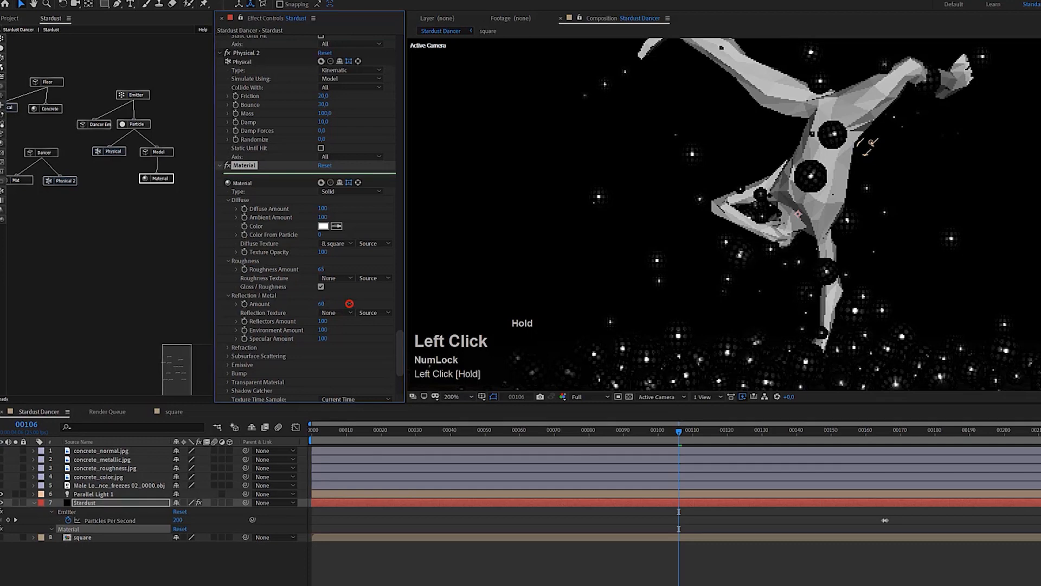
pyautogui.scroll(-2, 789, 261)
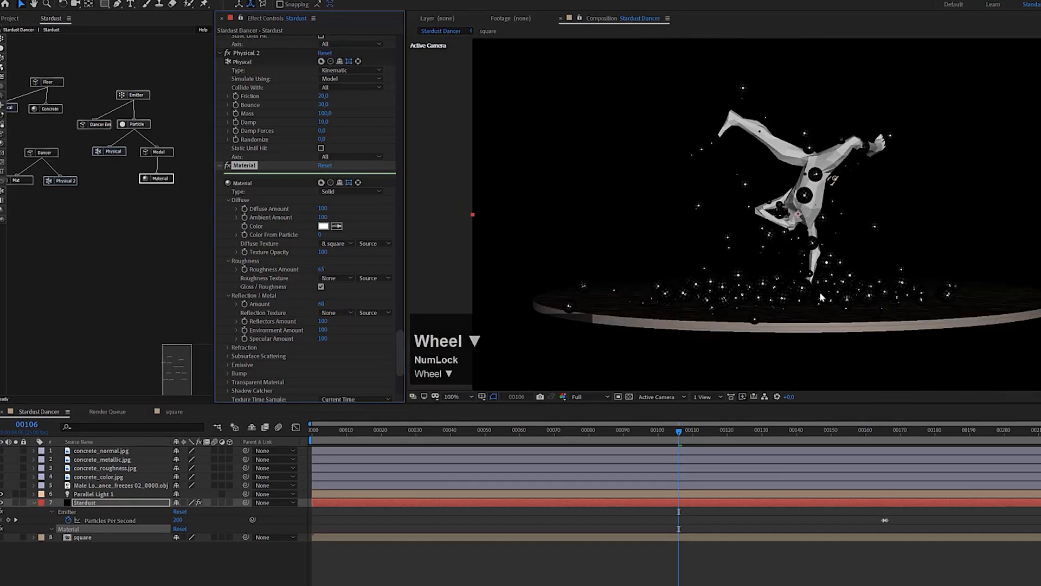
pyautogui.scroll(2, 803, 217)
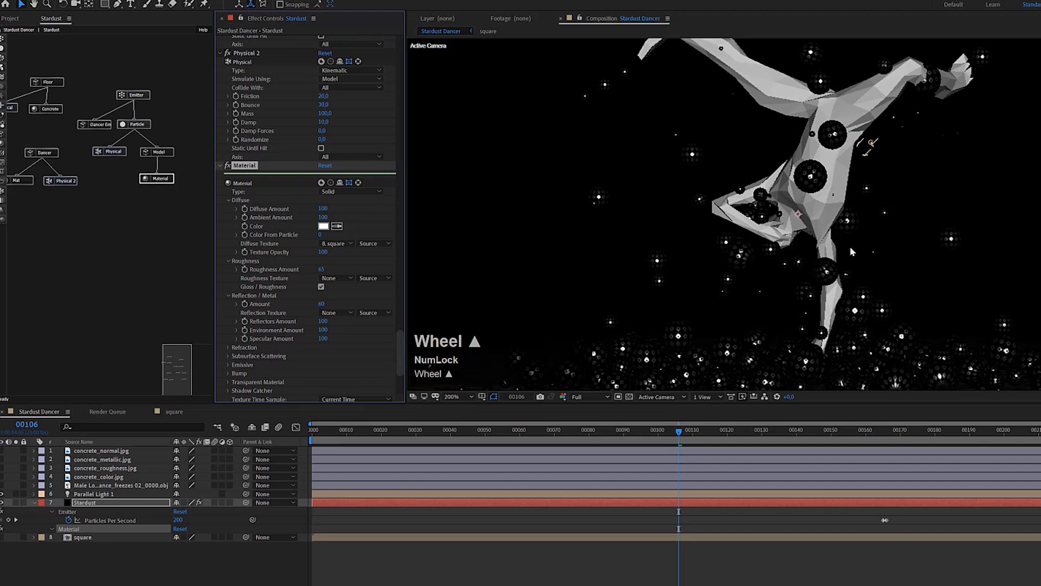
pyautogui.moveTo(322, 271); pyautogui.dragTo(315, 271)
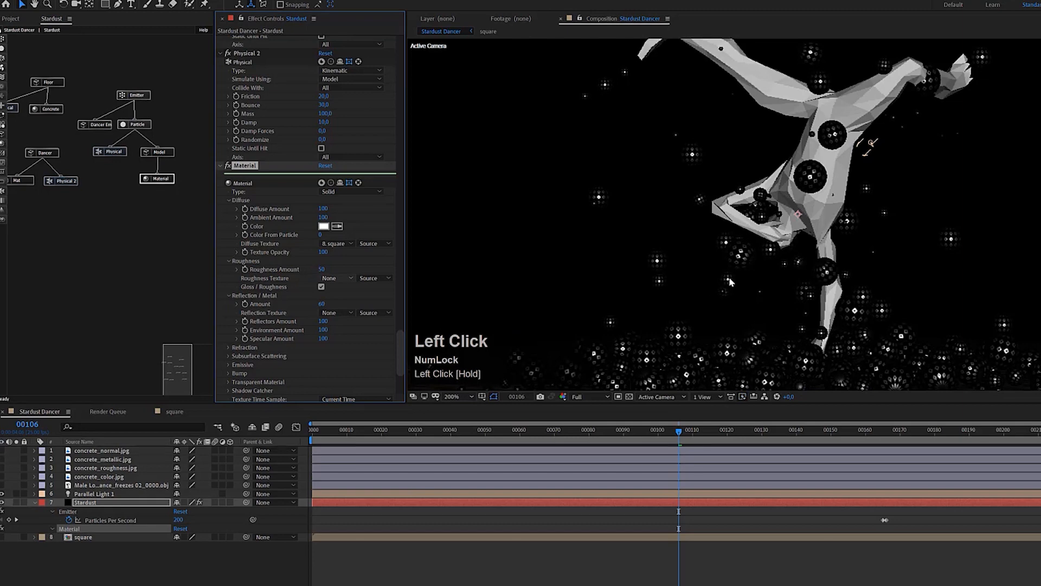
pyautogui.scroll(-2, 730, 278)
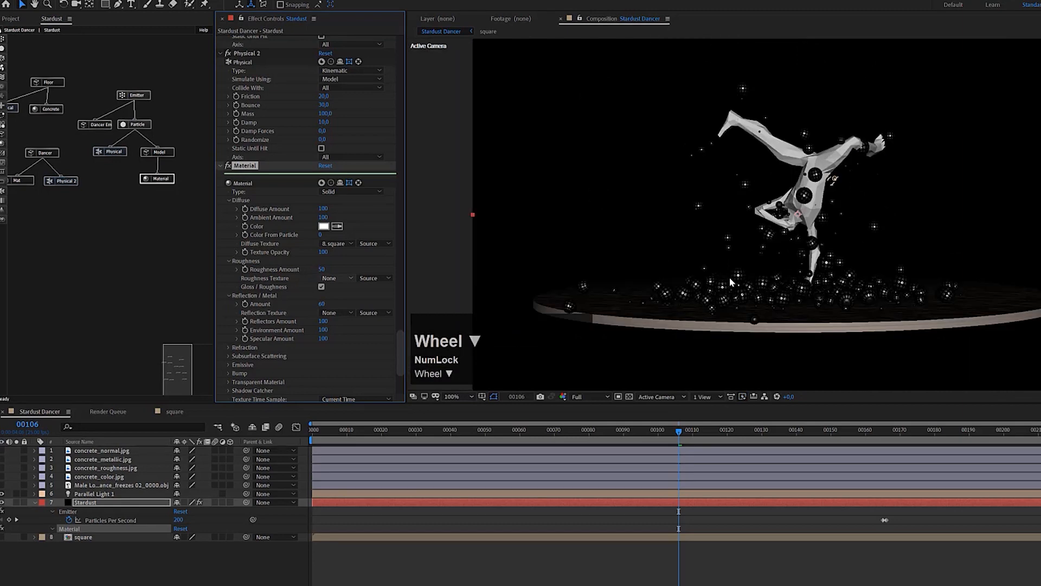
# Apply the Tint effect to the square.jpg layer in the square composition.
pyautogui.click(174, 413)
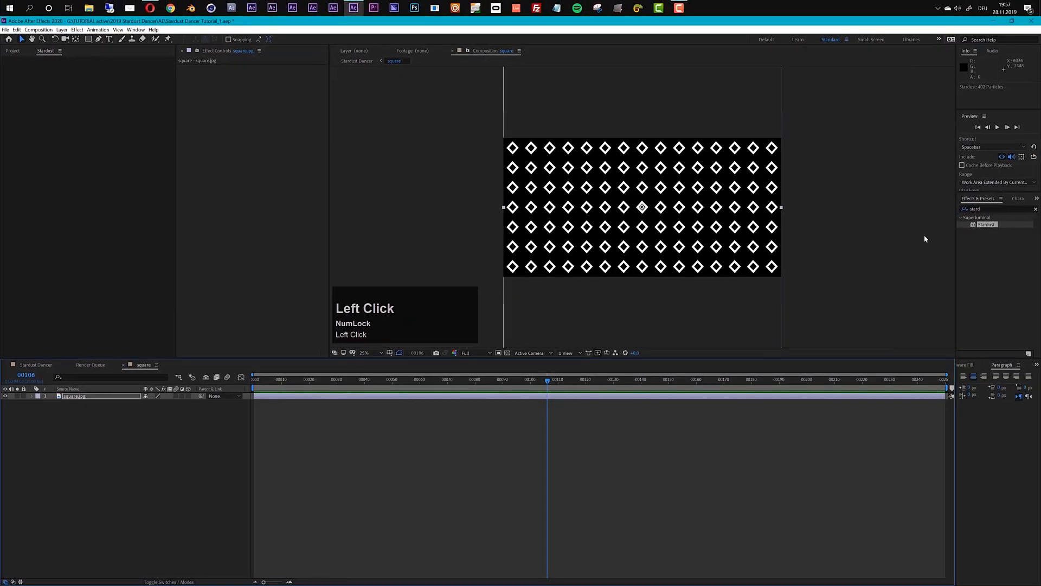
pyautogui.click(985, 209)
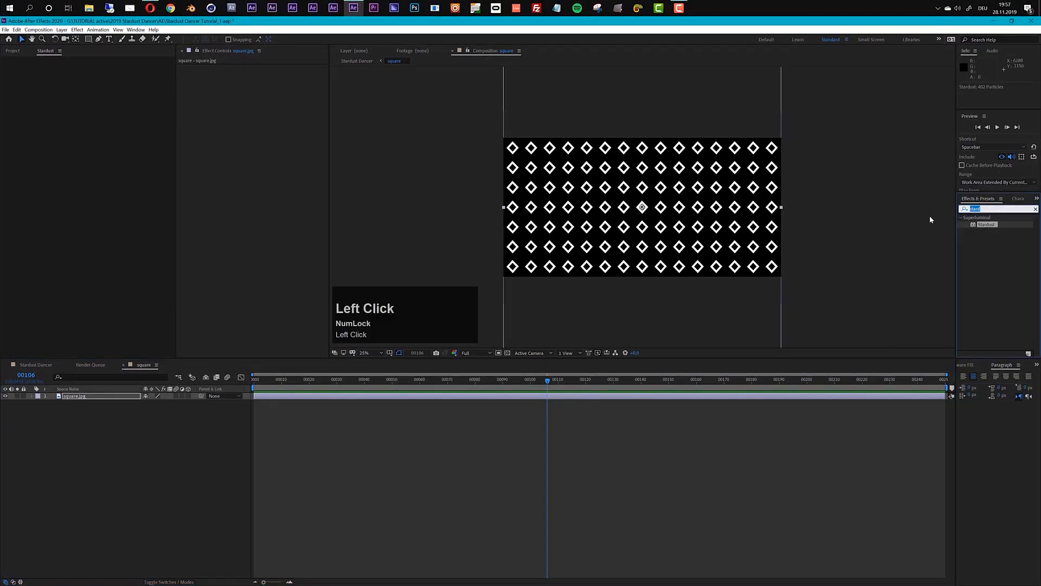
pyautogui.write('tint')
pyautogui.moveTo(988, 245); pyautogui.dragTo(670, 397)
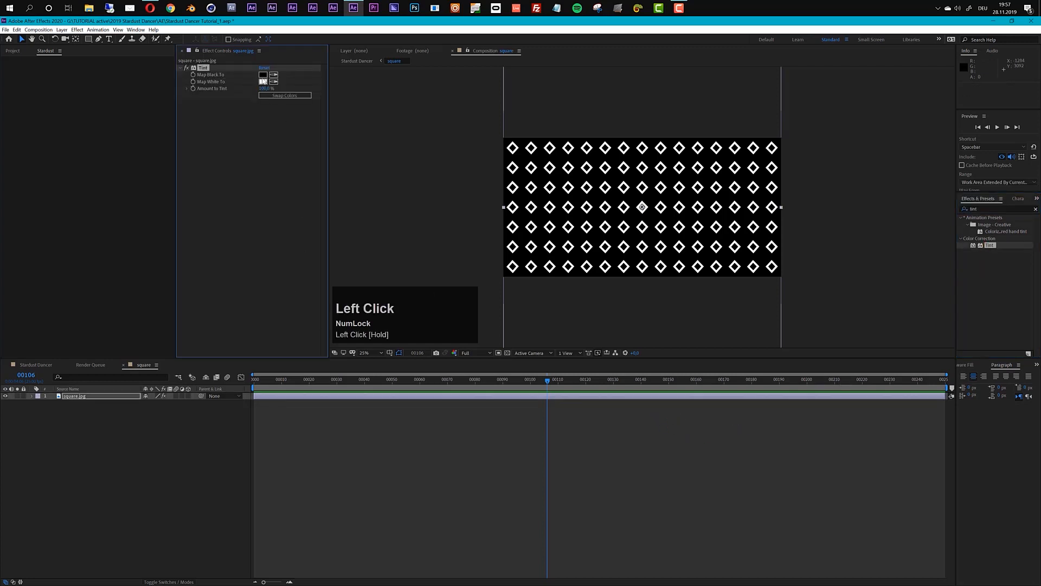
# Set the Tint effect's Map Black To color to dark blue.
pyautogui.click(263, 77)
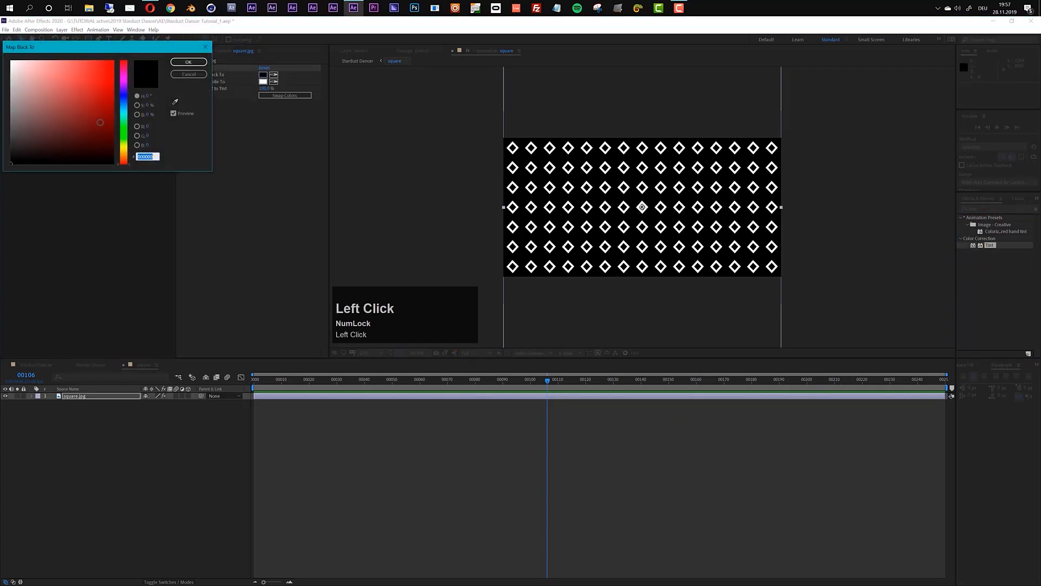
pyautogui.moveTo(124, 121)
pyautogui.mouseDown()
pyautogui.moveTo(125, 132)
pyautogui.moveTo(126, 107)
pyautogui.moveTo(110, 127)
pyautogui.mouseUp()
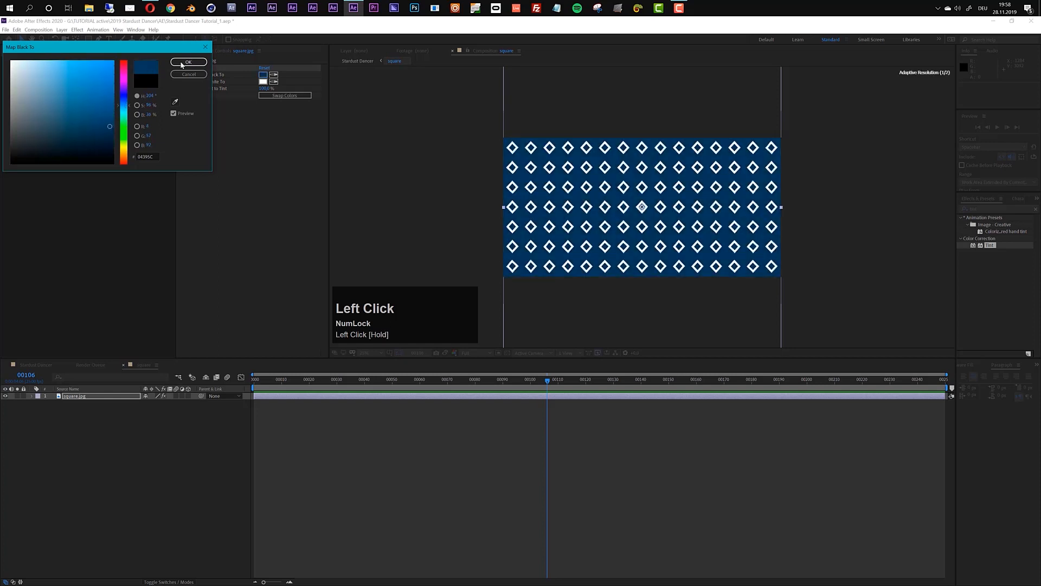
pyautogui.click(189, 61)
# Set the Tint effect's Map White To color to light pink and check the tinted spheres in Stardust Dancer.
pyautogui.click(264, 82)
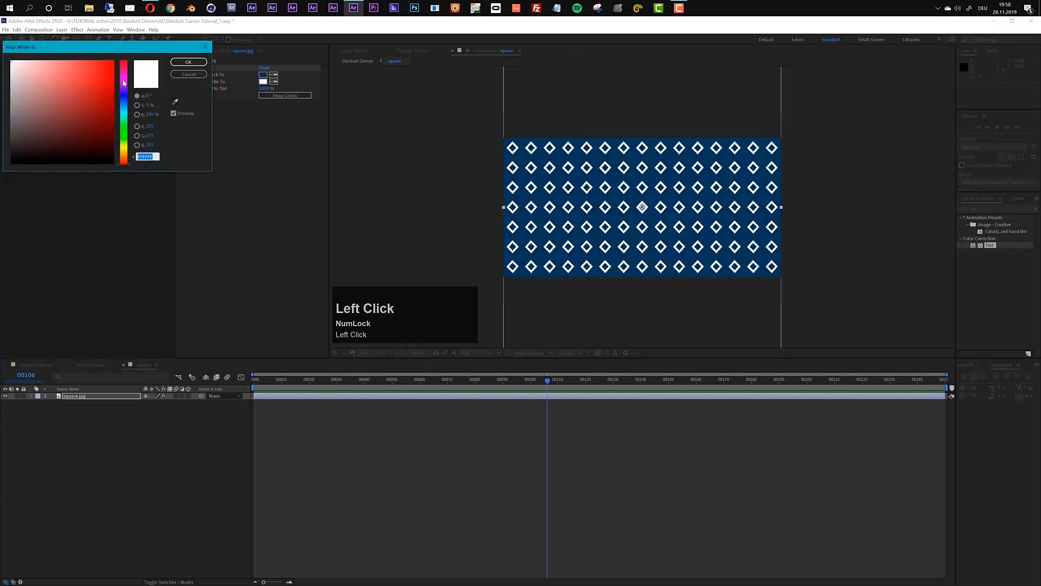
pyautogui.moveTo(125, 102); pyautogui.dragTo(124, 82)
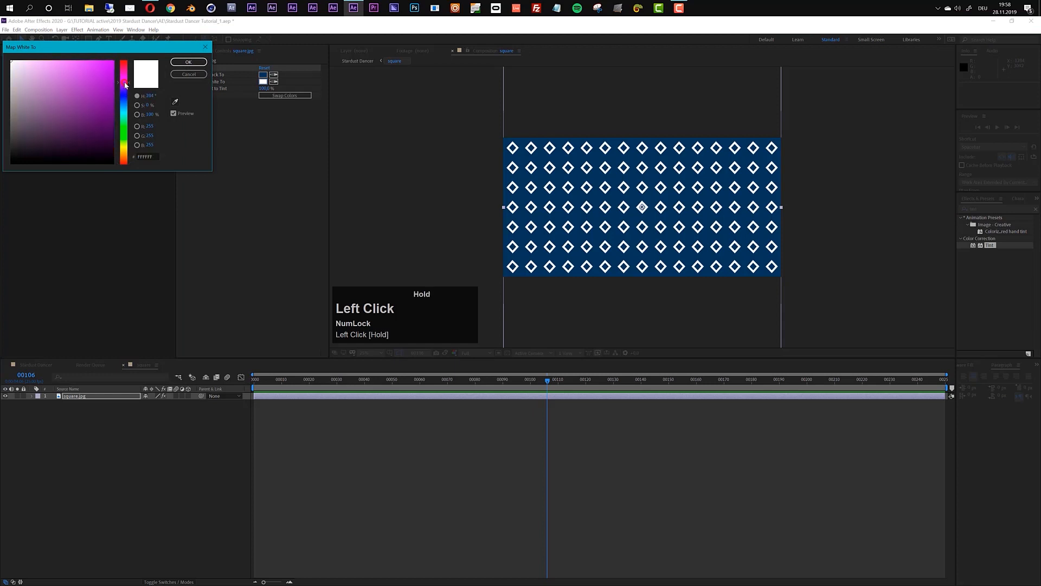
pyautogui.click(58, 63)
pyautogui.click(188, 62)
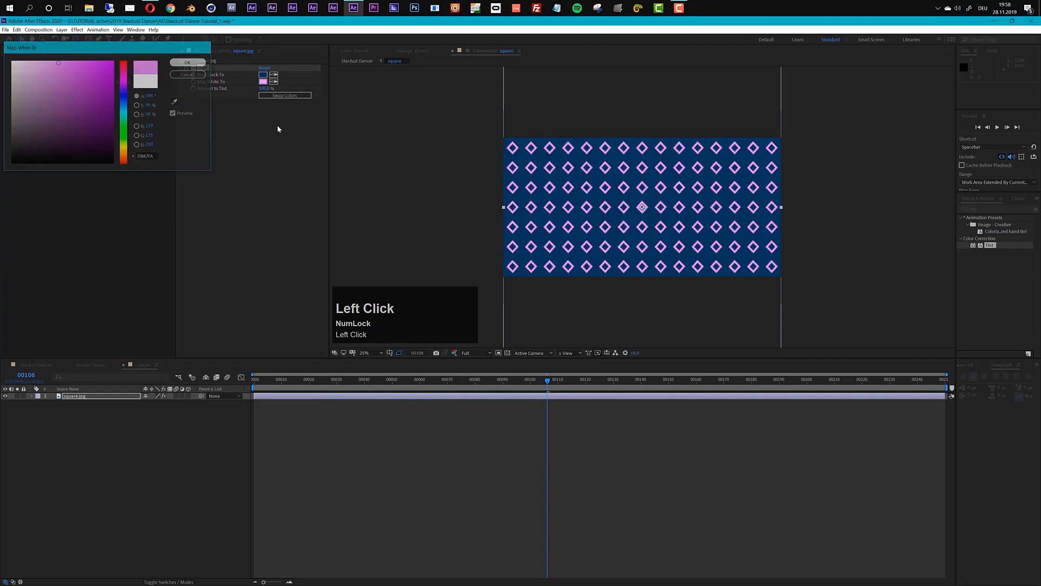
pyautogui.click(32, 369)
pyautogui.scroll(2, 670, 280)
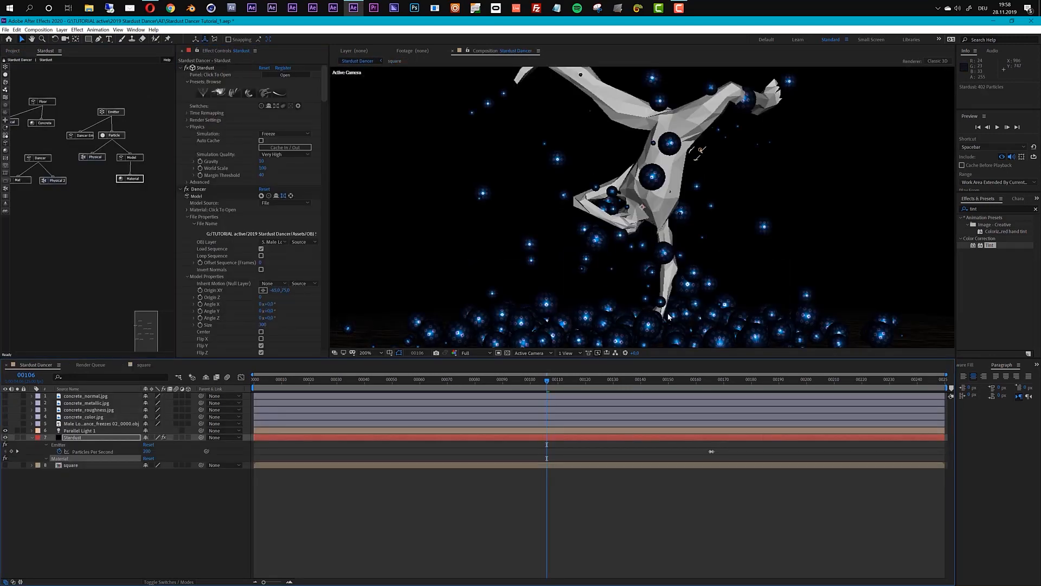
# Reopen the square composition and change the Tint effect's Map Black To color to the near-black gray 181818.
pyautogui.click(140, 365)
pyautogui.click(263, 75)
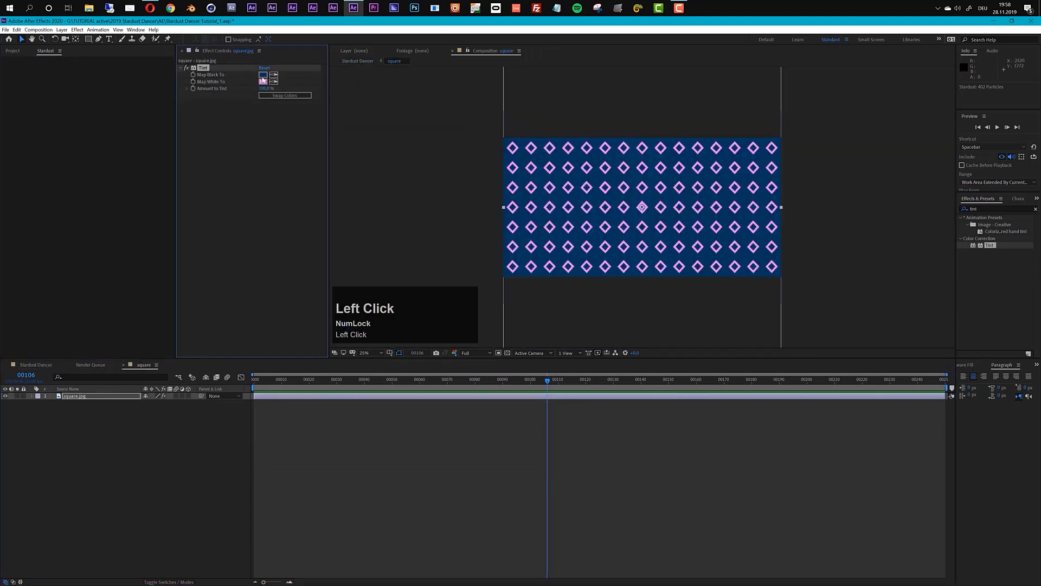
pyautogui.moveTo(33, 141); pyautogui.dragTo(1, 152)
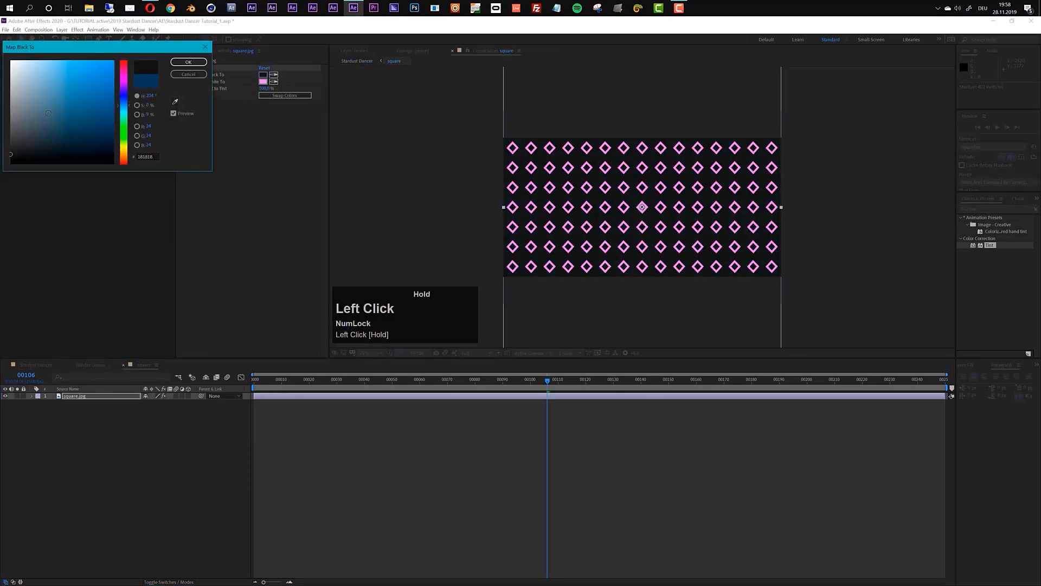
# Tint the square texture by mapping black to dark grey 181818 and white to pure white, and return to the Stardust Dancer composition.
pyautogui.click(188, 62)
pyautogui.click(263, 81)
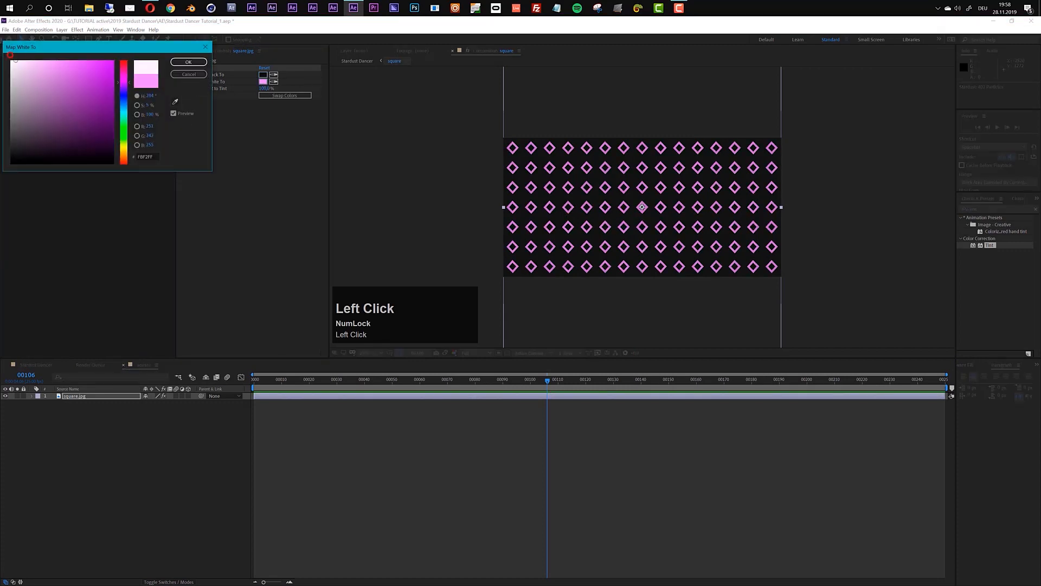
pyautogui.moveTo(10, 55); pyautogui.dragTo(5, 52)
pyautogui.click(188, 62)
pyautogui.click(43, 364)
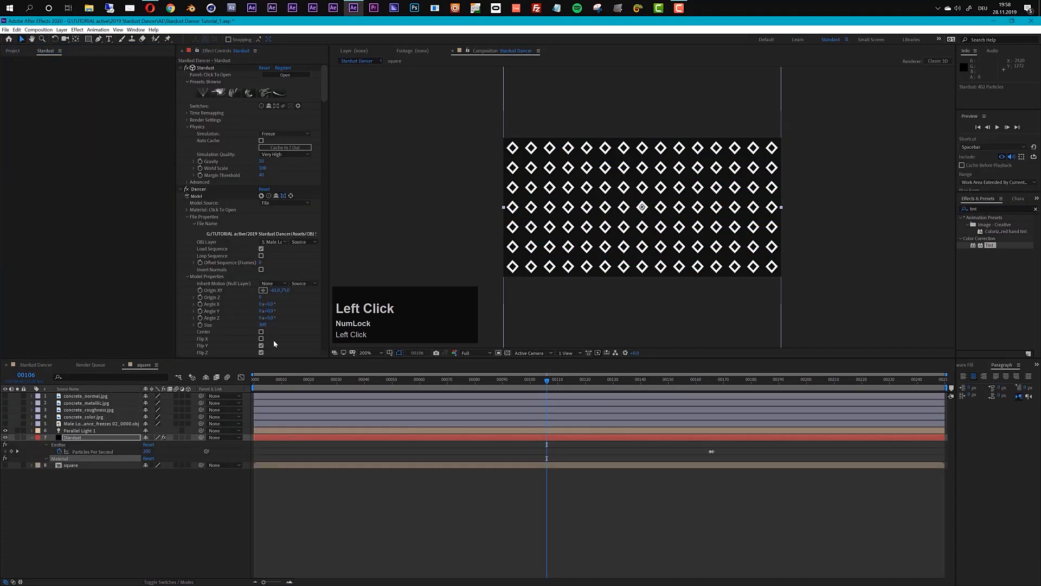
pyautogui.scroll(1, 631, 267)
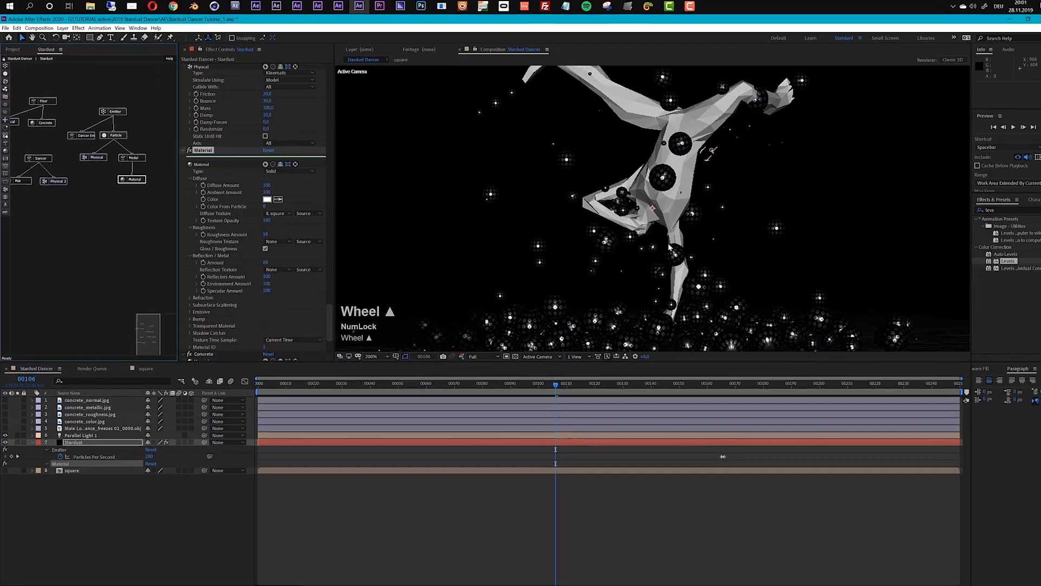
pyautogui.scroll(-1, 630, 266)
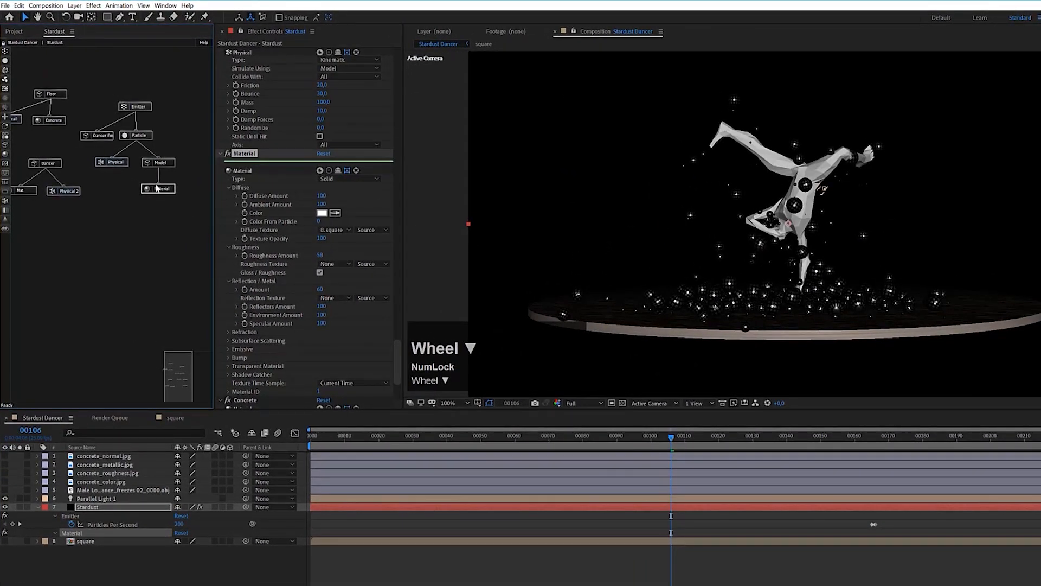
# Look through the concrete texture images in the project and create a new composition from concrete_roughness.jpg.
pyautogui.click(22, 33)
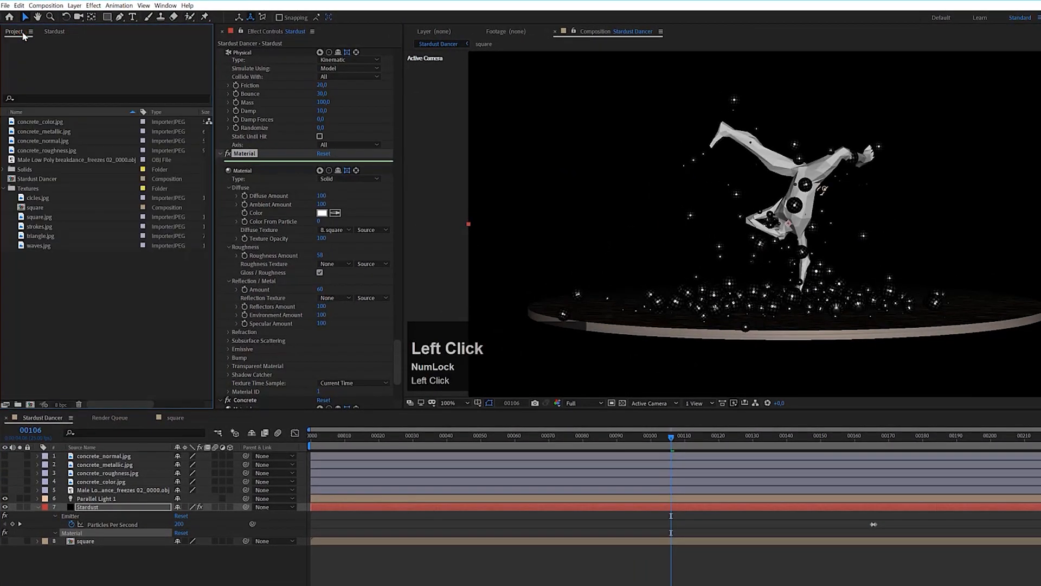
pyautogui.click(59, 133)
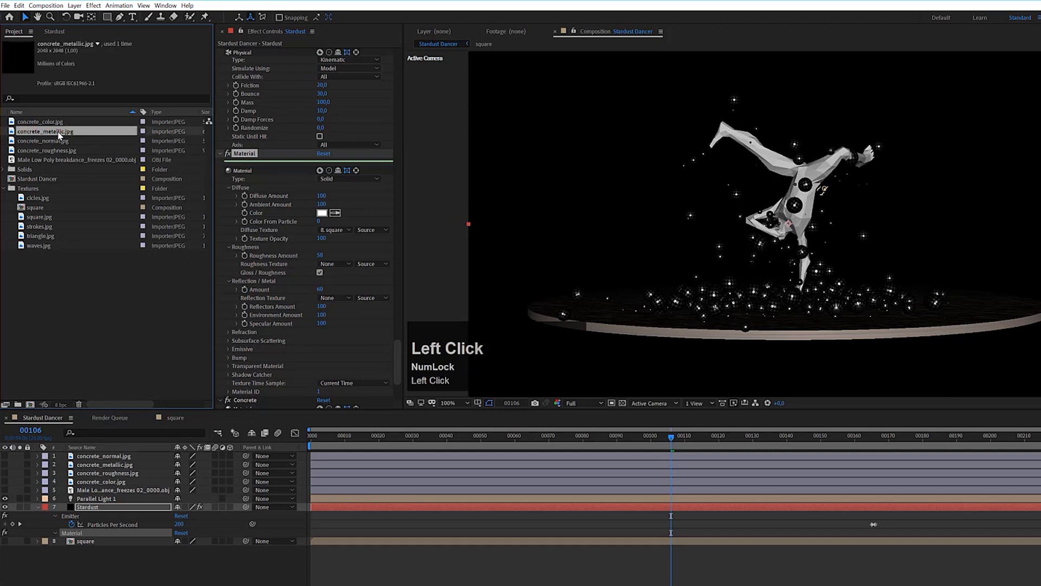
pyautogui.click(51, 123)
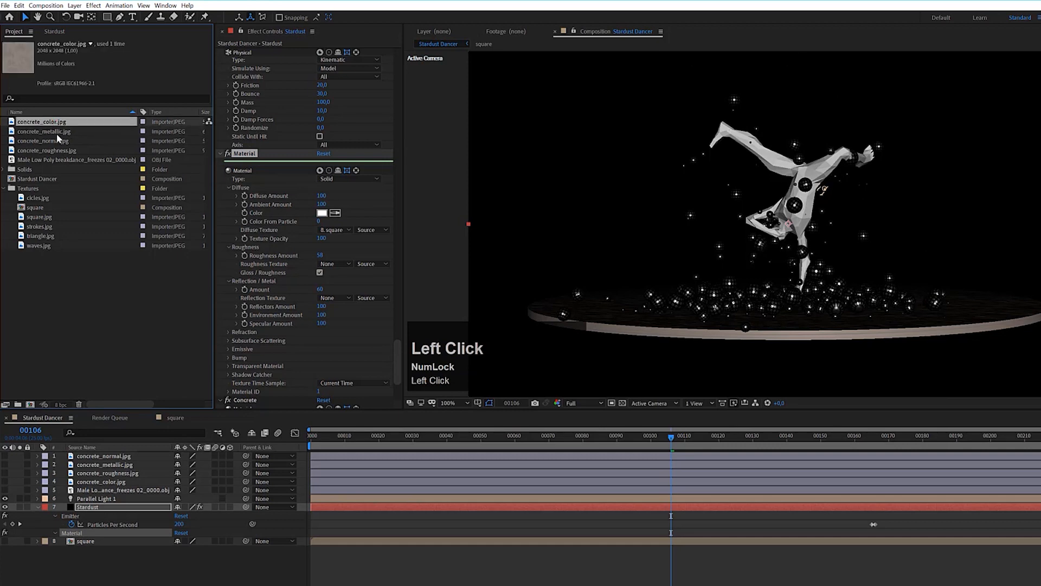
pyautogui.click(54, 142)
pyautogui.click(58, 152)
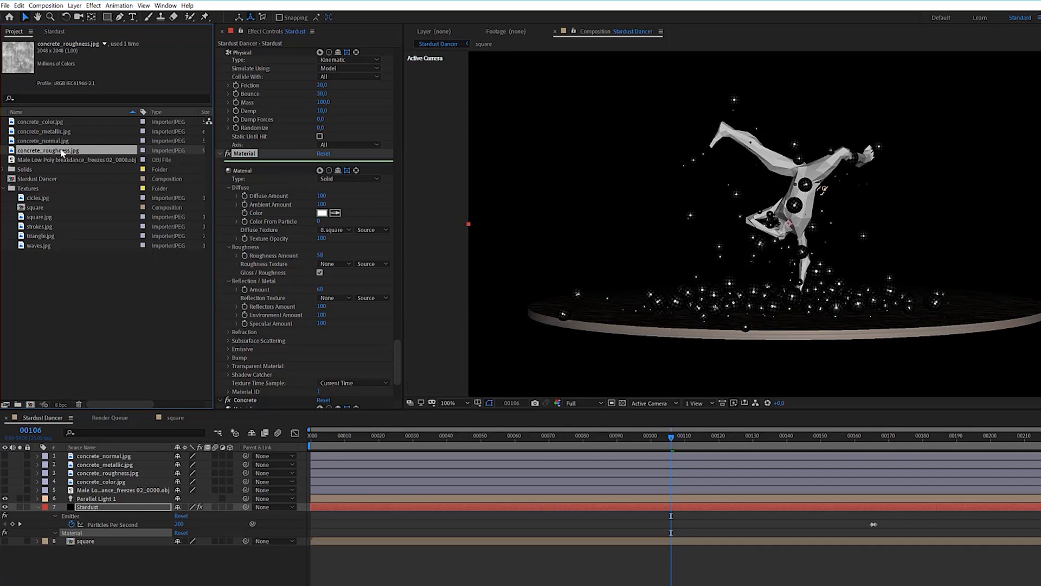
pyautogui.moveTo(38, 152); pyautogui.dragTo(30, 406)
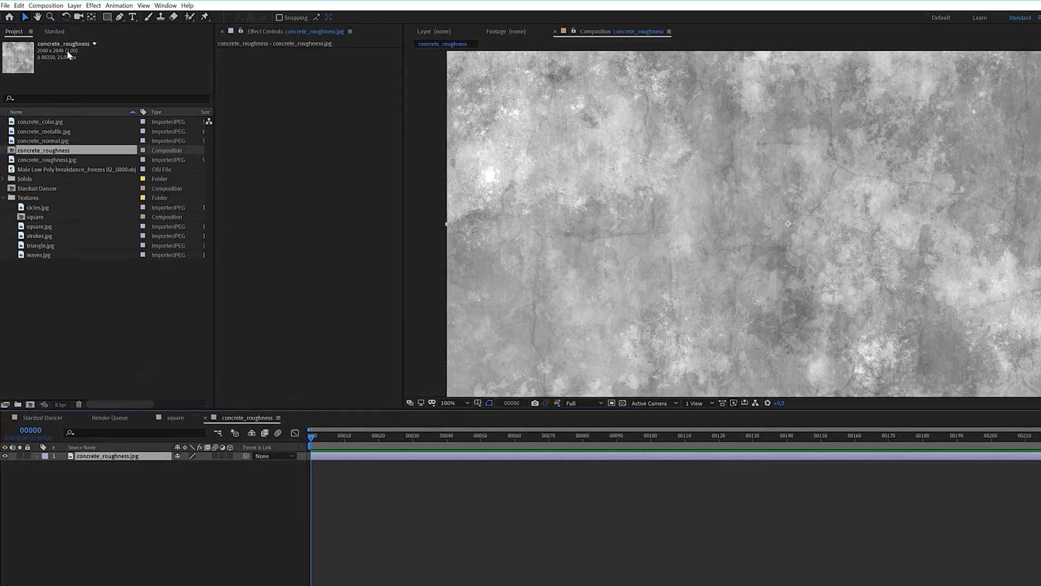
# Add the concrete_roughness composition as the bottom layer of the Stardust Dancer composition and hide it.
pyautogui.click(55, 32)
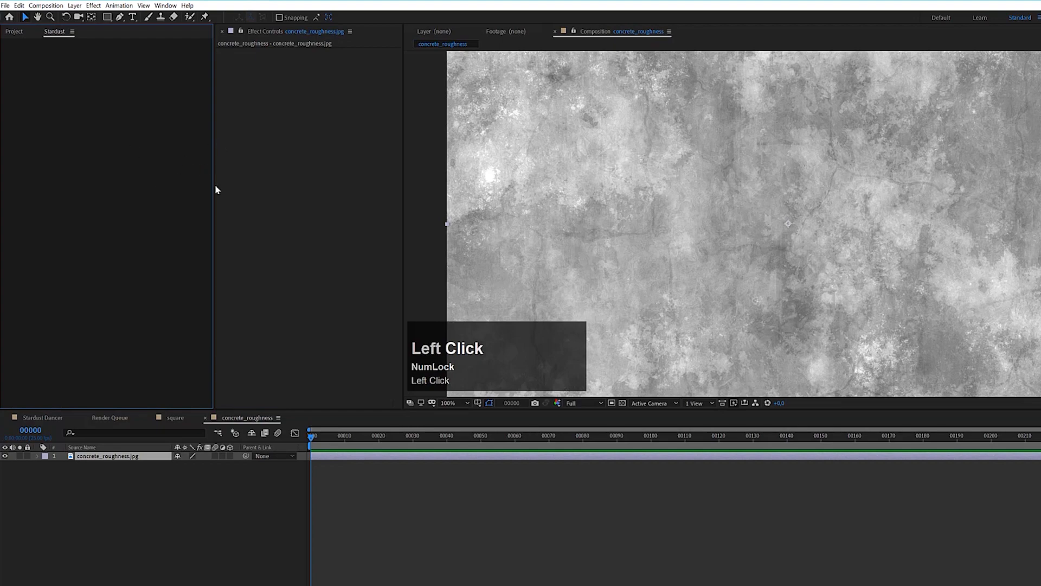
pyautogui.click(183, 416)
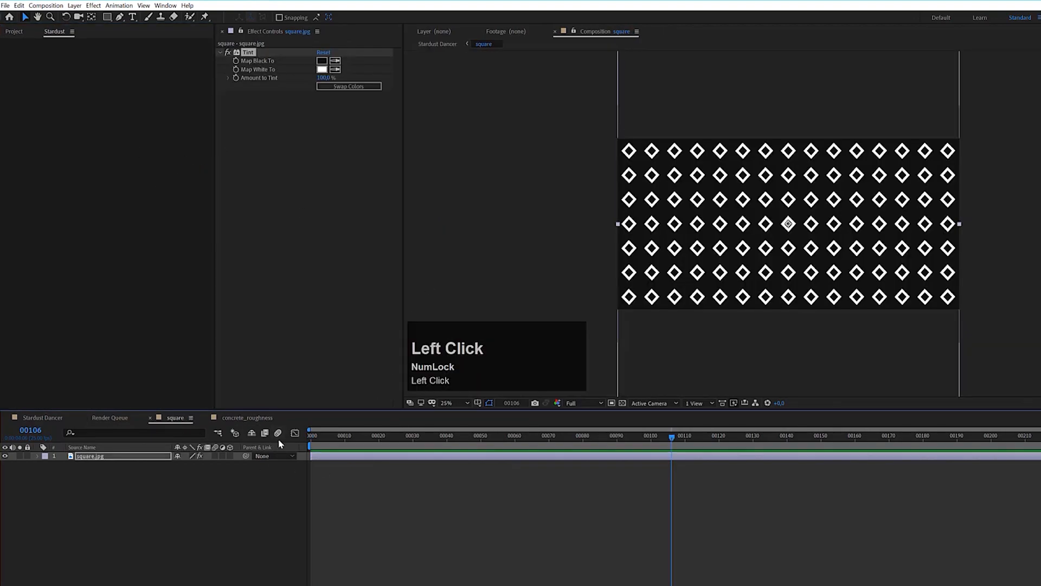
pyautogui.click(34, 419)
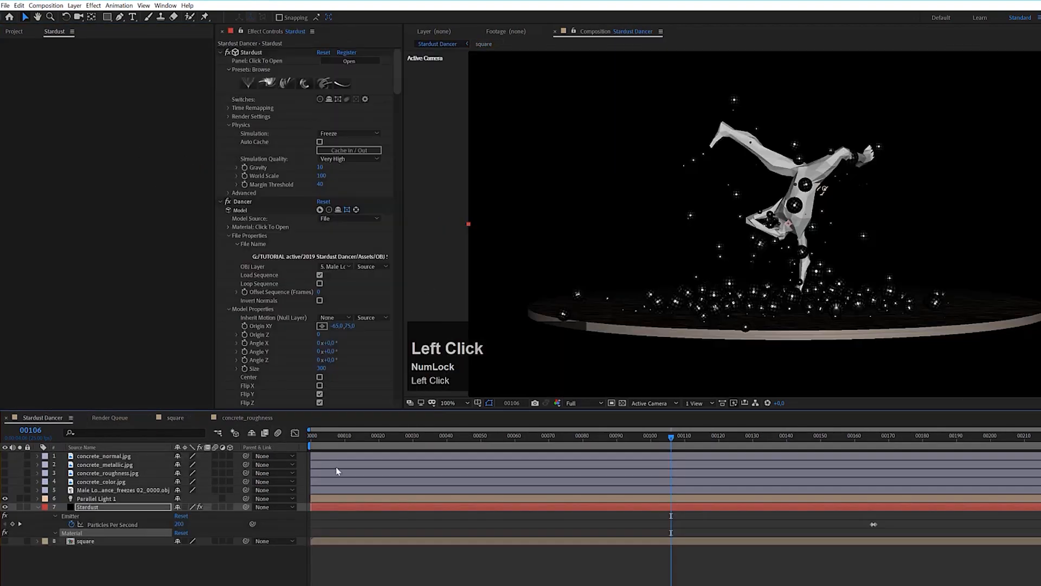
pyautogui.click(11, 31)
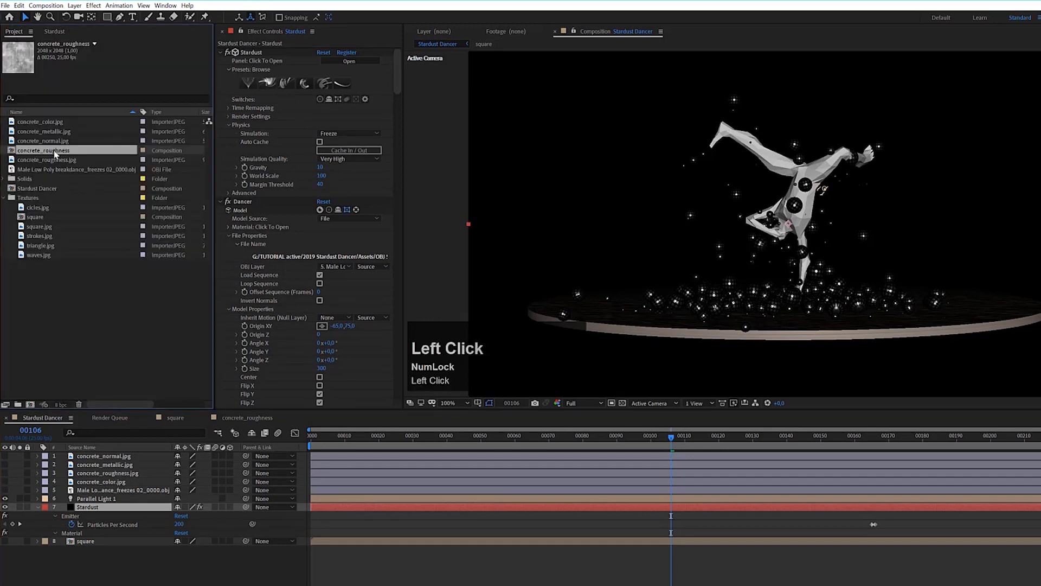
pyautogui.moveTo(55, 154); pyautogui.dragTo(82, 562)
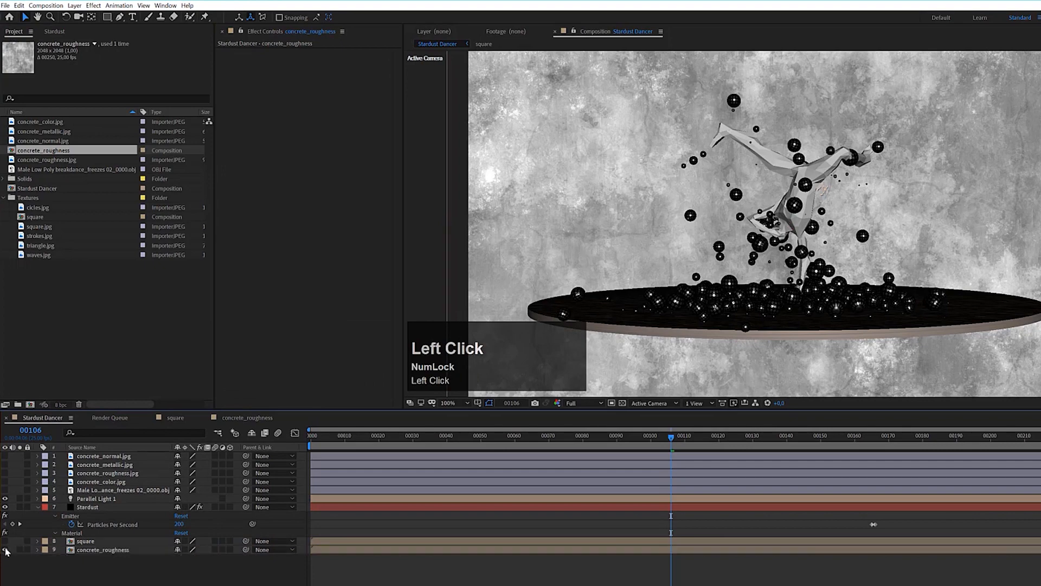
pyautogui.click(6, 549)
# Assign the concrete_roughness layer as the roughness texture of the Material node under the particle's Model node.
pyautogui.click(53, 31)
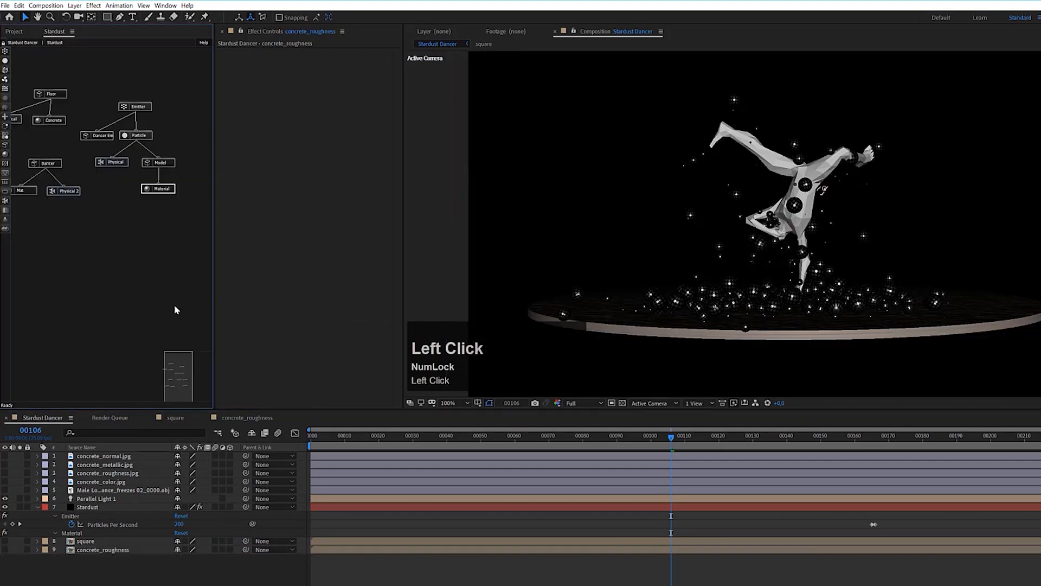
pyautogui.click(160, 193)
pyautogui.scroll(-6, 323, 294)
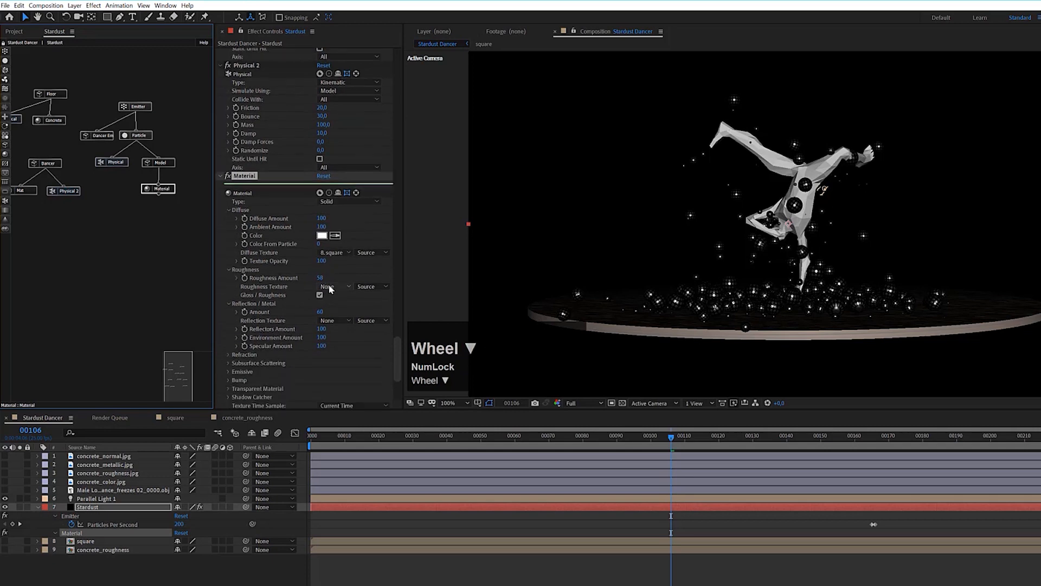
pyautogui.click(330, 286)
pyautogui.click(365, 382)
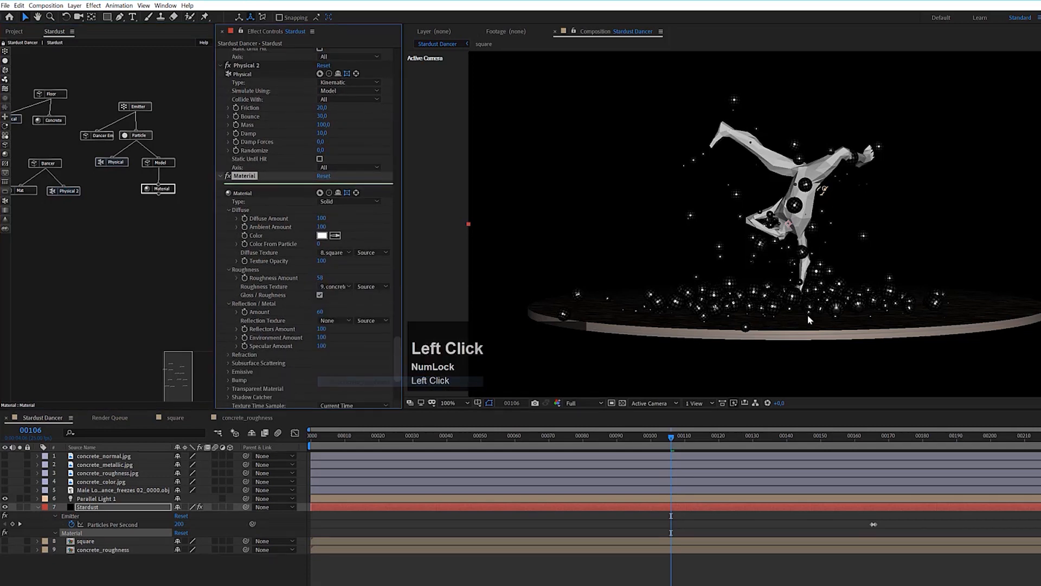
pyautogui.scroll(1, 793, 316)
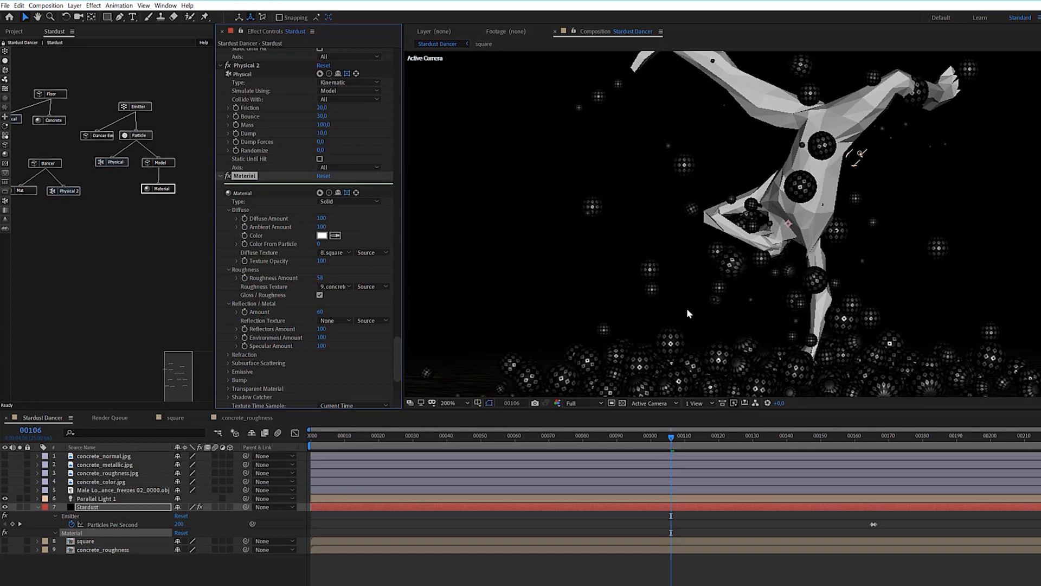
# Duplicate the particle's Model and Material nodes, place the copies beside the originals and connect the copied Model to the Particle node.
pyautogui.moveTo(184, 150); pyautogui.dragTo(156, 225)
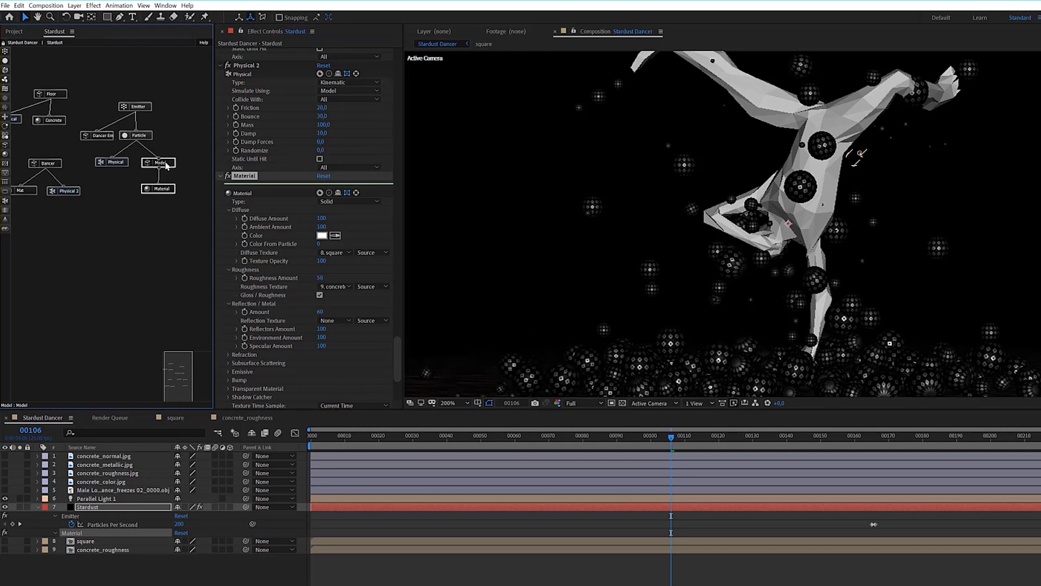
pyautogui.click(165, 192)
pyautogui.hotkey('ctrl', 'd')
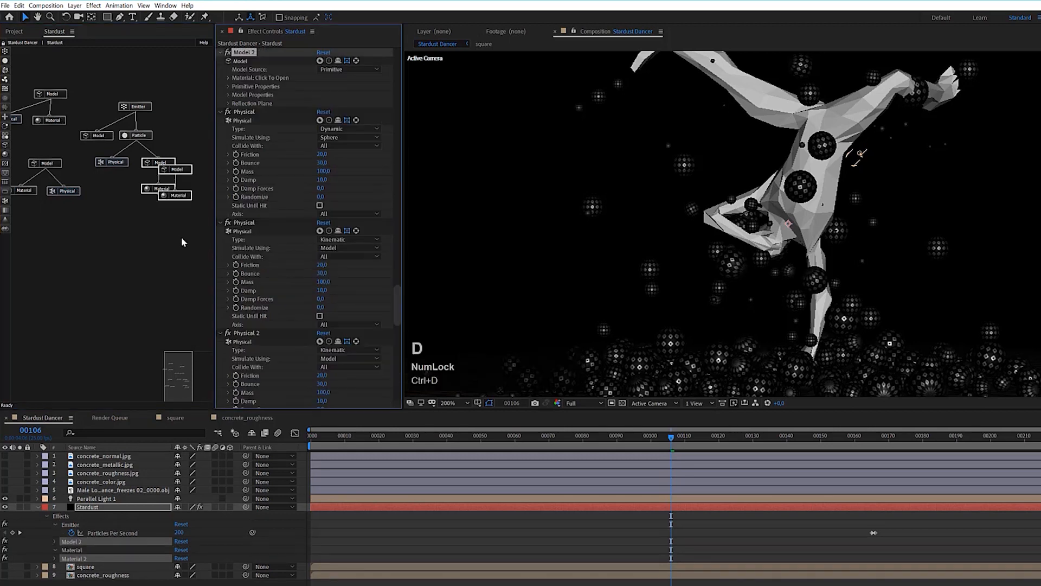
pyautogui.click(182, 239)
pyautogui.moveTo(194, 148); pyautogui.dragTo(187, 230)
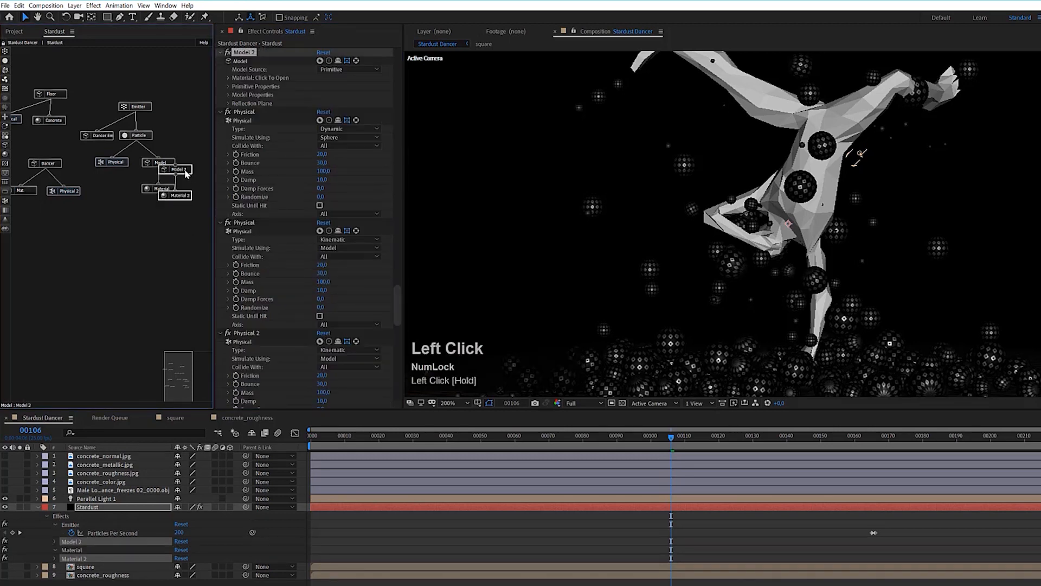
pyautogui.moveTo(187, 173); pyautogui.dragTo(142, 140)
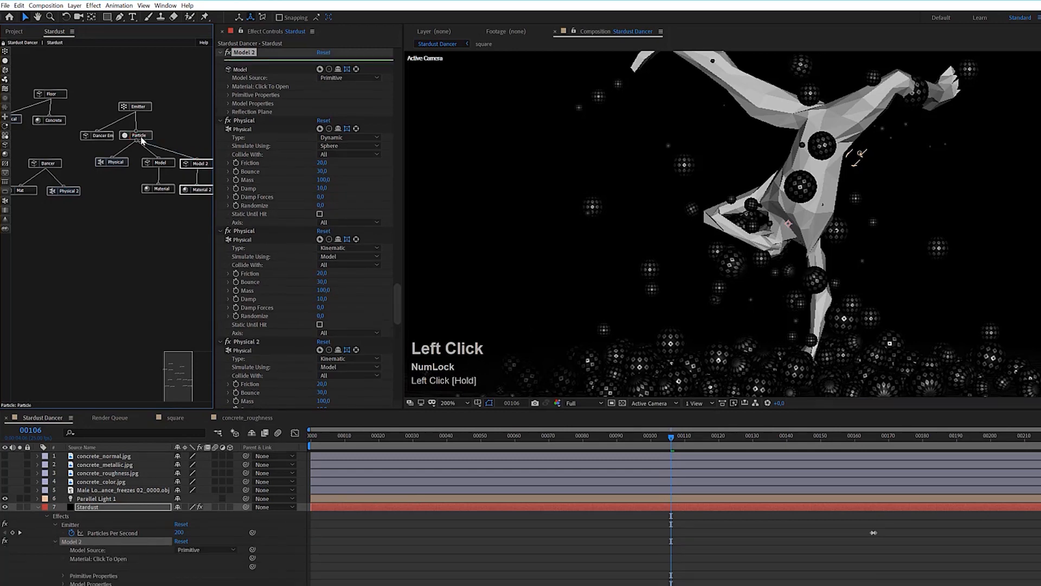
# Set the Particle node's Use Model(s) option to Random.
pyautogui.click(141, 137)
pyautogui.scroll(-3, 320, 321)
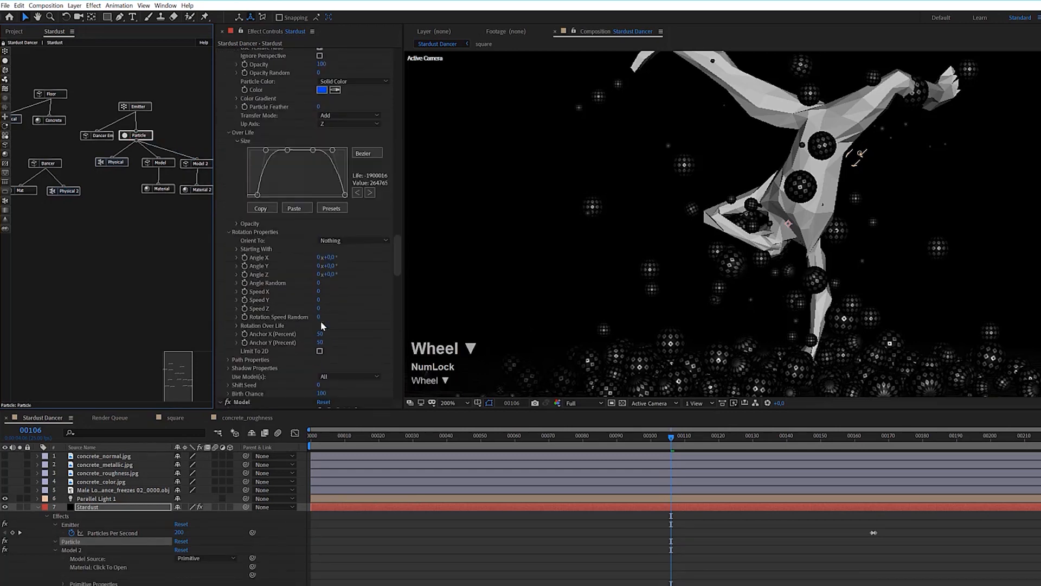
pyautogui.scroll(-1, 321, 325)
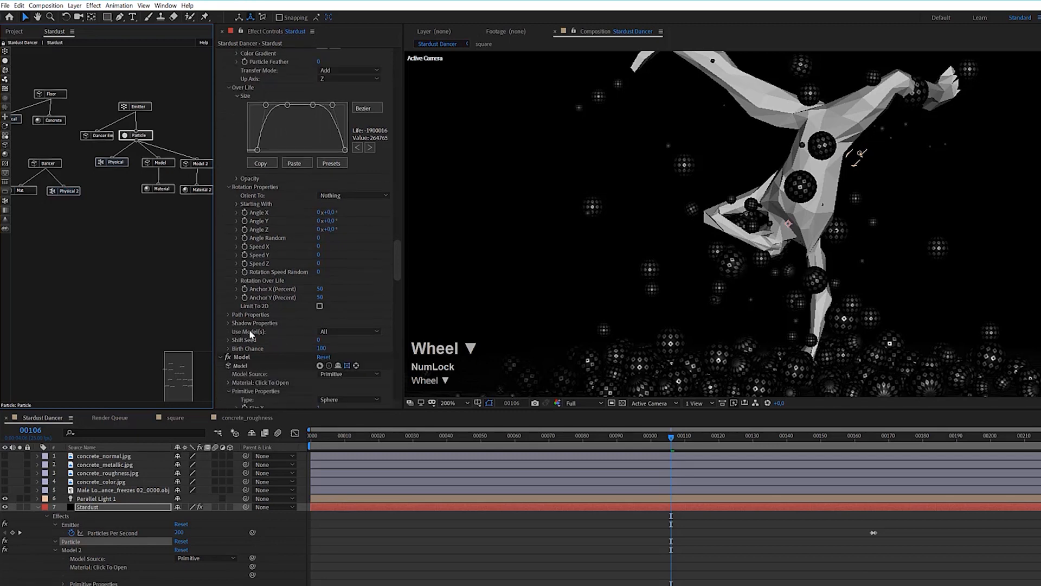
pyautogui.click(353, 332)
pyautogui.click(350, 352)
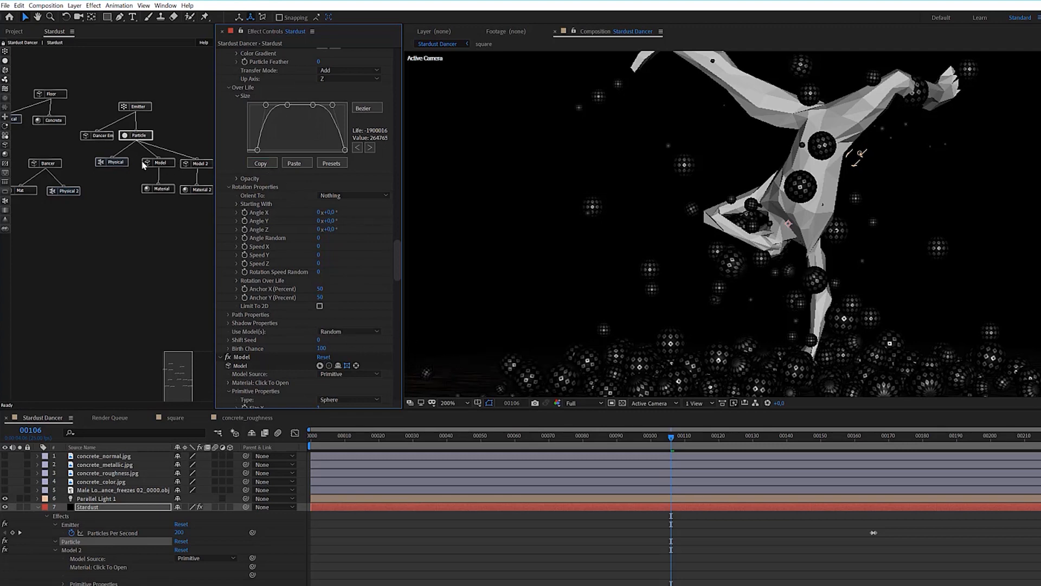
# Rearrange the Physical, Model and Material nodes evenly below the Particle node and select the Material 2 node.
pyautogui.moveTo(117, 166); pyautogui.dragTo(98, 163)
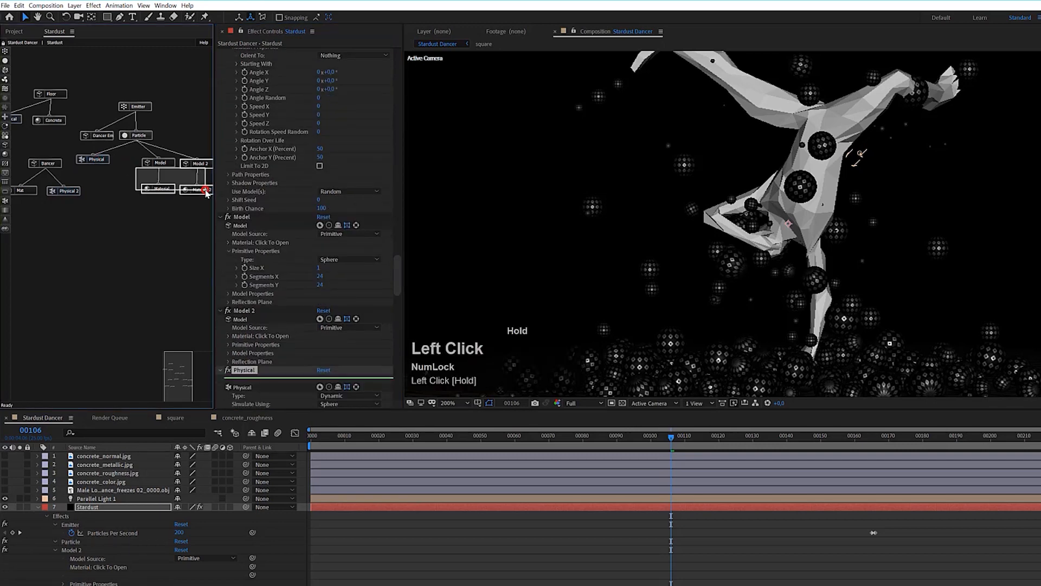
pyautogui.click(199, 163)
pyautogui.moveTo(197, 194); pyautogui.dragTo(171, 164)
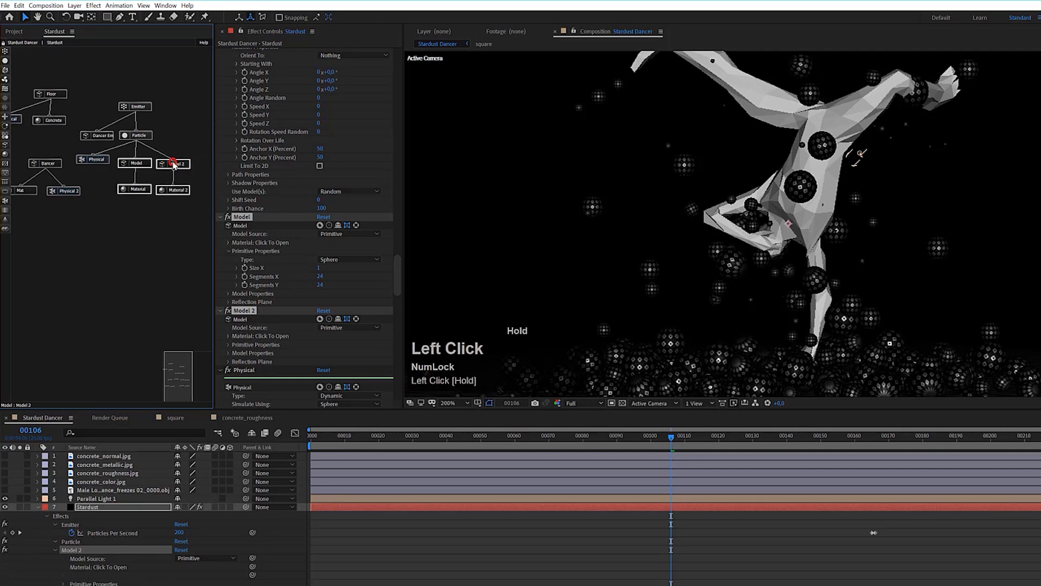
pyautogui.click(172, 190)
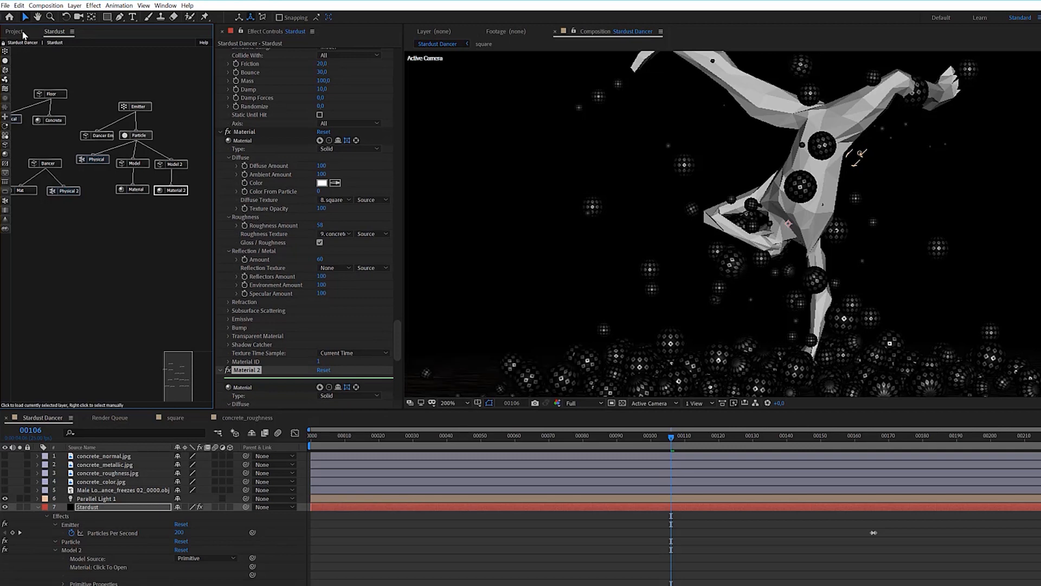
# Create a composition from waves.jpg and halve its height by entering 4096/2 px in the composition settings.
pyautogui.click(21, 31)
pyautogui.moveTo(45, 256); pyautogui.dragTo(31, 404)
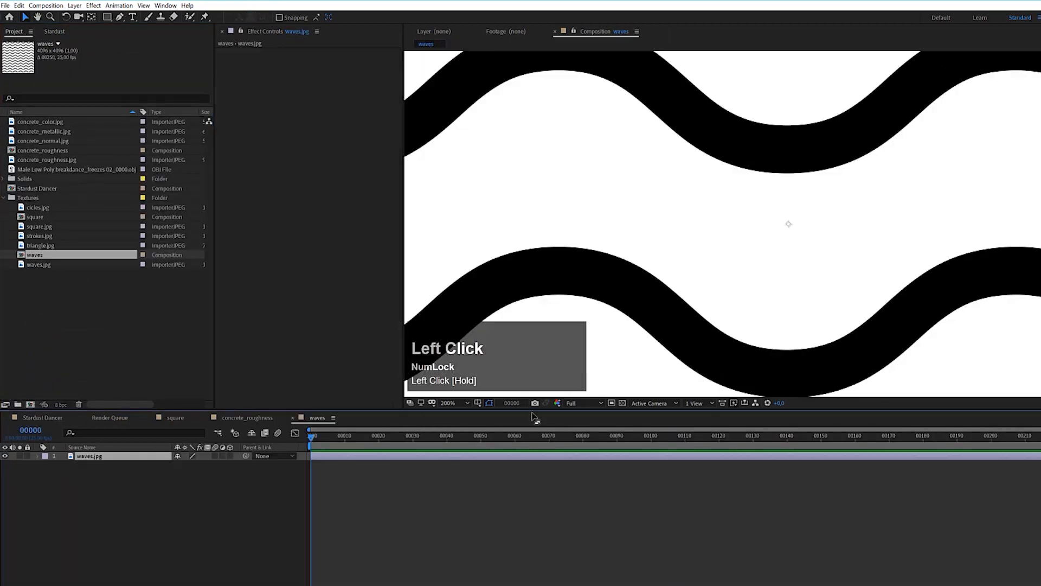
pyautogui.scroll(-4, 620, 241)
pyautogui.click(45, 5)
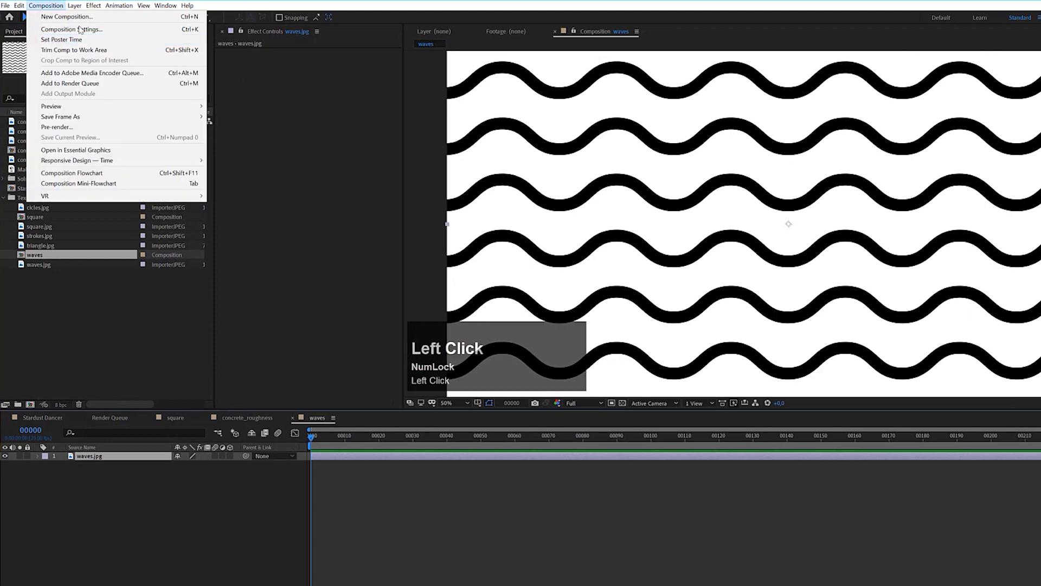
pyautogui.click(81, 29)
pyautogui.click(209, 156)
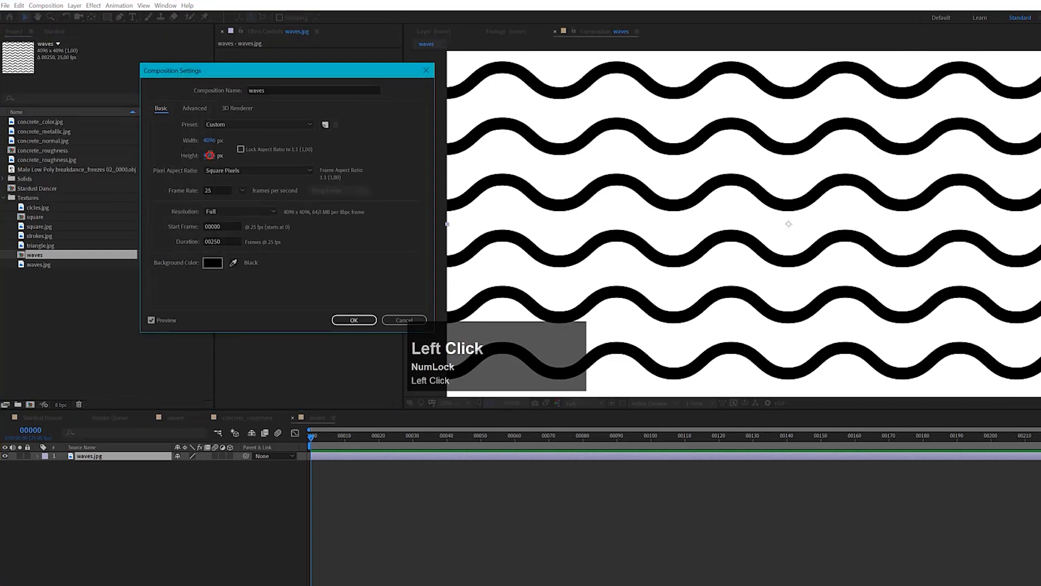
pyautogui.write('/2')
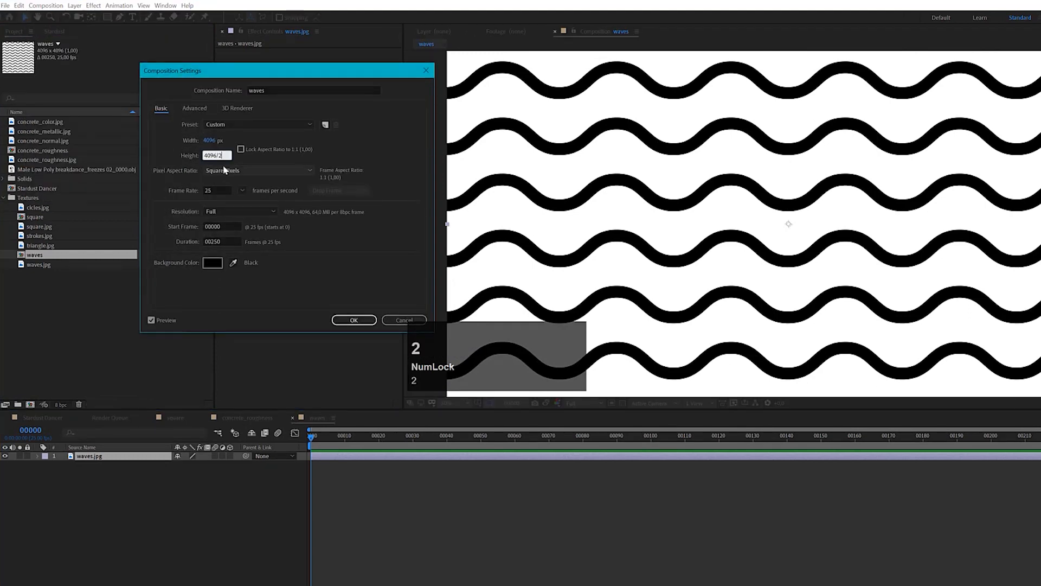
pyautogui.press('Return')
pyautogui.scroll(-1, 811, 191)
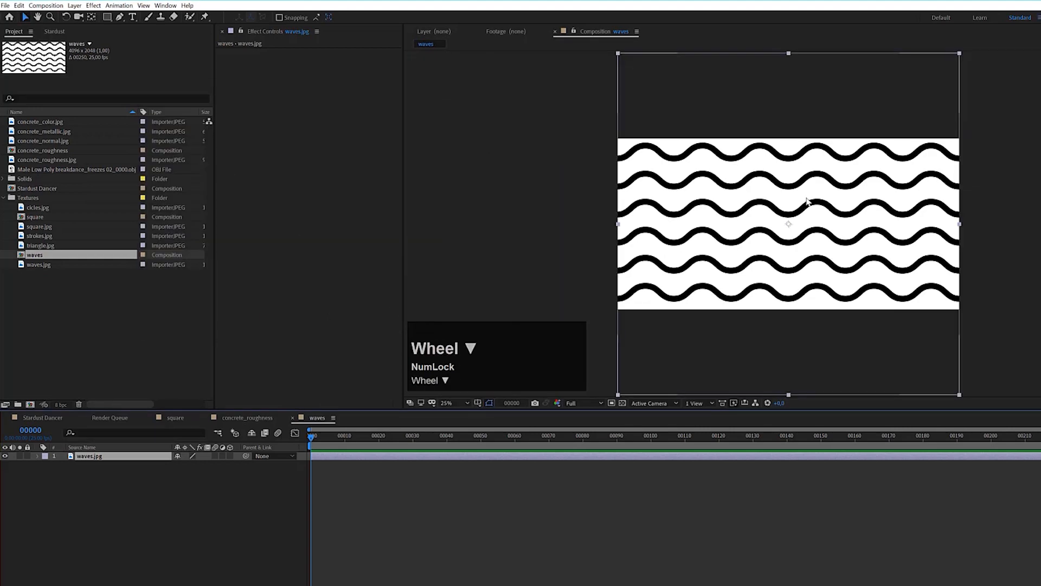
# Add the waves composition as the bottom layer of the Stardust Dancer composition.
pyautogui.click(41, 416)
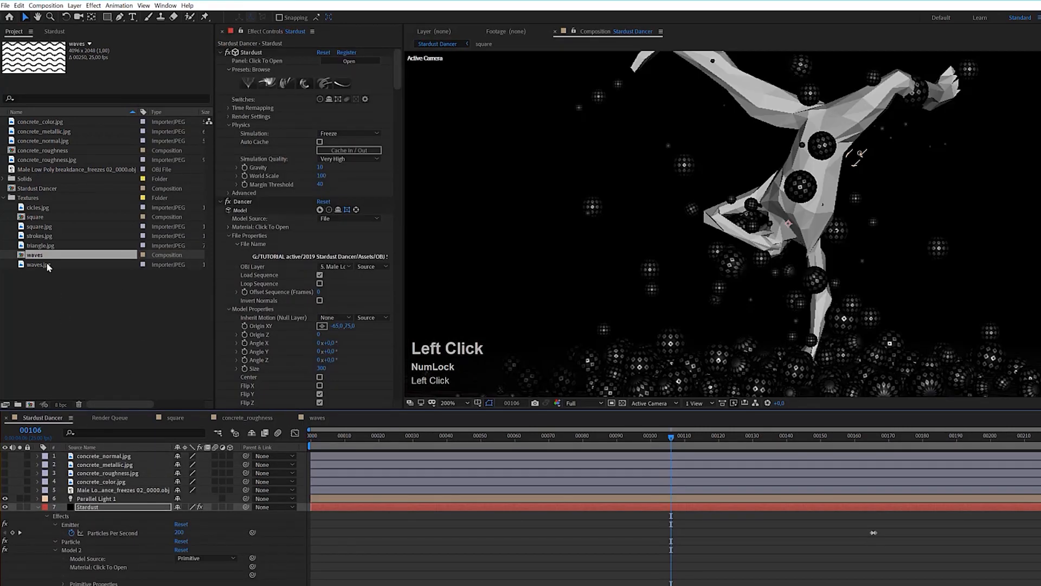
pyautogui.moveTo(39, 254); pyautogui.dragTo(873, 533)
pyautogui.moveTo(92, 584); pyautogui.dragTo(90, 576)
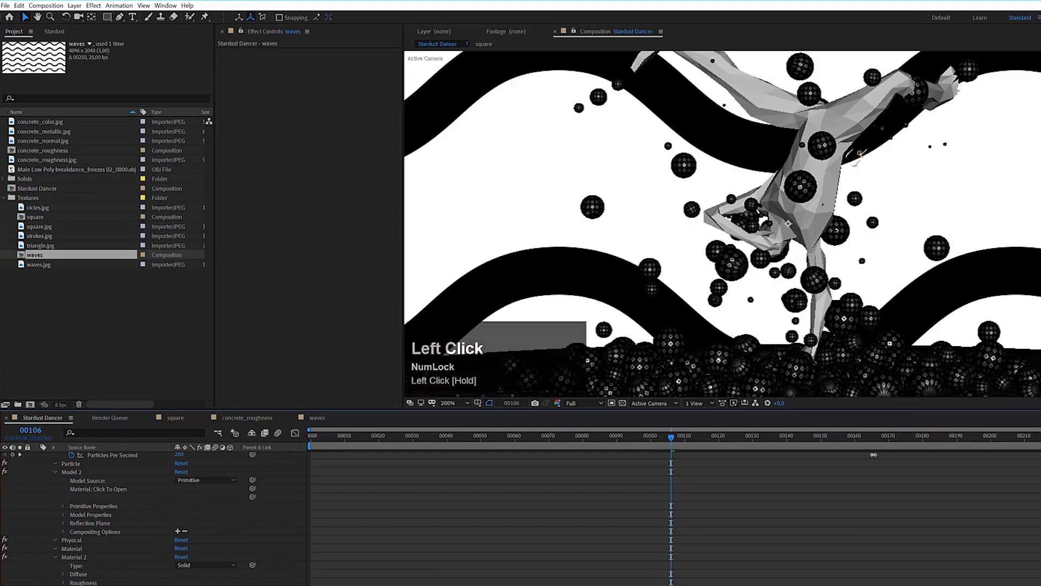
# Set the Diffuse Texture of the Stardust layer's Material 2 node to the waves composition.
pyautogui.scroll(1, 90, 576)
pyautogui.scroll(2, 104, 549)
pyautogui.click(95, 507)
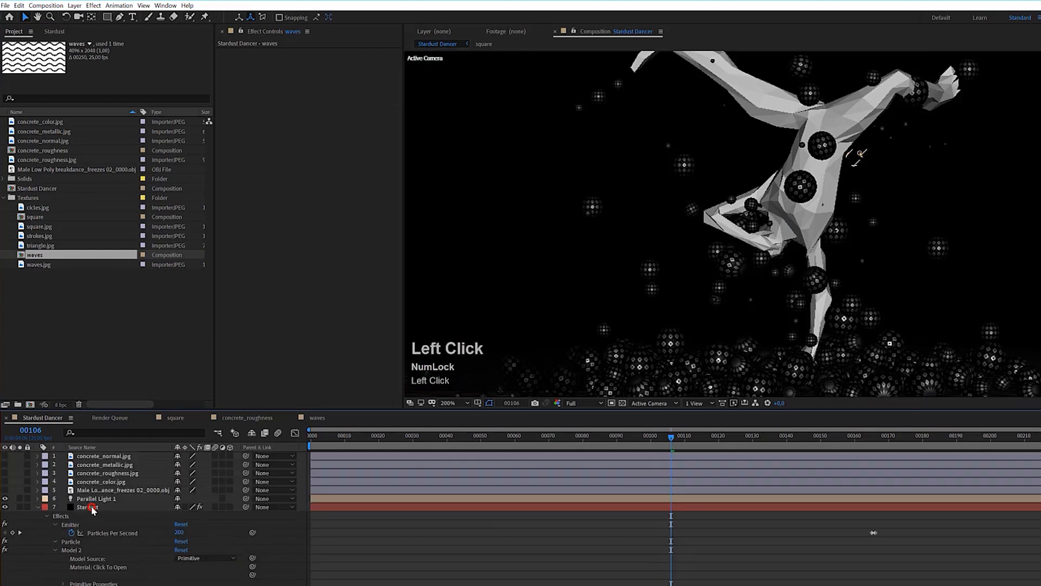
pyautogui.click(54, 32)
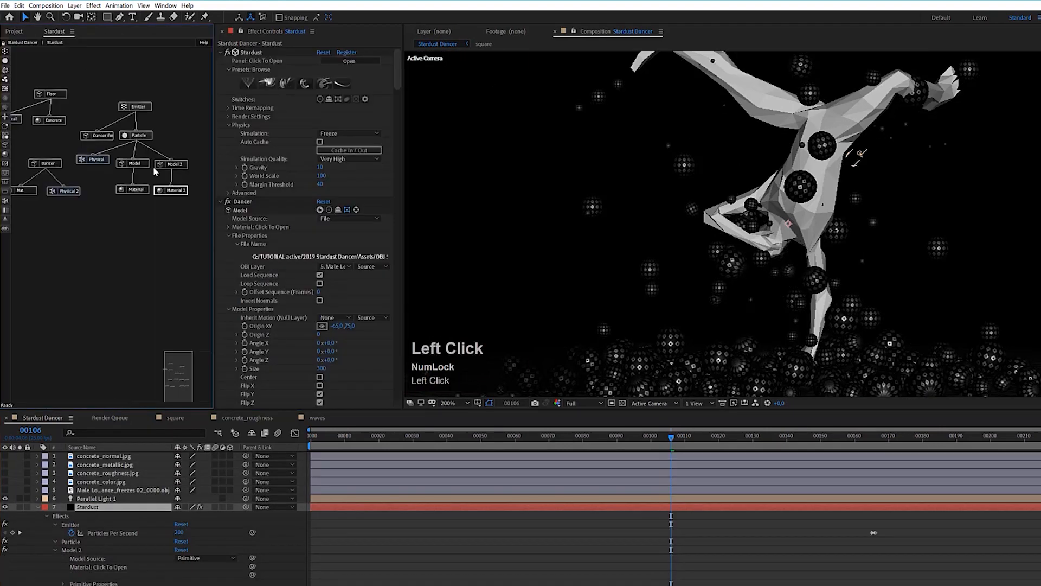
pyautogui.click(171, 190)
pyautogui.scroll(-2, 326, 334)
pyautogui.scroll(-2, 326, 334)
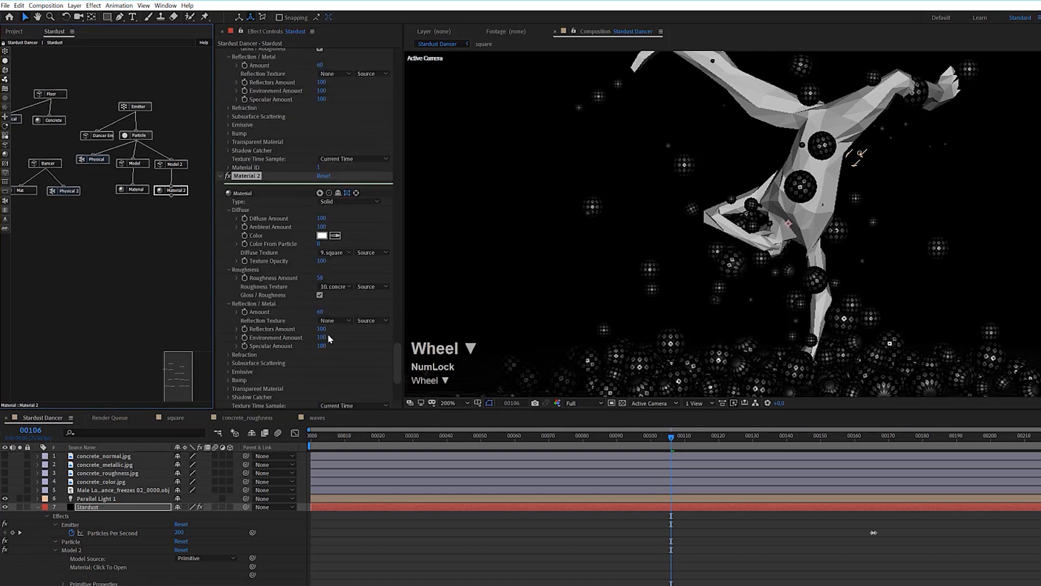
pyautogui.click(334, 252)
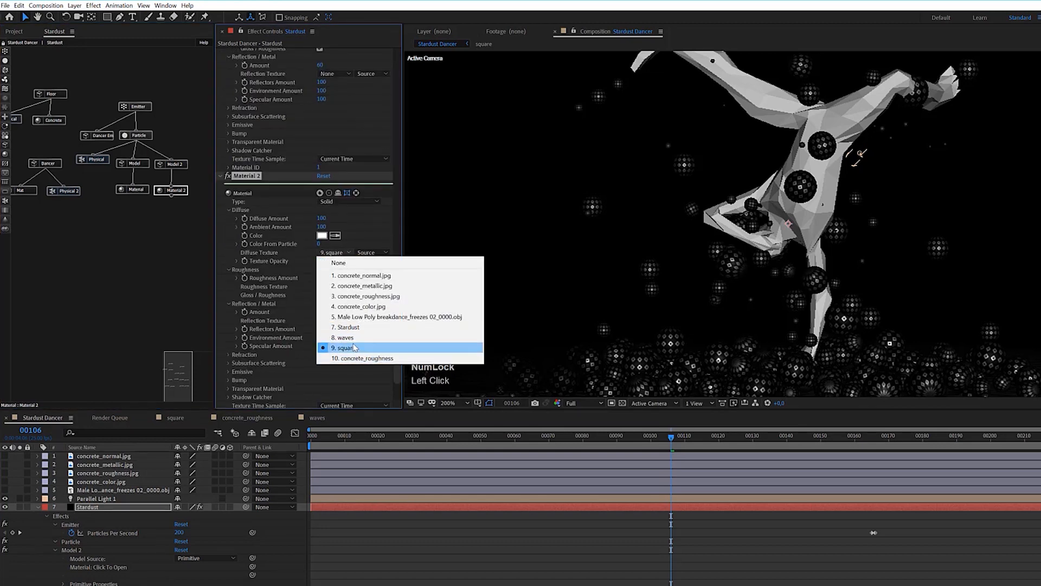
pyautogui.click(351, 336)
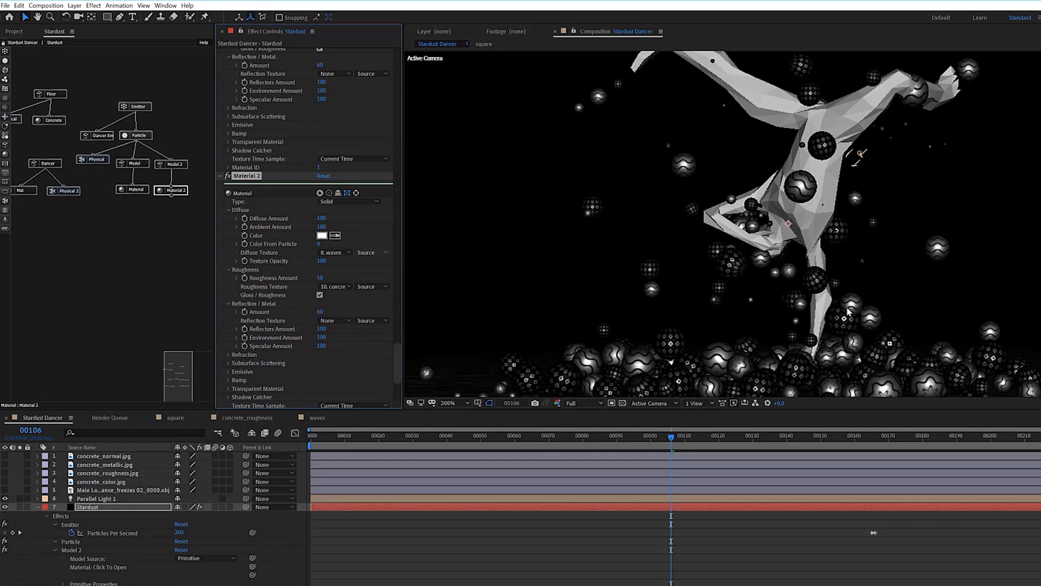
pyautogui.scroll(-2, 740, 291)
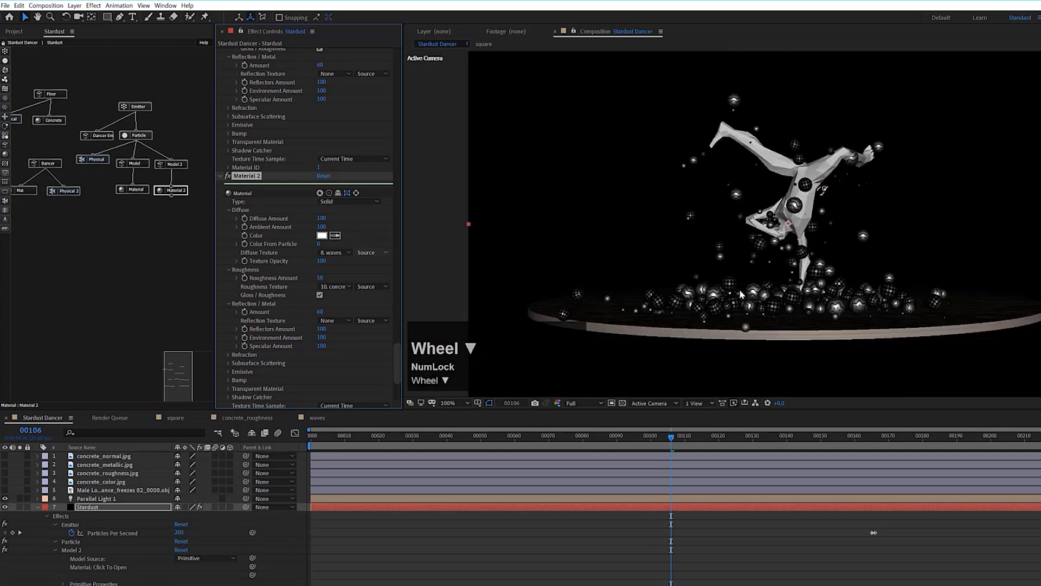
# Apply a Tint effect to waves.jpg in the waves composition and map white to golden tan #D6B875.
pyautogui.click(321, 421)
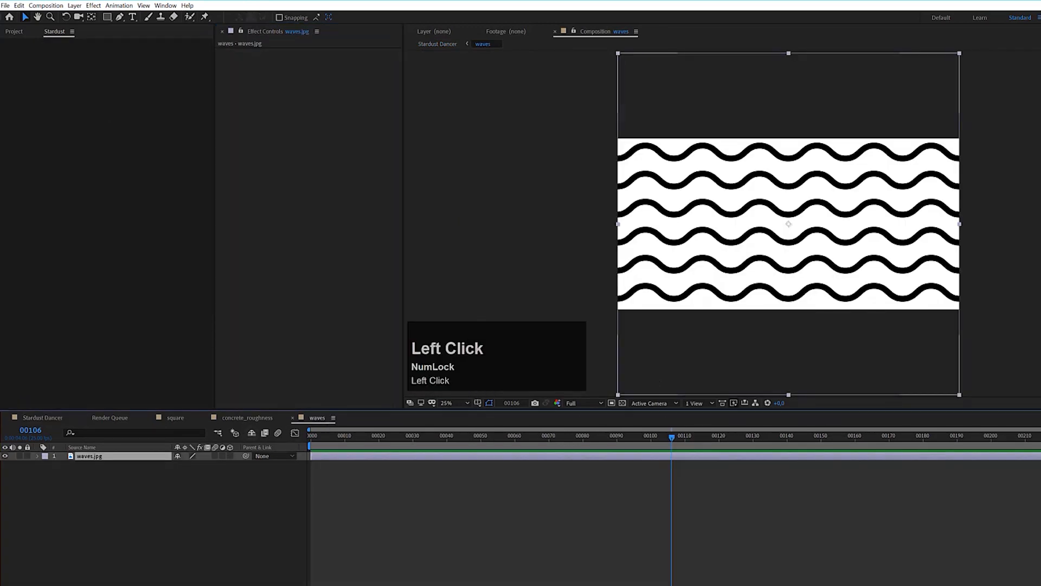
pyautogui.write('tint')
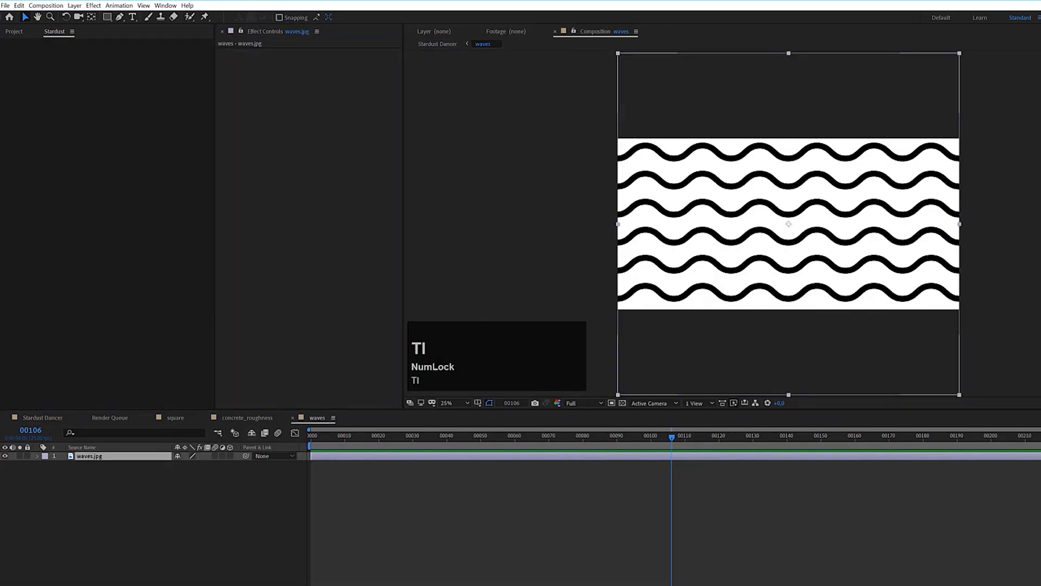
pyautogui.moveTo(1040, 491); pyautogui.dragTo(919, 457)
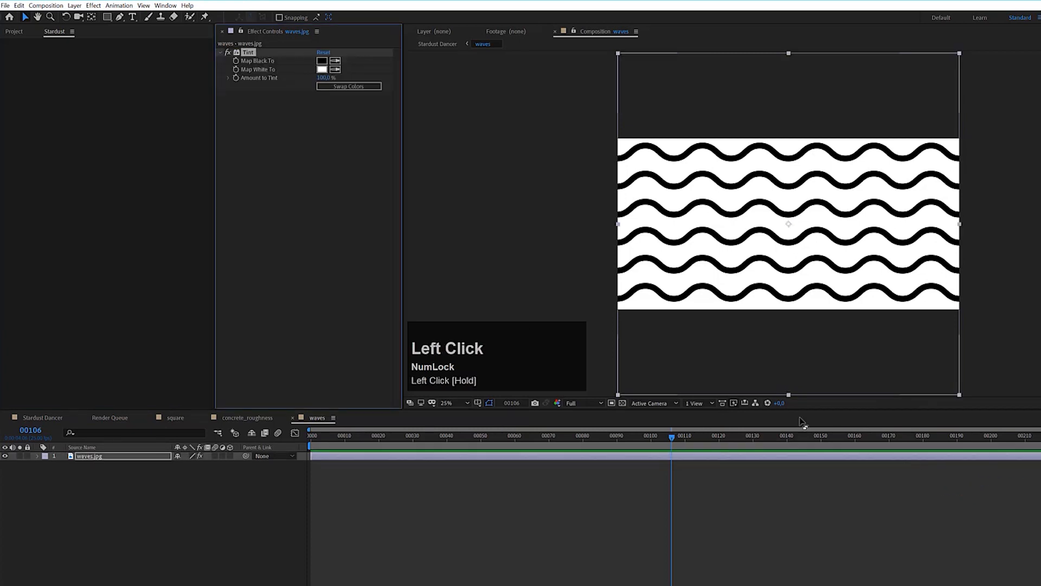
pyautogui.click(322, 69)
pyautogui.moveTo(154, 147); pyautogui.dragTo(153, 159)
pyautogui.click(87, 70)
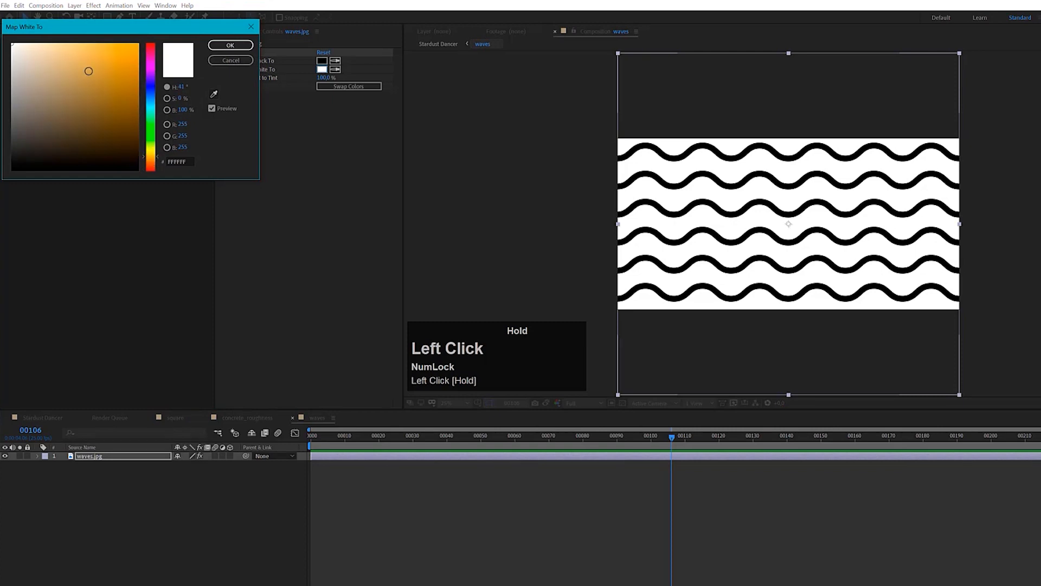
pyautogui.moveTo(79, 65); pyautogui.dragTo(69, 64)
pyautogui.click(230, 45)
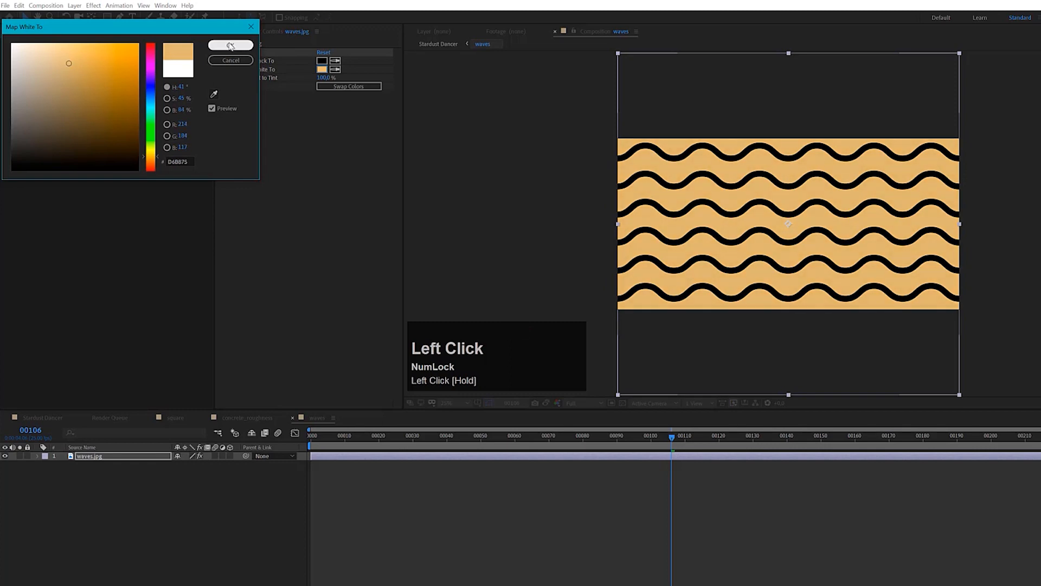
pyautogui.click(54, 421)
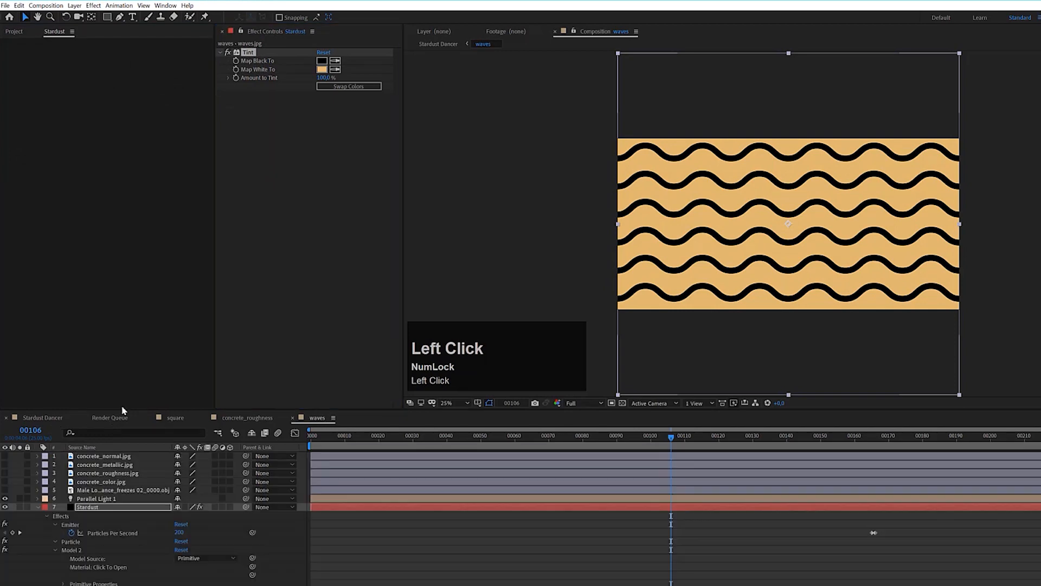
pyautogui.scroll(3, 795, 309)
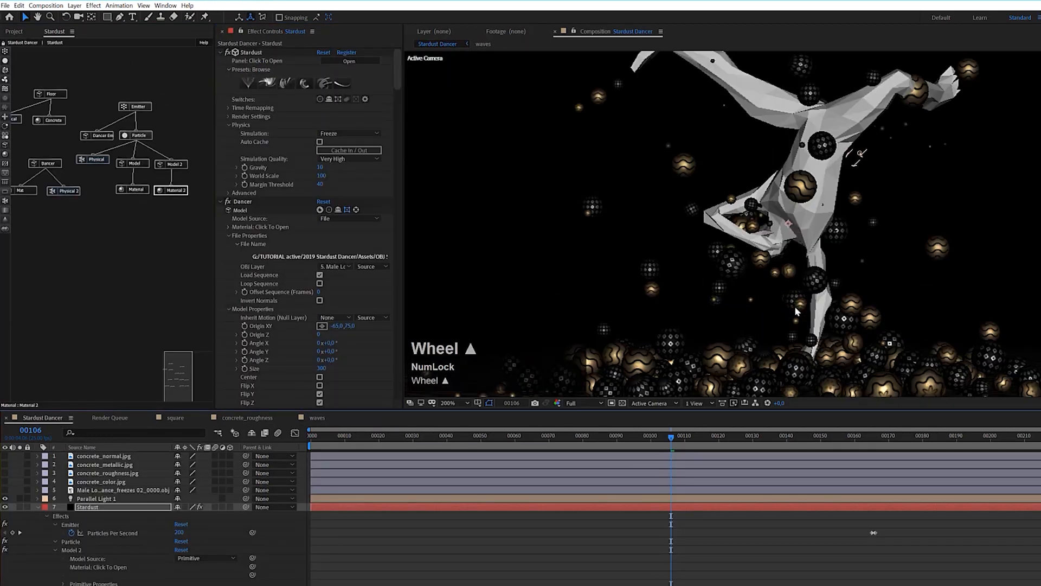
# Change the waves.jpg Tint effect's Map White To colour to a stronger orange, #D3A259, and return to the Stardust Dancer composition.
pyautogui.click(314, 418)
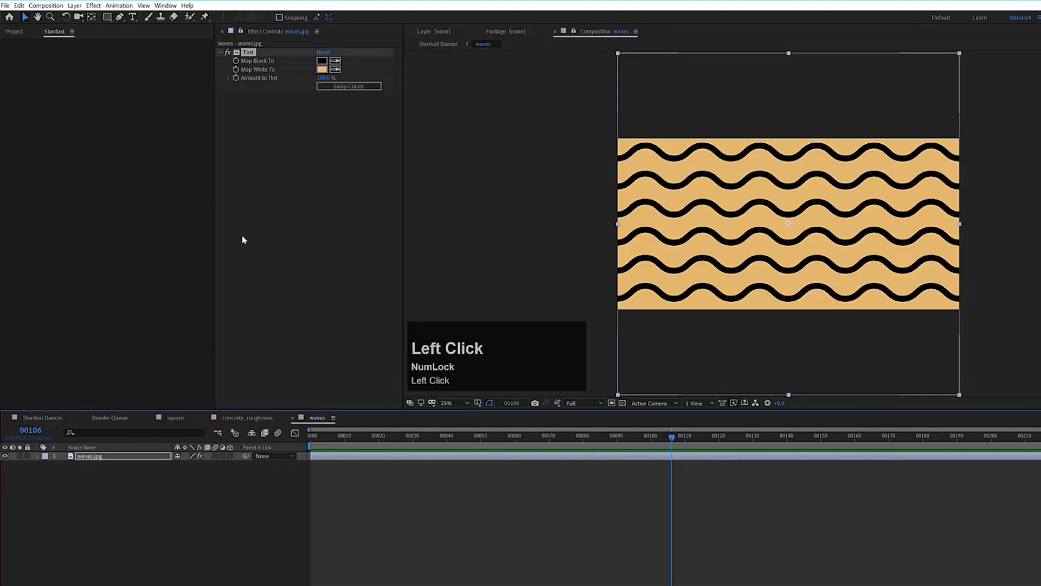
pyautogui.click(322, 69)
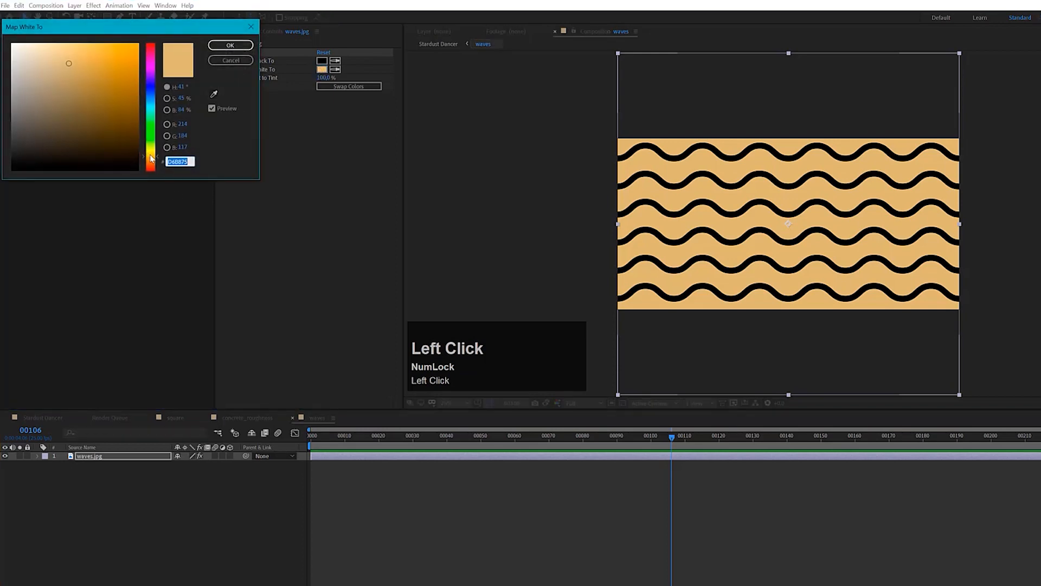
pyautogui.moveTo(152, 158); pyautogui.dragTo(152, 161)
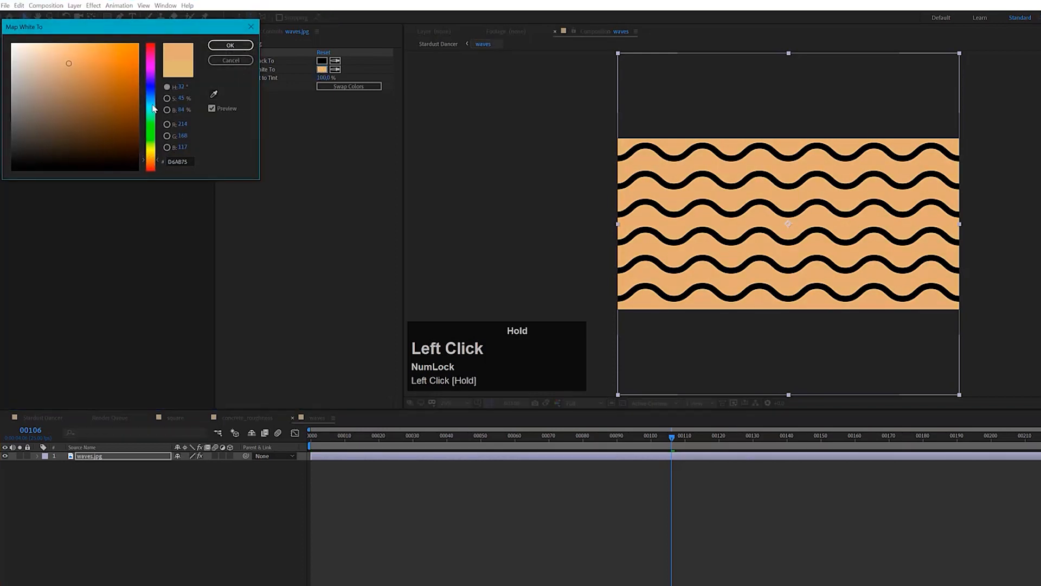
pyautogui.moveTo(71, 63); pyautogui.dragTo(72, 60)
pyautogui.click(232, 45)
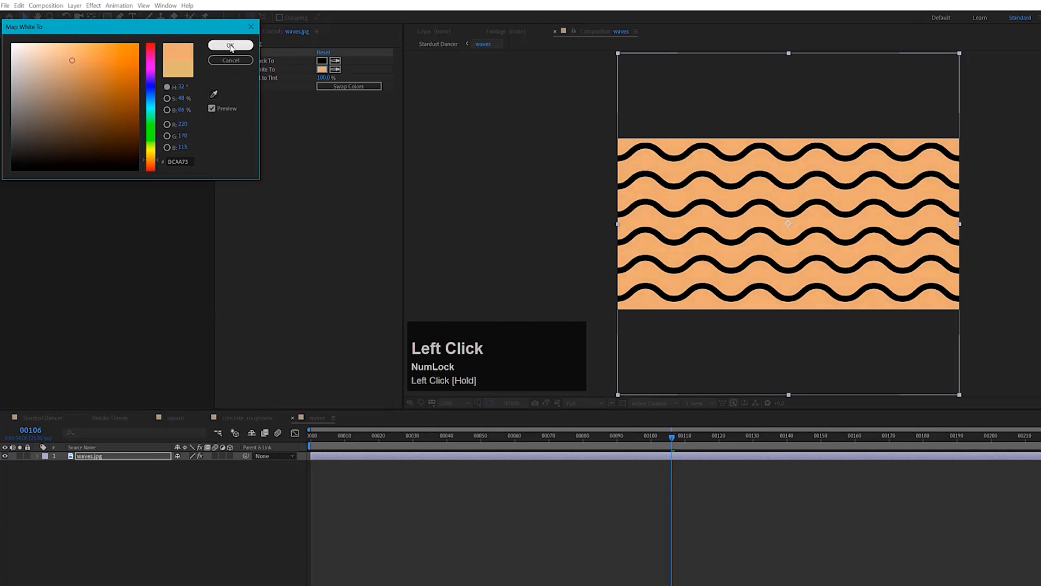
pyautogui.moveTo(153, 160); pyautogui.dragTo(153, 161)
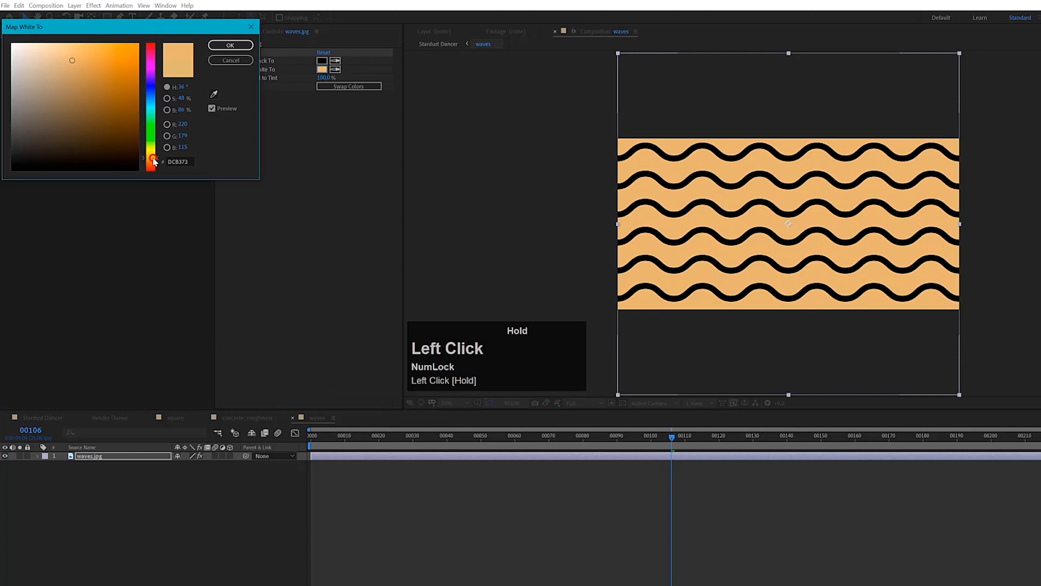
pyautogui.moveTo(72, 61); pyautogui.dragTo(85, 65)
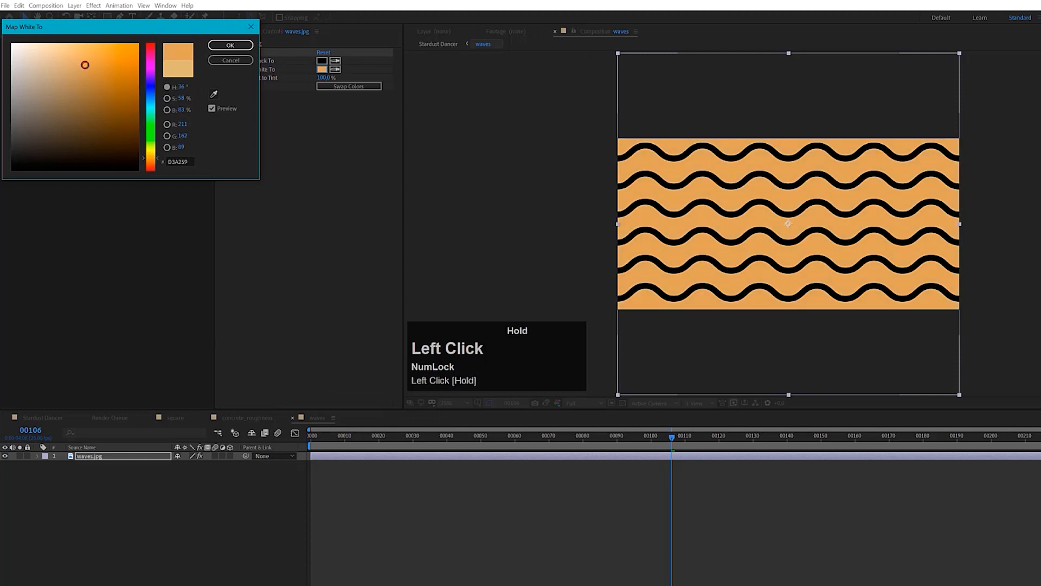
pyautogui.click(230, 46)
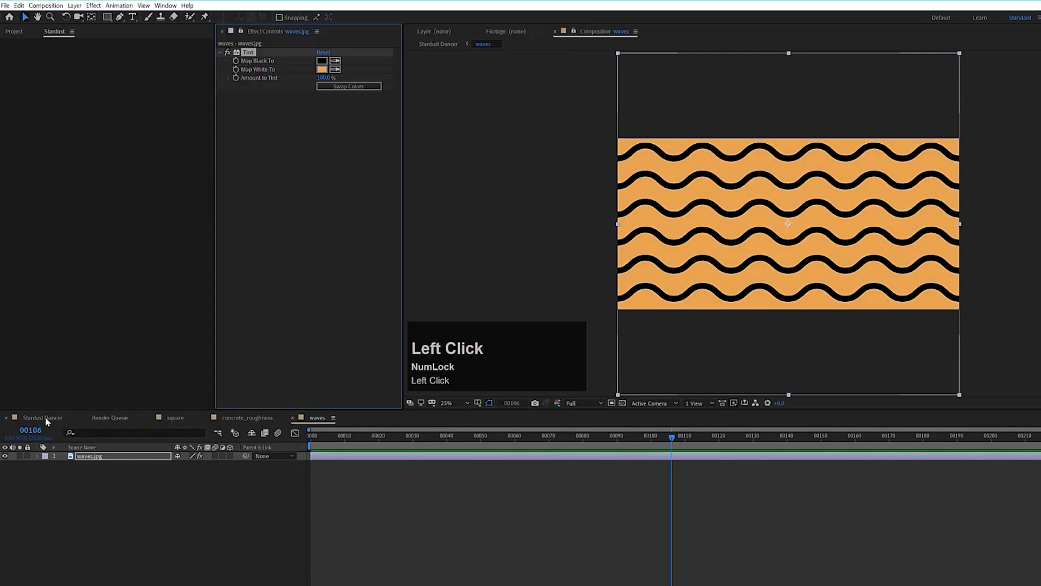
pyautogui.click(46, 419)
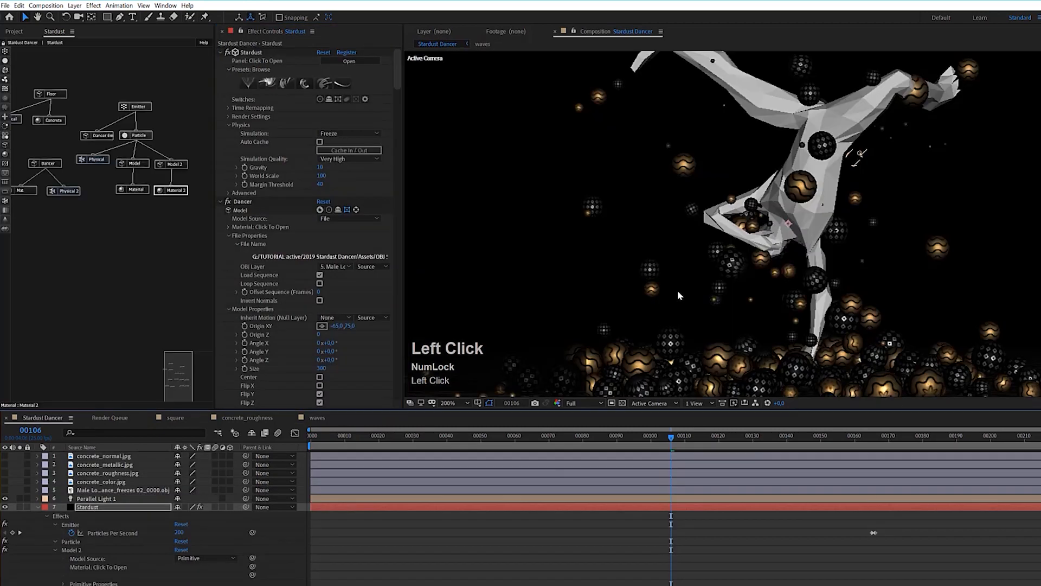
pyautogui.scroll(2, 775, 273)
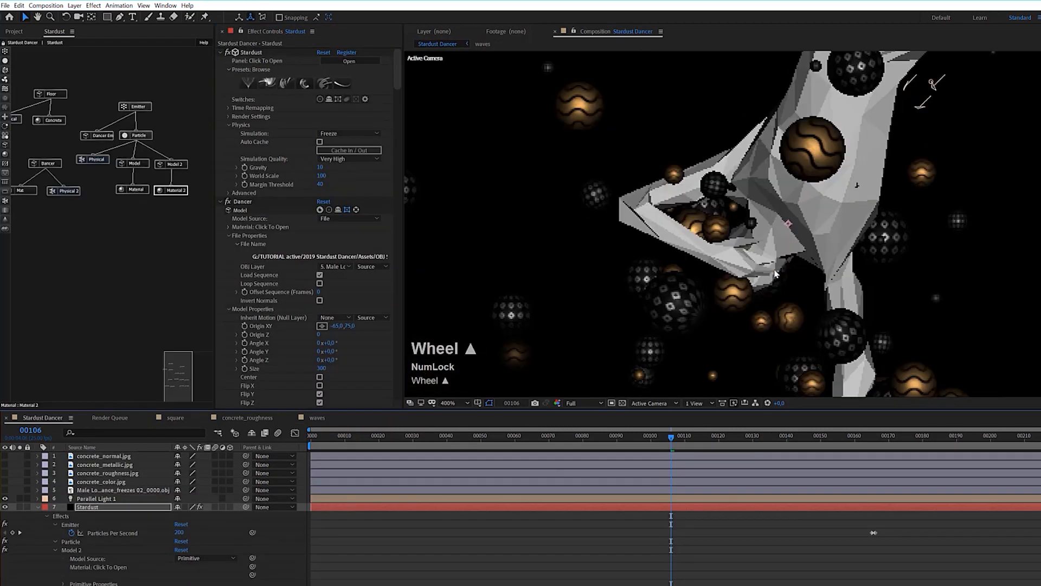
pyautogui.scroll(-2, 775, 273)
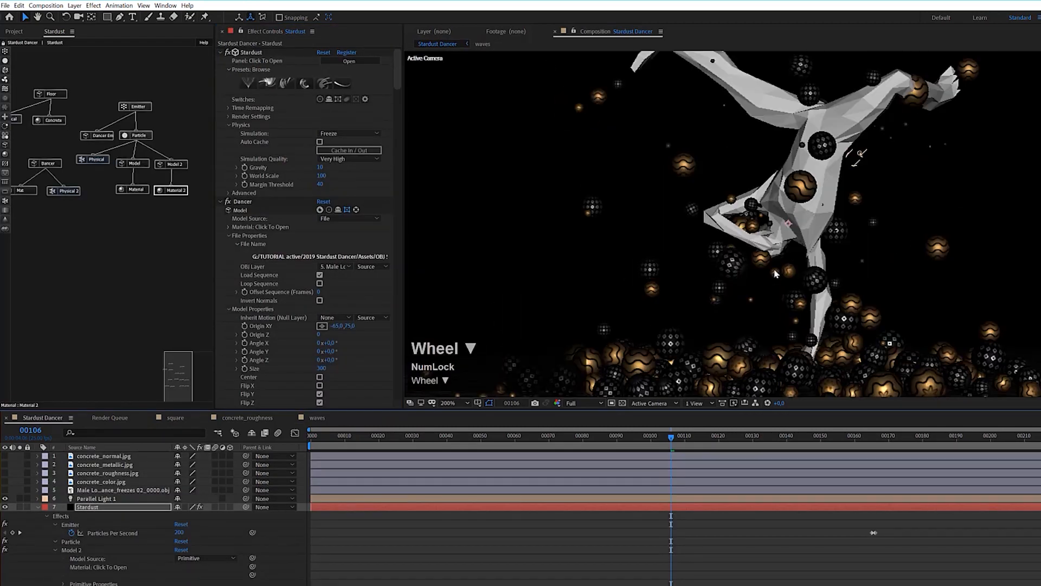
# Set Material 2's Roughness Amount to 71.
pyautogui.click(182, 193)
pyautogui.scroll(-3, 320, 308)
pyautogui.scroll(-3, 320, 309)
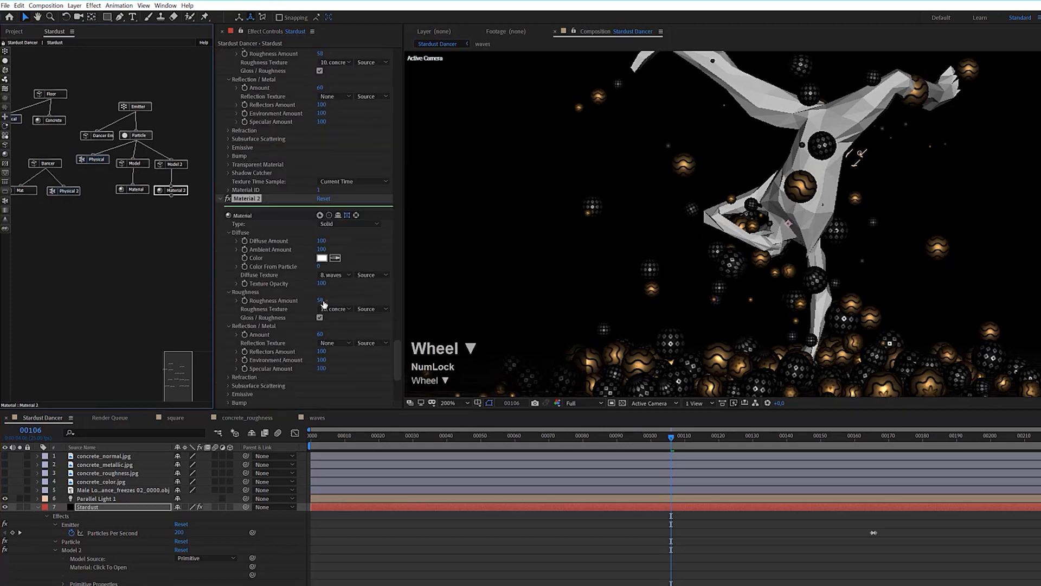
pyautogui.moveTo(321, 300); pyautogui.dragTo(332, 302)
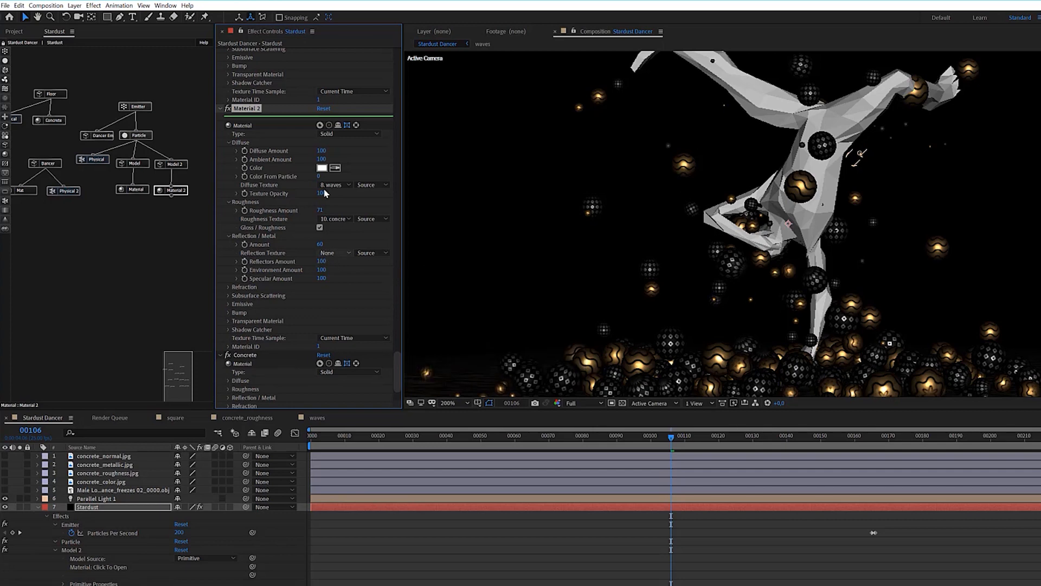
# Assign the waves composition as Material 2's Reflection Texture and inspect the wave-patterned spheres up close.
pyautogui.click(341, 252)
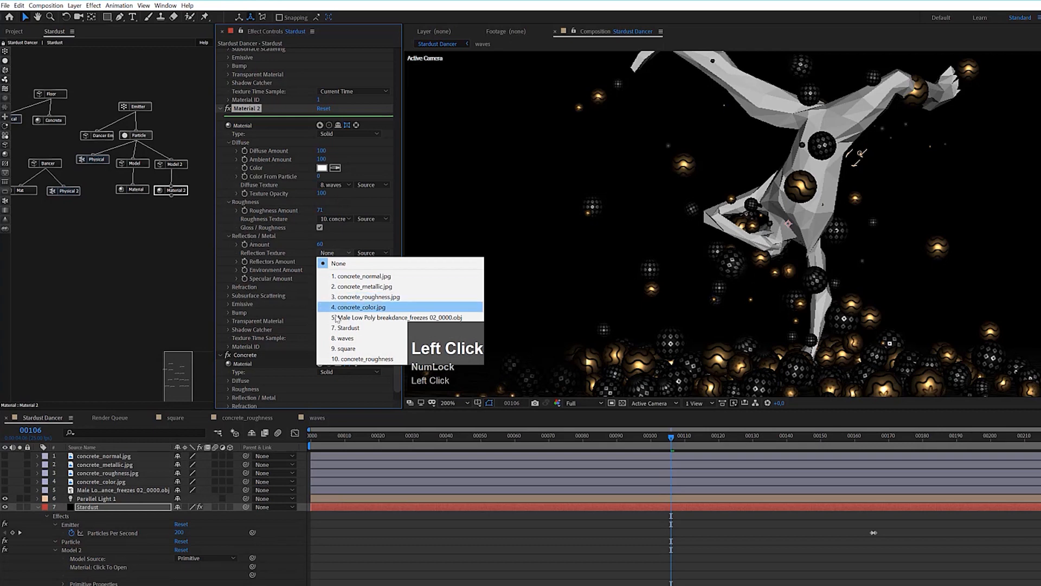
pyautogui.click(347, 337)
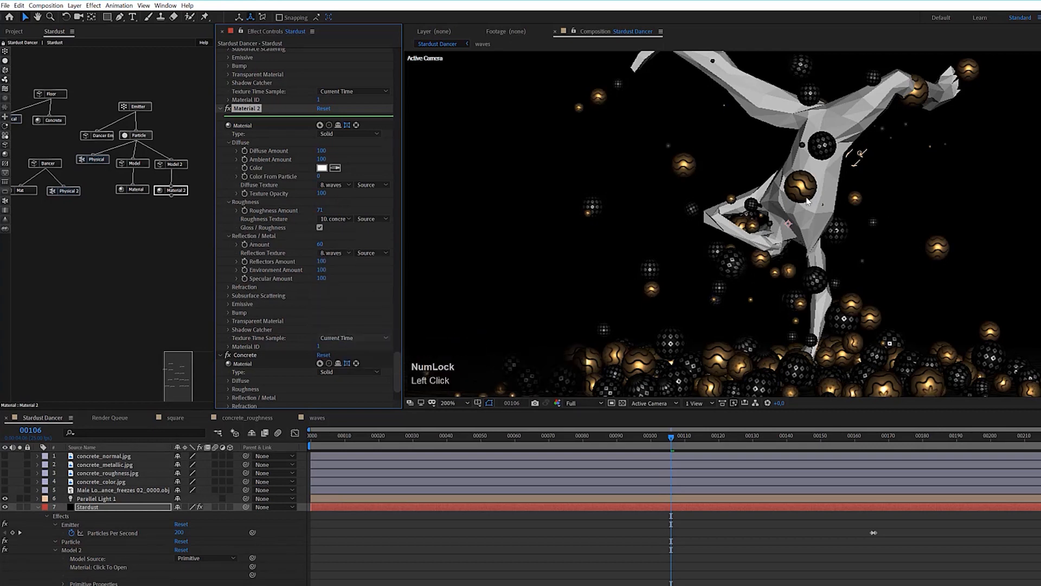
pyautogui.scroll(2, 808, 201)
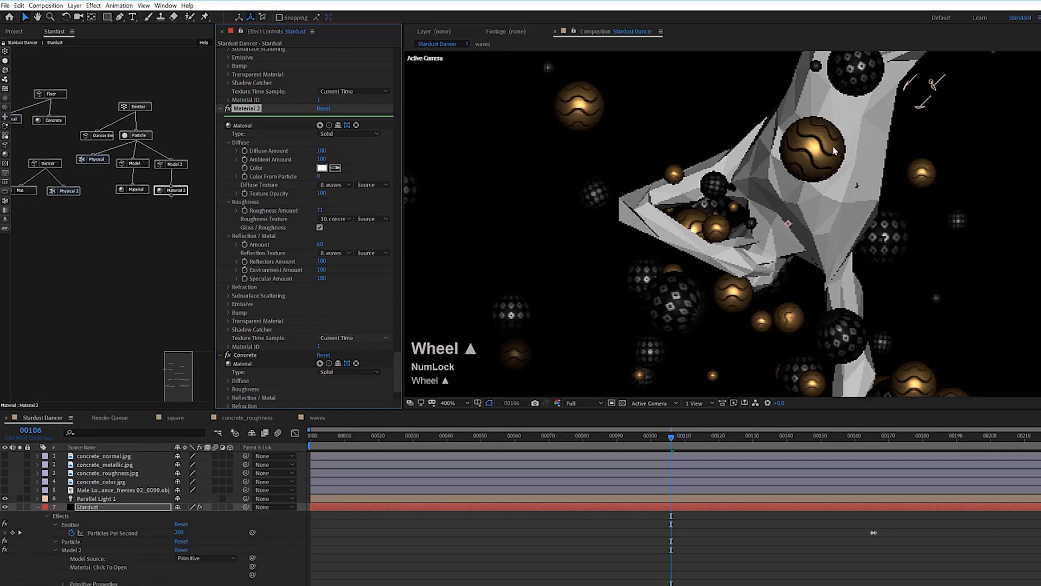
pyautogui.scroll(-2, 825, 142)
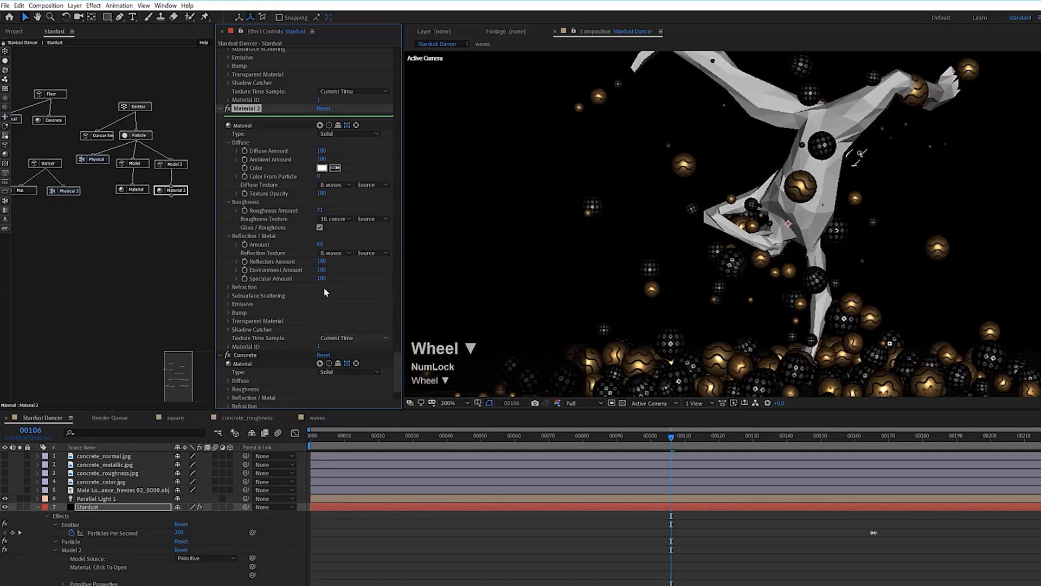
# Use the waves composition as Material 2's Bump Texture with a bump amount of 100.
pyautogui.click(229, 313)
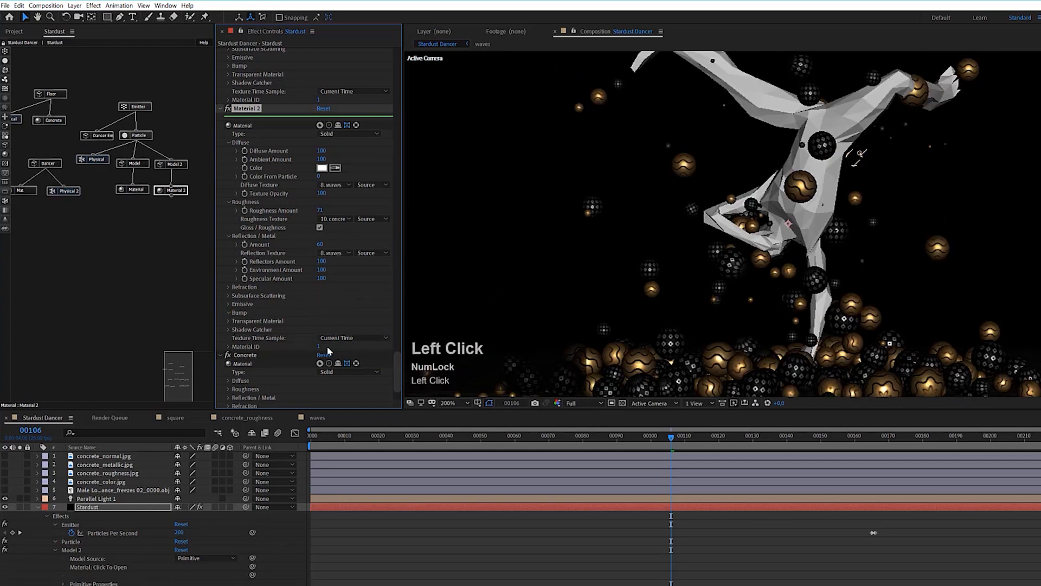
pyautogui.click(346, 330)
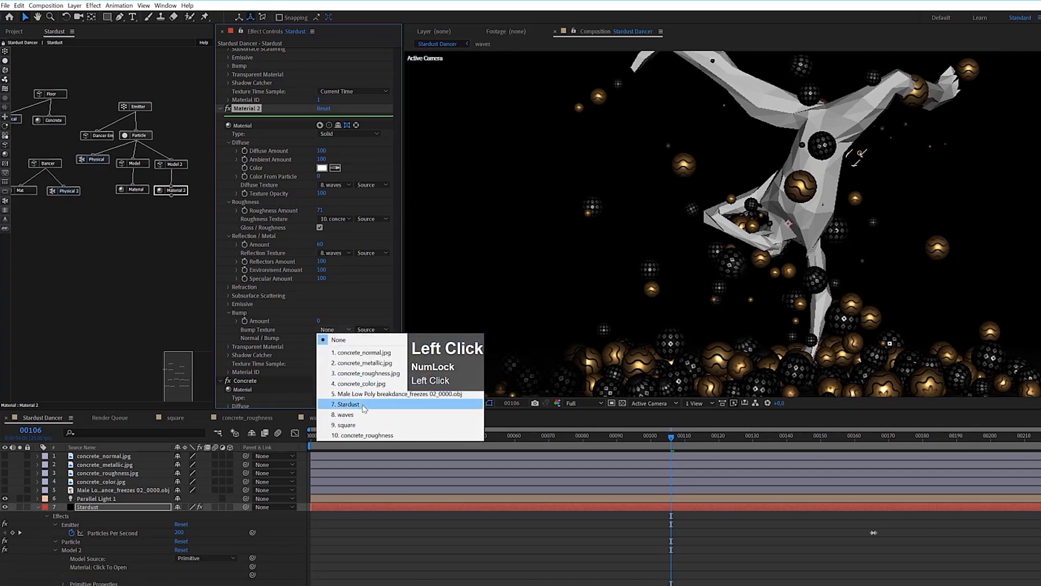
pyautogui.click(347, 414)
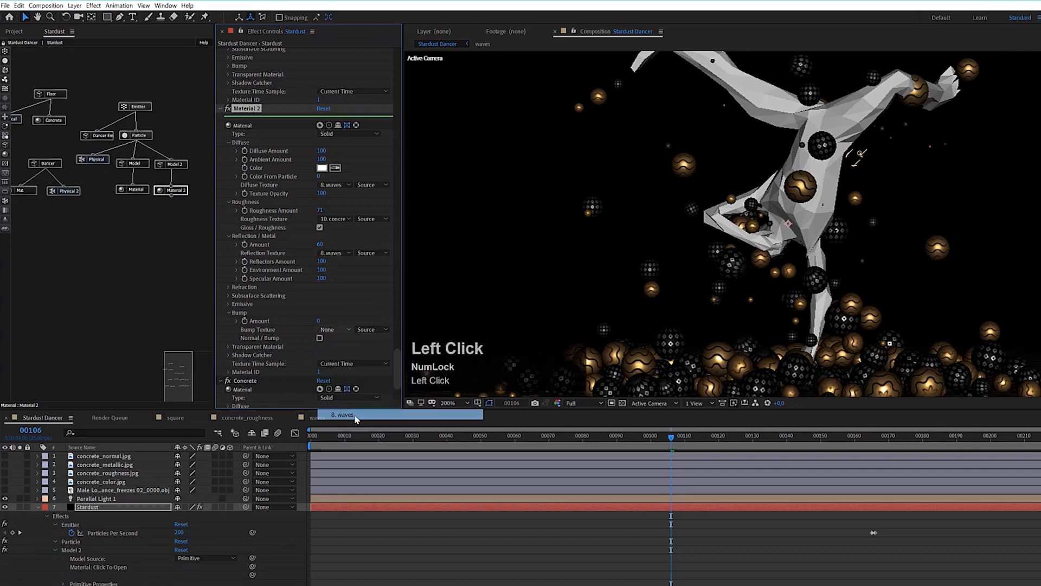
pyautogui.click(318, 322)
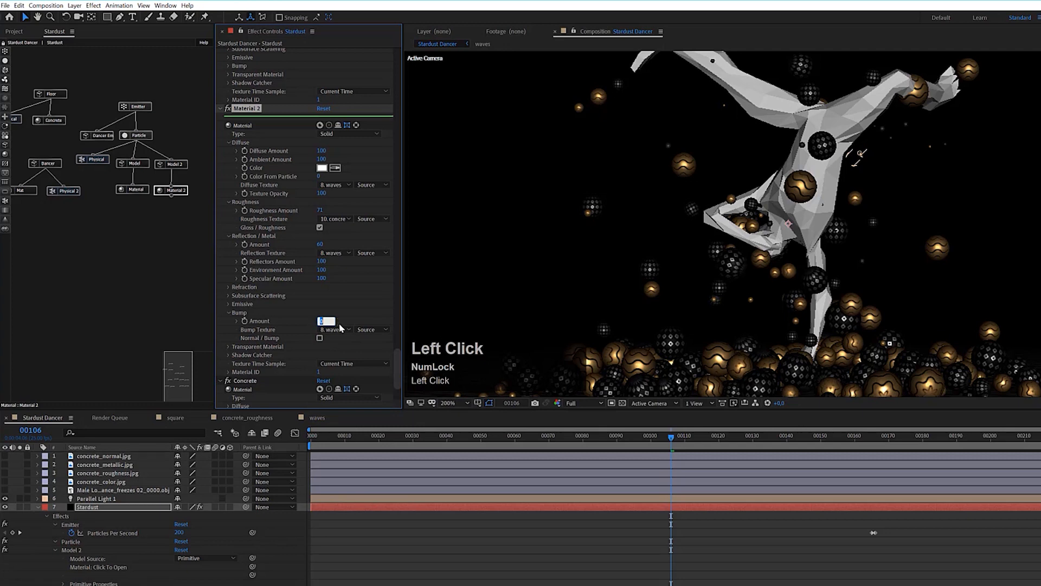
pyautogui.write('100')
pyautogui.press('Return')
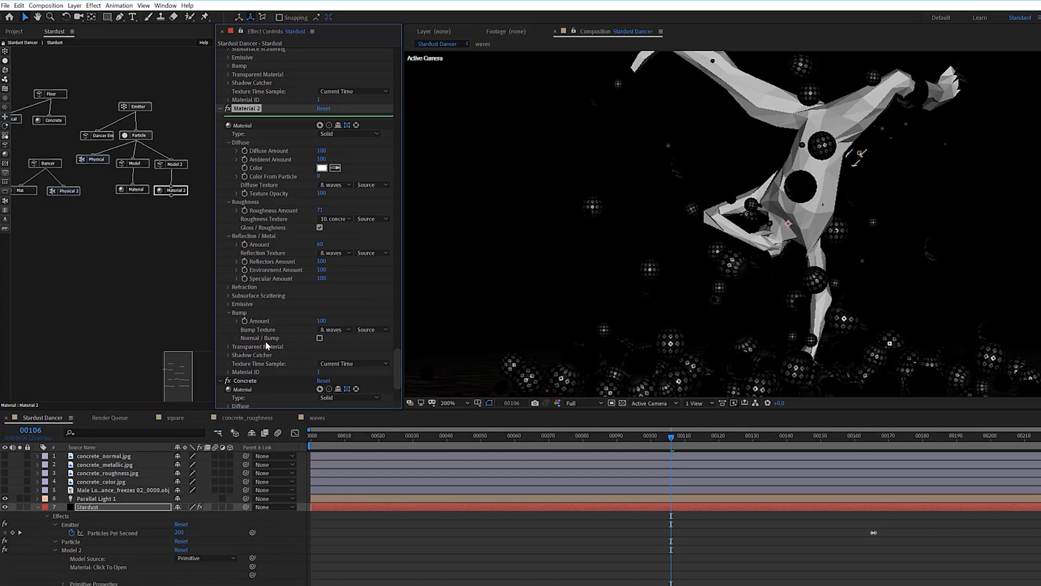
# Open the concrete_normal.jpg and waves.jpg footage to compare a normal map with a black-and-white bump map.
pyautogui.click(15, 31)
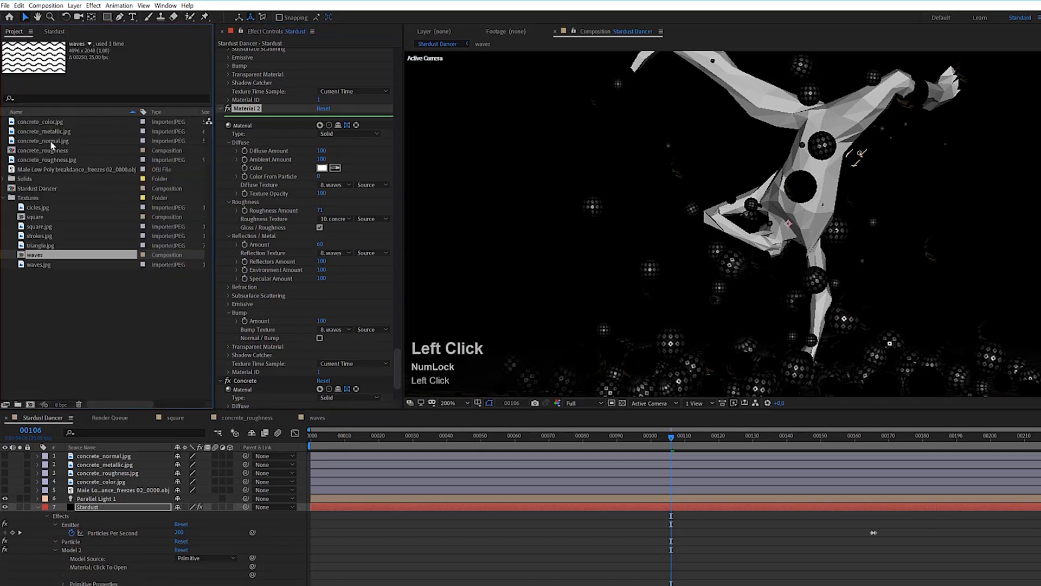
pyautogui.click(54, 142)
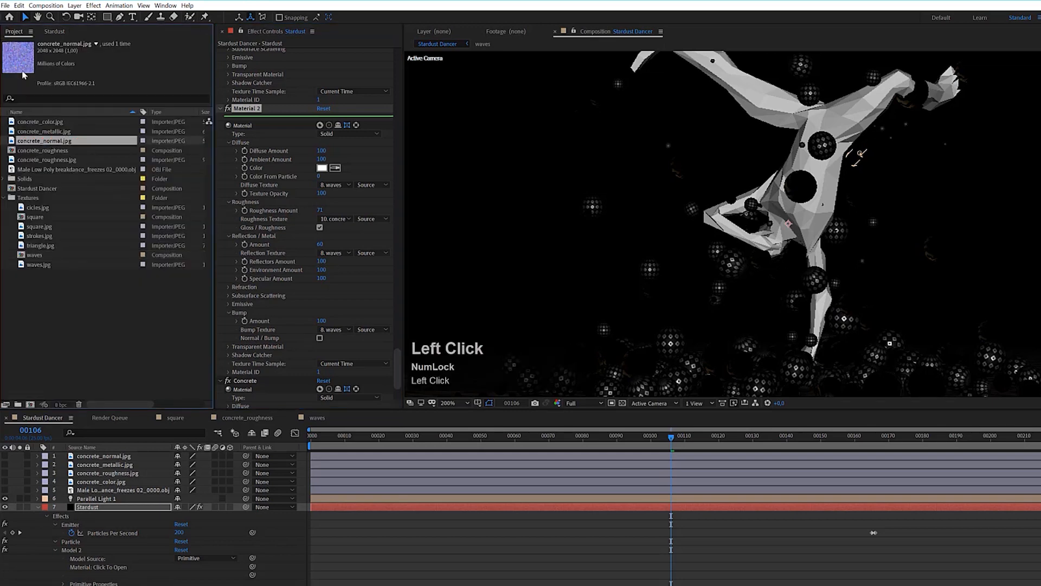
pyautogui.doubleClick(54, 142)
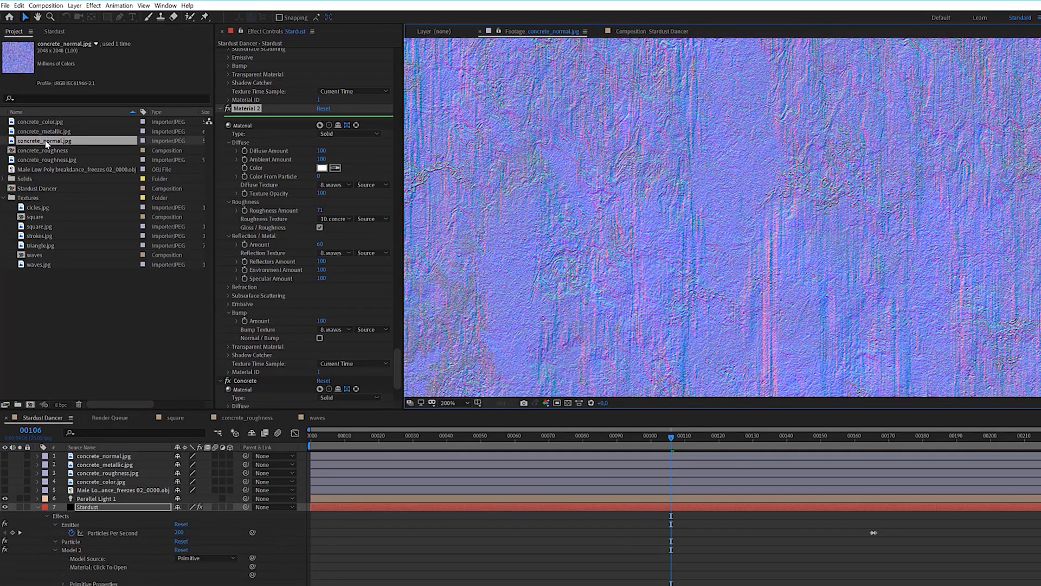
pyautogui.click(42, 267)
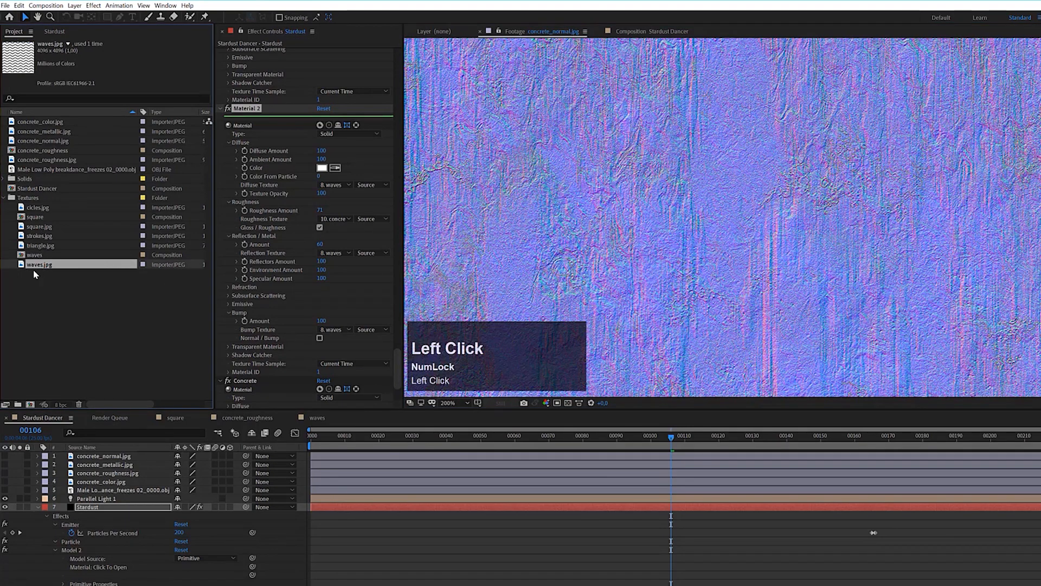
pyautogui.doubleClick(36, 265)
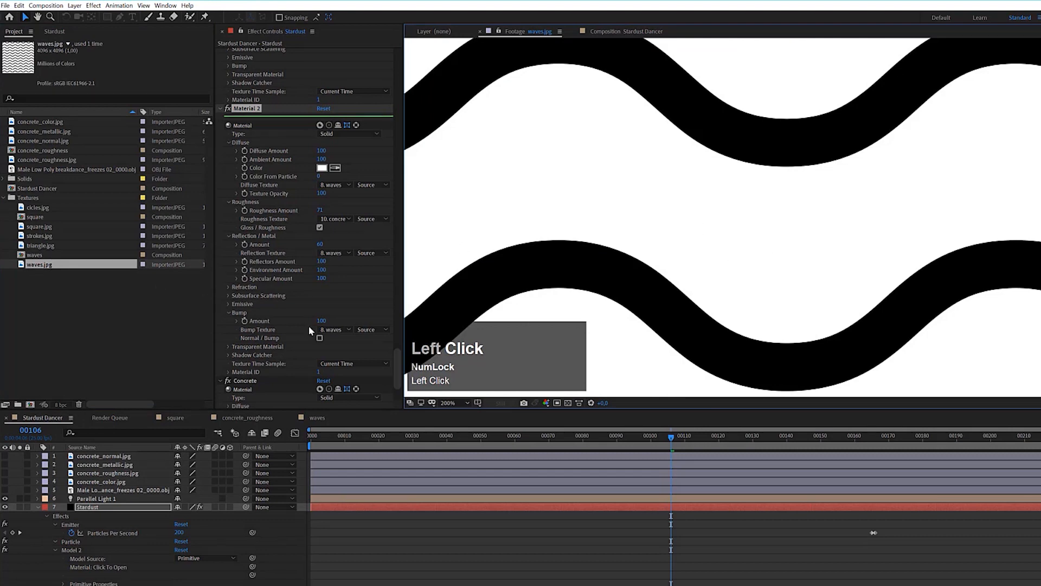
# Enable Material 2's Normal / Bump option and check the wave-patterned spheres near and far.
pyautogui.click(320, 338)
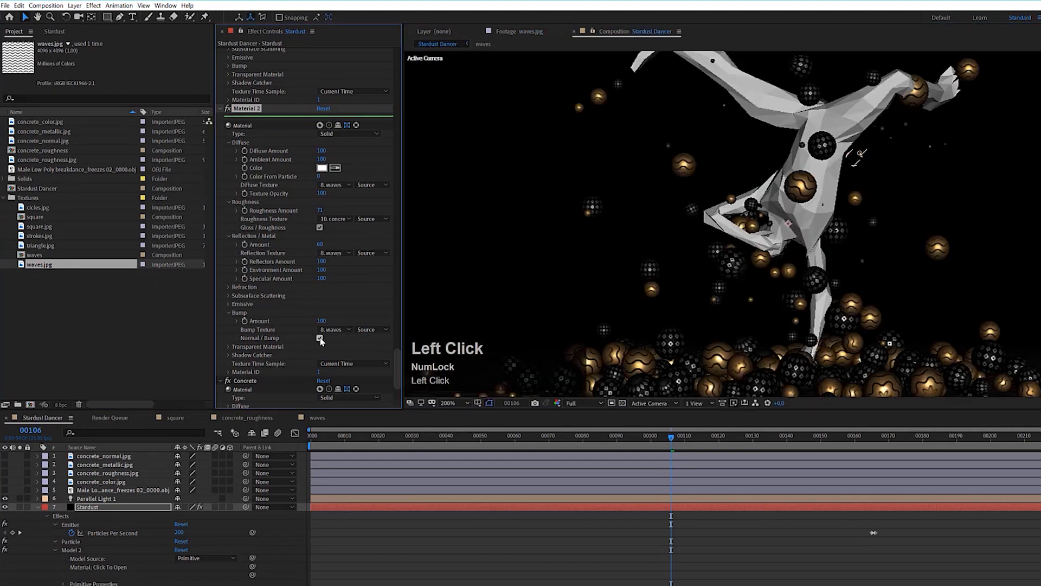
pyautogui.scroll(-3, 905, 330)
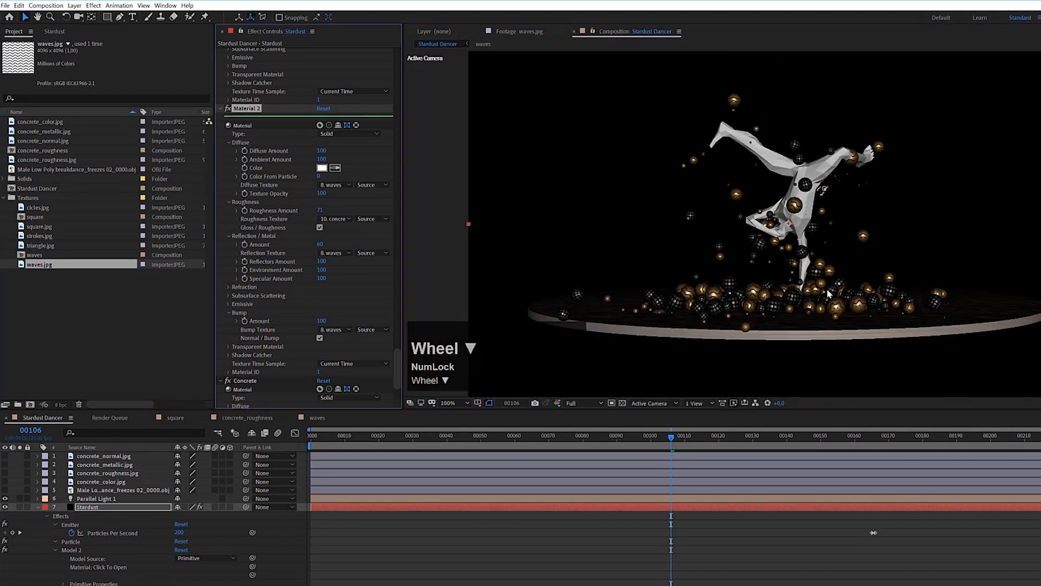
pyautogui.scroll(3, 905, 330)
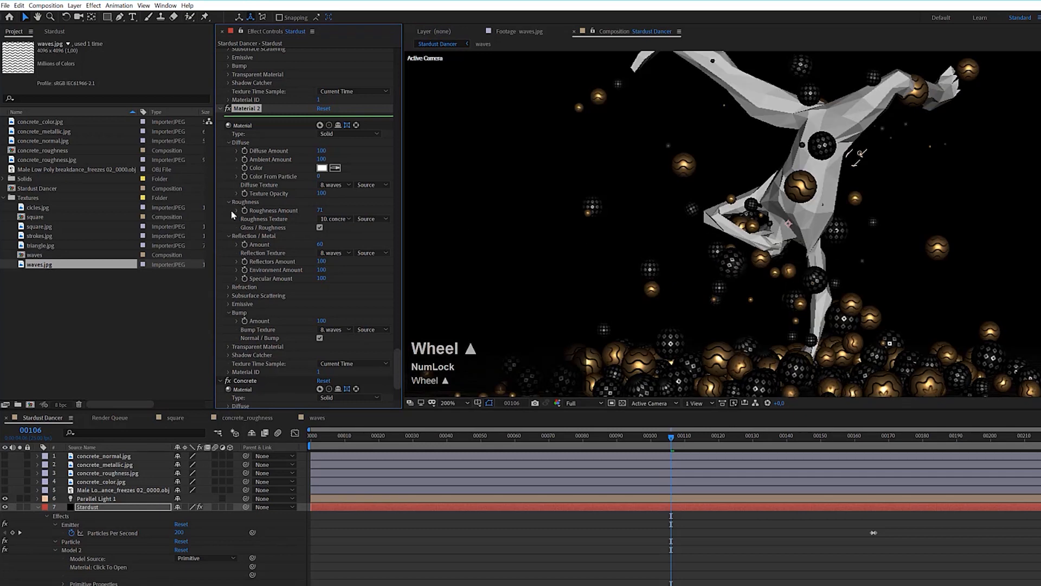
# Use the square composition as the first Material's Bump Texture, with Normal / Bump enabled and a bump amount of 100.
pyautogui.click(55, 31)
pyautogui.click(136, 192)
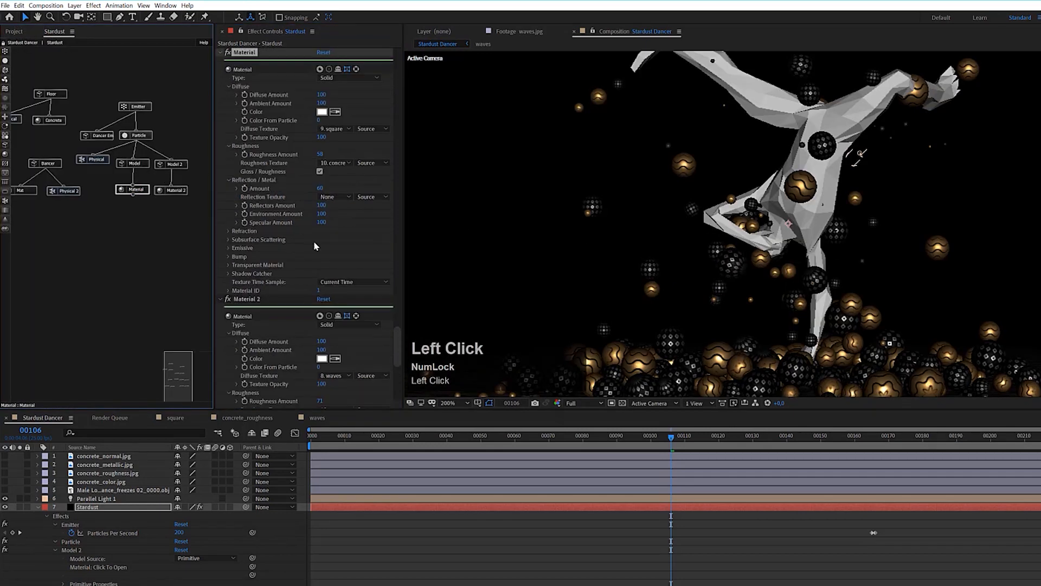
pyautogui.click(242, 259)
pyautogui.click(324, 274)
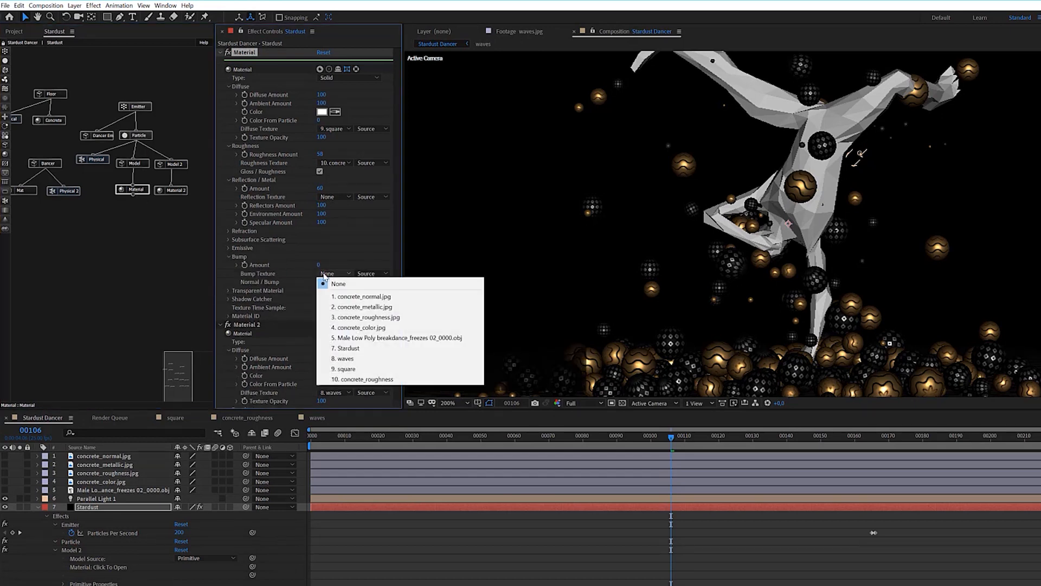
pyautogui.click(352, 368)
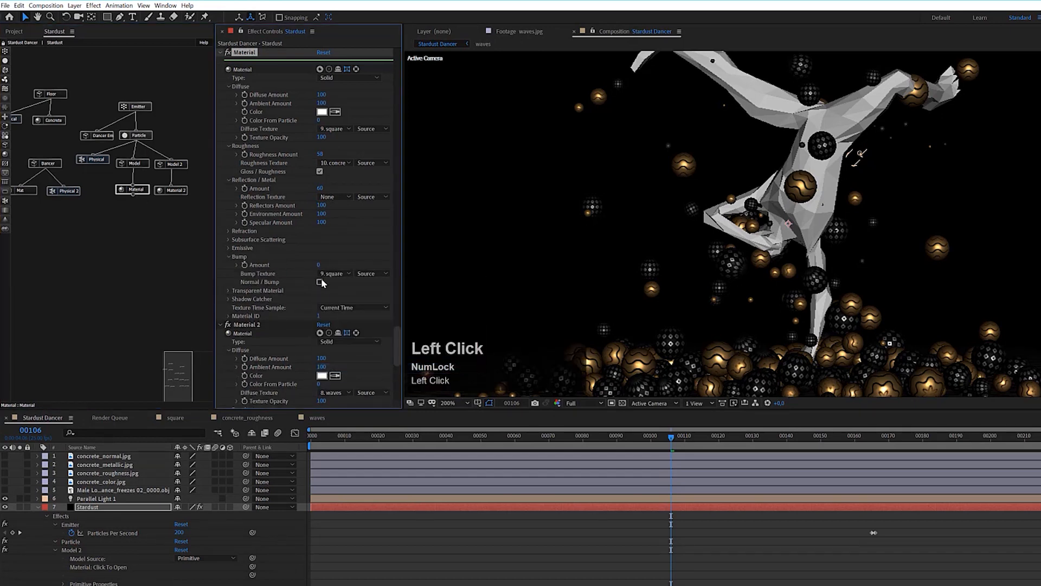
pyautogui.click(320, 283)
pyautogui.write('100')
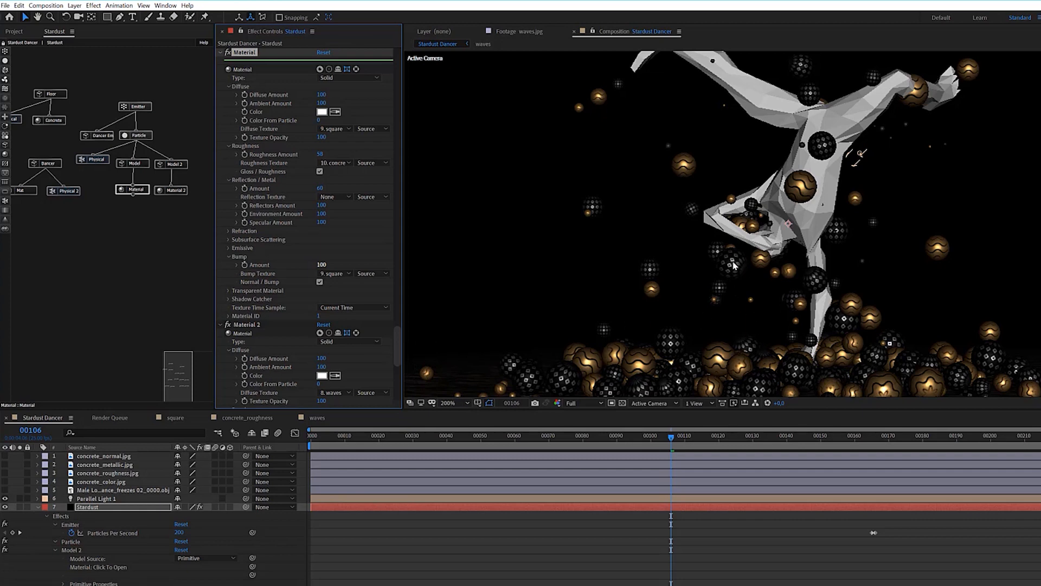
# Assign the square composition as the first Material's Reflection Texture and check the spheres near and far.
pyautogui.click(335, 196)
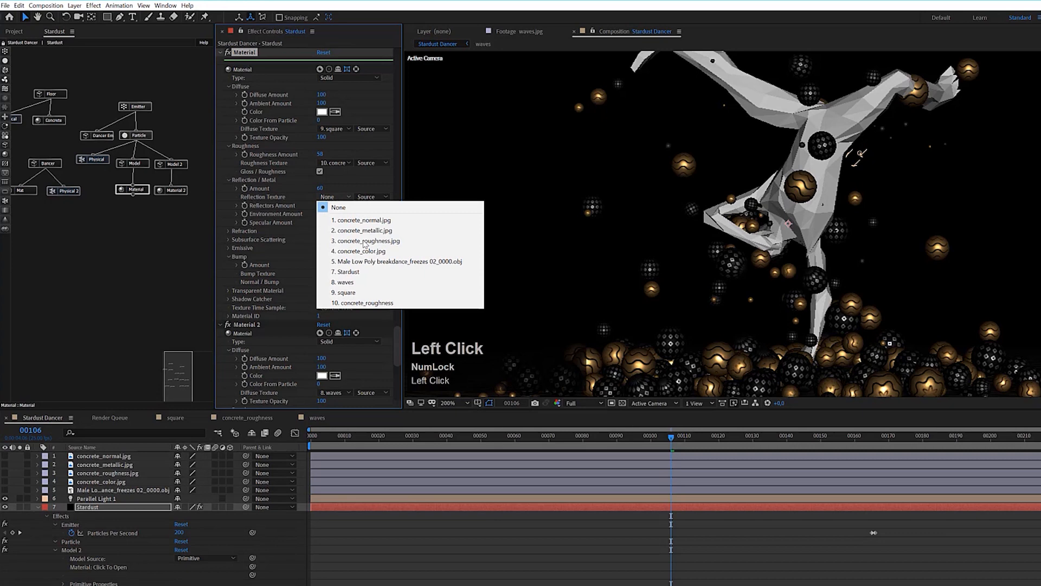
pyautogui.click(348, 292)
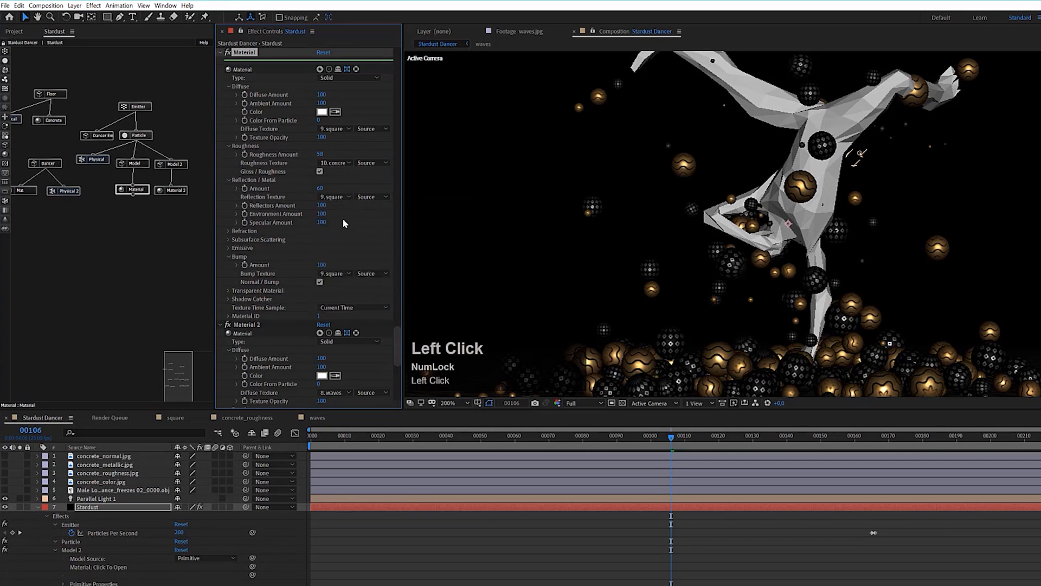
pyautogui.scroll(-2, 821, 300)
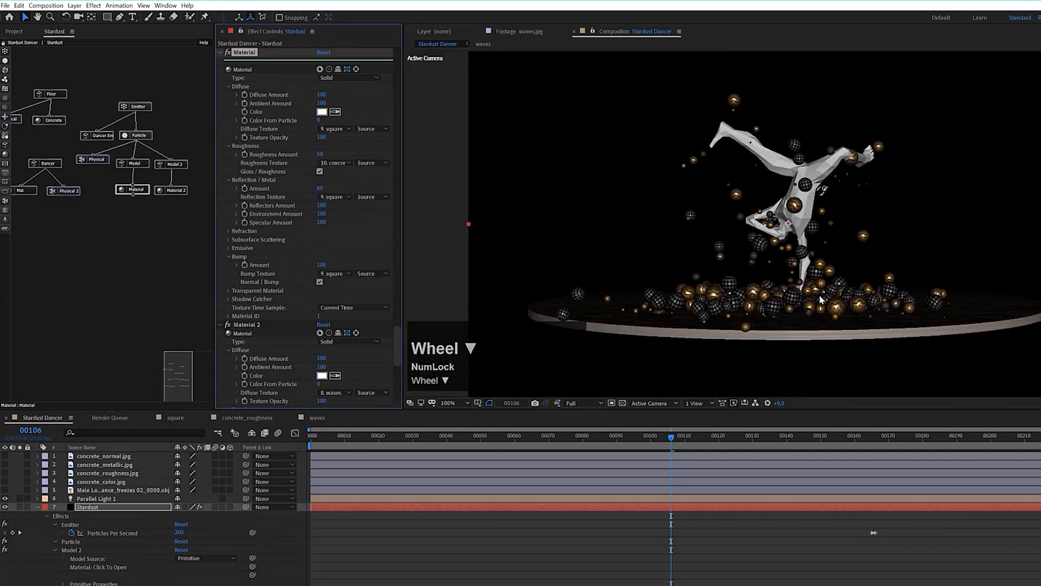
pyautogui.scroll(2, 822, 300)
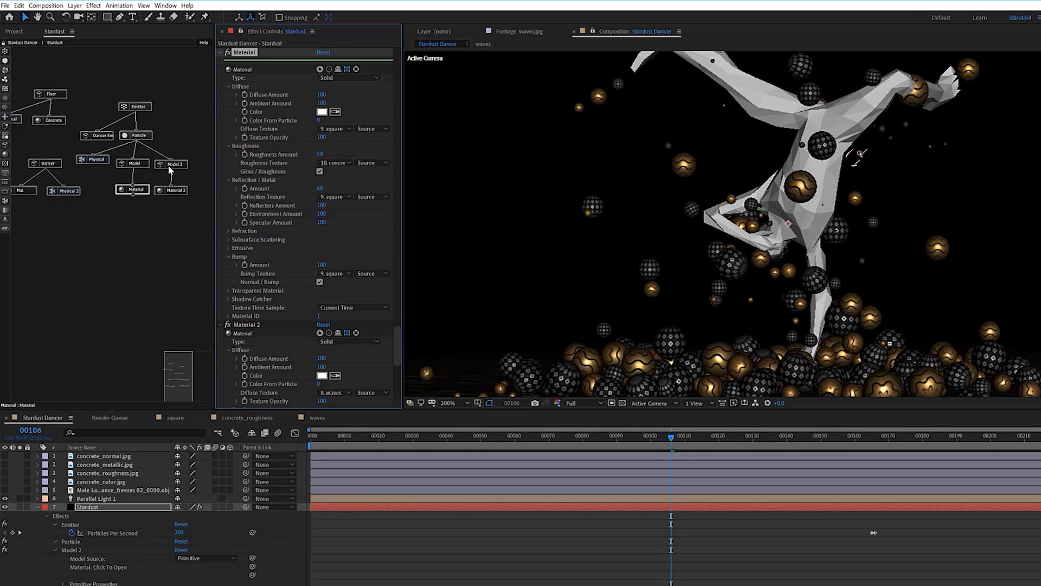
# Duplicate the Model 2 and Material 2 nodes, connect the copied model to Particle, and place the pair beside the Emitter.
pyautogui.click(172, 189)
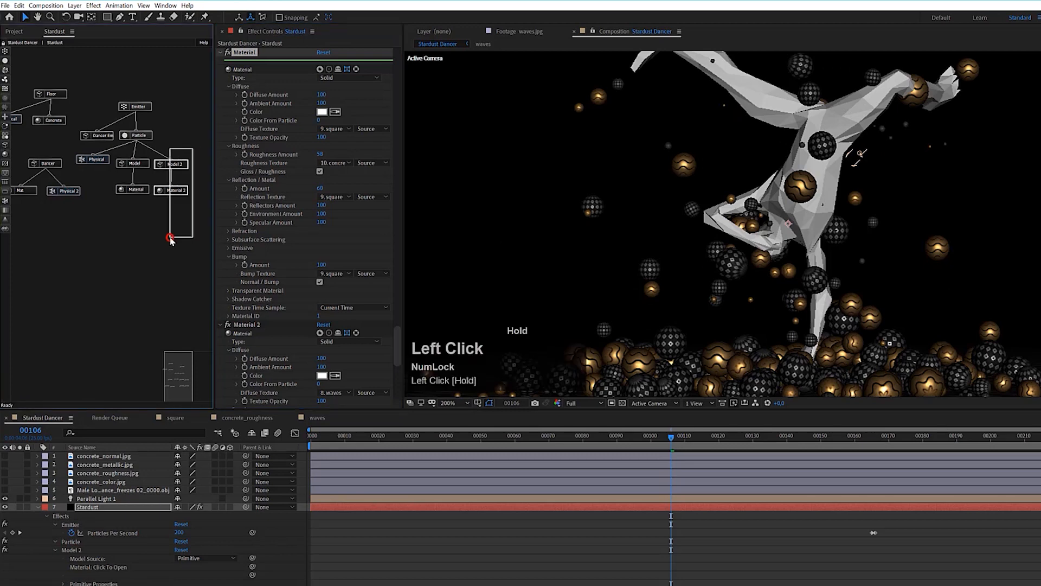
pyautogui.hotkey('ctrl', 'd')
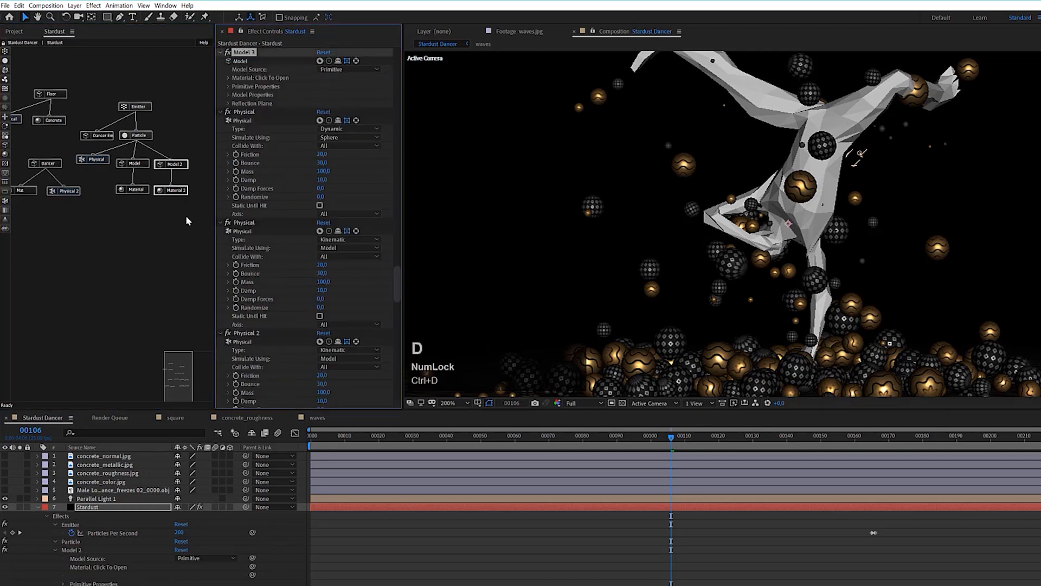
pyautogui.click(187, 170)
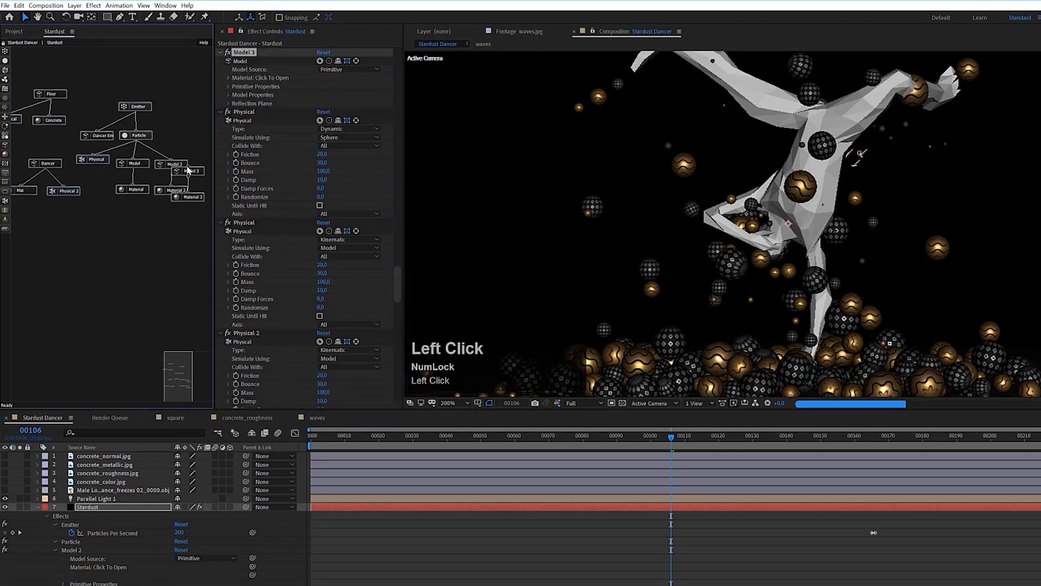
pyautogui.moveTo(127, 140); pyautogui.dragTo(192, 108)
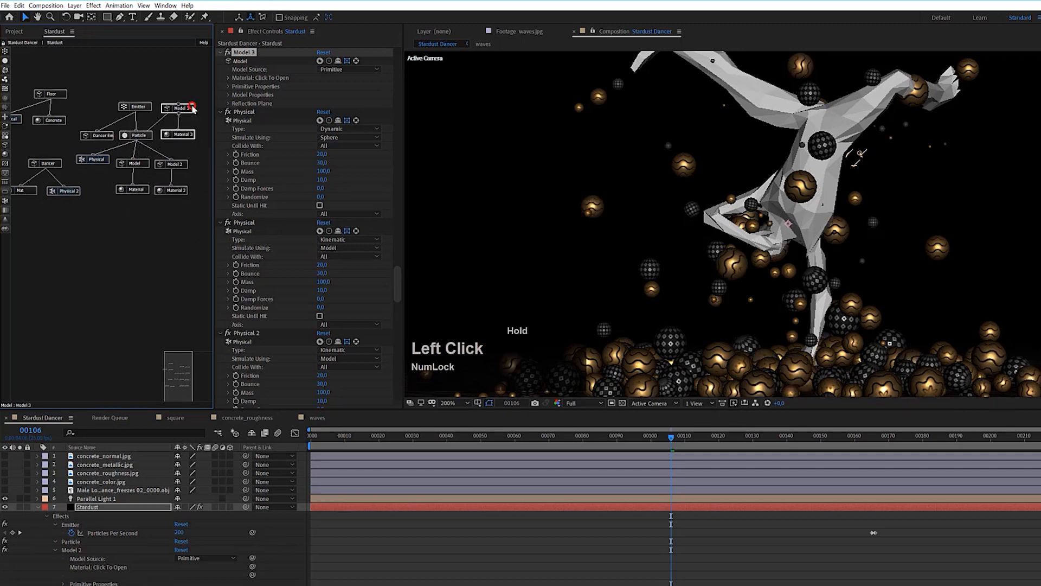
pyautogui.click(185, 135)
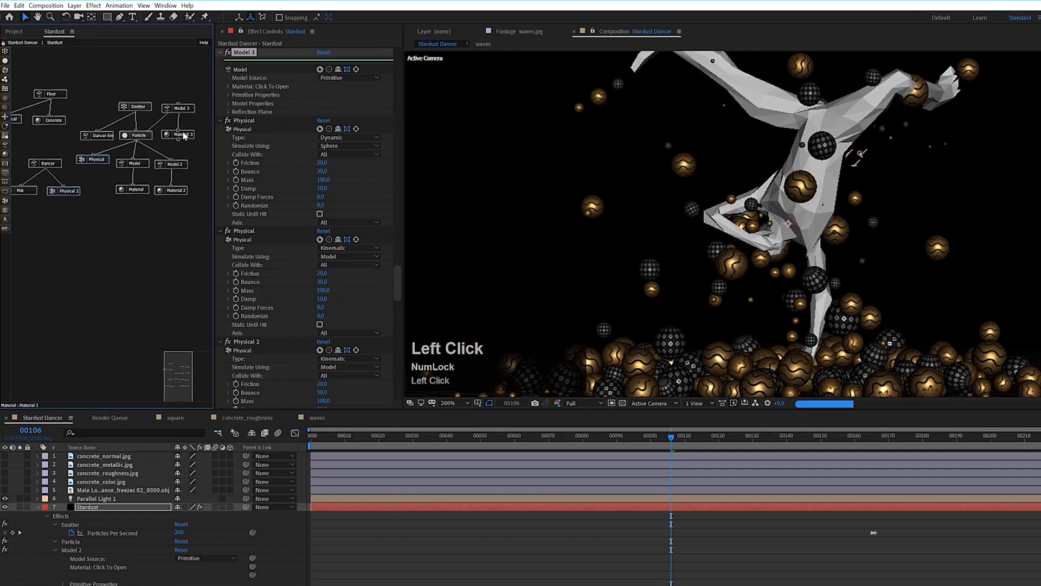
# Create a composition from cicles.jpg and set its height to 4096/2 px.
pyautogui.click(14, 31)
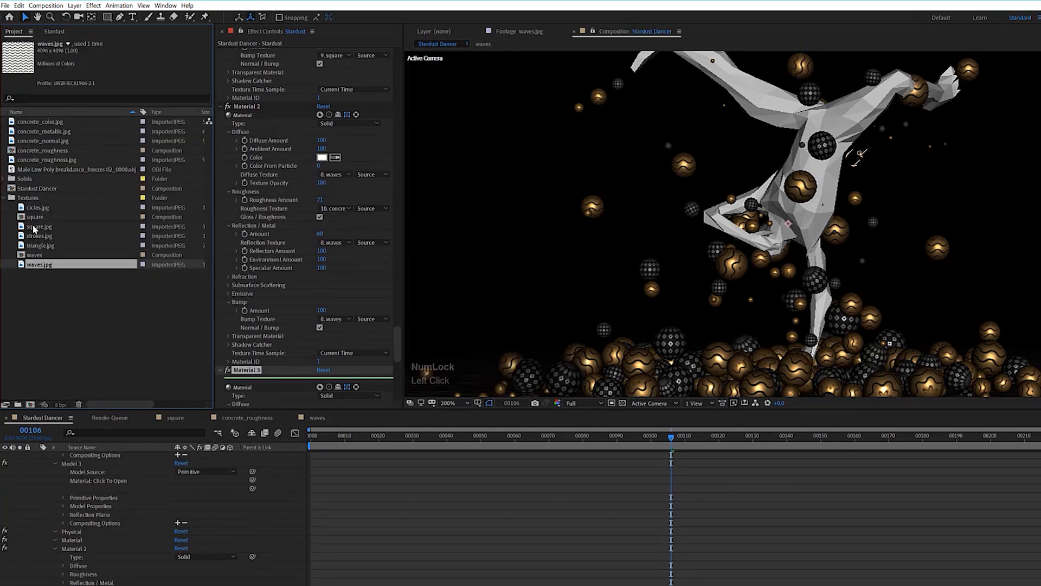
pyautogui.moveTo(34, 208); pyautogui.dragTo(31, 403)
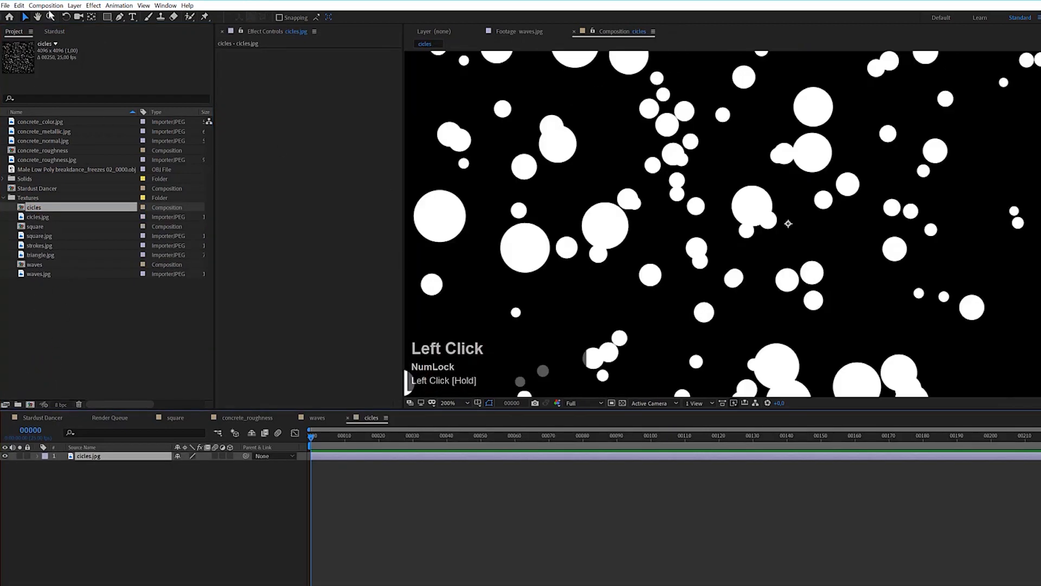
pyautogui.click(46, 6)
pyautogui.click(60, 26)
pyautogui.click(206, 157)
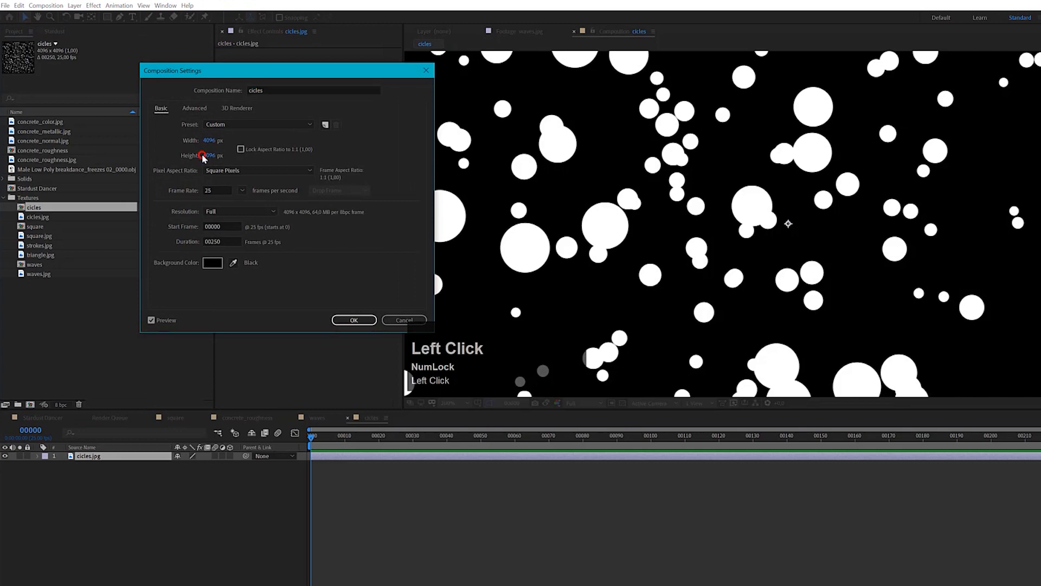
pyautogui.click(208, 156)
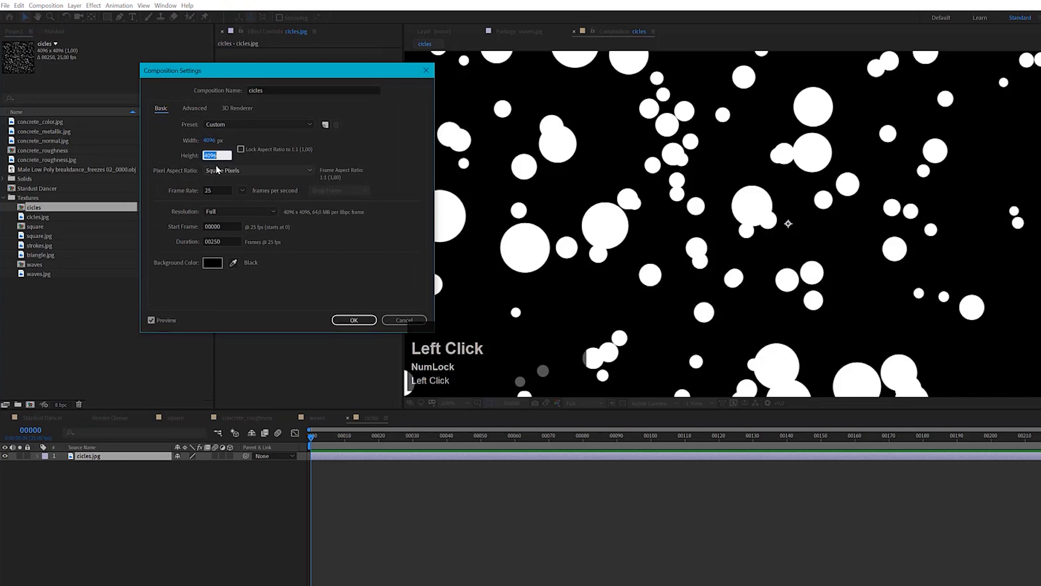
pyautogui.press('shift')
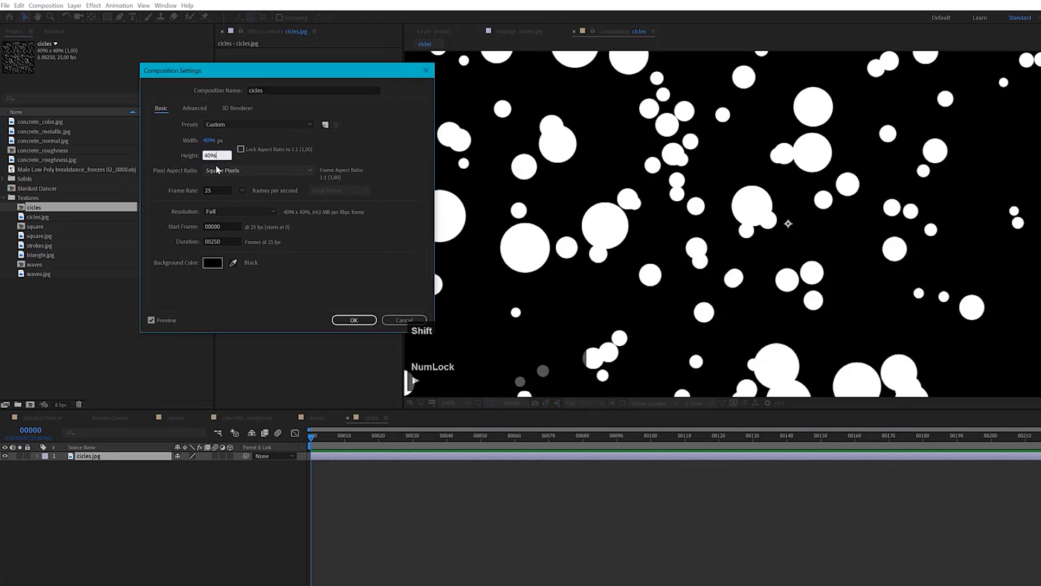
pyautogui.write('/2')
pyautogui.press('Return')
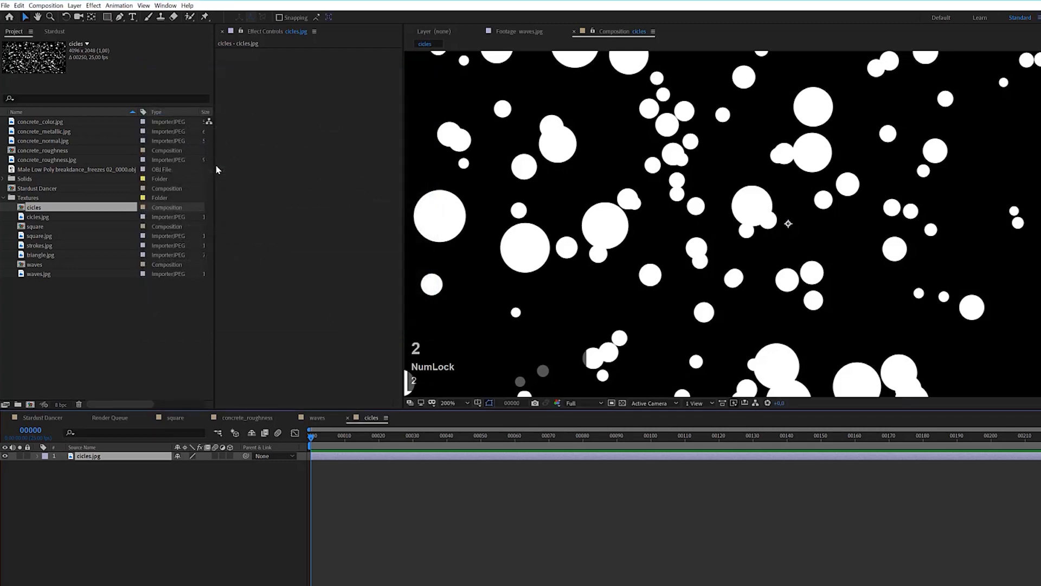
pyautogui.scroll(-6, 669, 285)
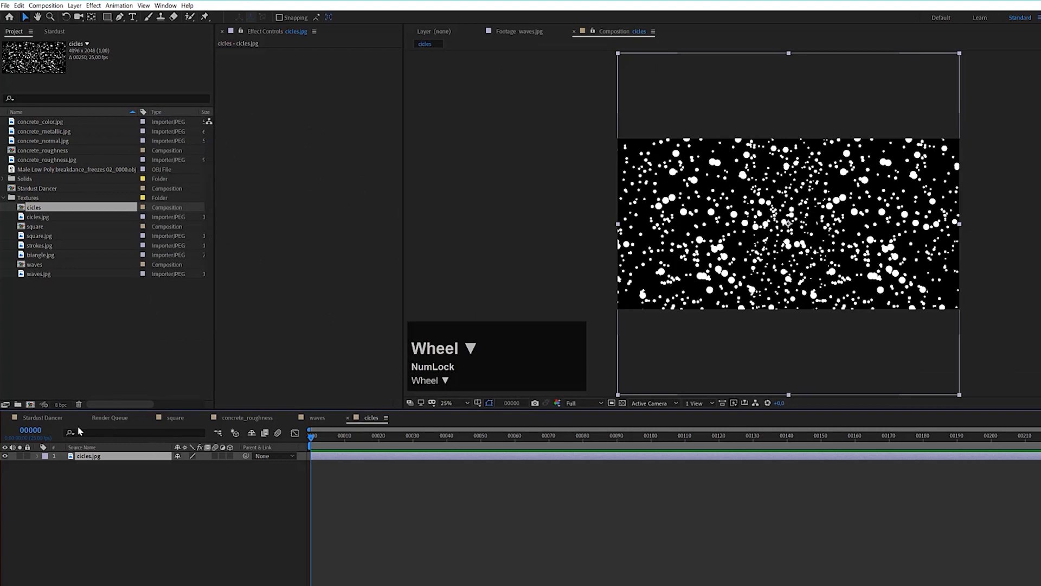
# Add the cicles composition to Stardust Dancer beneath the Stardust layer and hide it.
pyautogui.click(49, 418)
pyautogui.moveTo(43, 209); pyautogui.dragTo(122, 558)
pyautogui.scroll(10, 77, 477)
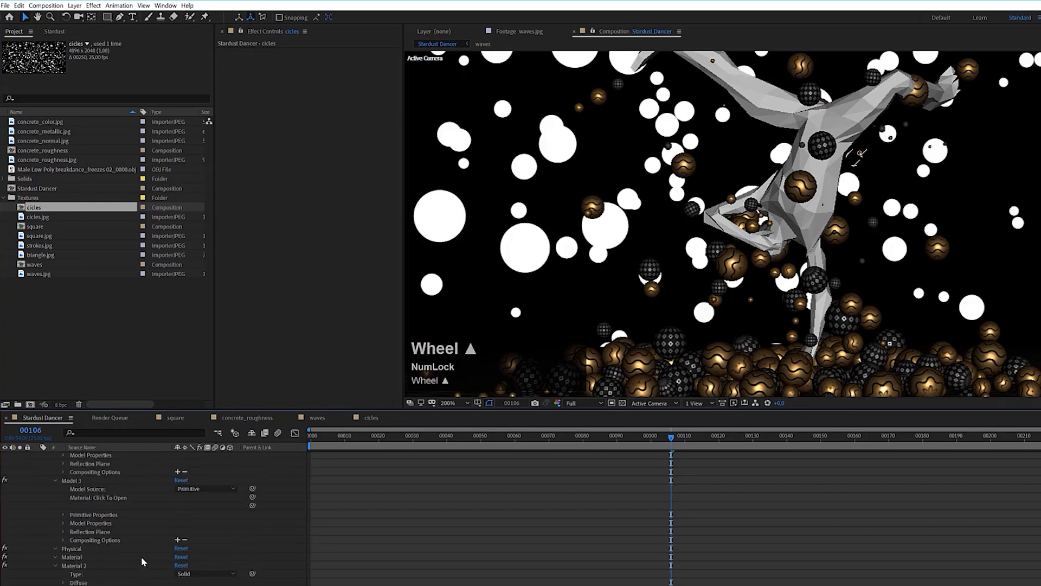
# Set the cicles composition as the Diffuse Texture of Material 3 on the Stardust layer.
pyautogui.click(87, 507)
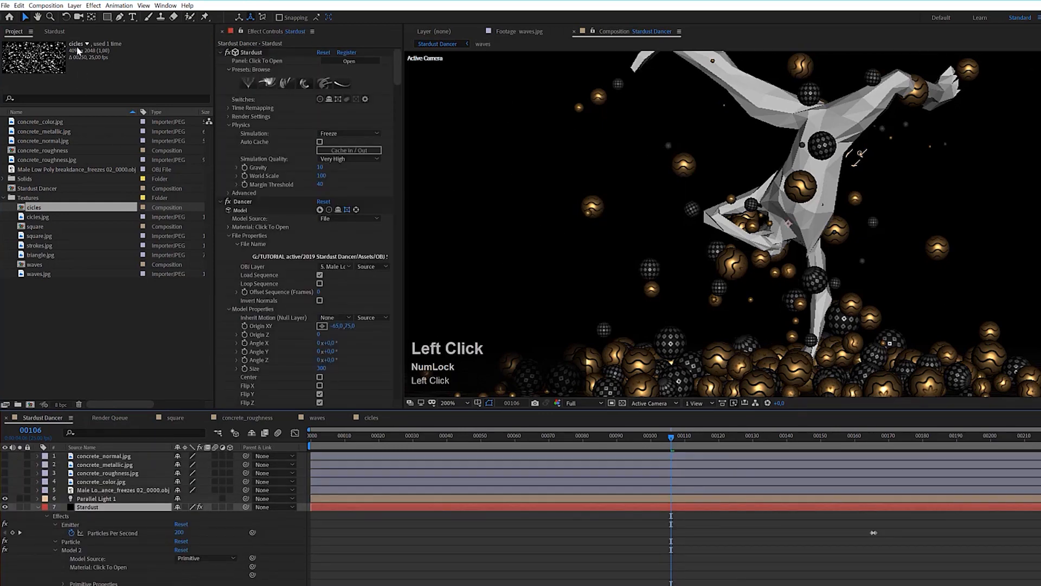
pyautogui.click(52, 32)
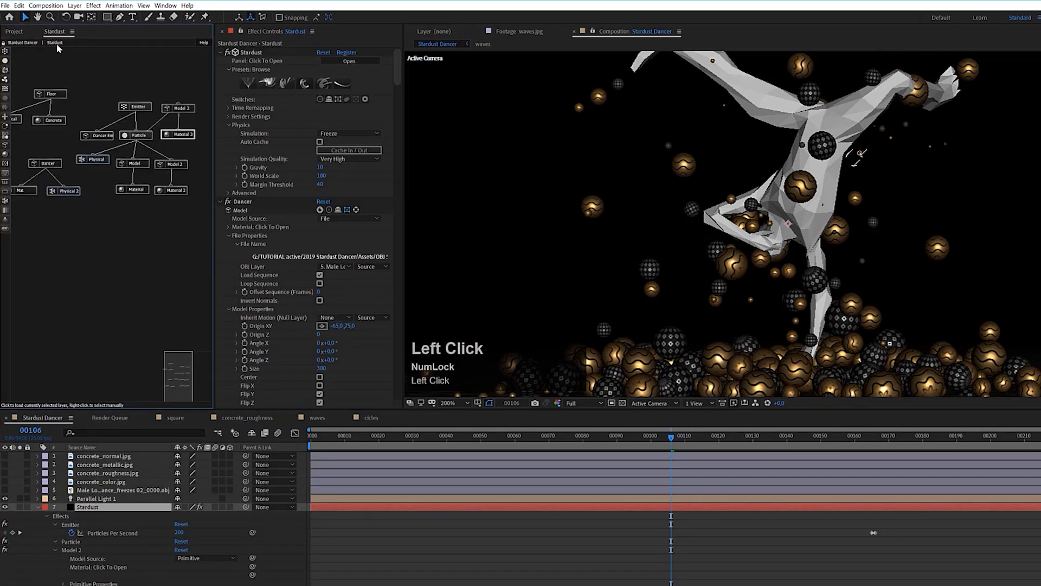
pyautogui.click(181, 137)
pyautogui.scroll(-8, 313, 289)
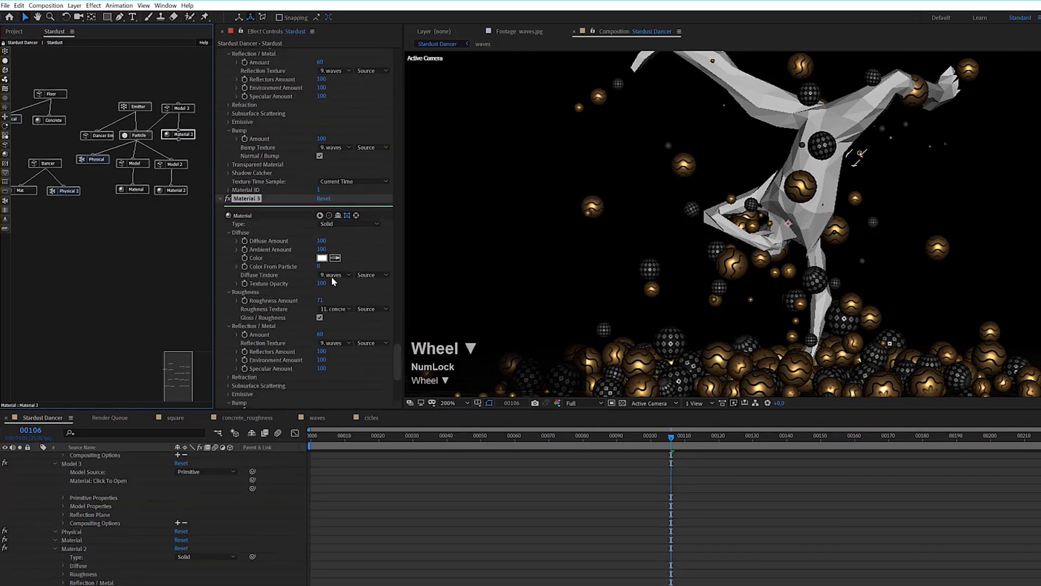
pyautogui.click(333, 276)
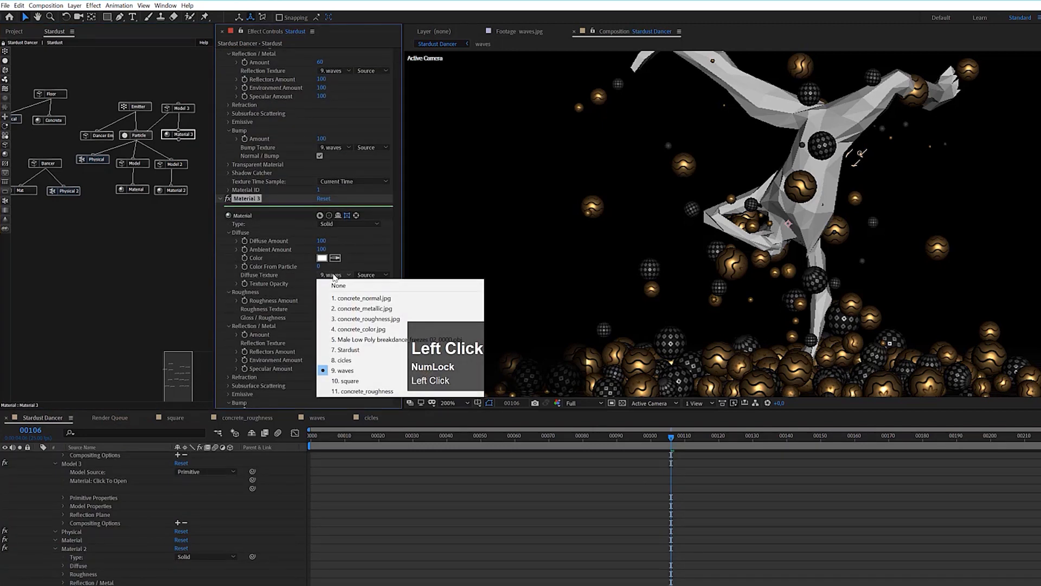
pyautogui.click(346, 360)
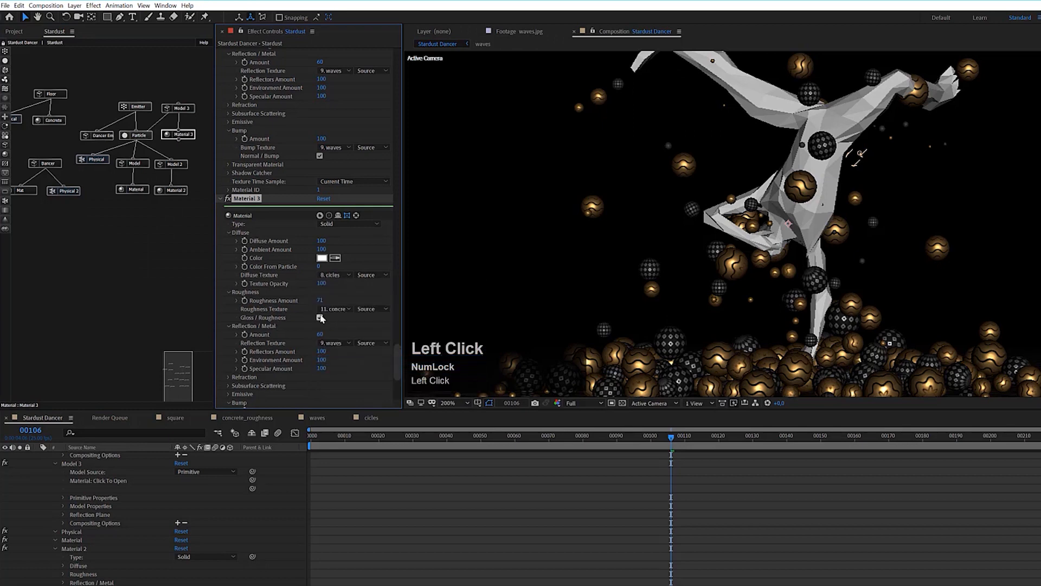
# Set the cicles composition as both the Reflection Texture and the Bump Texture of Material 3.
pyautogui.click(339, 343)
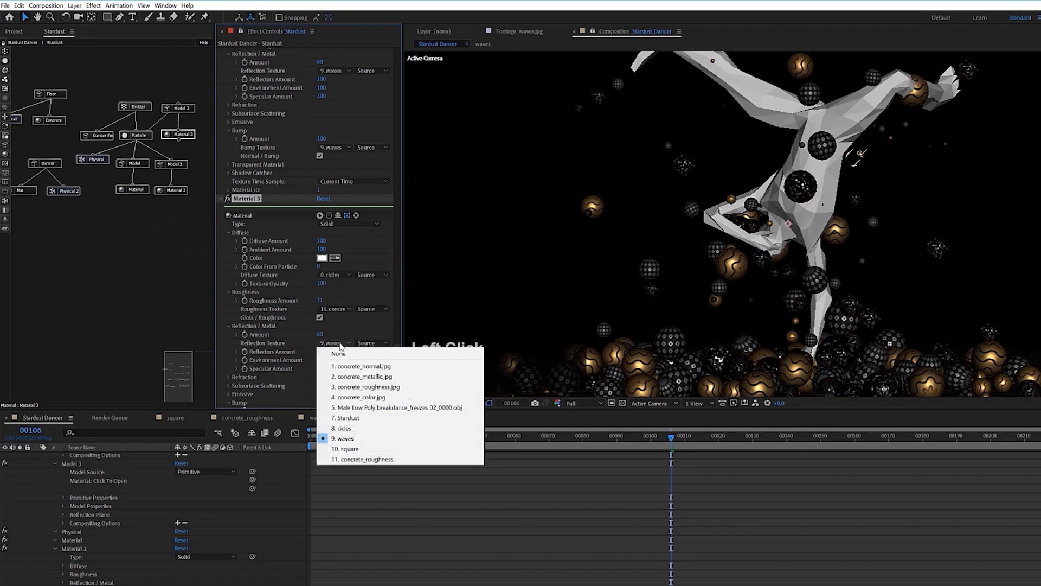
pyautogui.click(359, 428)
pyautogui.scroll(-3, 268, 346)
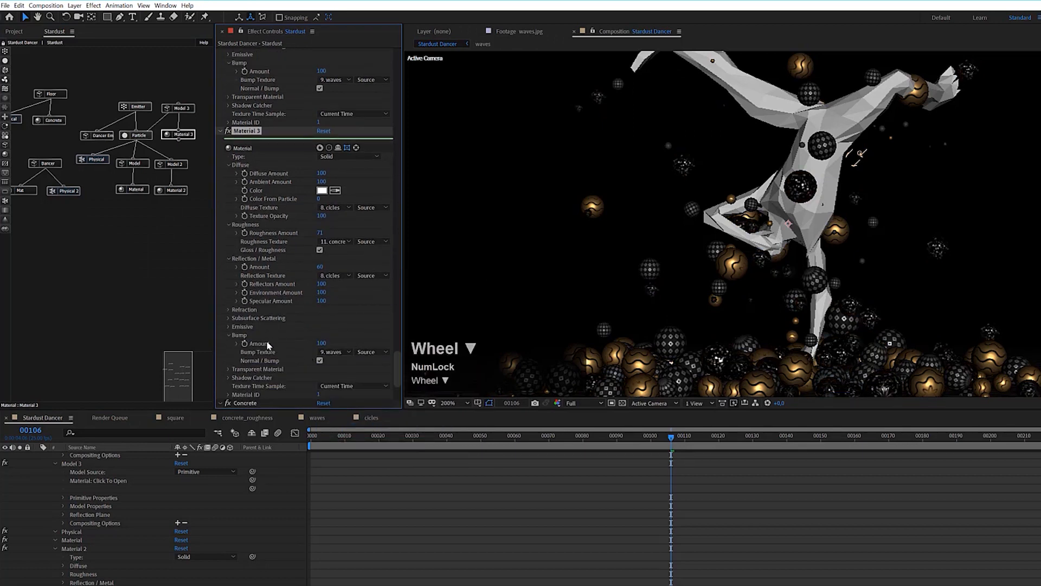
pyautogui.click(332, 352)
pyautogui.click(359, 438)
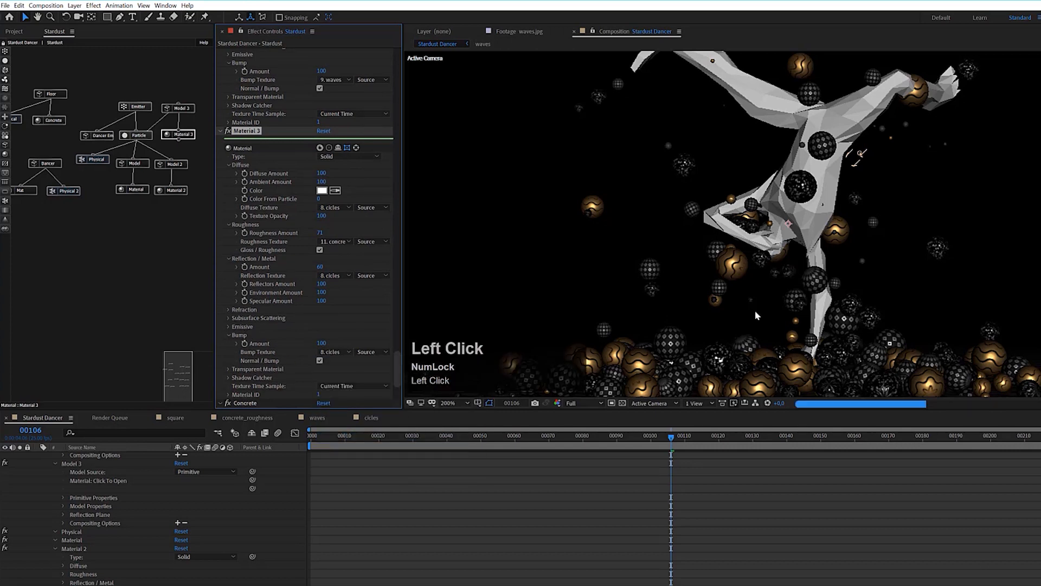
pyautogui.scroll(2, 922, 293)
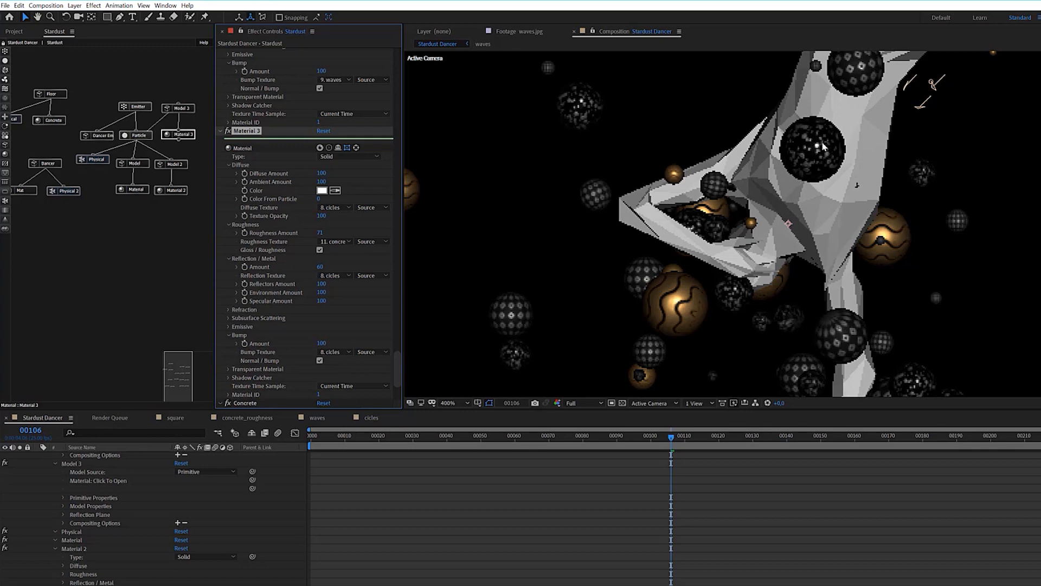
# In the cicles composition, apply Tint to cicles.jpg with swapped colors and map black to light grey CCCCCC, then return to Stardust Dancer.
pyautogui.click(372, 418)
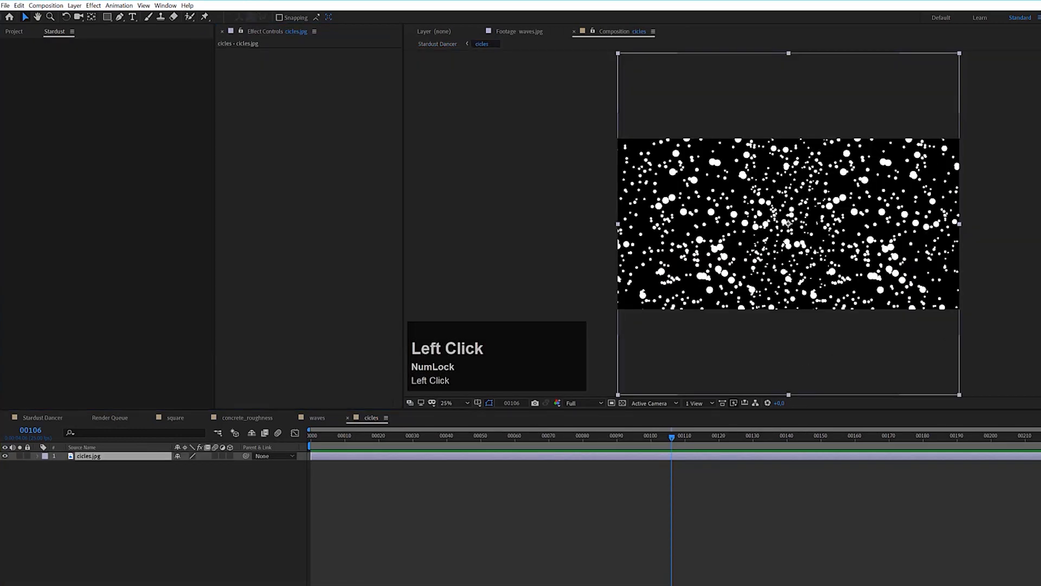
pyautogui.moveTo(1040, 347); pyautogui.dragTo(918, 457)
pyautogui.click(347, 91)
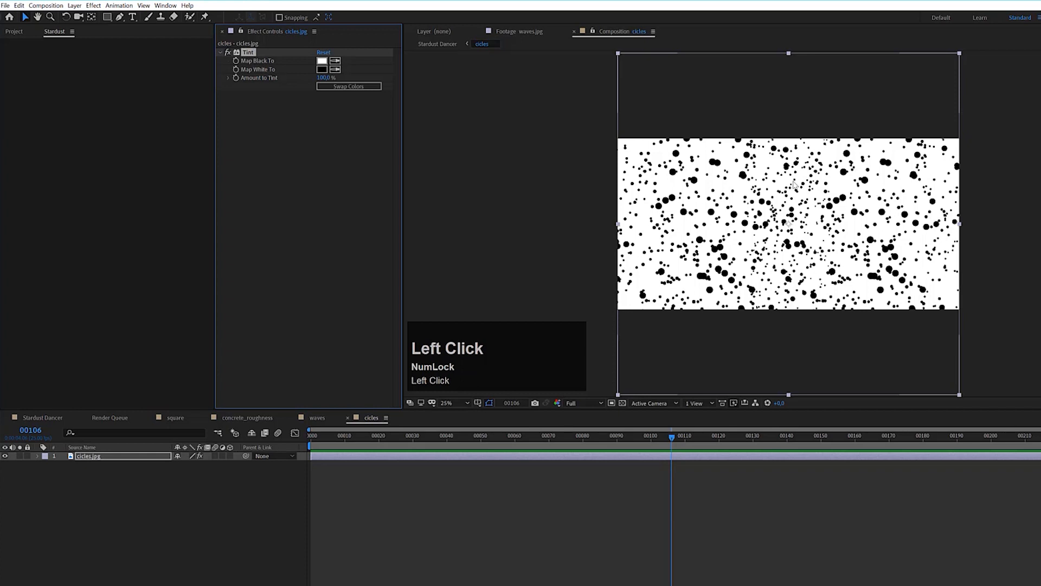
pyautogui.click(322, 61)
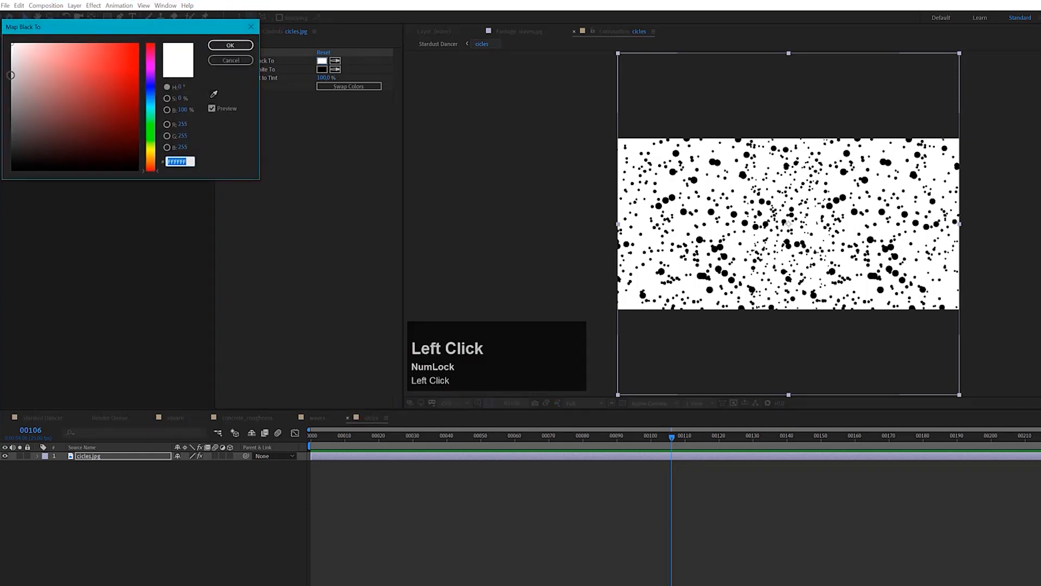
pyautogui.moveTo(24, 53); pyautogui.dragTo(11, 69)
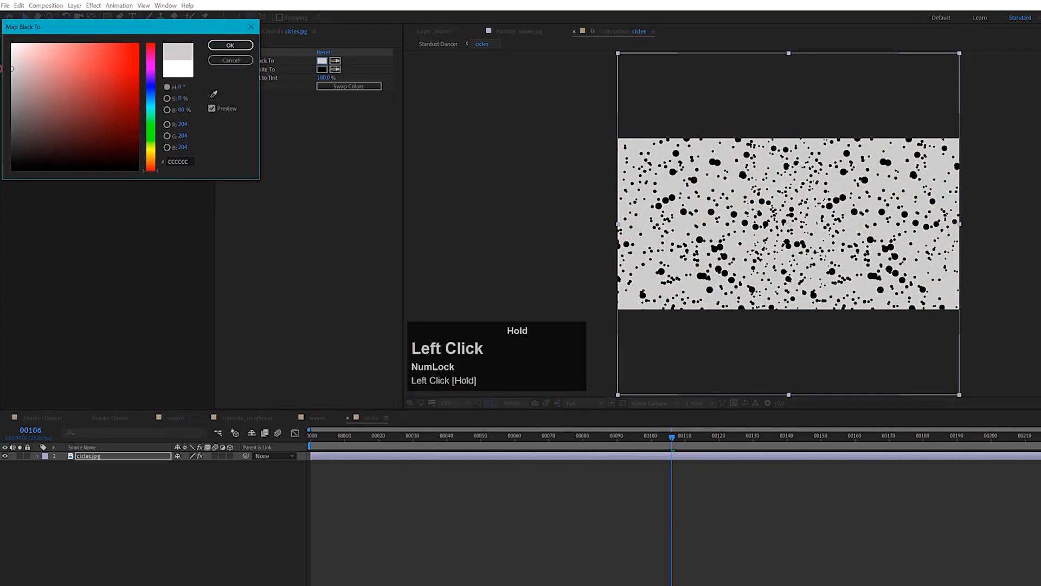
pyautogui.click(231, 46)
pyautogui.click(57, 419)
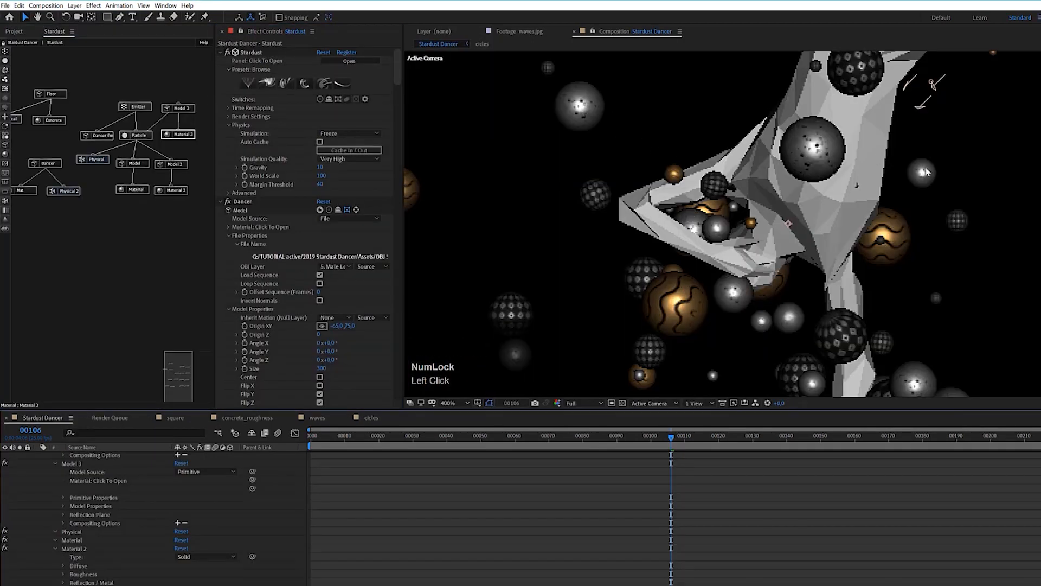
pyautogui.scroll(-2, 996, 293)
pyautogui.scroll(-2, 996, 293)
pyautogui.scroll(2, 996, 293)
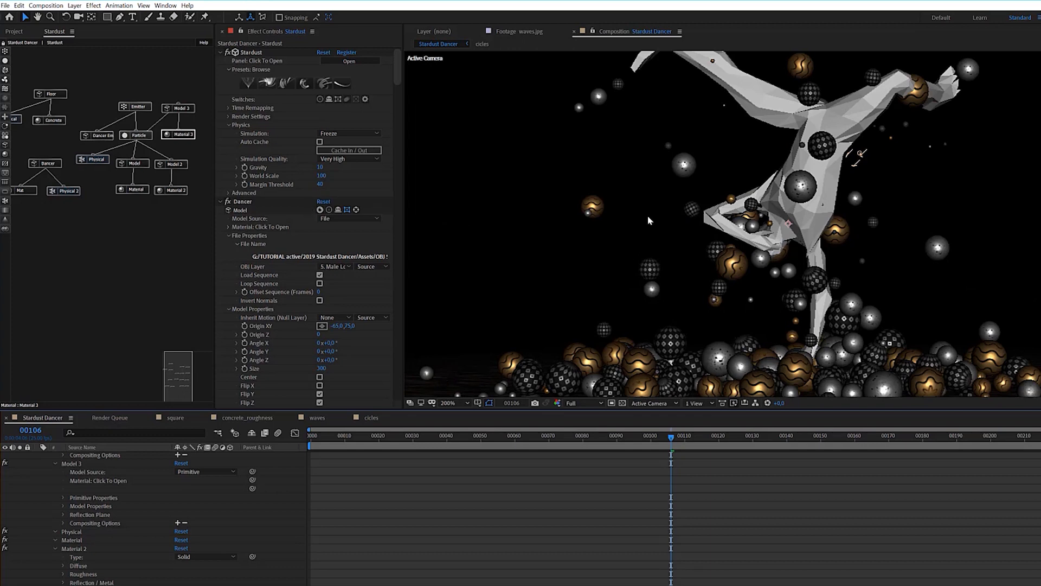
# Set Material 3's Roughness Amount to 94 and its Reflection / Metal Amount to 51.
pyautogui.click(186, 139)
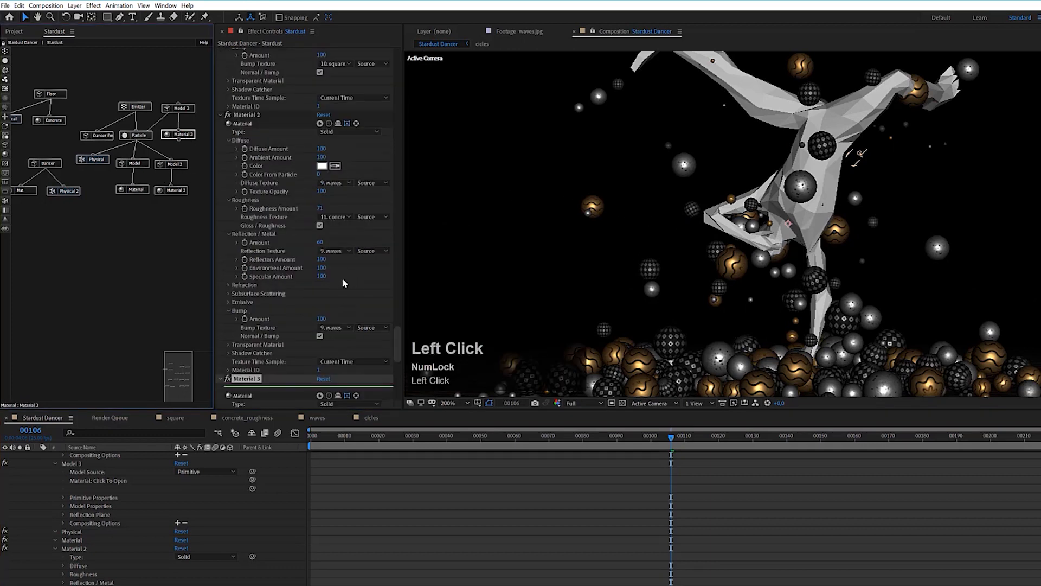
pyautogui.scroll(-15, 321, 340)
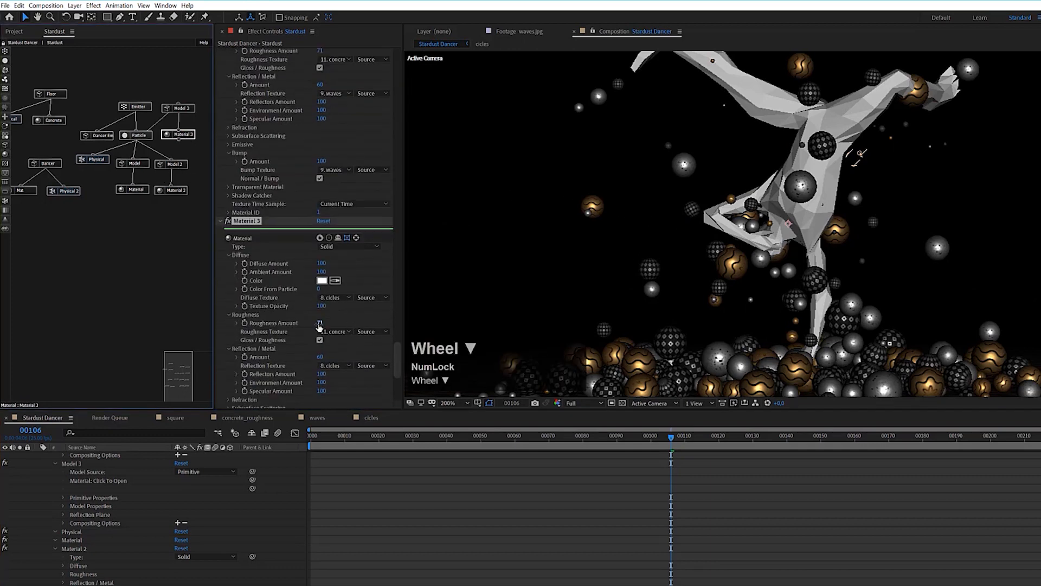
pyautogui.moveTo(319, 323); pyautogui.dragTo(329, 323)
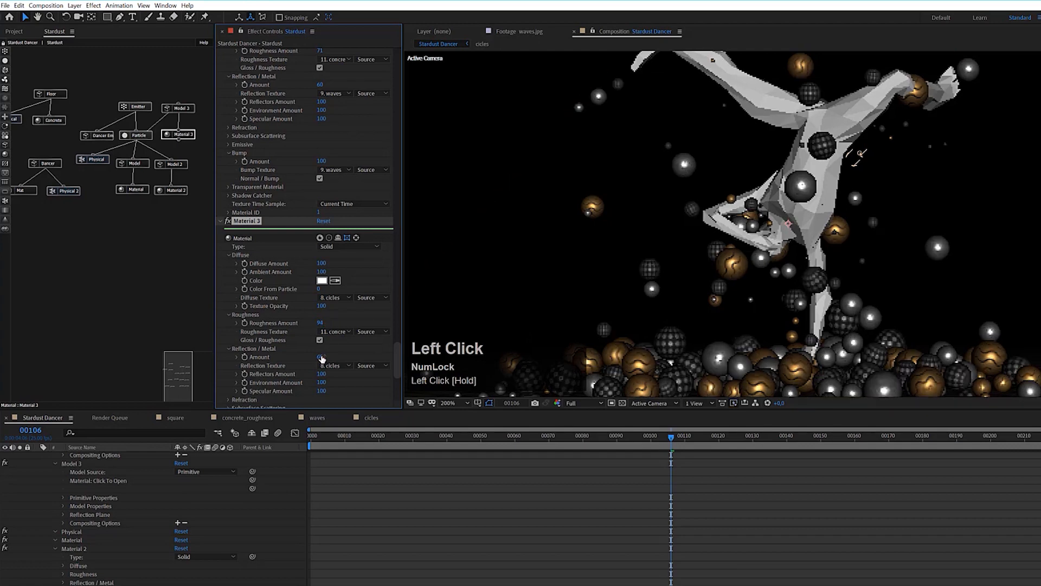
pyautogui.moveTo(320, 356); pyautogui.dragTo(317, 356)
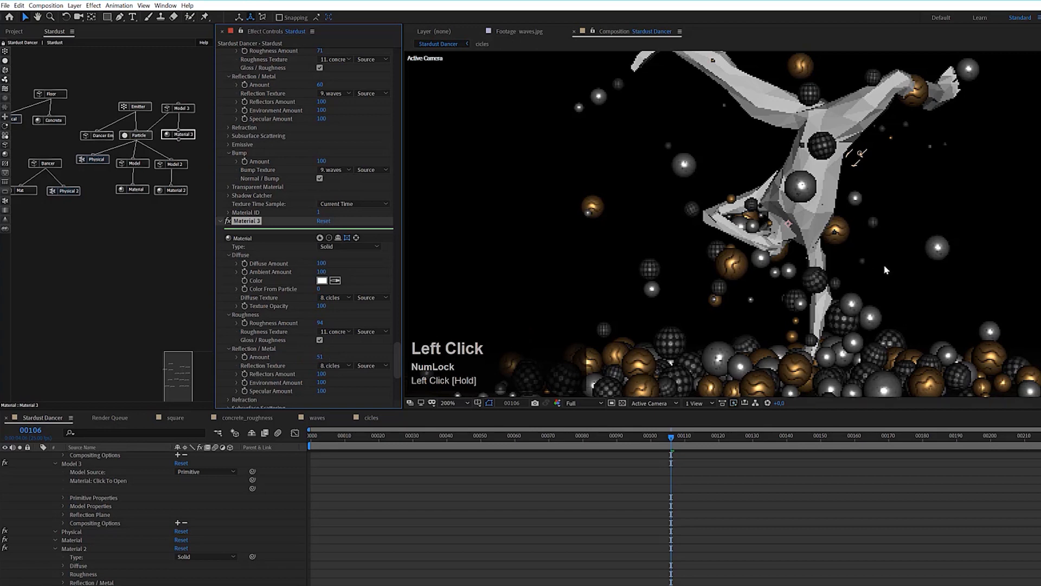
pyautogui.scroll(-3, 875, 266)
pyautogui.scroll(2, 876, 265)
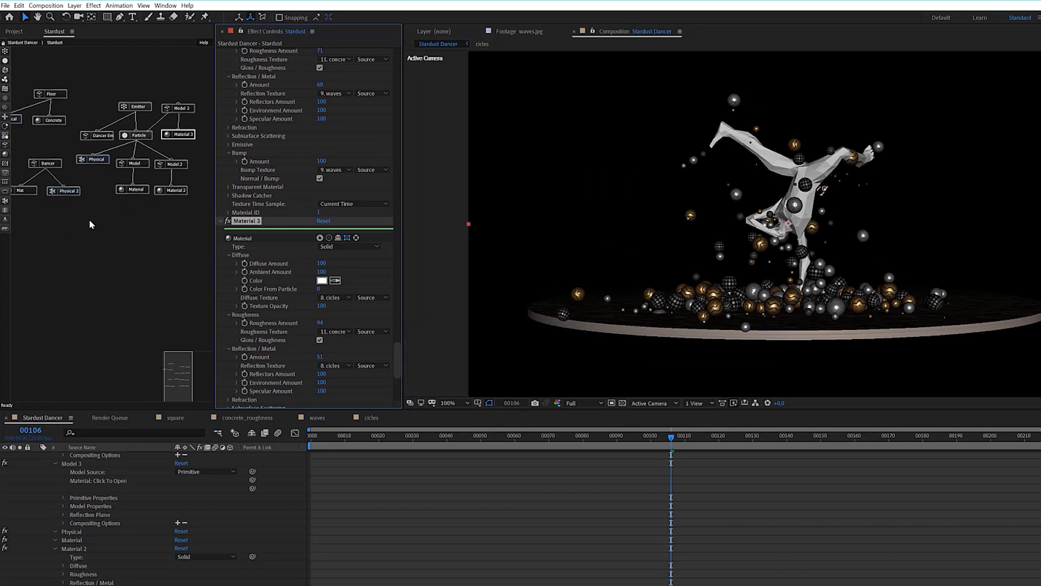
# Duplicate the Model 2 and Material 2 nodes and delete the copied model, keeping only the copied material.
pyautogui.moveTo(182, 165); pyautogui.dragTo(183, 166)
pyautogui.hotkey('ctrl', 'd')
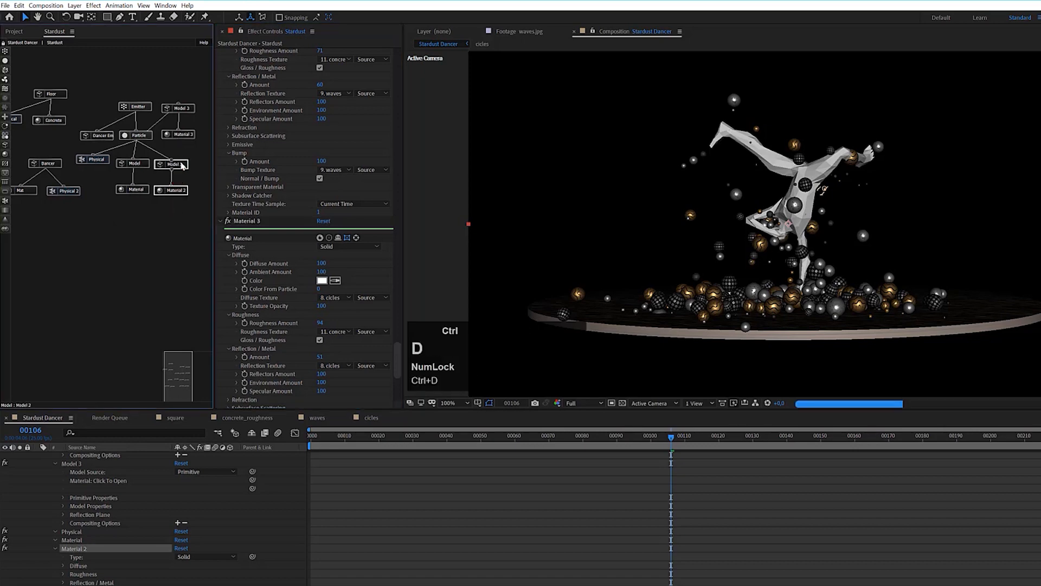
pyautogui.click(167, 230)
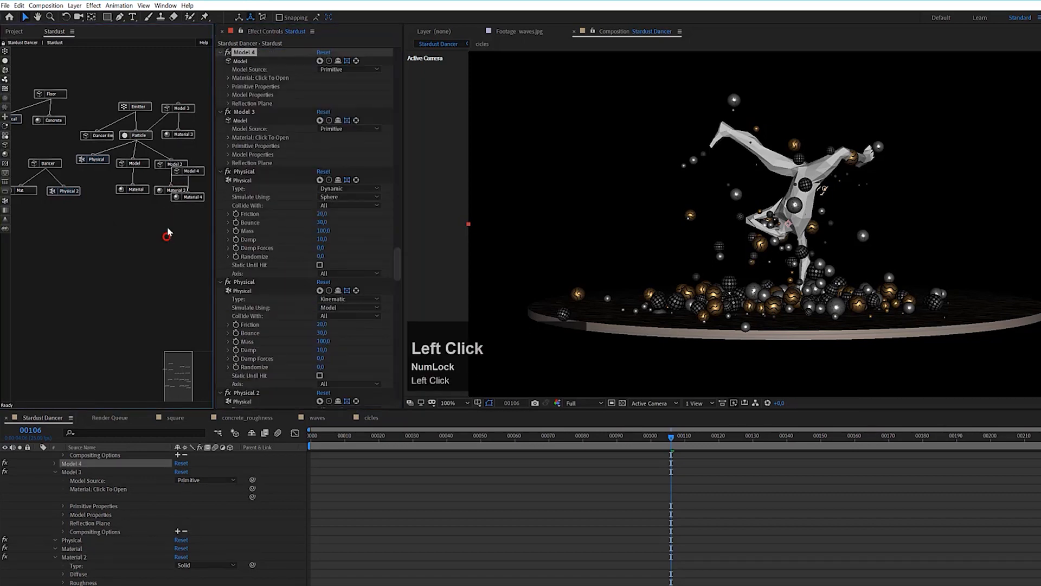
pyautogui.click(195, 173)
pyautogui.press('Delete')
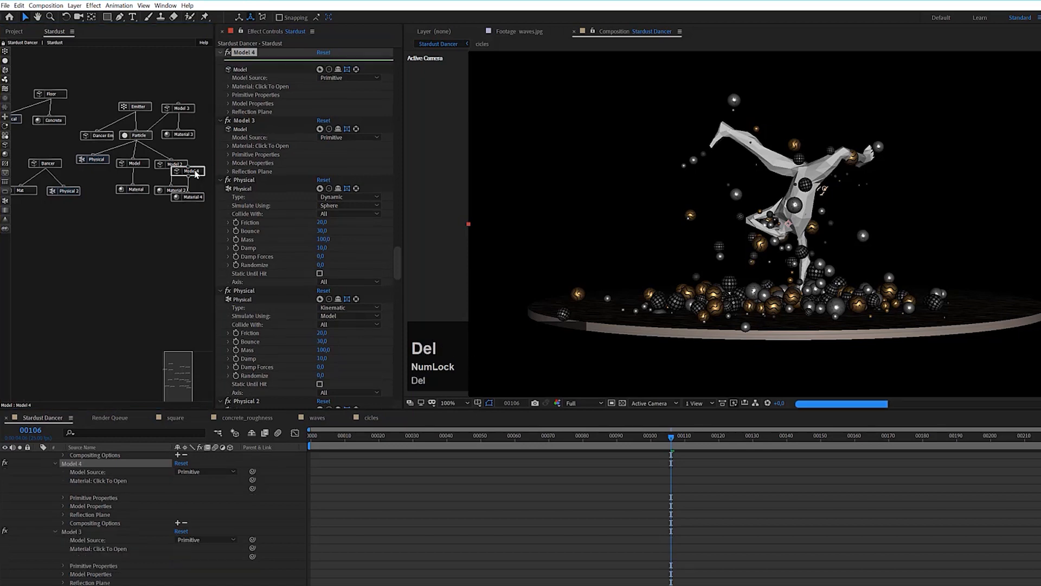
# Replace the Dancer model's Mat node with the copied Material 4, connecting it to Dancer, and go to frame 223.
pyautogui.click(195, 198)
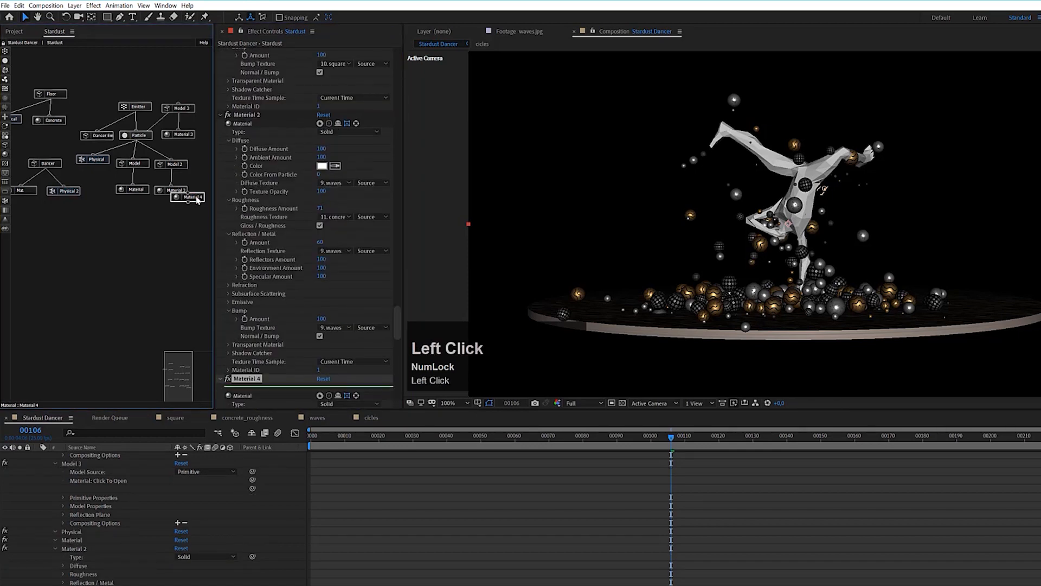
pyautogui.moveTo(194, 199); pyautogui.dragTo(31, 263)
pyautogui.click(22, 191)
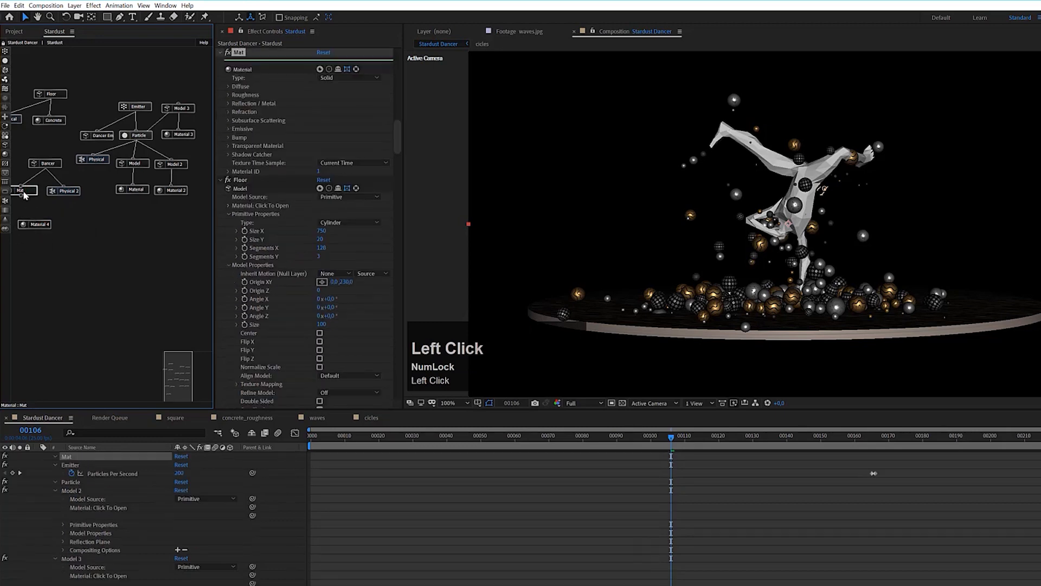
pyautogui.press('Delete')
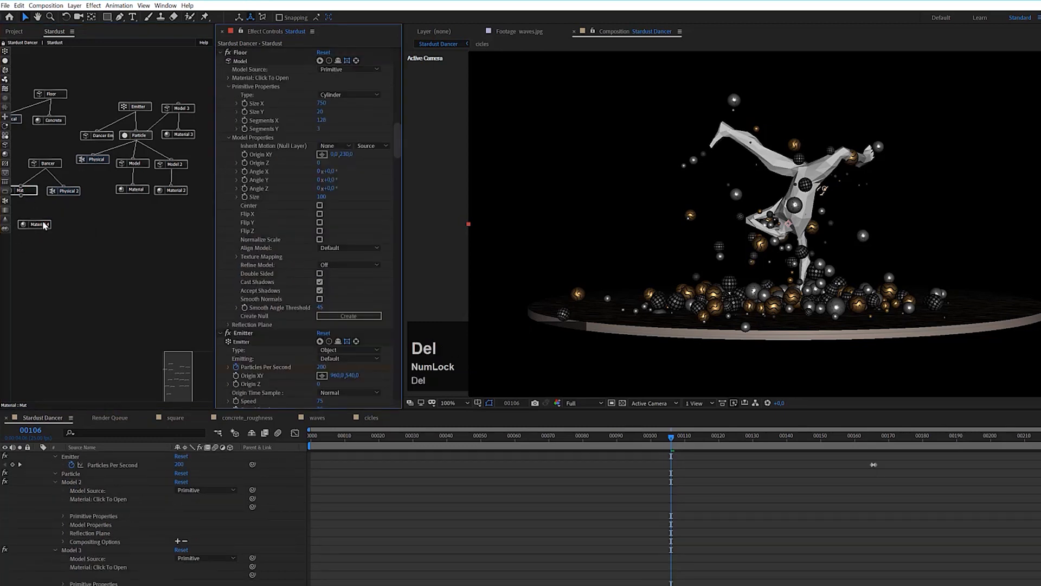
pyautogui.moveTo(45, 224); pyautogui.dragTo(29, 193)
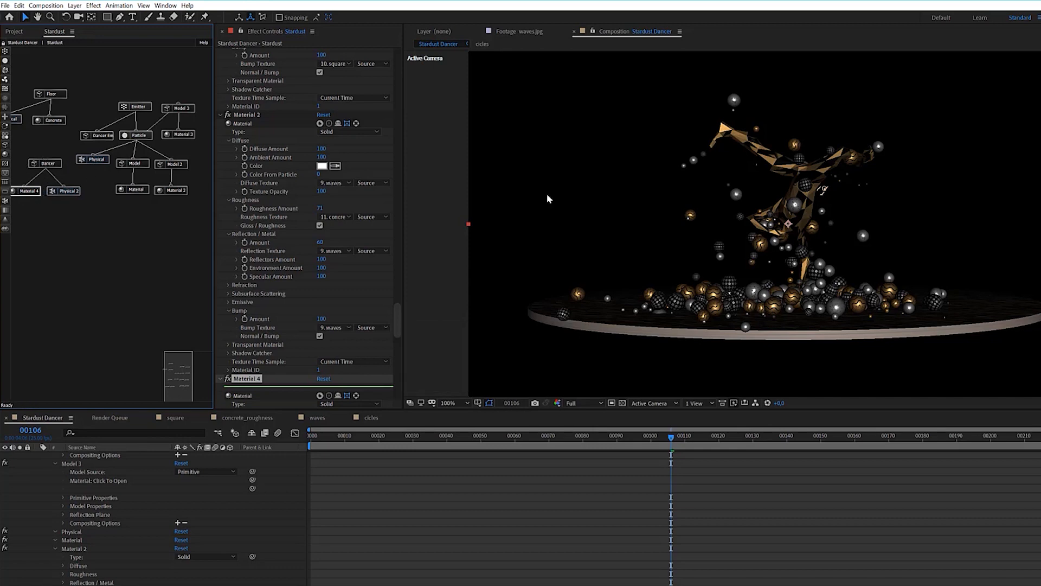
pyautogui.scroll(2, 778, 199)
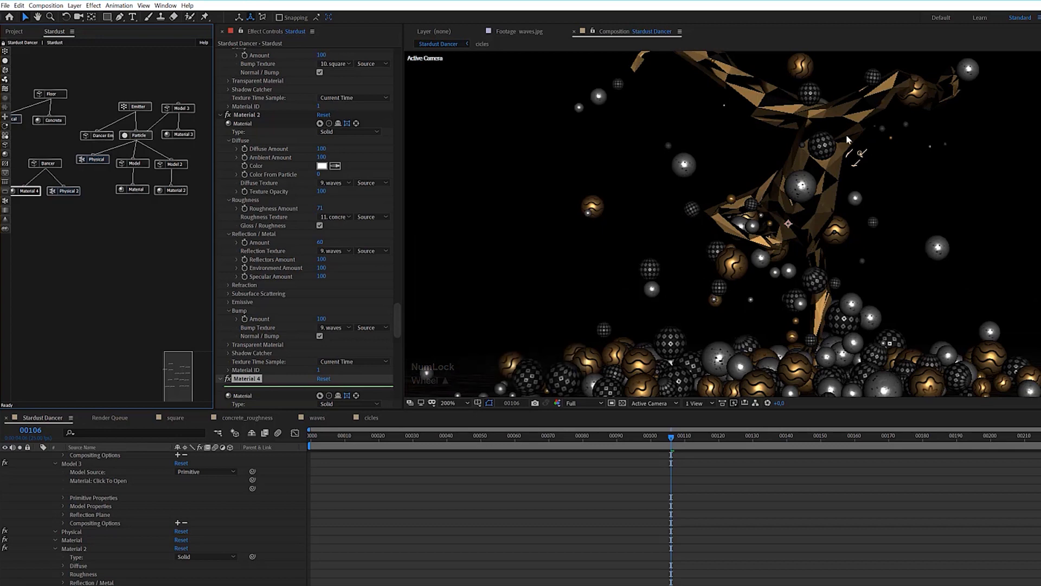
pyautogui.click(1040, 437)
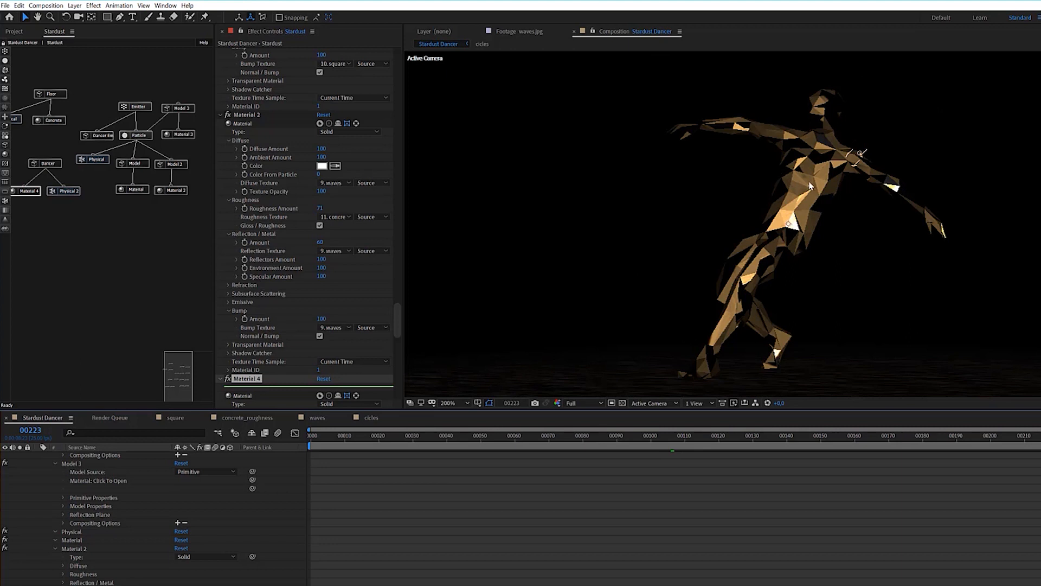
pyautogui.scroll(-2, 809, 182)
pyautogui.scroll(2, 810, 185)
# Set the Dancer model's Texture Mapping UV Map to Planar and move the current time to frame 206.
pyautogui.click(52, 164)
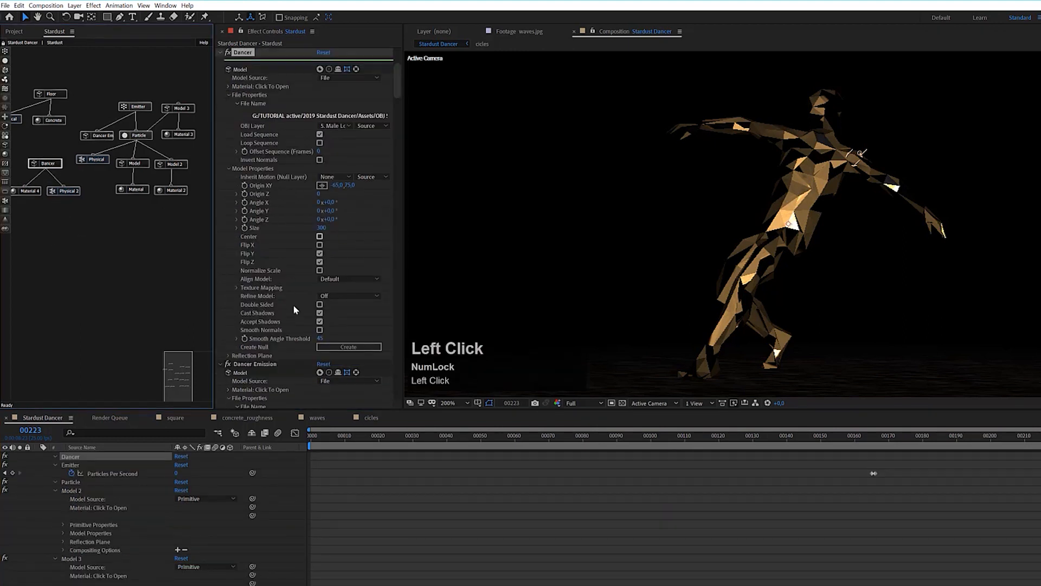
pyautogui.click(236, 286)
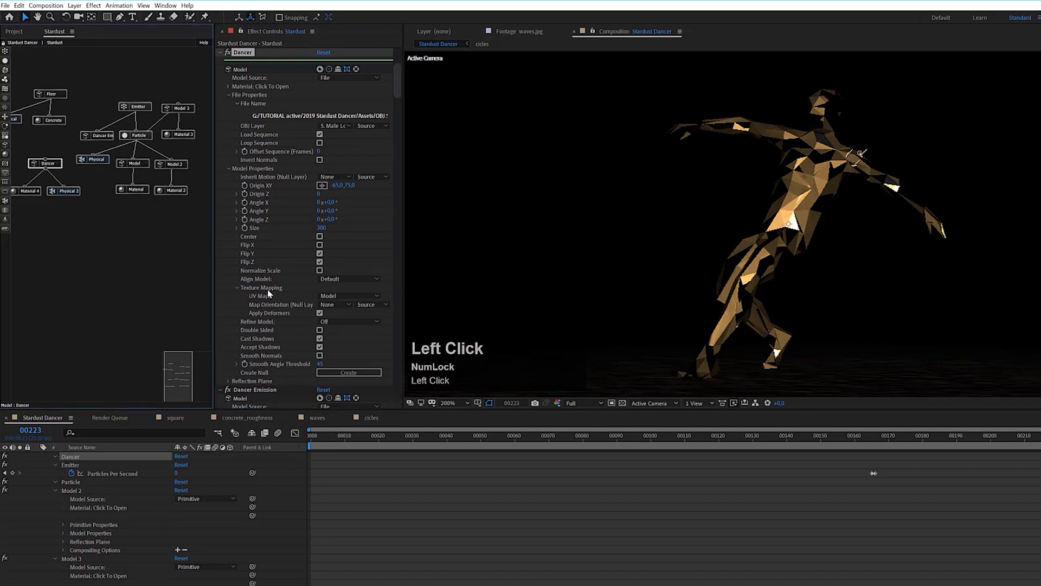
pyautogui.click(336, 297)
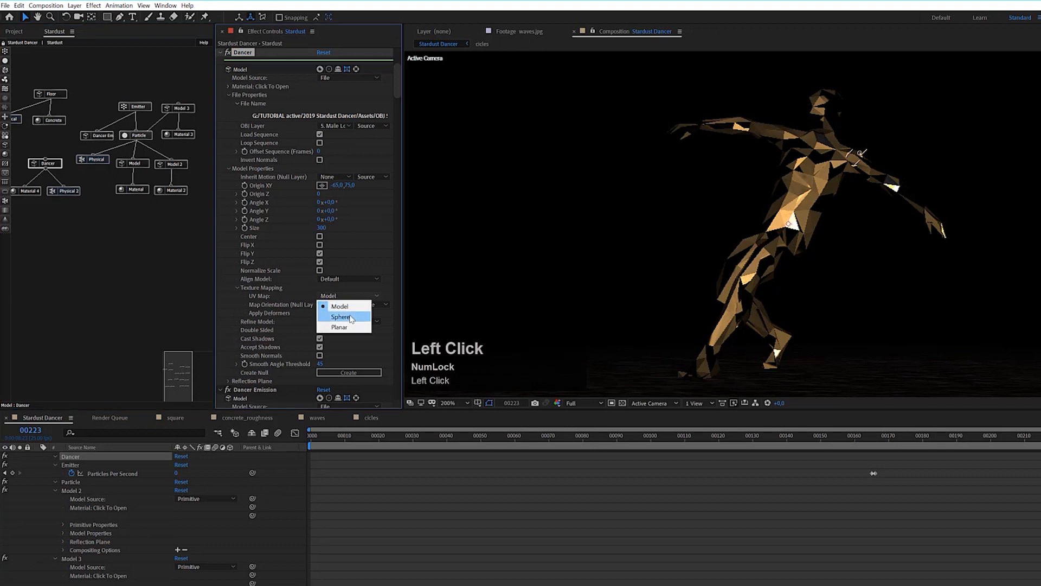
pyautogui.click(350, 327)
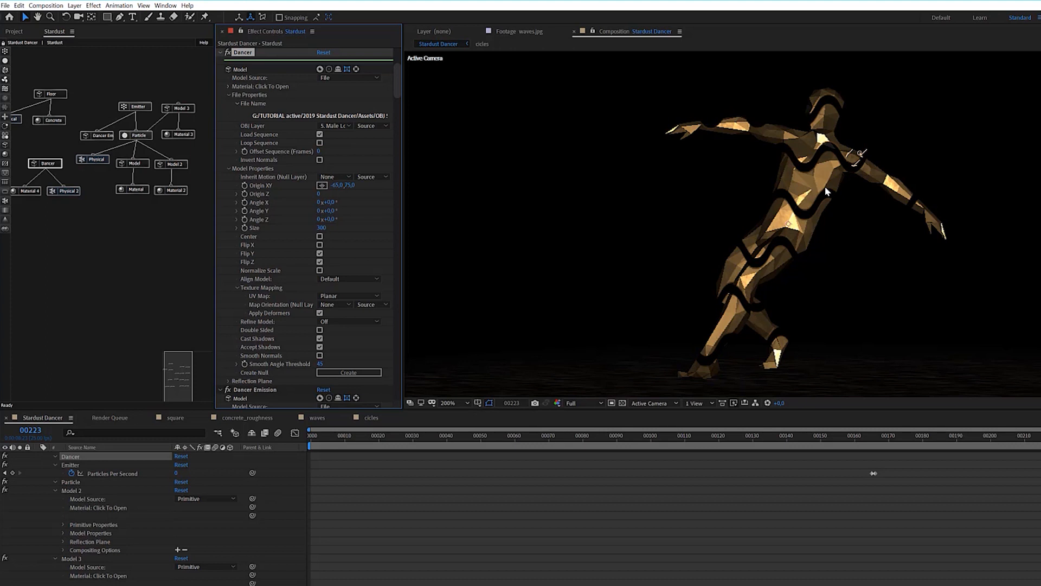
pyautogui.moveTo(1022, 436); pyautogui.dragTo(1011, 435)
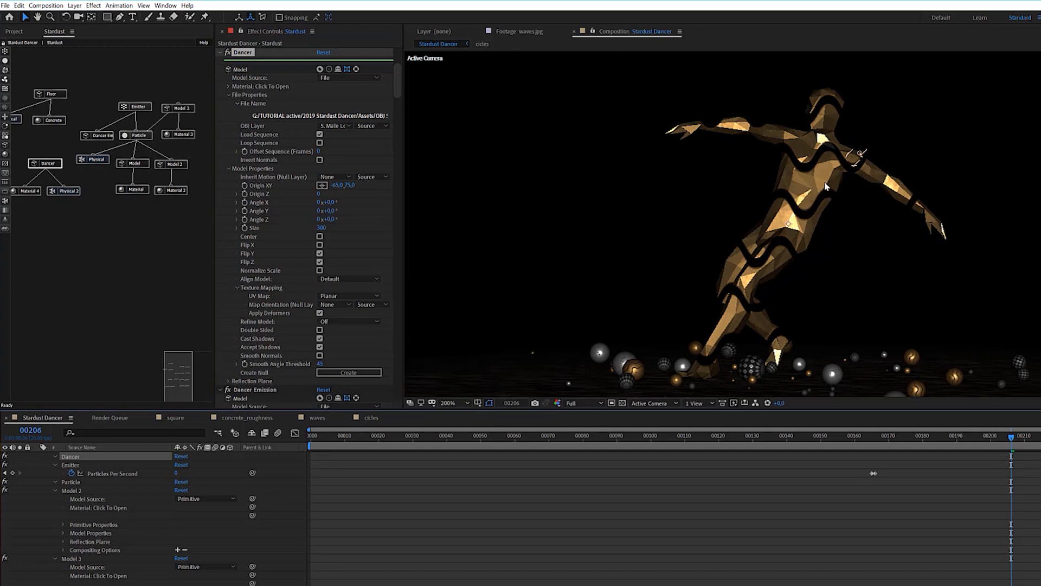
pyautogui.scroll(-3, 817, 188)
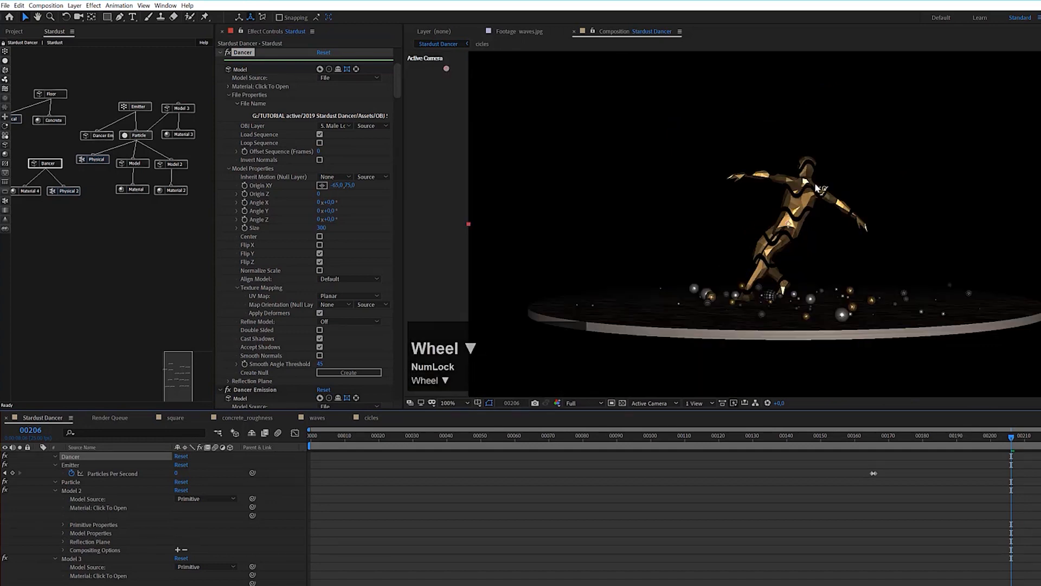
pyautogui.scroll(3, 816, 188)
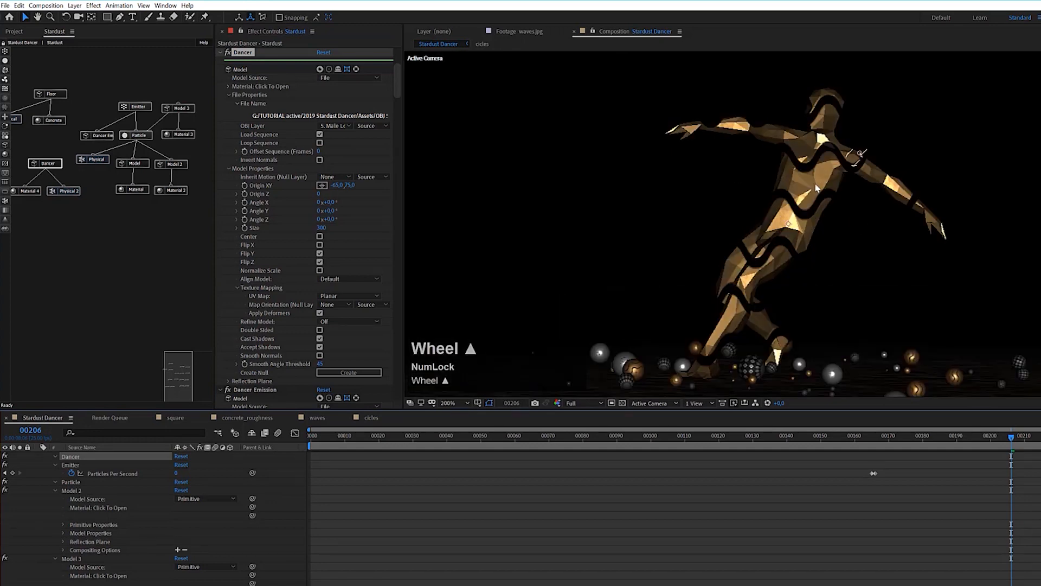
pyautogui.scroll(-1, 816, 188)
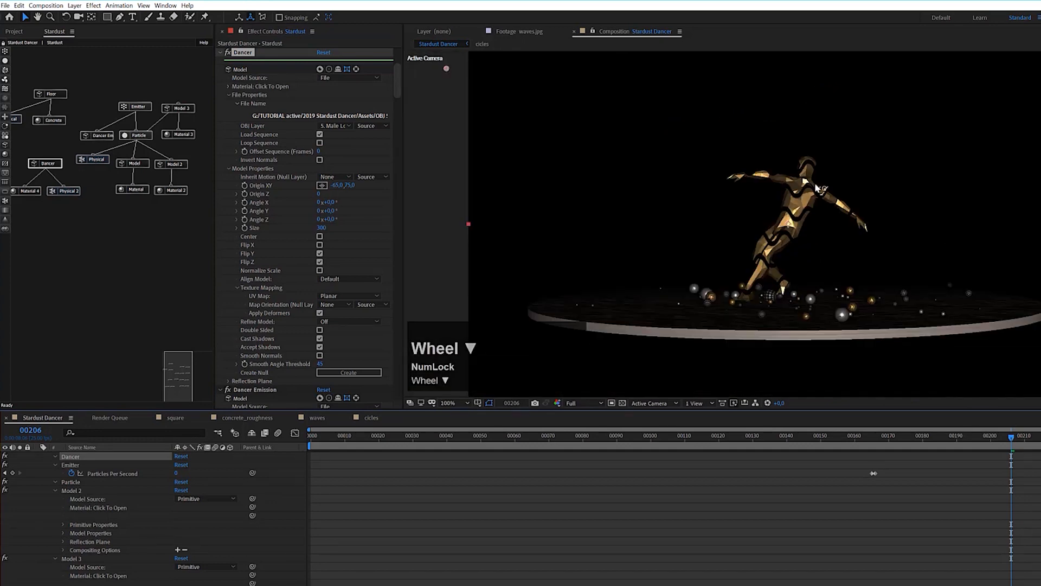
pyautogui.scroll(1, 816, 188)
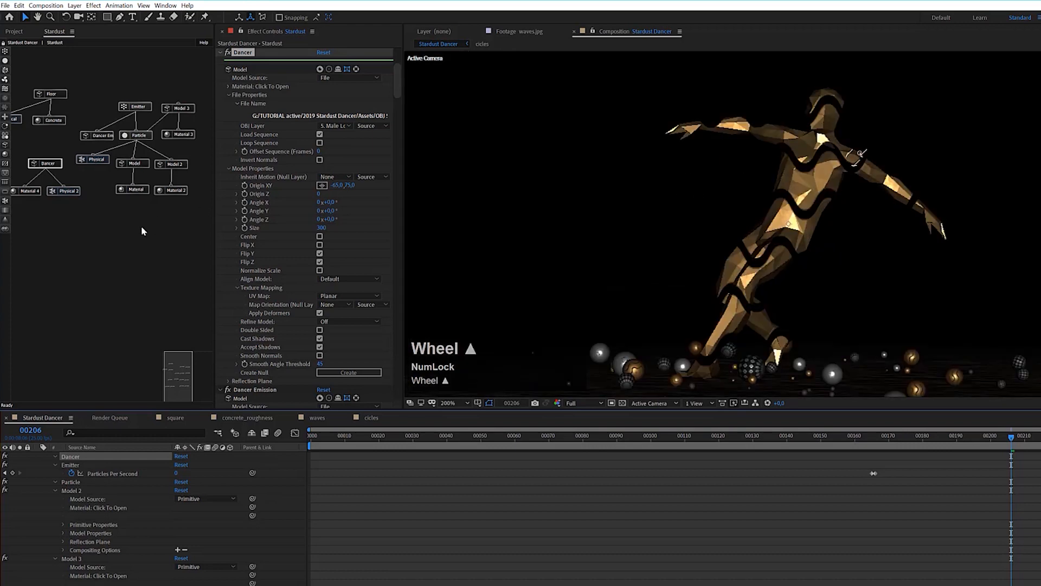
# Create a new composition from the strokes.jpg texture in the project's Textures folder.
pyautogui.click(14, 31)
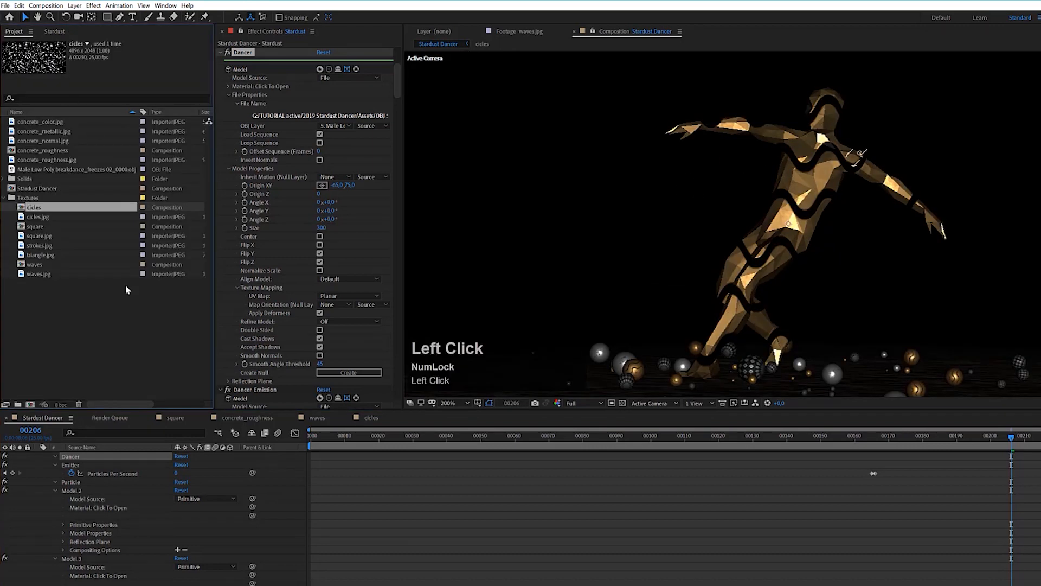
pyautogui.click(38, 247)
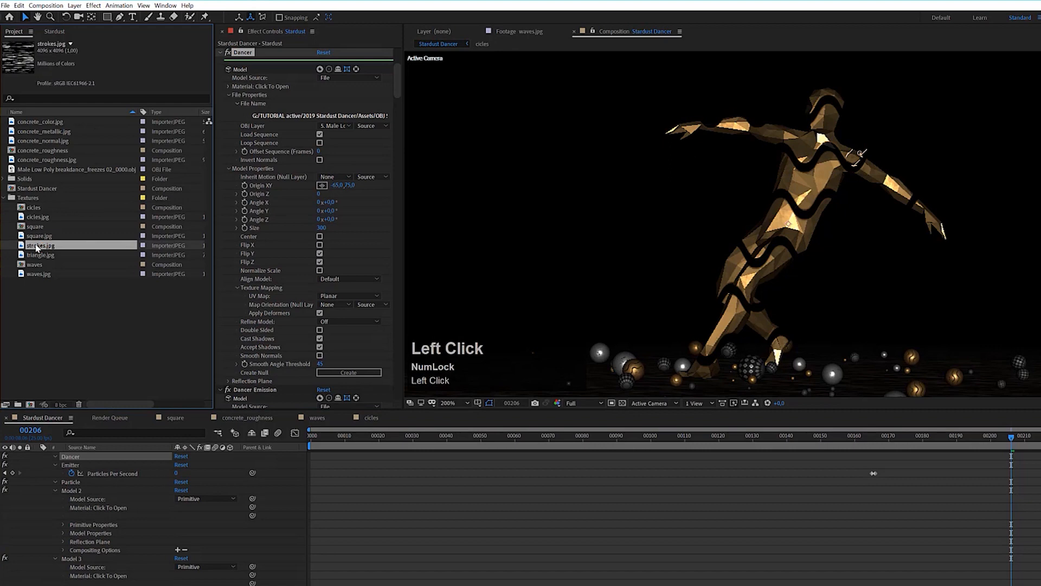
pyautogui.moveTo(37, 249)
pyautogui.mouseDown()
pyautogui.moveTo(69, 353)
pyautogui.moveTo(29, 404)
pyautogui.mouseUp()
pyautogui.scroll(-6, 746, 261)
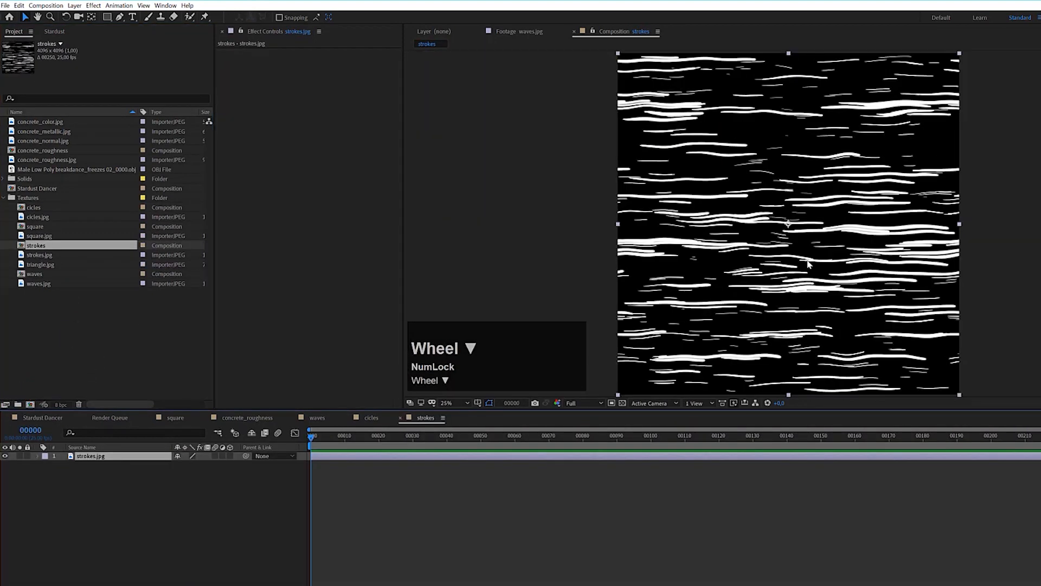
pyautogui.scroll(-1, 808, 264)
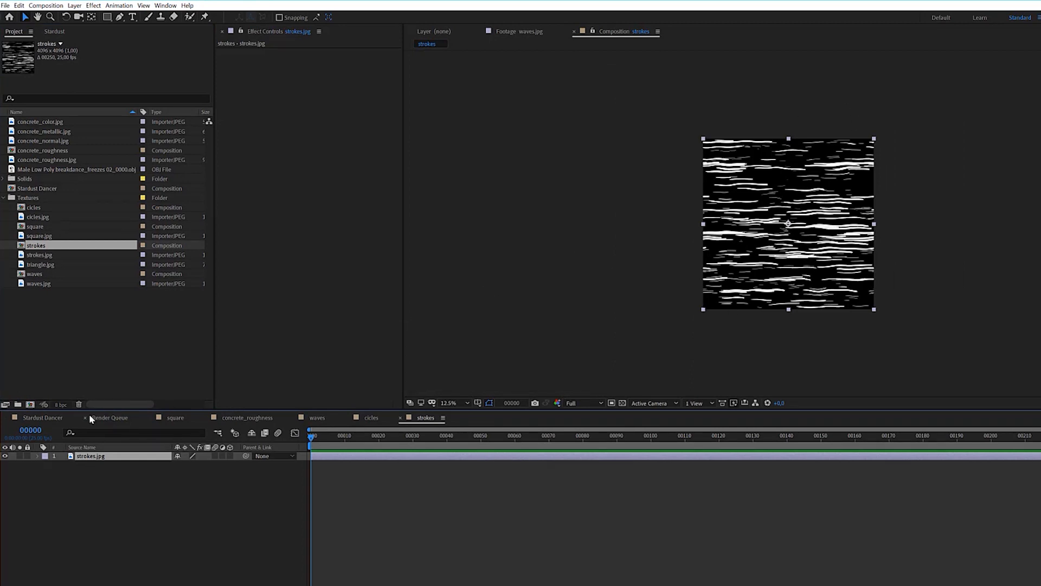
# Add the strokes composition as a layer beneath Stardust in the Stardust Dancer composition and hide it.
pyautogui.click(43, 417)
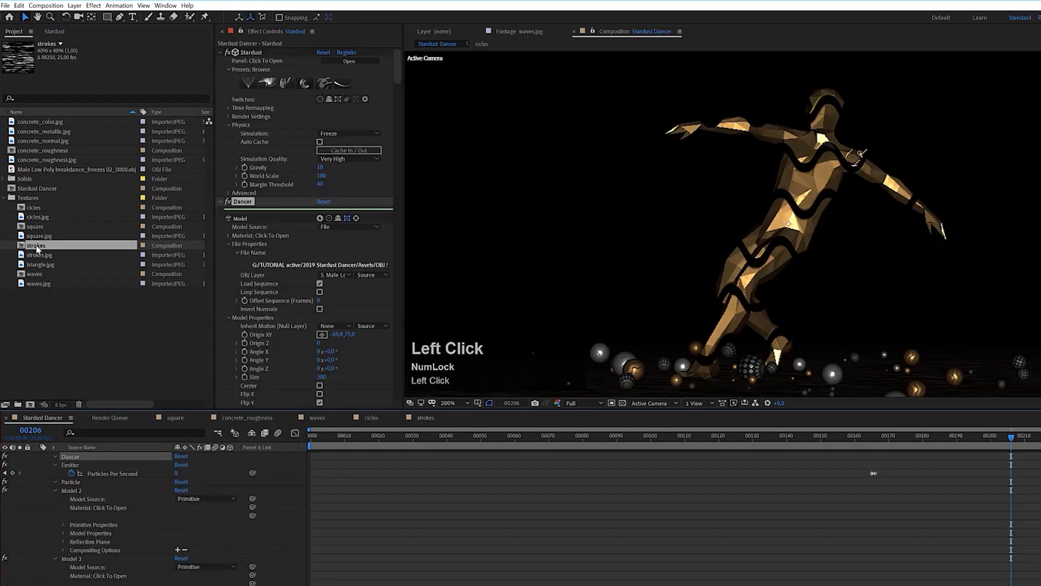
pyautogui.moveTo(37, 246)
pyautogui.mouseDown()
pyautogui.moveTo(70, 307)
pyautogui.moveTo(79, 538)
pyautogui.mouseUp()
pyautogui.scroll(3, 62, 487)
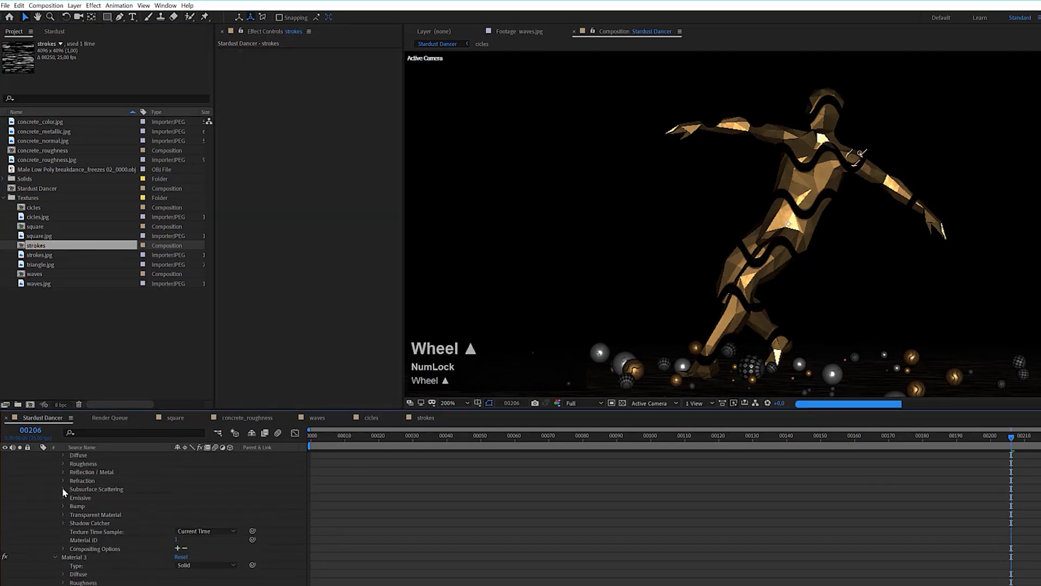
pyautogui.scroll(-3, 62, 487)
pyautogui.scroll(-1, 79, 543)
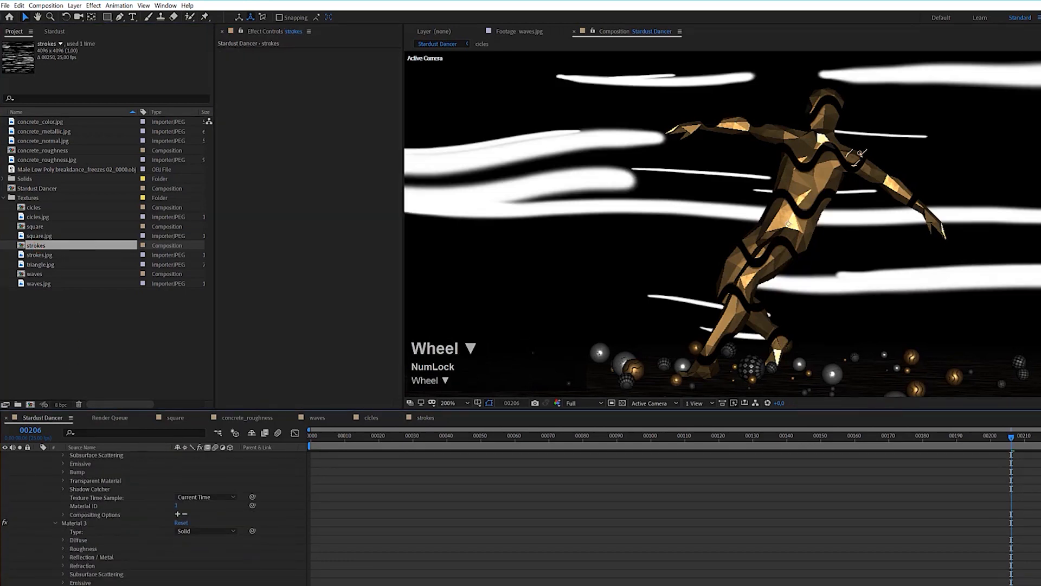
pyautogui.click(79, 558)
pyautogui.scroll(5, 80, 557)
pyautogui.scroll(5, 82, 557)
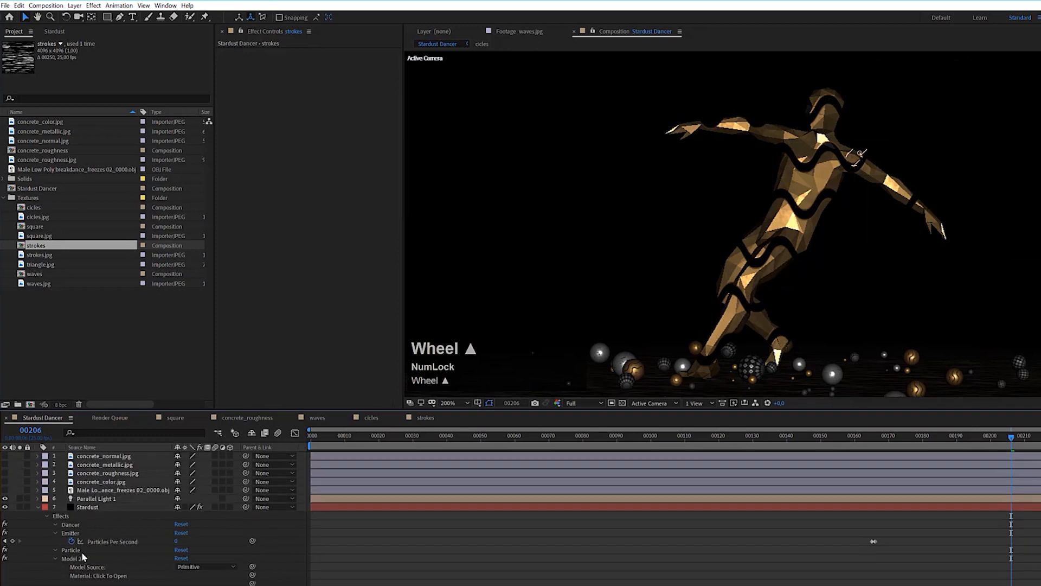
# Set the Diffuse Texture of the dancer's Material 4 to the strokes layer and move the current time to frame 181.
pyautogui.click(87, 507)
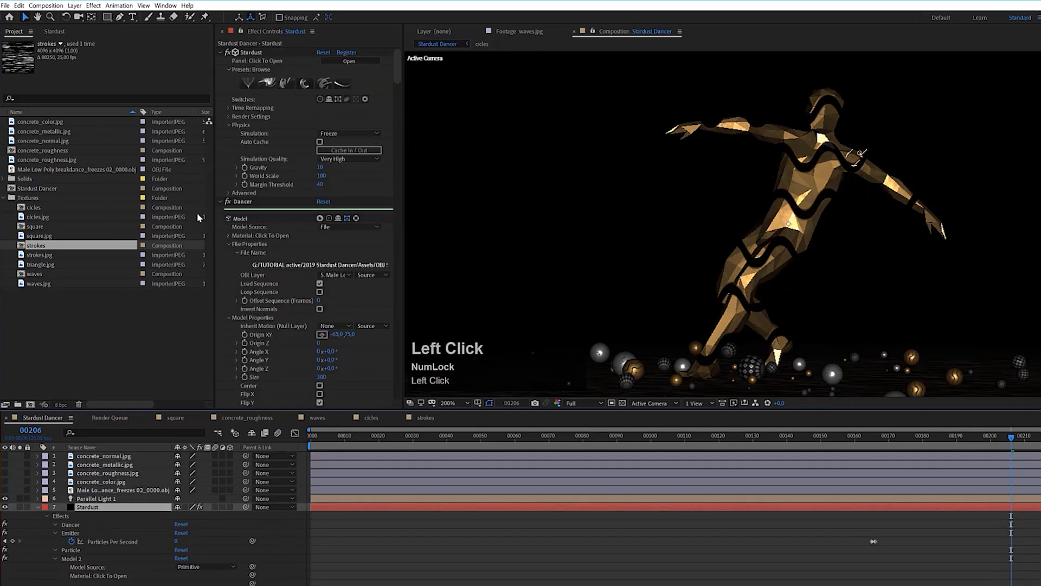
pyautogui.click(55, 32)
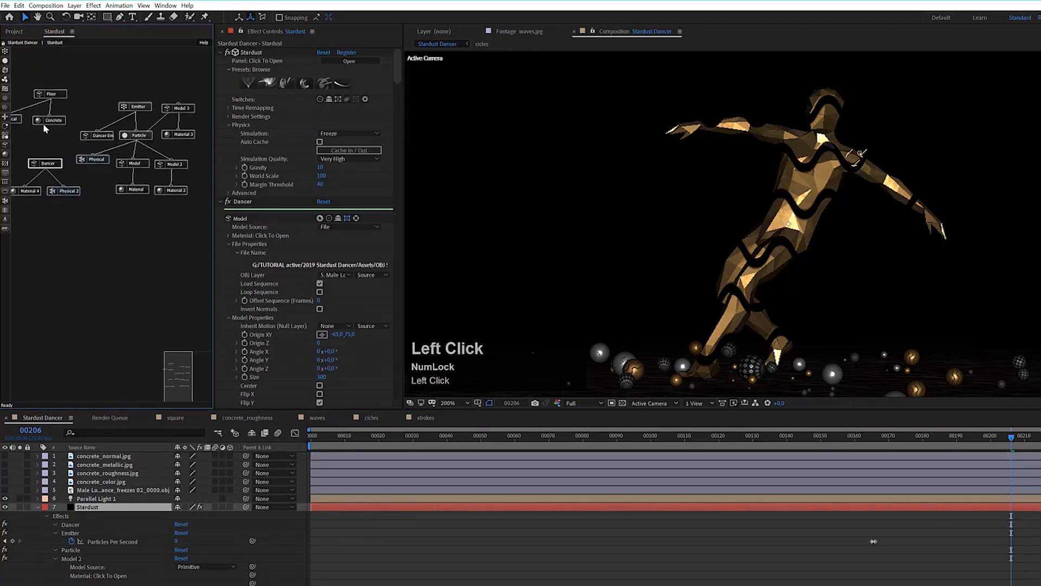
pyautogui.click(27, 191)
pyautogui.scroll(-5, 316, 320)
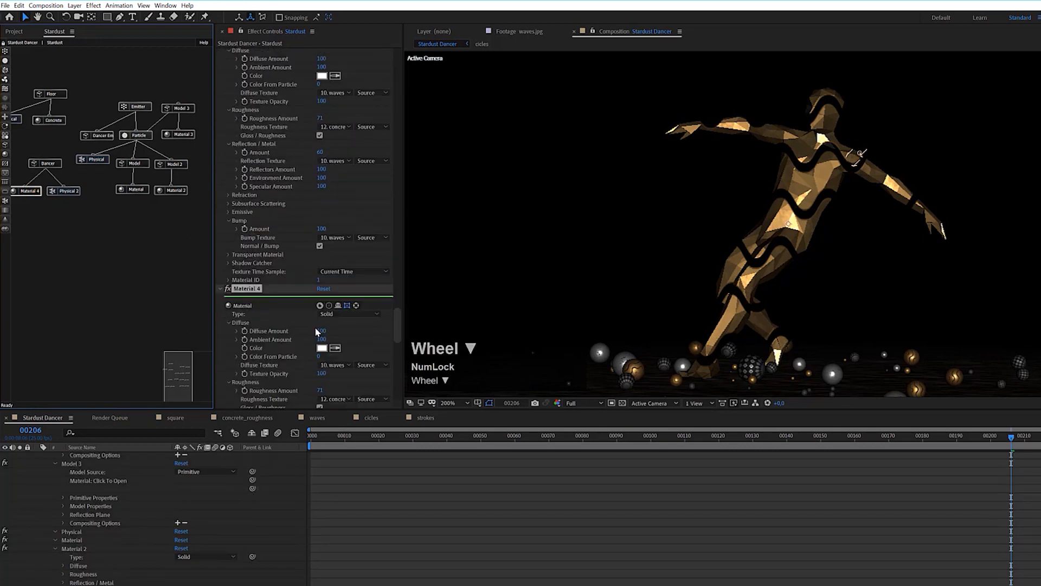
pyautogui.scroll(-1, 317, 323)
pyautogui.click(321, 323)
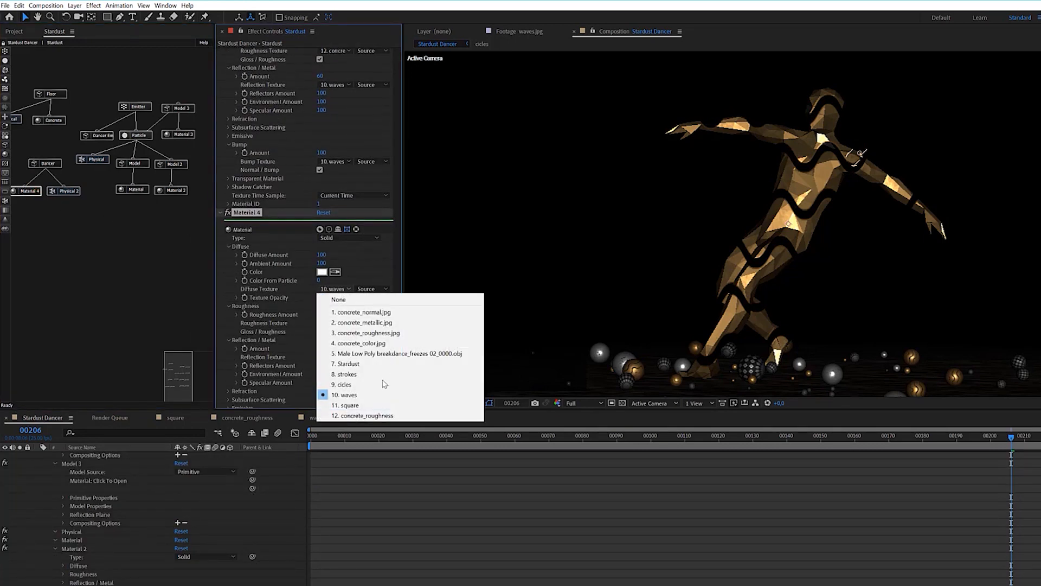
pyautogui.click(347, 374)
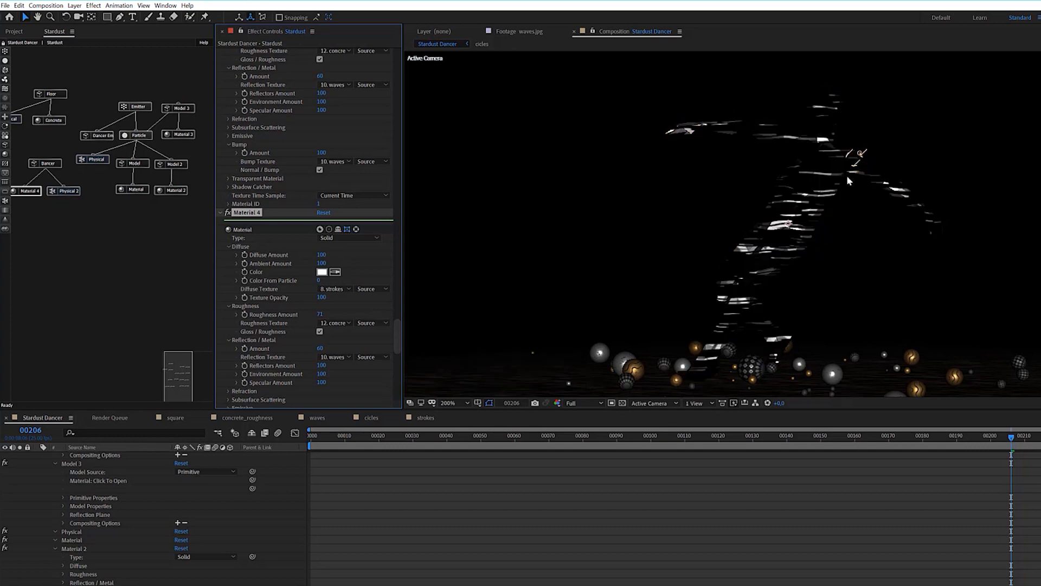
pyautogui.moveTo(868, 441); pyautogui.dragTo(927, 442)
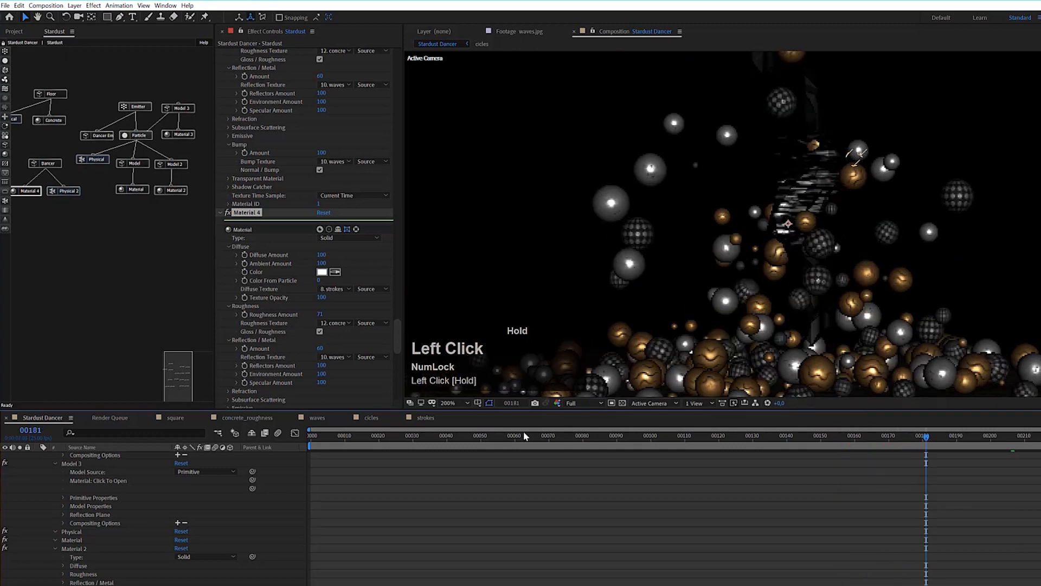
# Apply Tint to strokes.jpg in the strokes composition with the settings copied from the waves.jpg Tint, and swap its colors.
pyautogui.click(427, 418)
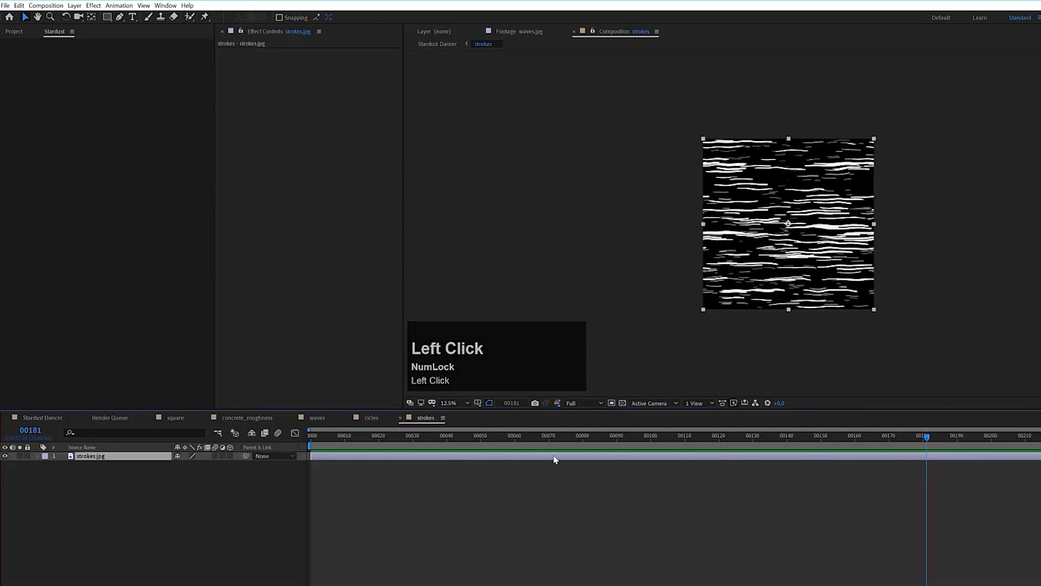
pyautogui.moveTo(1038, 380)
pyautogui.mouseDown()
pyautogui.moveTo(844, 513)
pyautogui.moveTo(790, 456)
pyautogui.mouseUp()
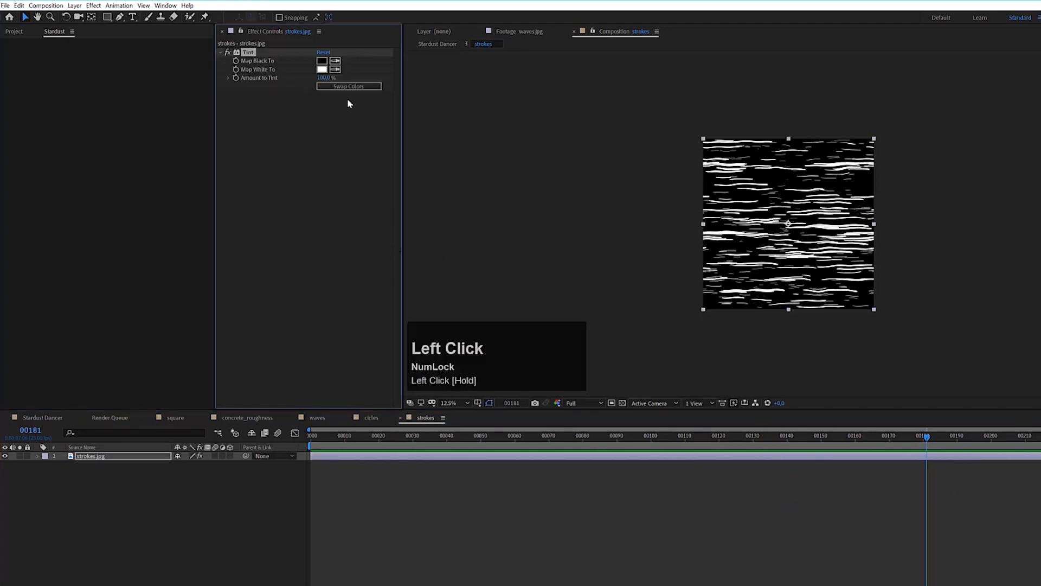
pyautogui.click(312, 421)
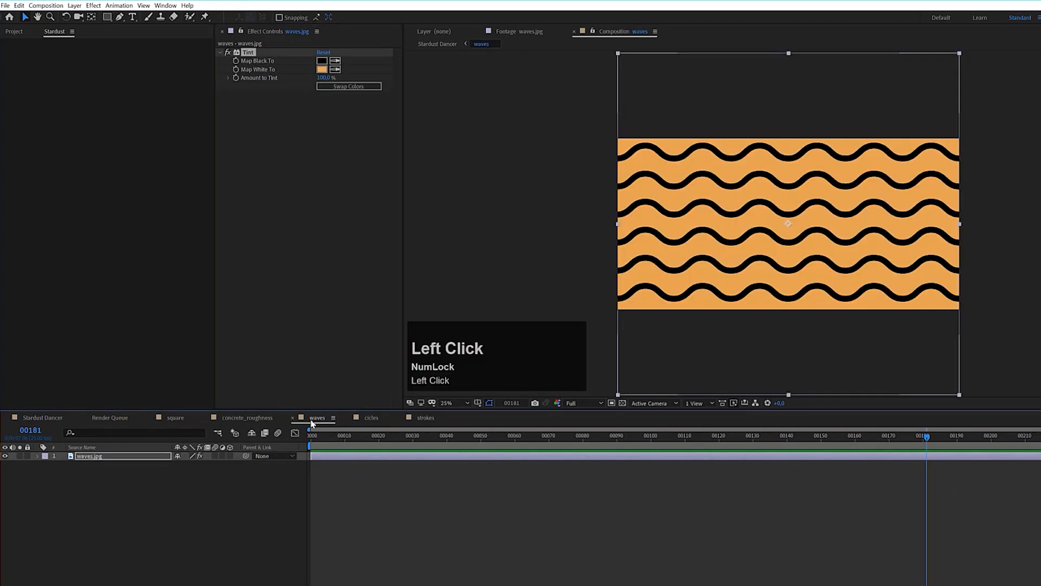
pyautogui.click(123, 456)
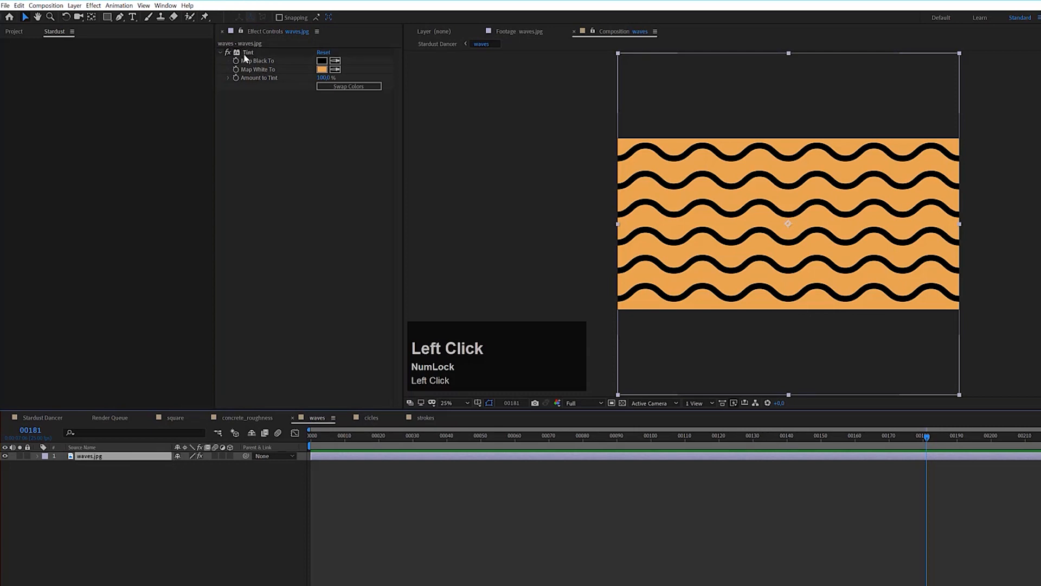
pyautogui.click(245, 54)
pyautogui.hotkey('ctrl', 'c')
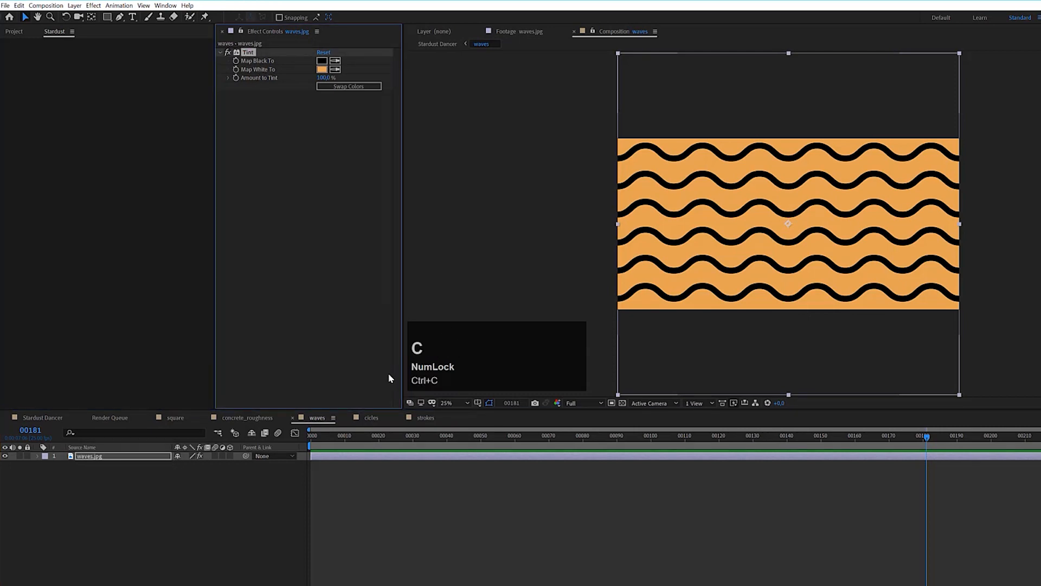
pyautogui.click(417, 419)
pyautogui.click(250, 53)
pyautogui.hotkey('ctrl', 'v')
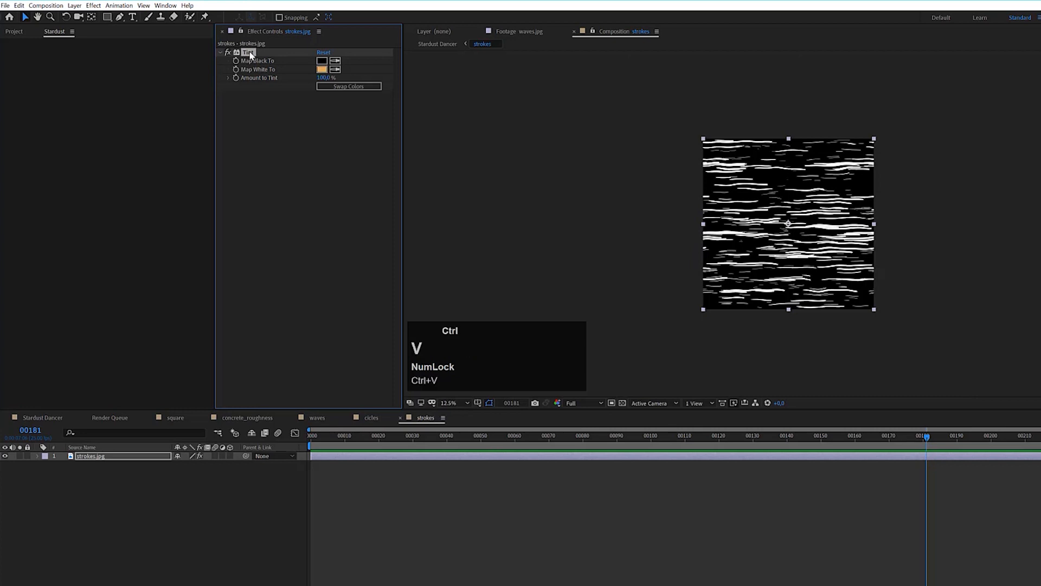
pyautogui.click(342, 85)
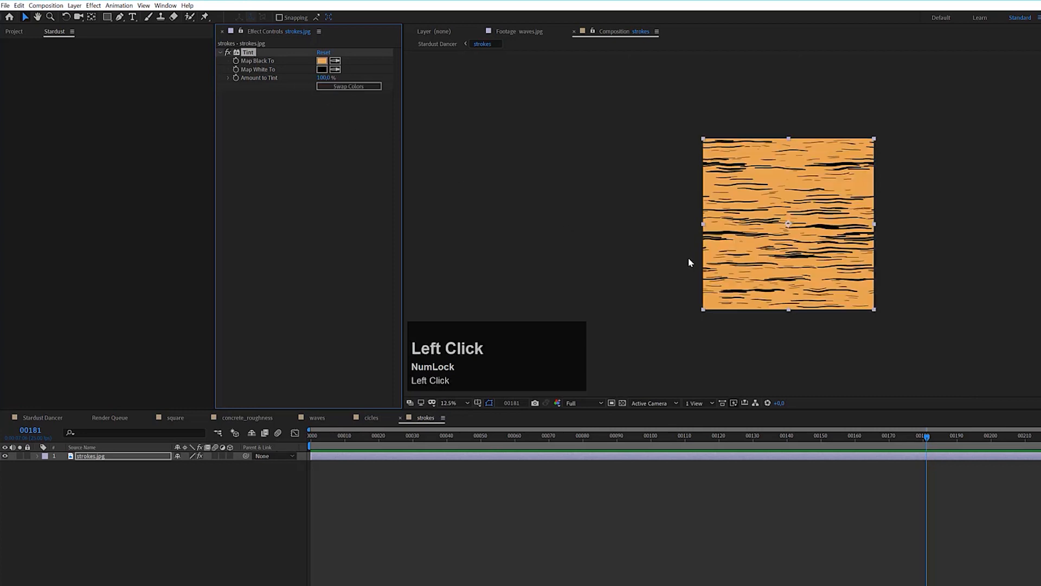
# Return to the Stardust Dancer composition, go to frame 218 and set Material 4's Reflection Texture to strokes.
pyautogui.click(60, 419)
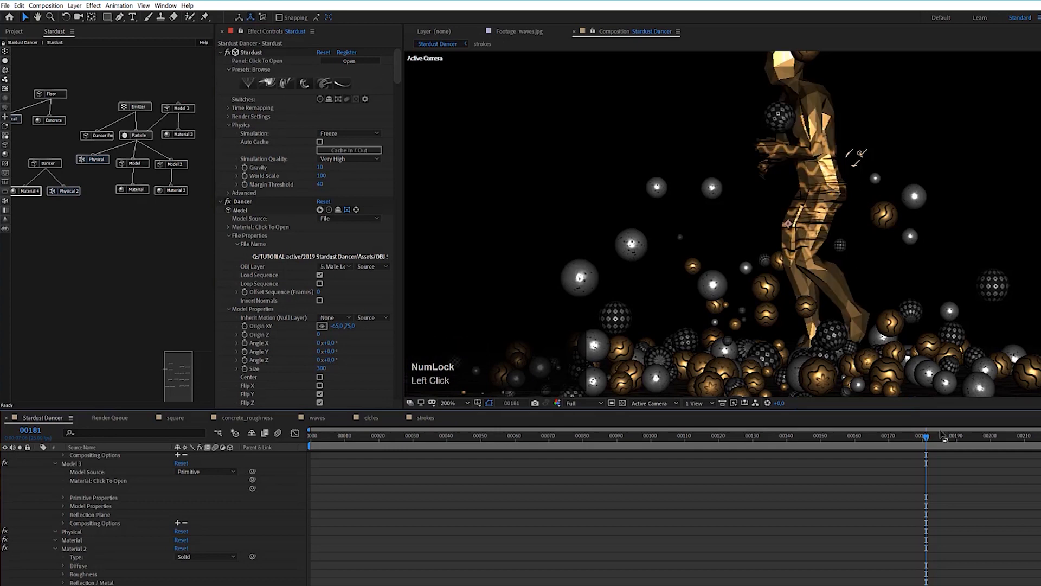
pyautogui.click(1039, 438)
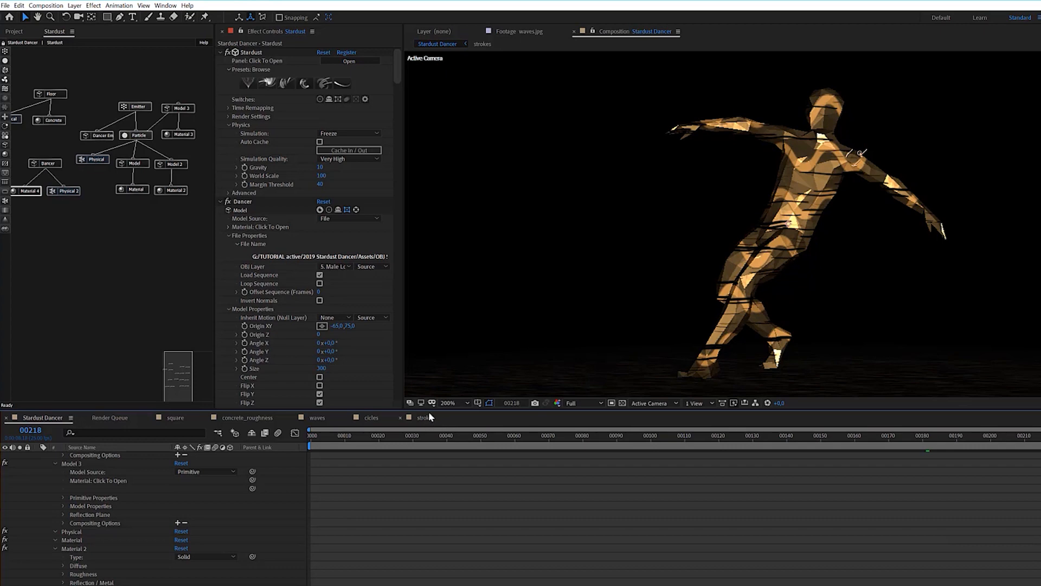
pyautogui.click(37, 193)
pyautogui.scroll(-3, 351, 325)
pyautogui.scroll(-2, 350, 321)
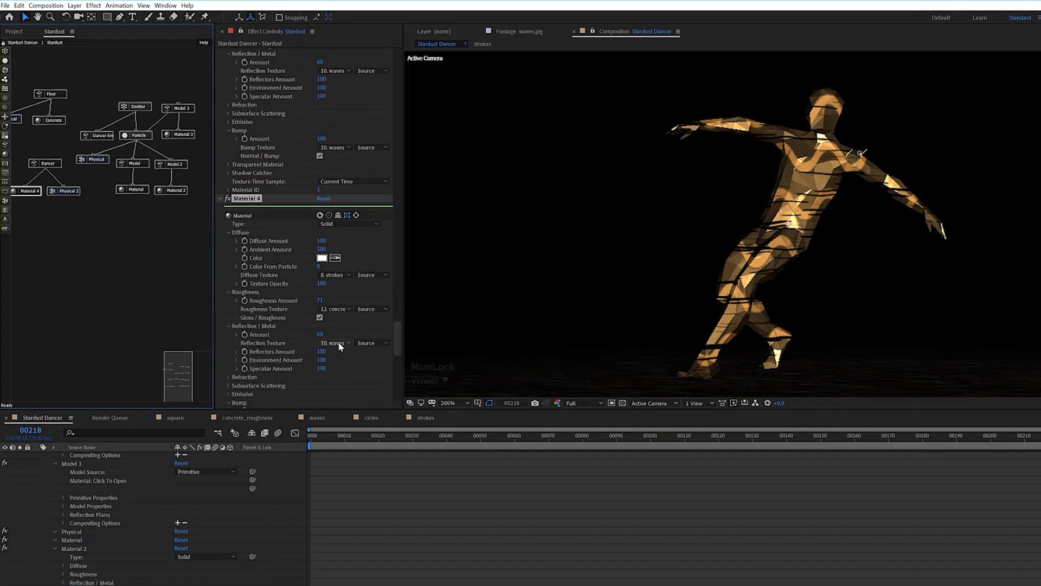
pyautogui.click(340, 345)
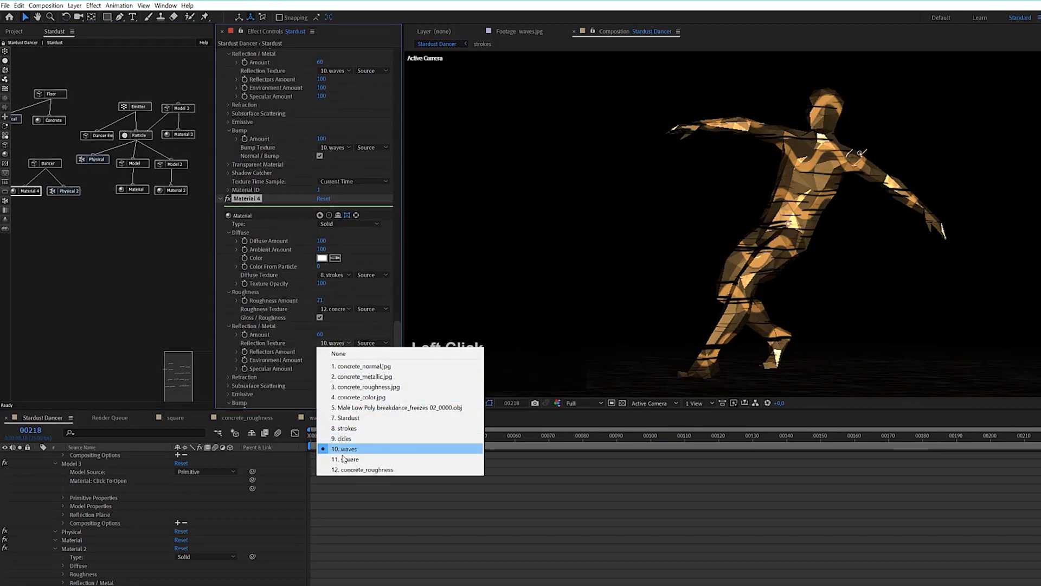
pyautogui.click(349, 429)
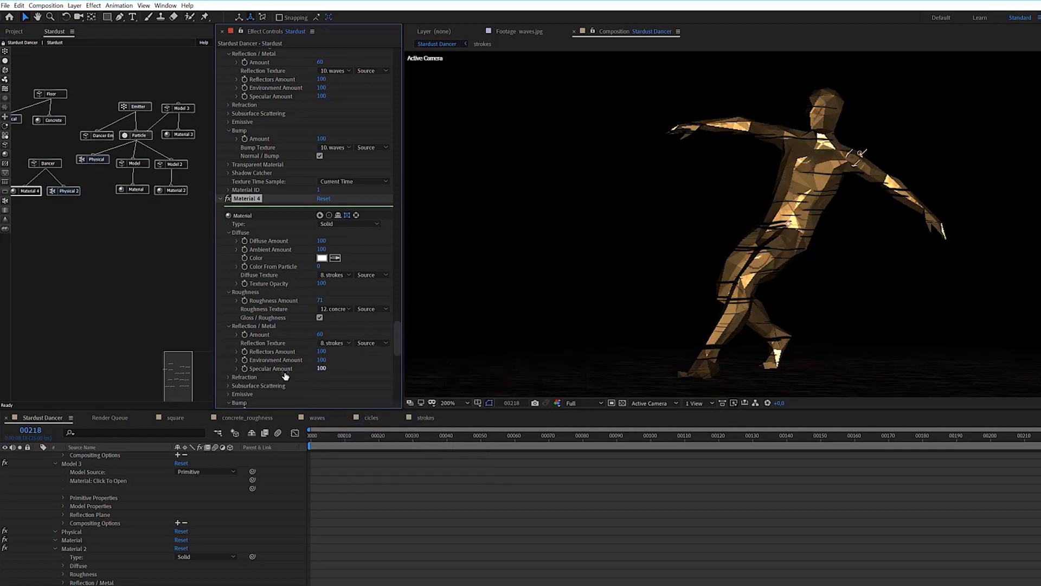
# Set Material 4's Bump Texture to the strokes layer.
pyautogui.scroll(-3, 241, 376)
pyautogui.click(339, 353)
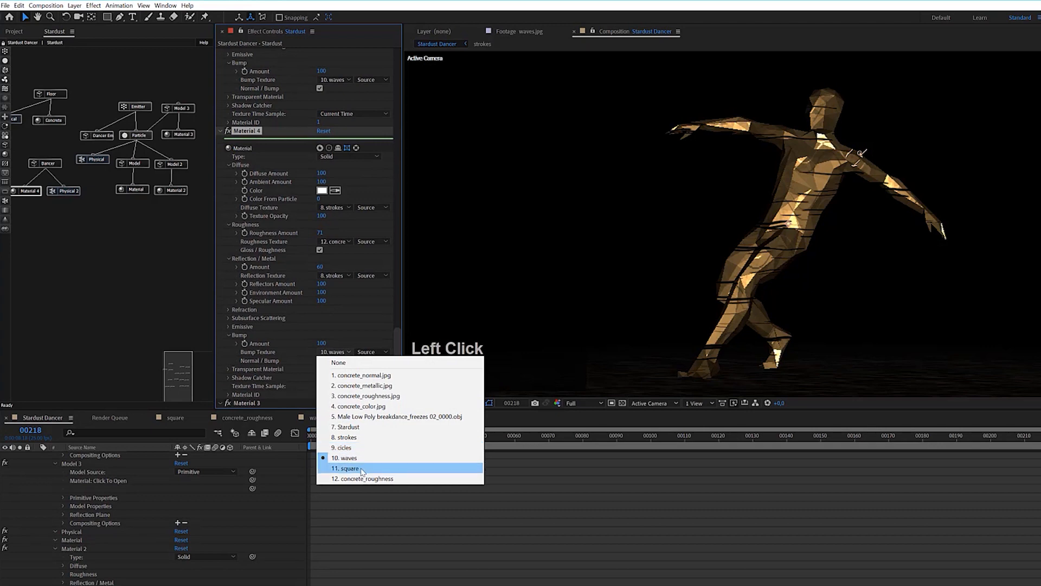
pyautogui.press('Num_Lock')
pyautogui.click(352, 437)
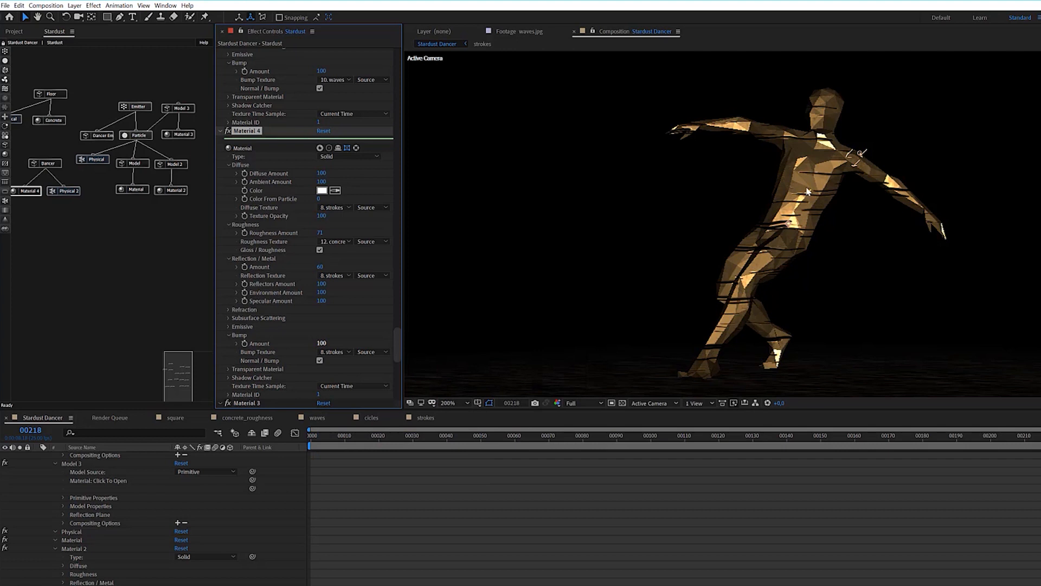
# Check the textured dancer and spheres at frame 78 and collapse the Stardust layer's properties in the timeline.
pyautogui.scroll(-2, 775, 261)
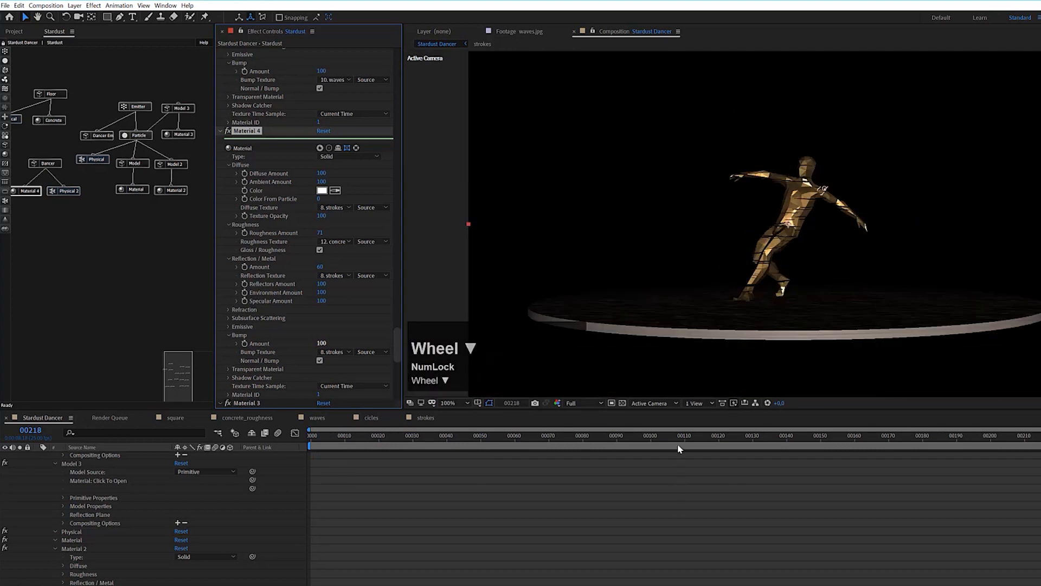
pyautogui.click(662, 437)
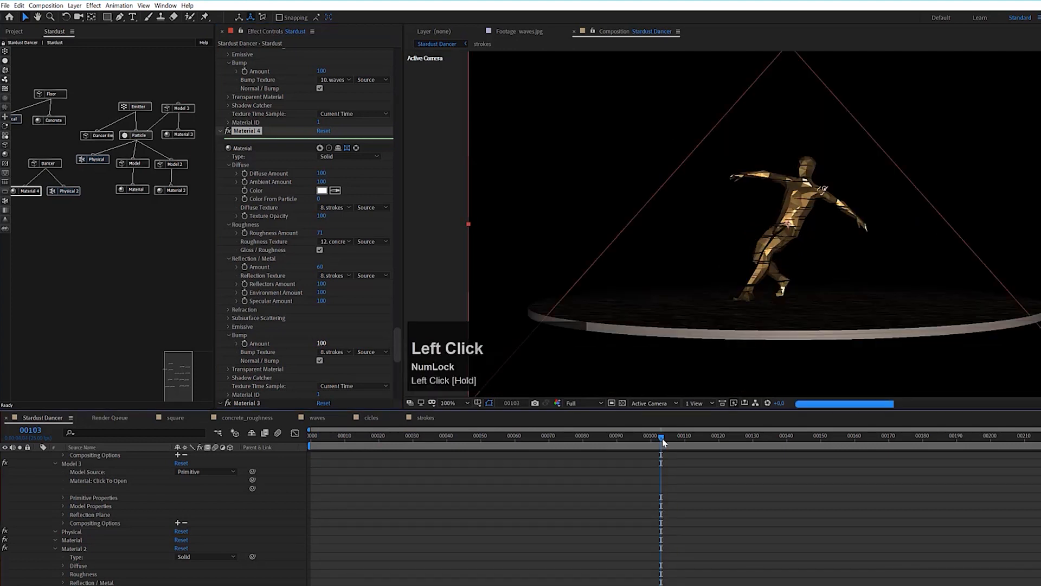
pyautogui.moveTo(663, 441); pyautogui.dragTo(576, 441)
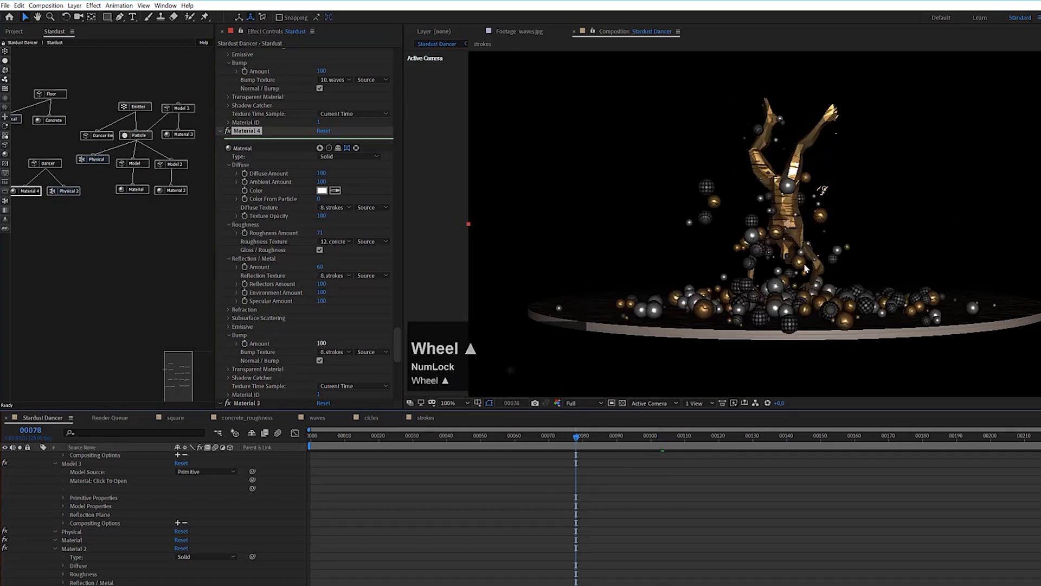
pyautogui.scroll(2, 806, 268)
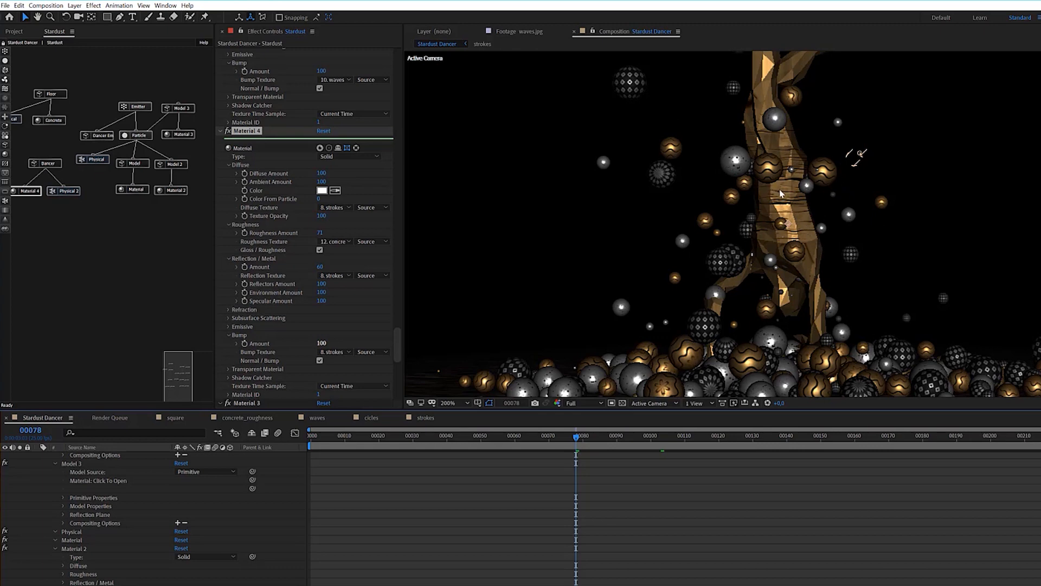
pyautogui.scroll(-2, 797, 257)
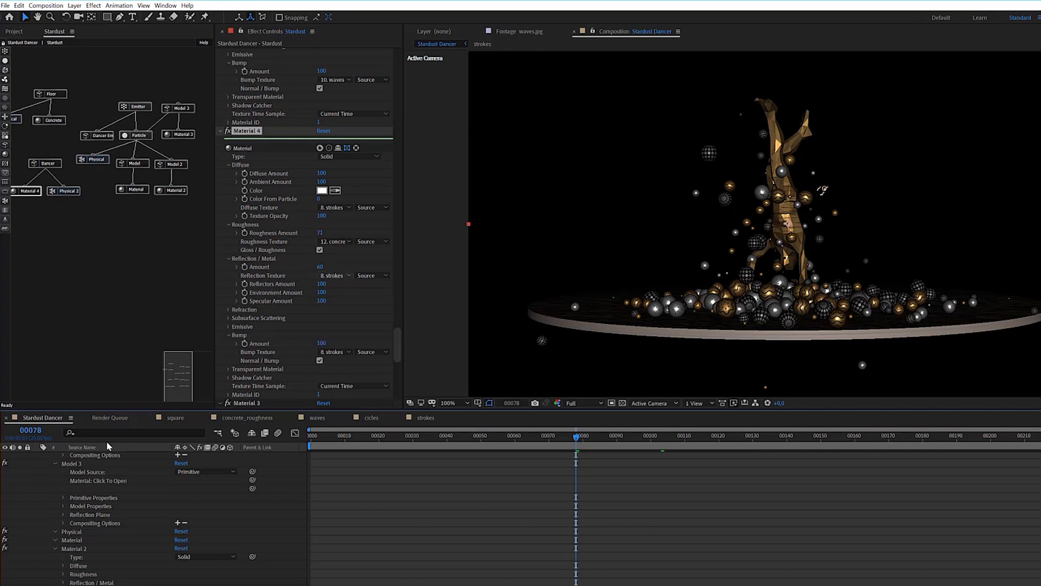
pyautogui.scroll(5, 81, 489)
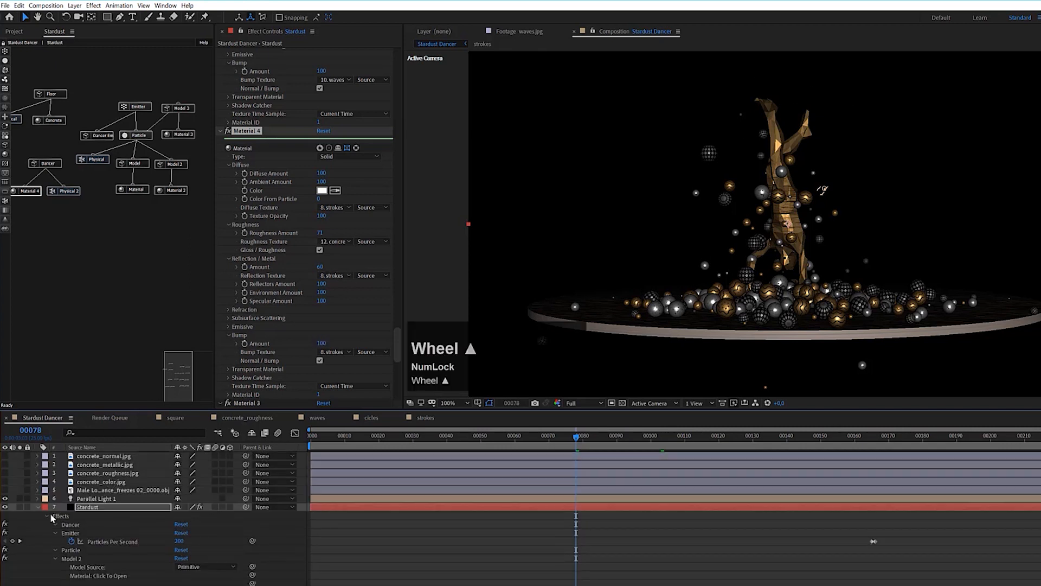
pyautogui.click(38, 506)
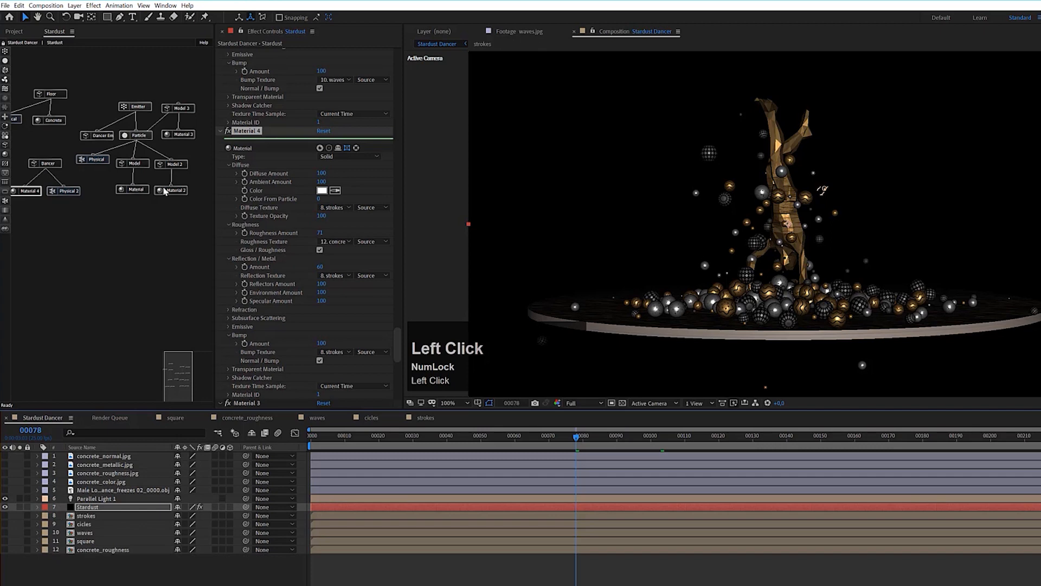
# Add a Spot light to the Stardust Dancer composition and turn off the visibility of Parallel Light 1.
pyautogui.click(74, 5)
pyautogui.moveTo(130, 18)
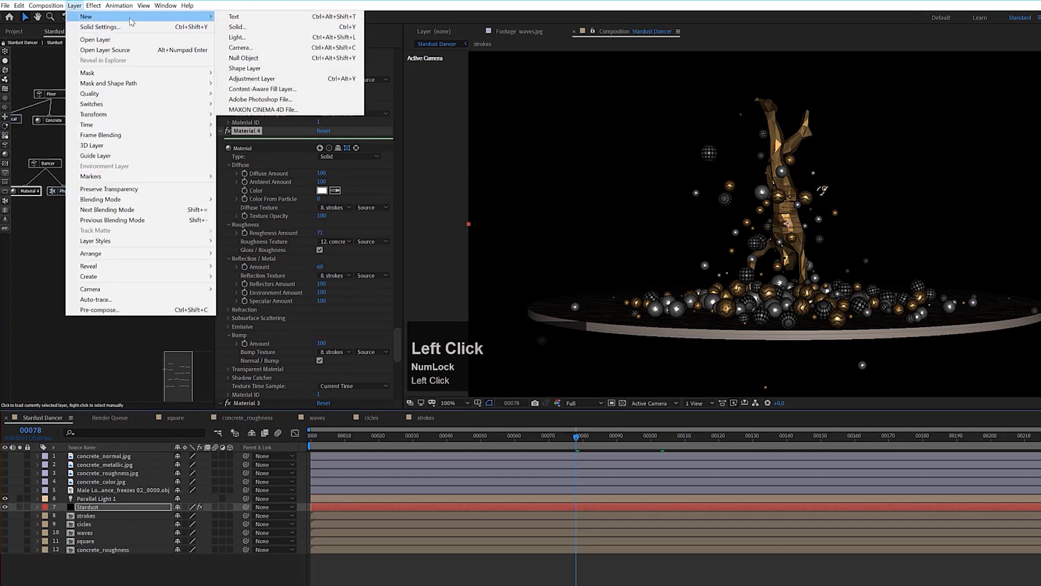
pyautogui.click(239, 38)
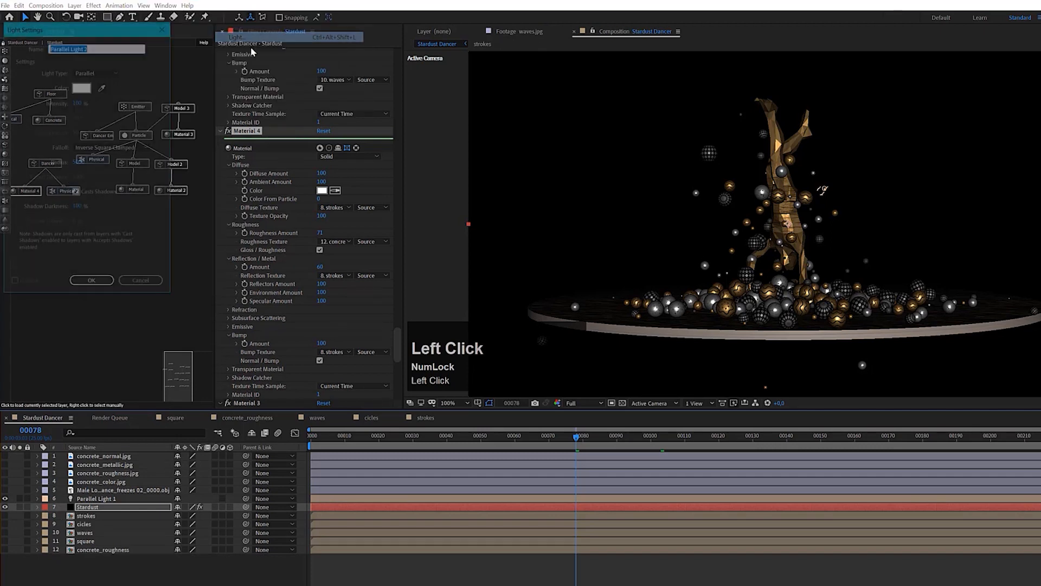
pyautogui.click(111, 72)
pyautogui.click(99, 99)
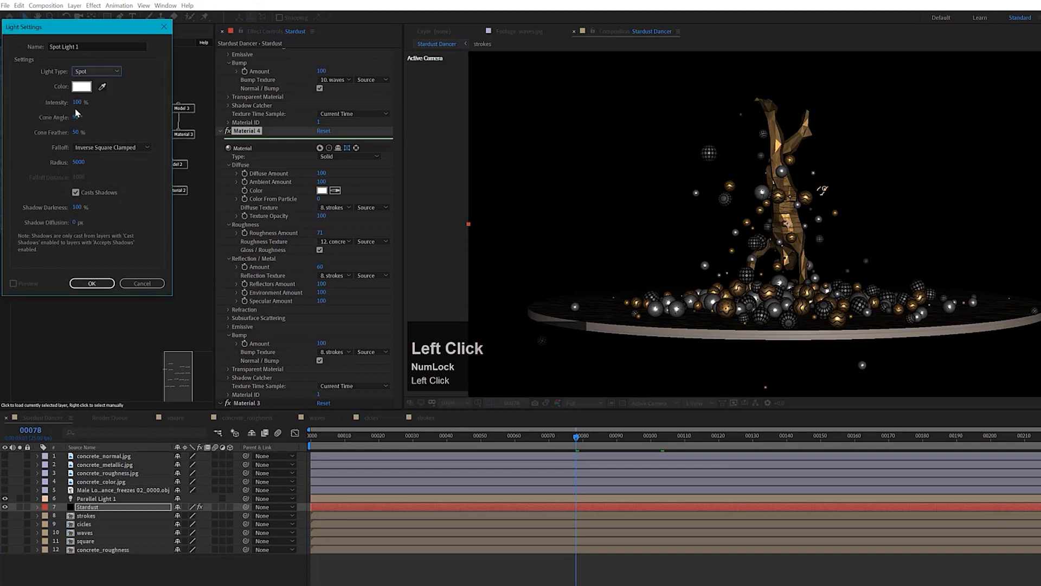
pyautogui.click(92, 284)
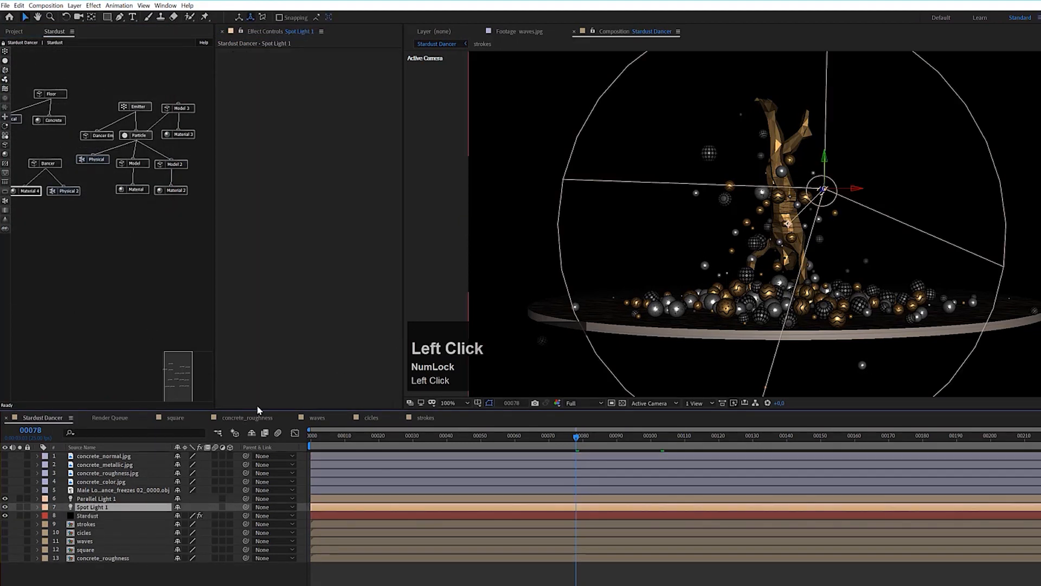
pyautogui.click(91, 500)
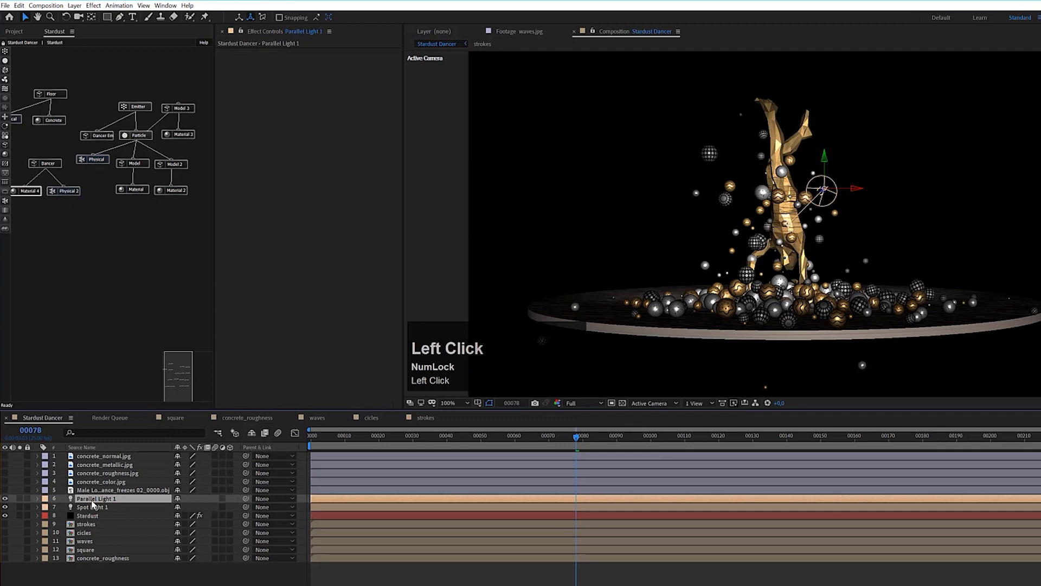
pyautogui.click(5, 498)
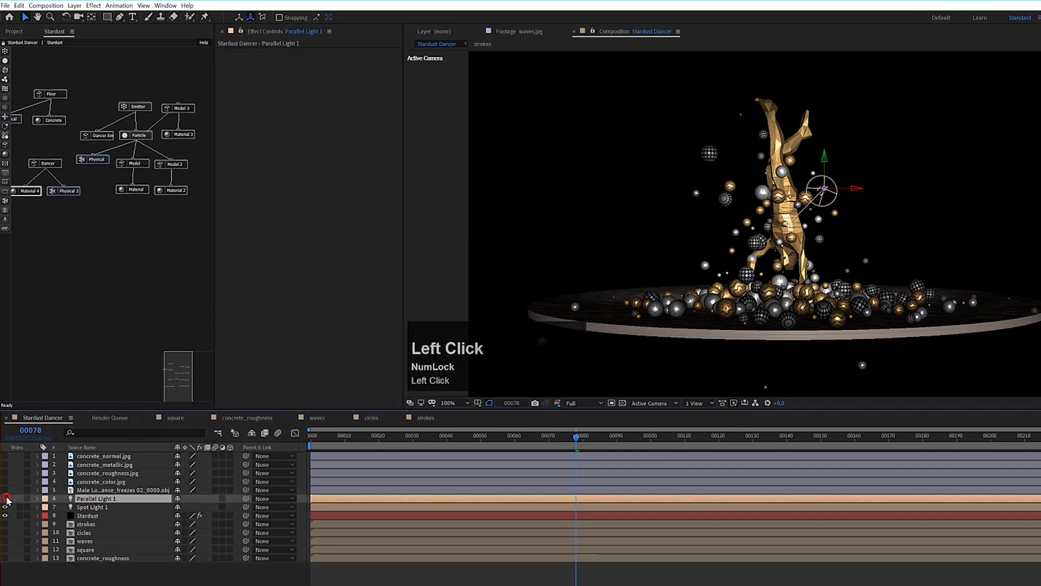
# Set Spot Light 1's Position to 960, 540, 0.
pyautogui.click(90, 507)
pyautogui.press('p')
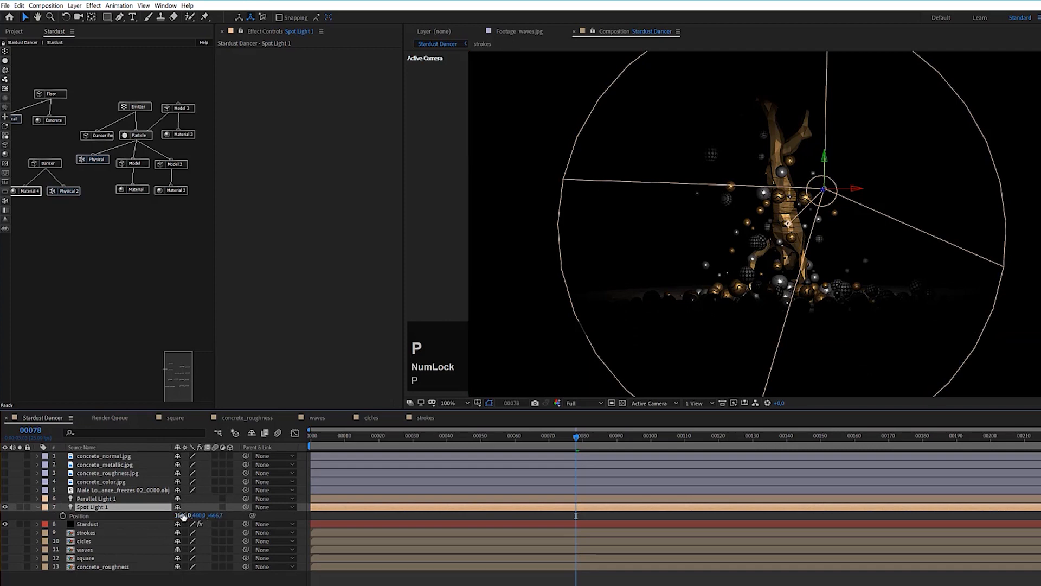
pyautogui.click(183, 516)
pyautogui.write('0')
pyautogui.press('BackSpace')
pyautogui.write('960')
pyautogui.press('Tab')
pyautogui.write('54')
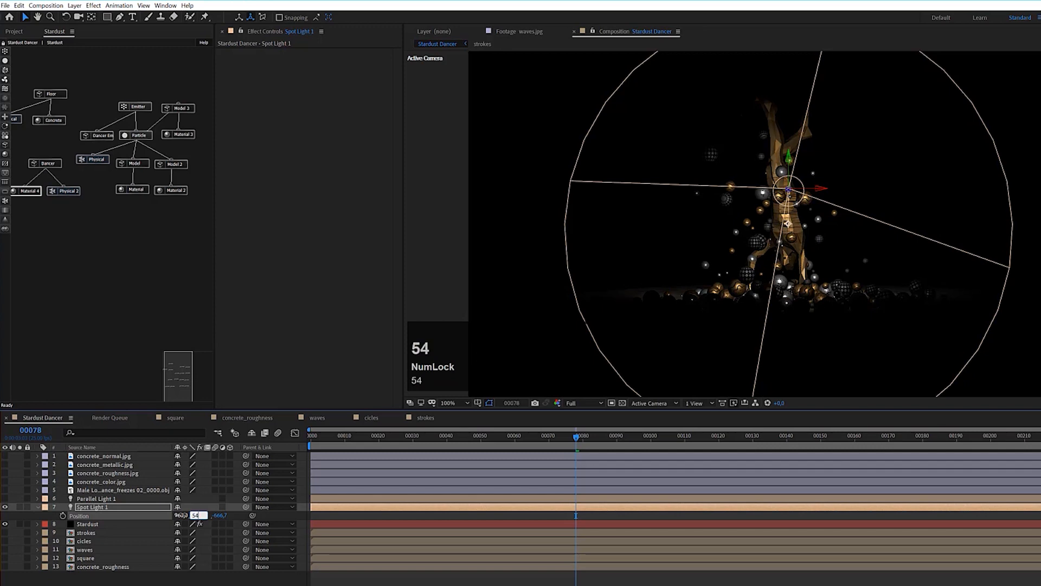
pyautogui.write('0')
pyautogui.press('Tab')
pyautogui.write('0')
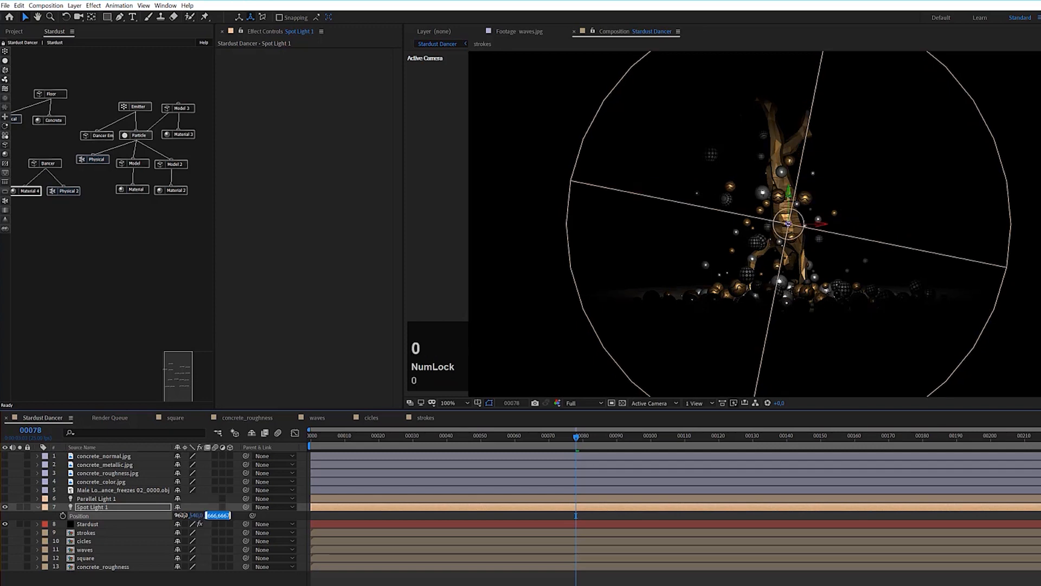
pyautogui.press('Return')
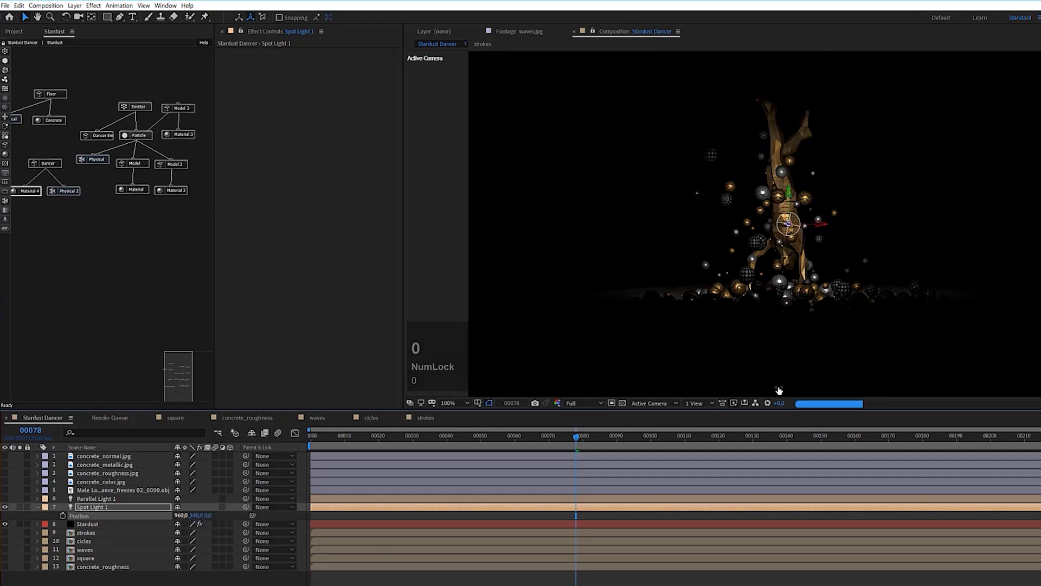
# Show the spot light's transform properties, add a null object, make it a 3D layer and reveal its Position.
pyautogui.click(37, 507)
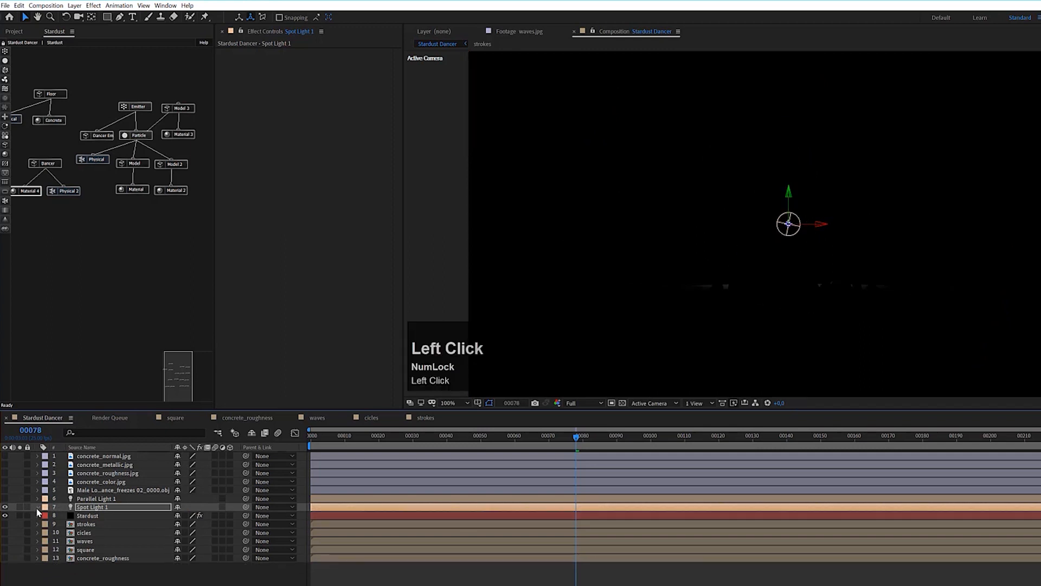
pyautogui.click(37, 506)
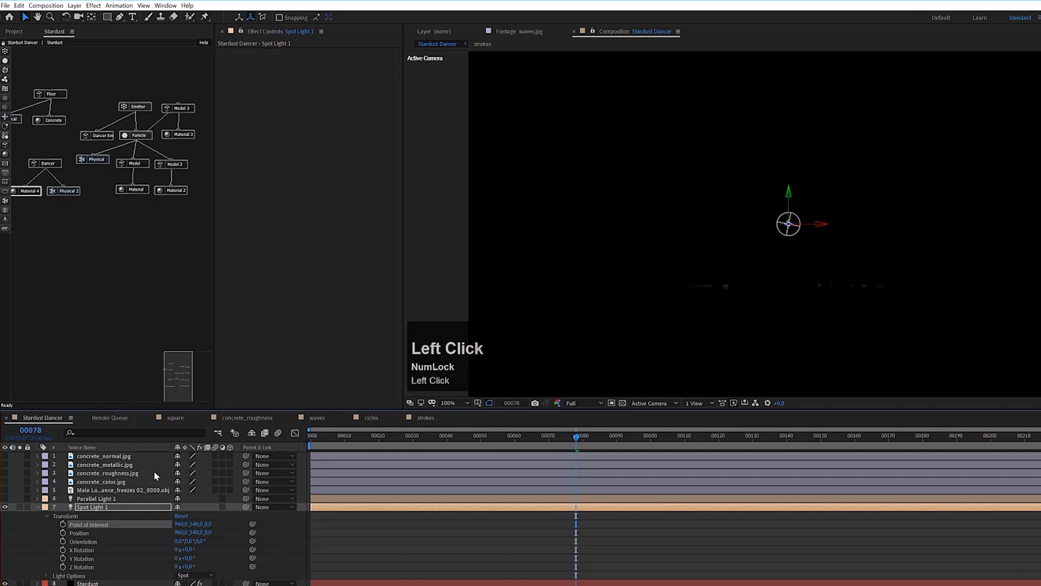
pyautogui.click(74, 6)
pyautogui.moveTo(92, 16)
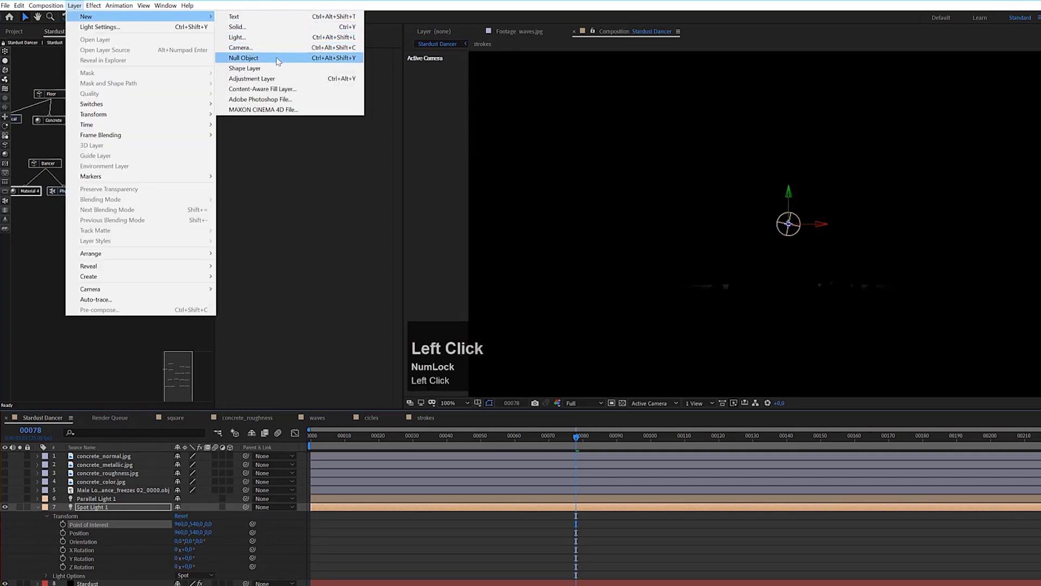
pyautogui.click(273, 60)
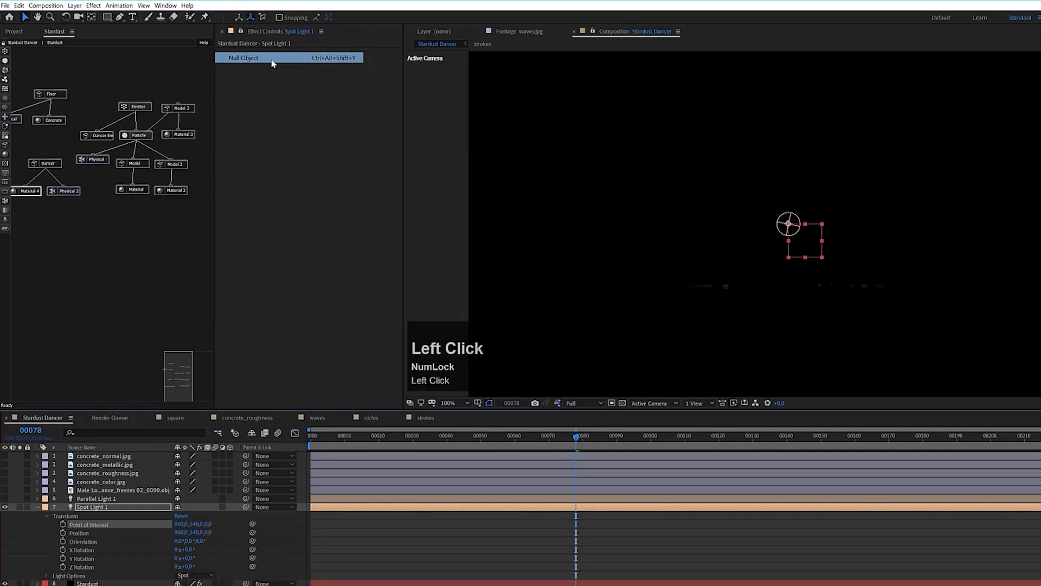
pyautogui.click(230, 506)
pyautogui.press('p')
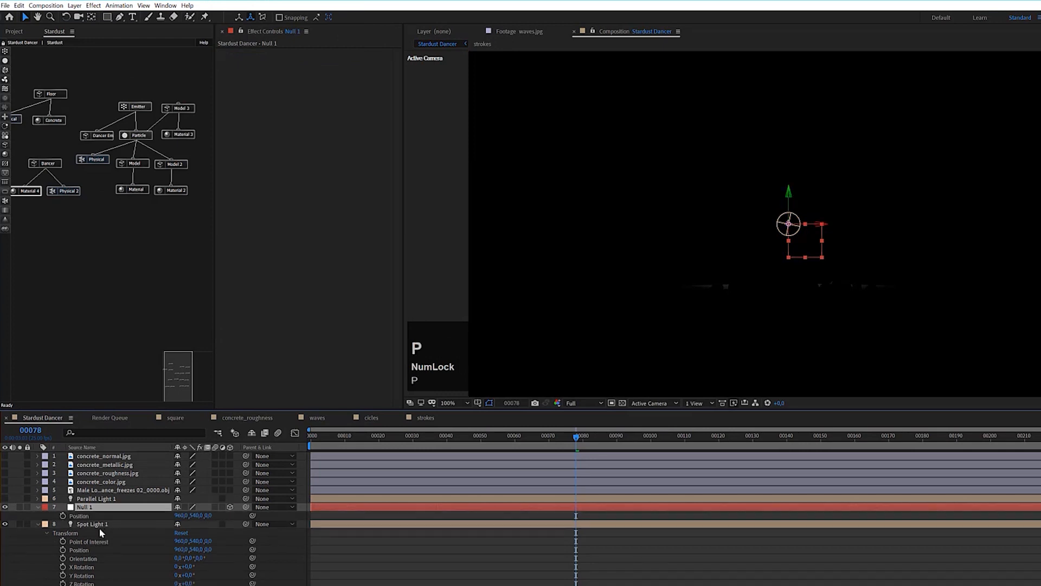
# Link the spot light's Point of Interest to Null 1's Position by expression and raise the light straight up above the dancer.
pyautogui.keyDown('alt'); pyautogui.click(63, 542); pyautogui.keyUp('alt')
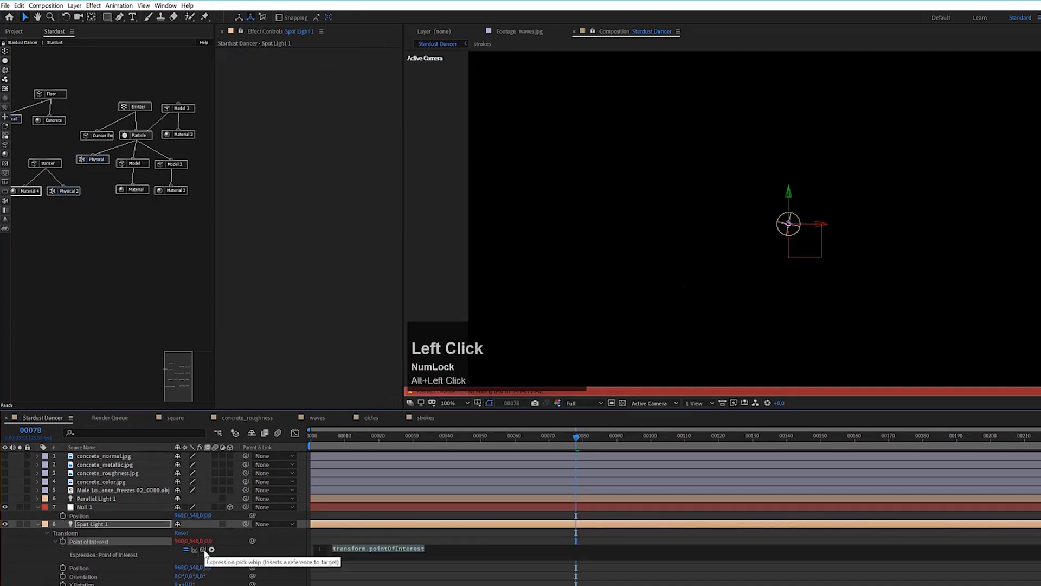
pyautogui.moveTo(203, 550); pyautogui.dragTo(80, 517)
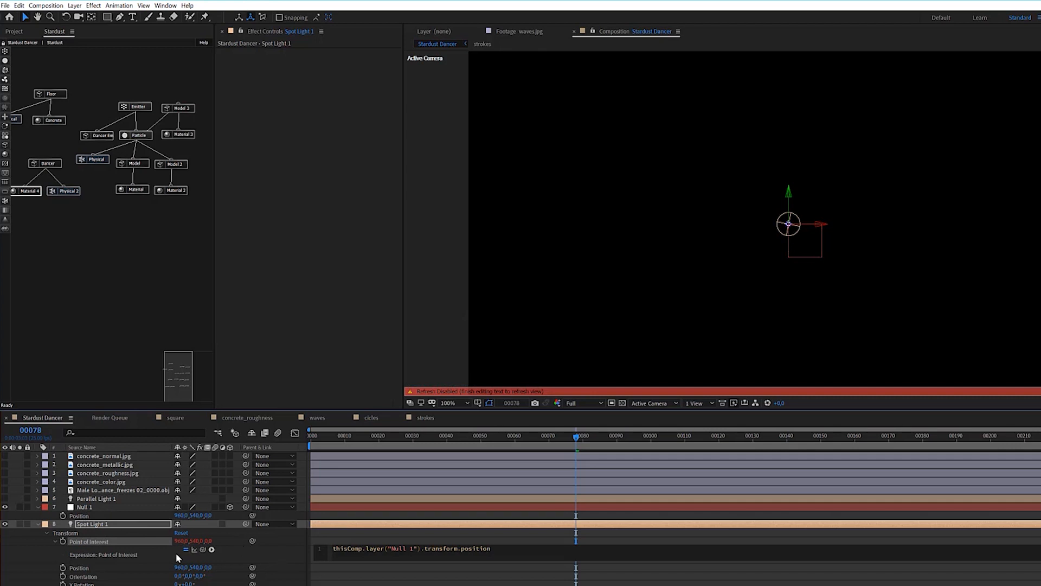
pyautogui.click(62, 551)
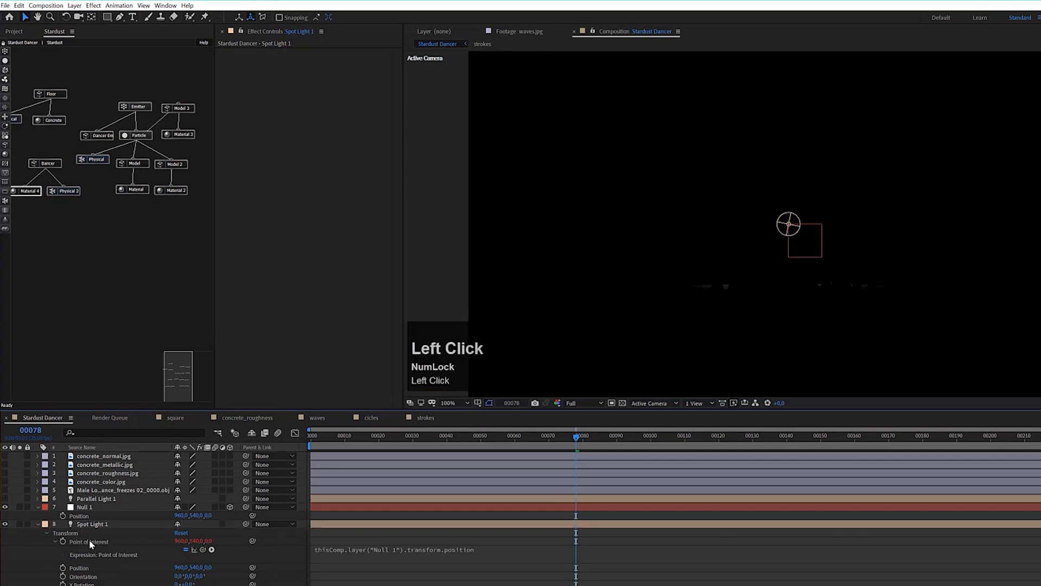
pyautogui.click(80, 568)
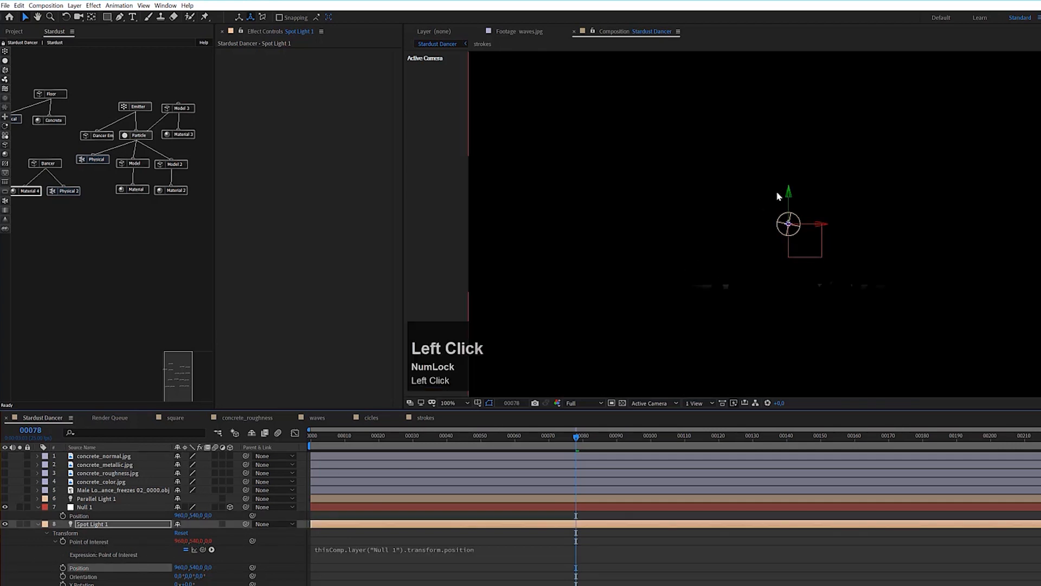
pyautogui.moveTo(789, 193); pyautogui.dragTo(792, 52)
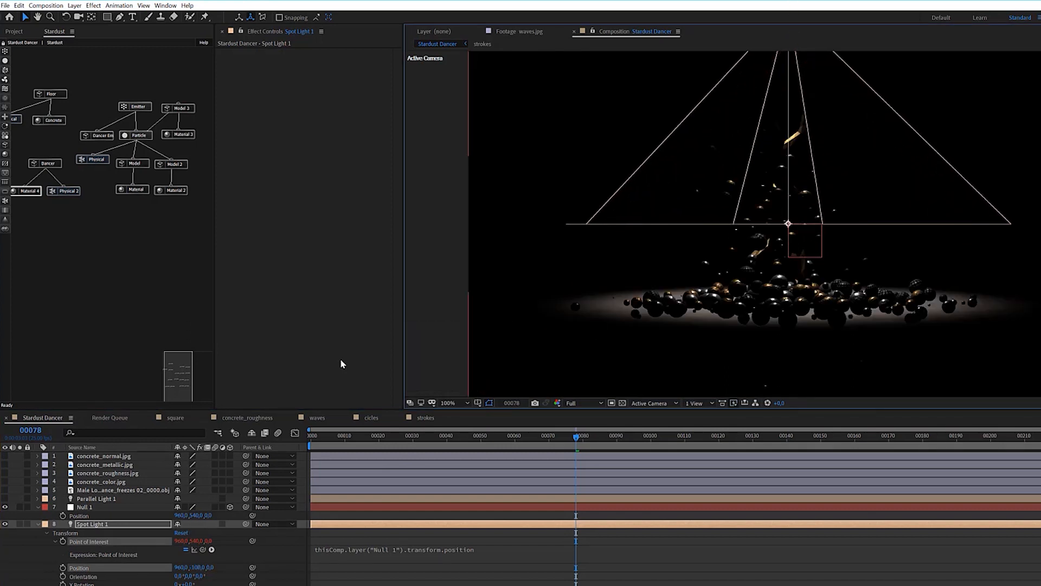
# Rename Spot Light 1 as V Light and collapse its properties in the timeline.
pyautogui.click(82, 527)
pyautogui.press('Num_Lock')
pyautogui.click(82, 526)
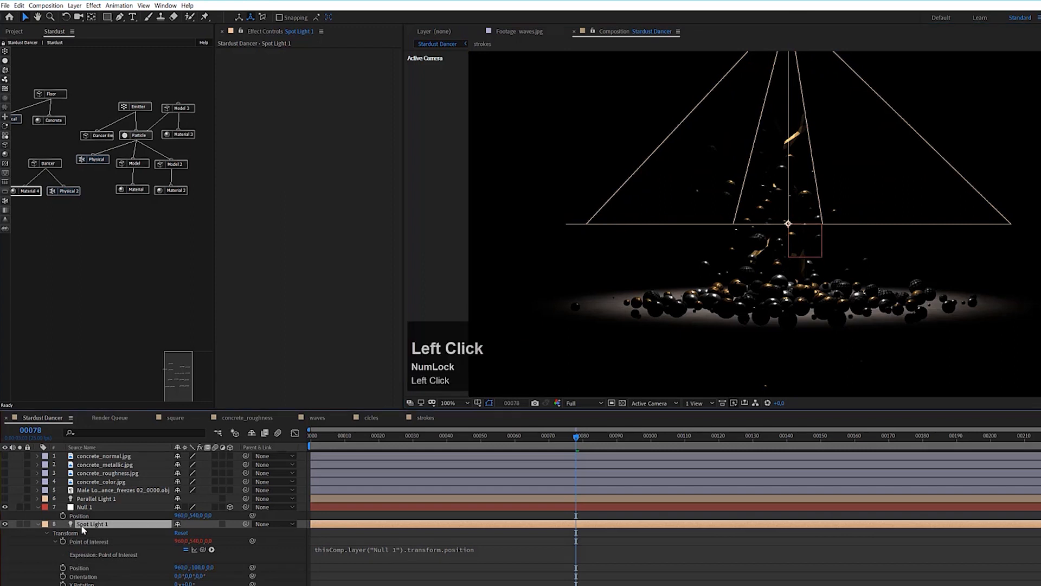
pyautogui.press('Return')
pyautogui.write('V')
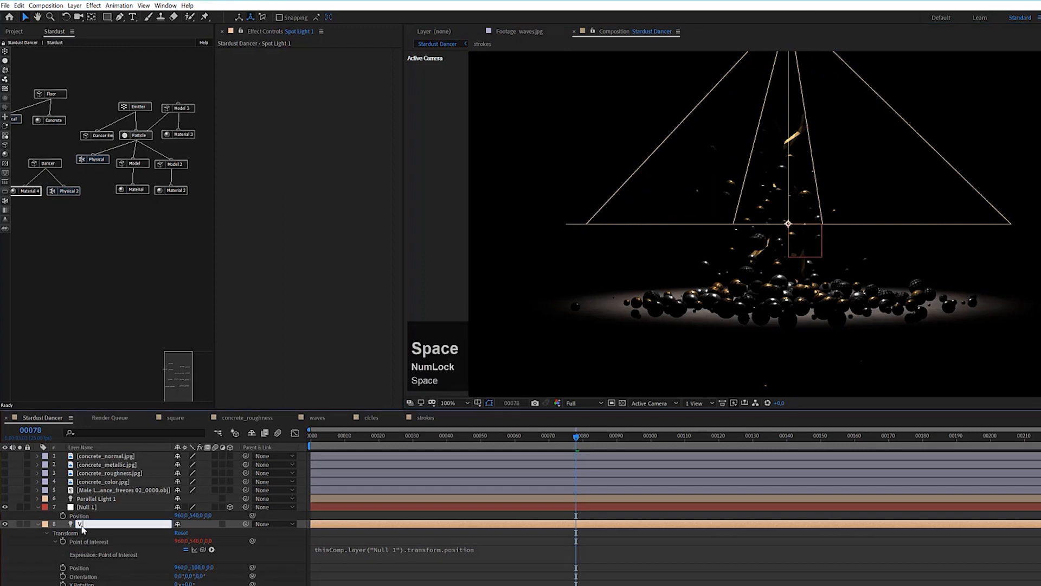
pyautogui.write(' Light')
pyautogui.press('Return')
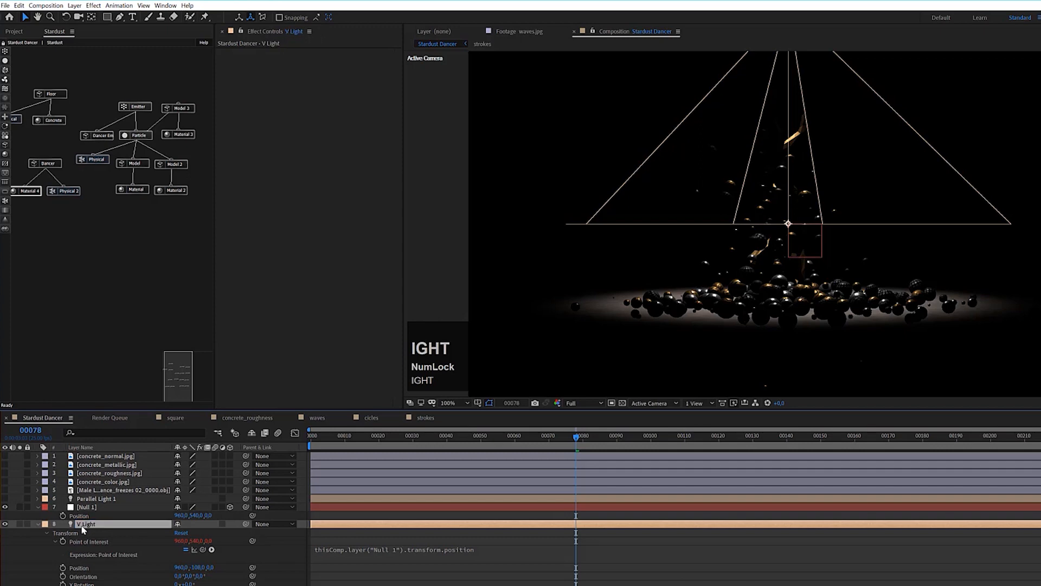
pyautogui.click(38, 524)
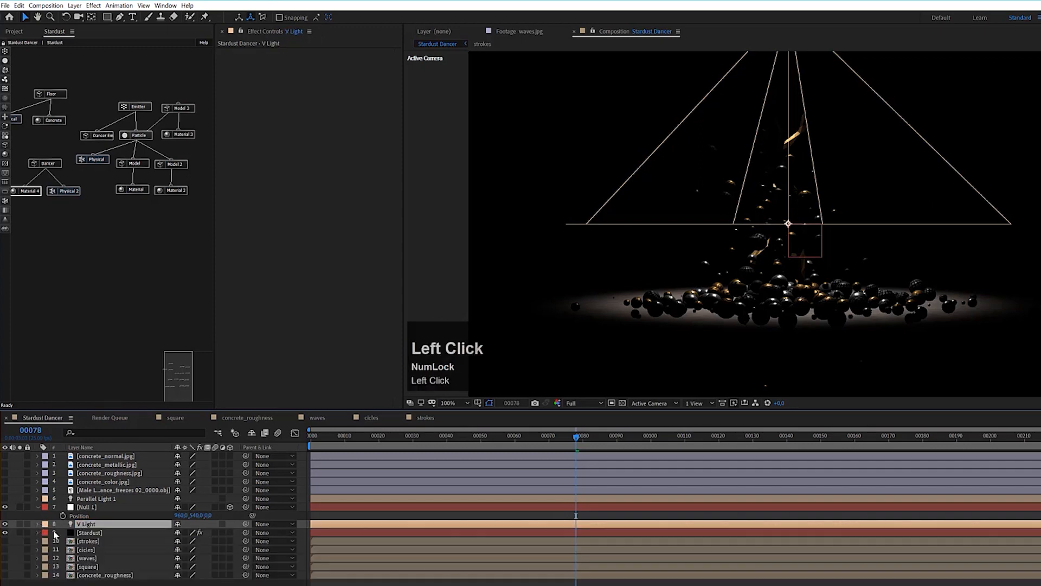
# Add a Volumetric Light node to the Stardust layer's node graph and place it below the other nodes.
pyautogui.click(114, 533)
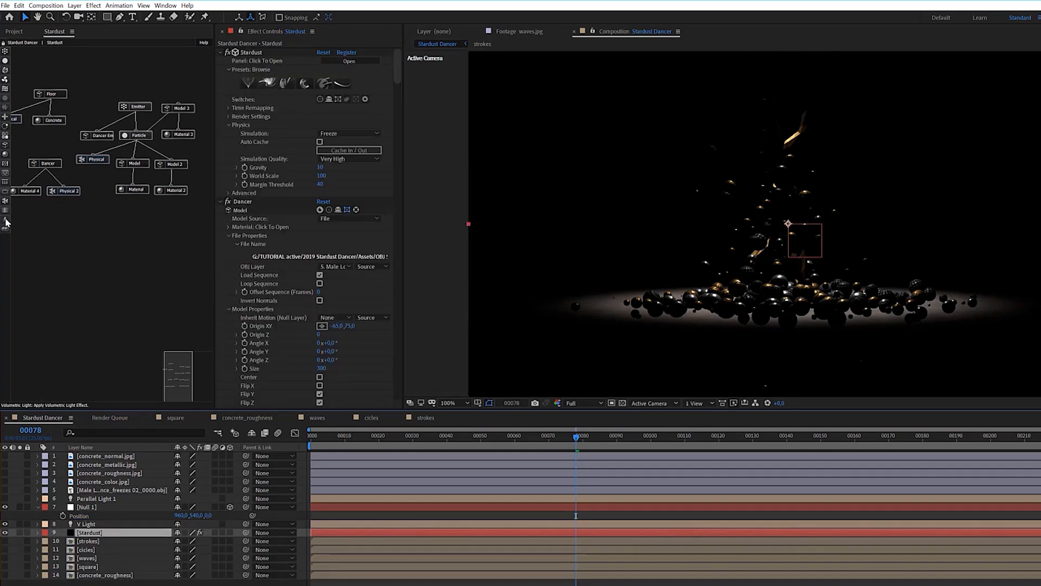
pyautogui.rightClick(58, 216)
pyautogui.moveTo(85, 210)
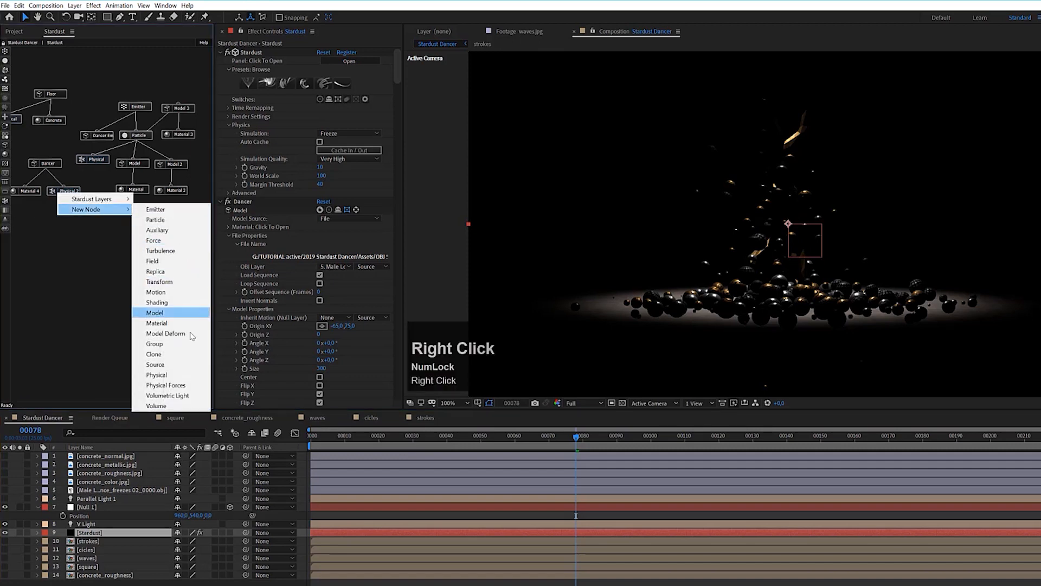
pyautogui.click(179, 396)
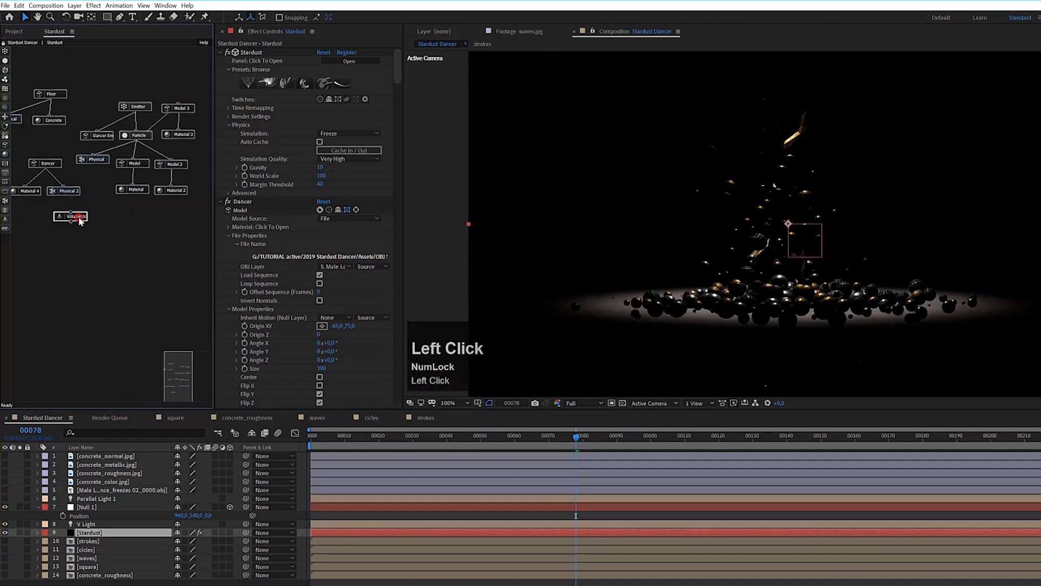
pyautogui.moveTo(85, 225); pyautogui.dragTo(116, 252)
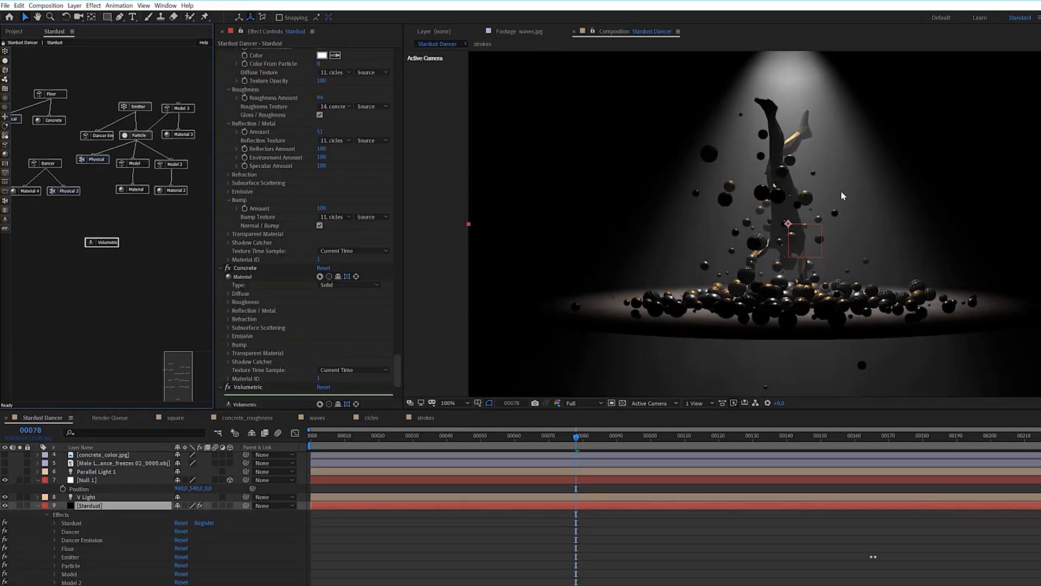
pyautogui.scroll(1, 830, 241)
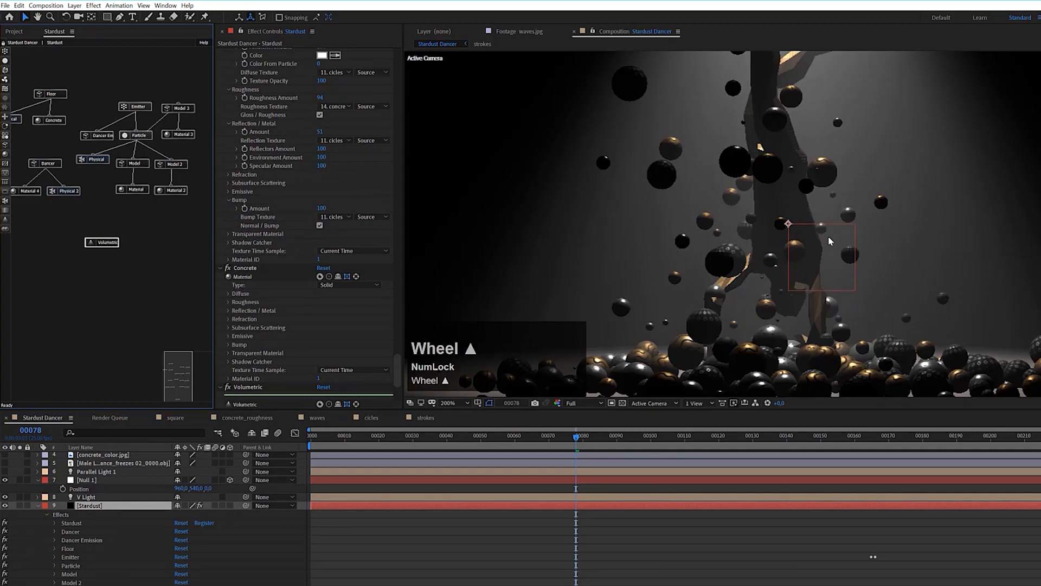
pyautogui.scroll(-1, 829, 238)
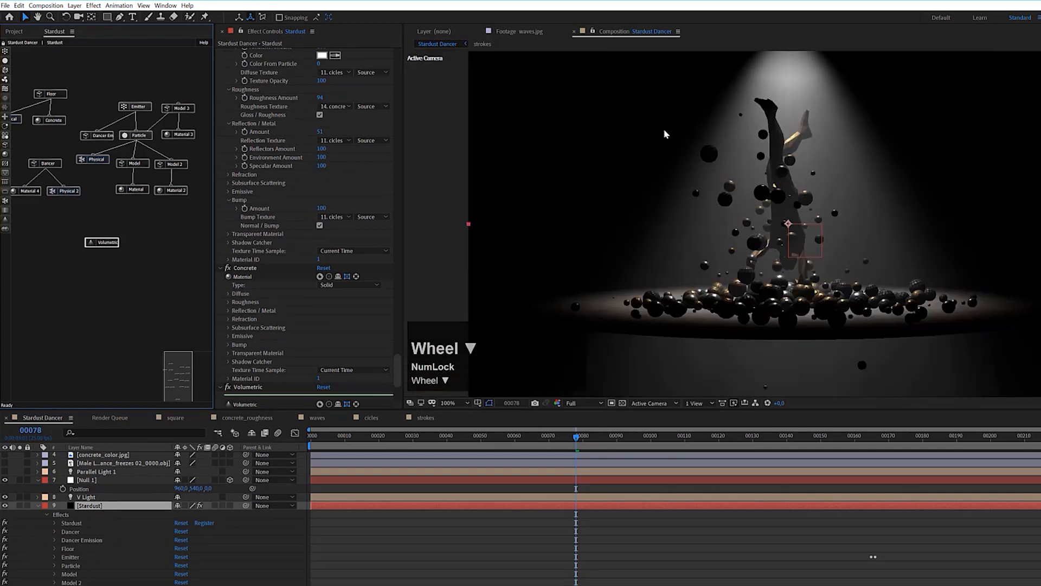
# Set the Volumetric node's Color to light blue 6CB7FA.
pyautogui.click(247, 387)
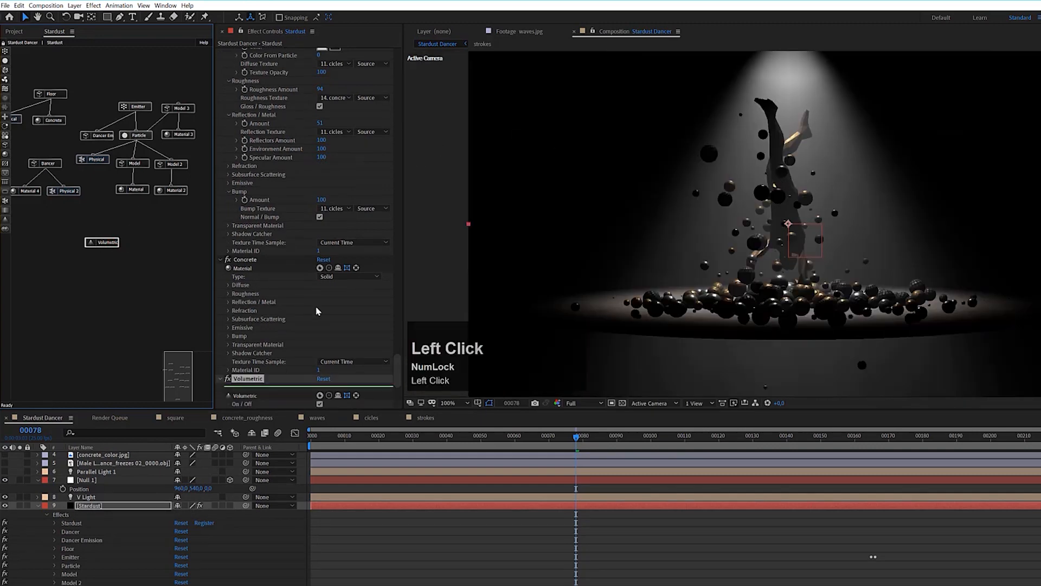
pyautogui.scroll(-3, 318, 313)
pyautogui.scroll(-1, 318, 313)
pyautogui.click(322, 310)
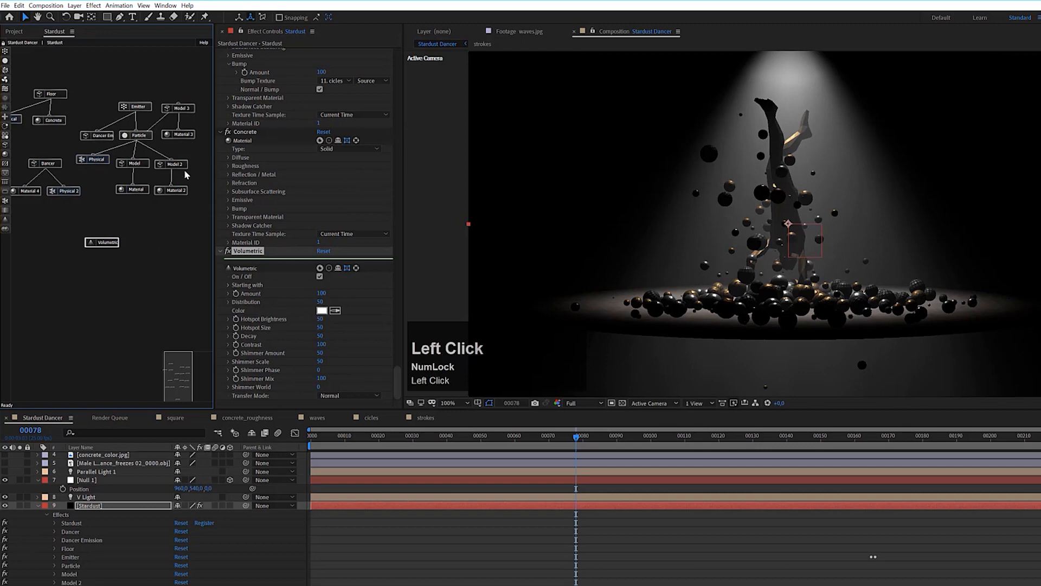
pyautogui.moveTo(151, 89); pyautogui.dragTo(150, 97)
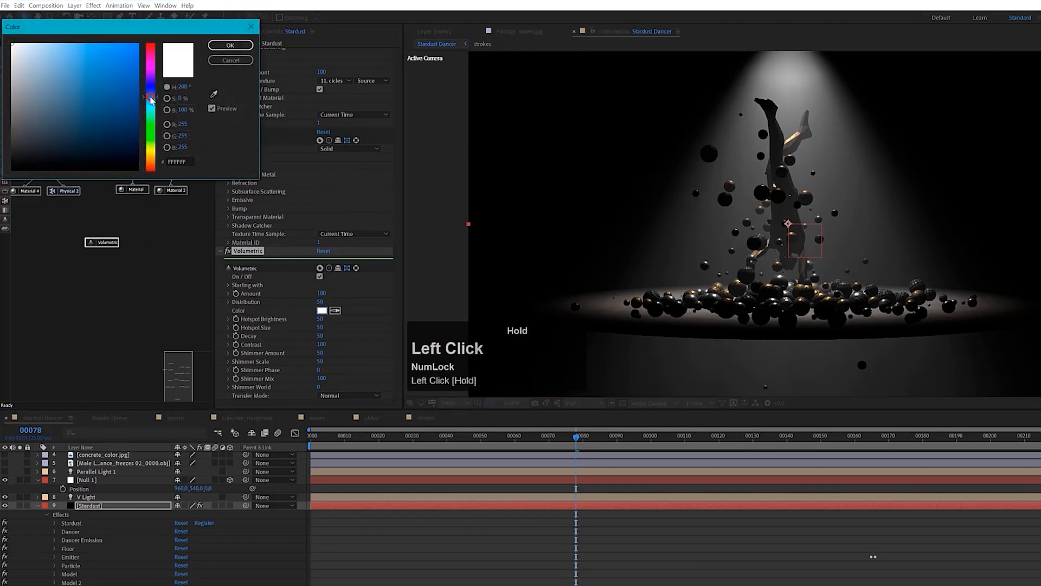
pyautogui.moveTo(71, 57)
pyautogui.mouseDown()
pyautogui.moveTo(94, 46)
pyautogui.moveTo(83, 45)
pyautogui.mouseUp()
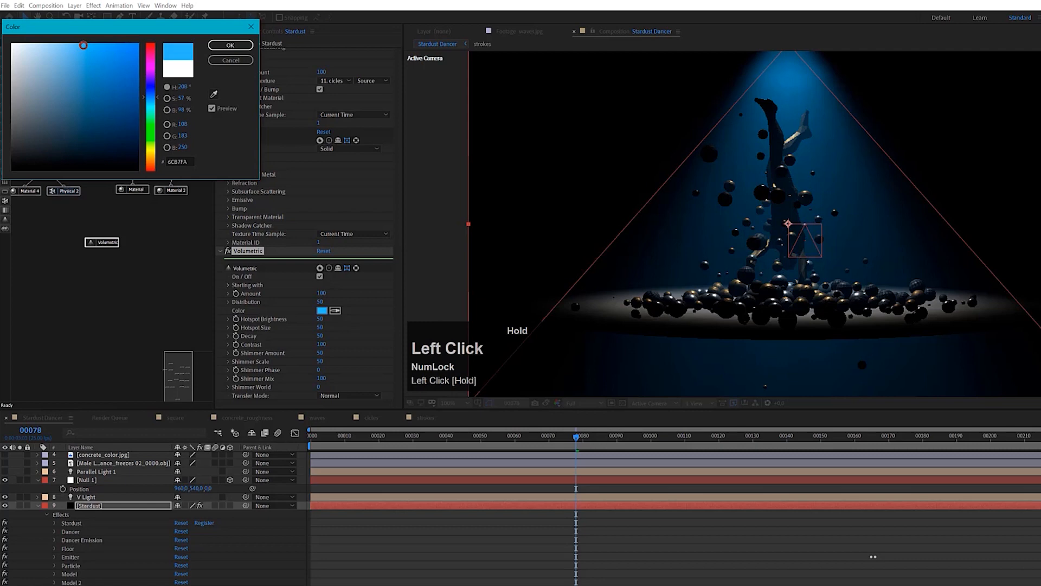
pyautogui.click(231, 45)
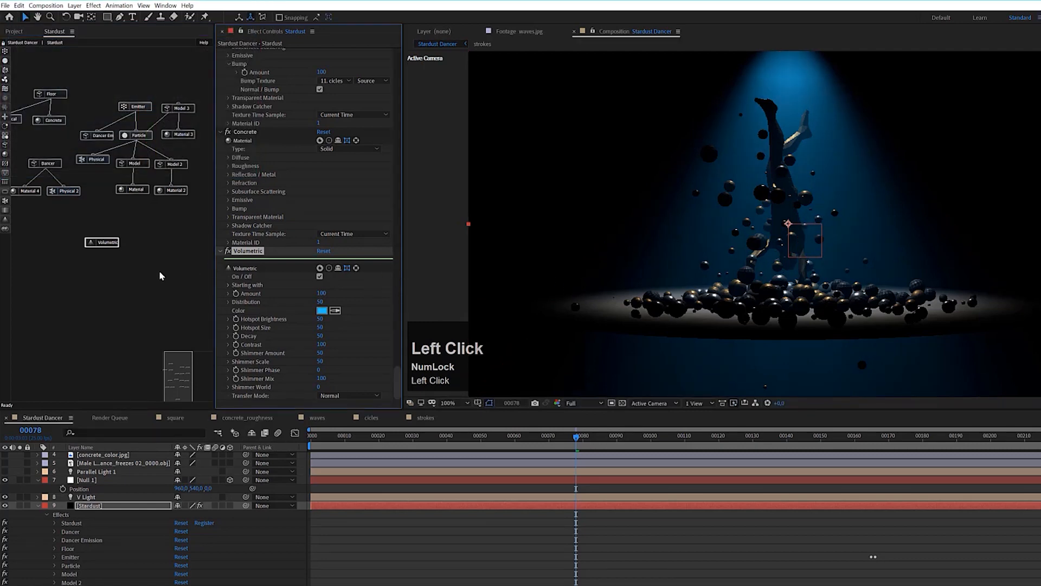
# Try a Distribution of 25 on the Volumetric node, and settle on 35.
pyautogui.click(92, 243)
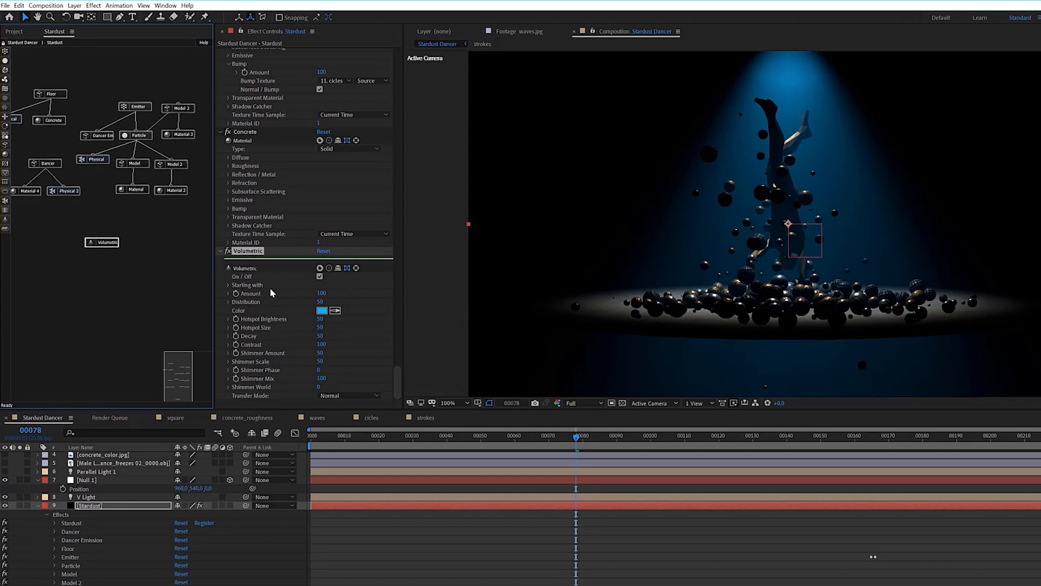
pyautogui.scroll(-2, 338, 294)
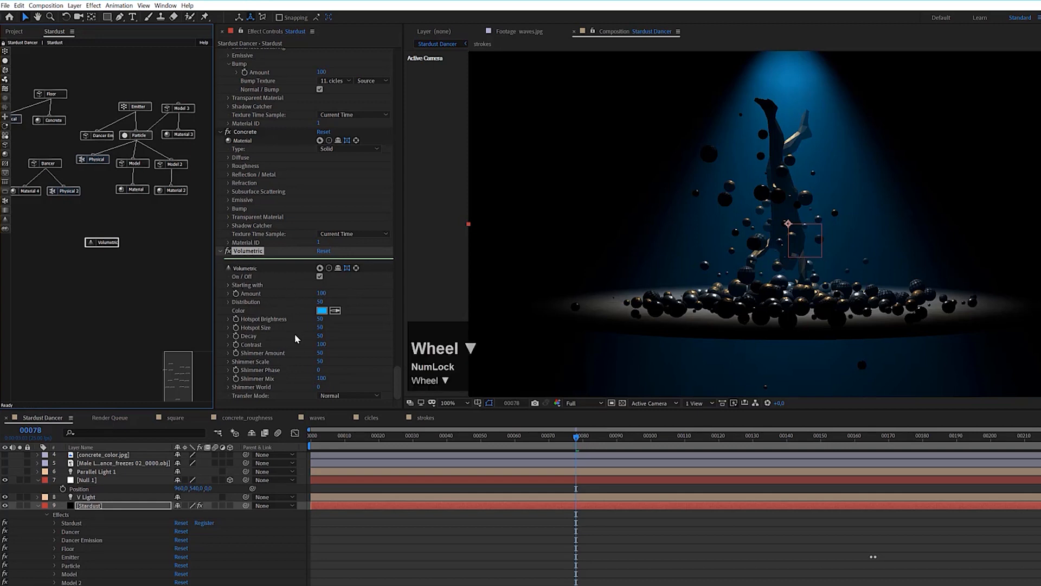
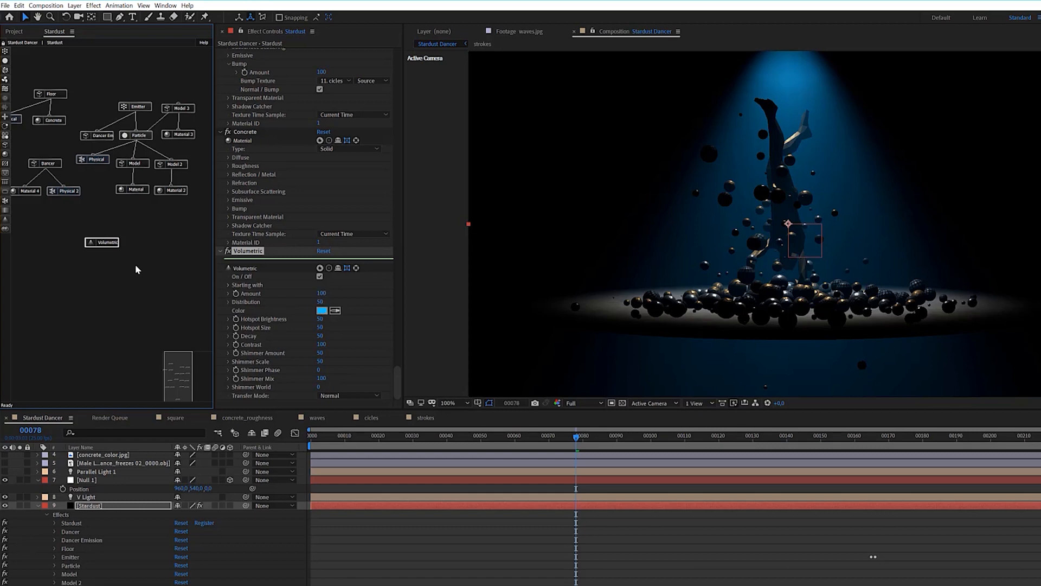
pyautogui.click(321, 302)
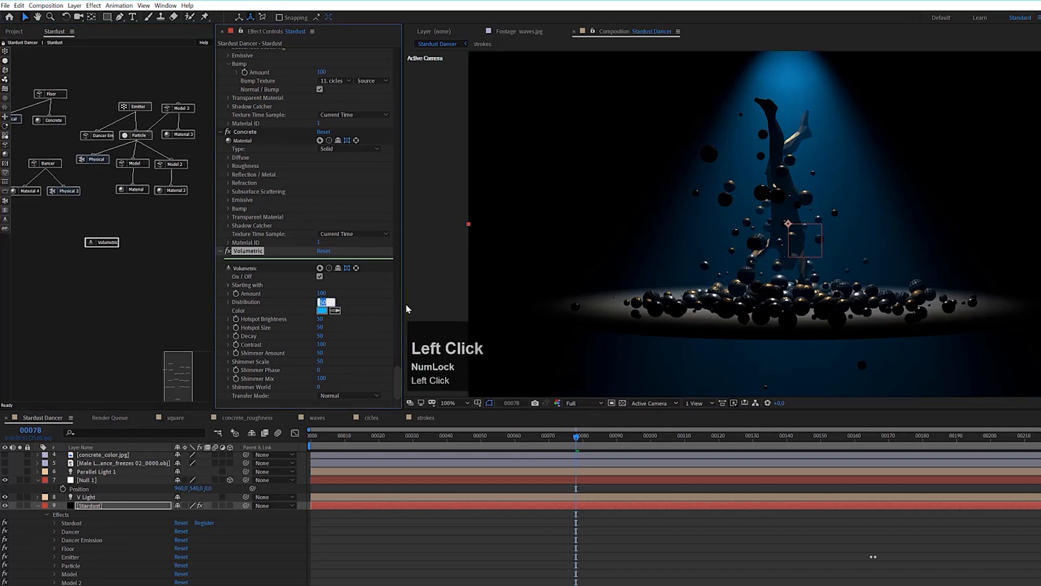
pyautogui.write('25')
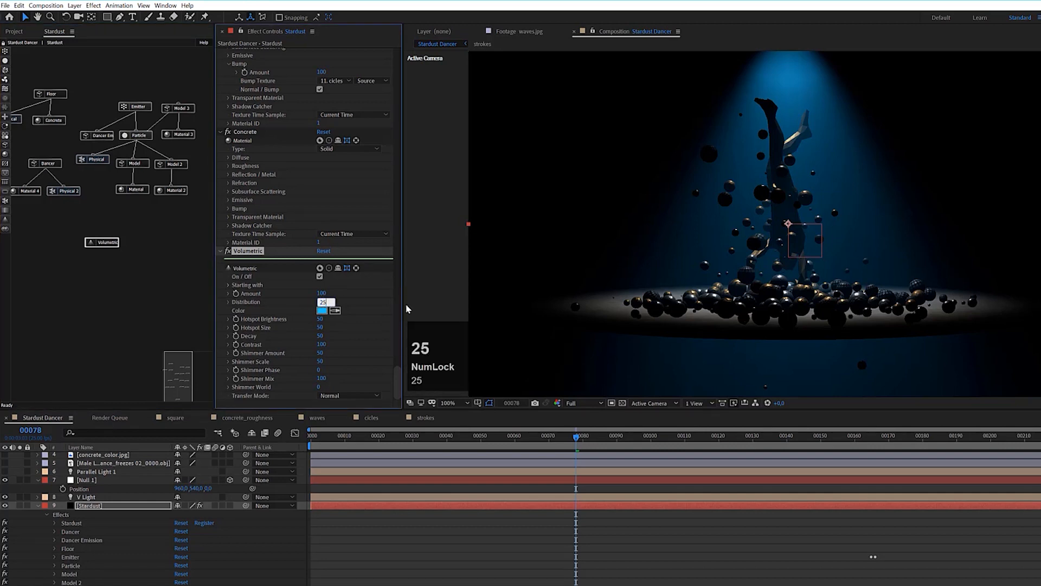
pyautogui.press('Return')
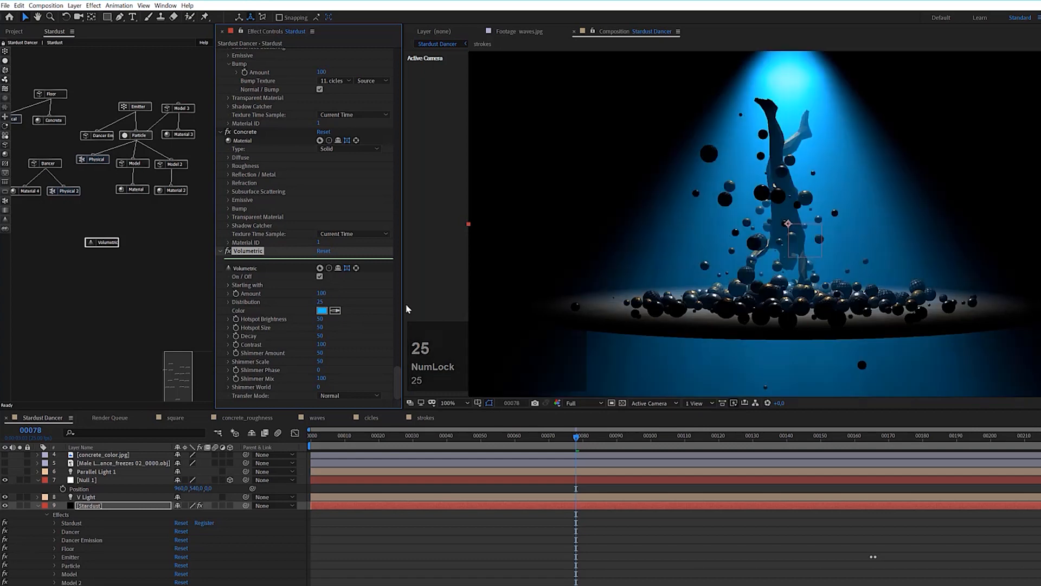
pyautogui.click(319, 302)
pyautogui.write('35')
pyautogui.press('Return')
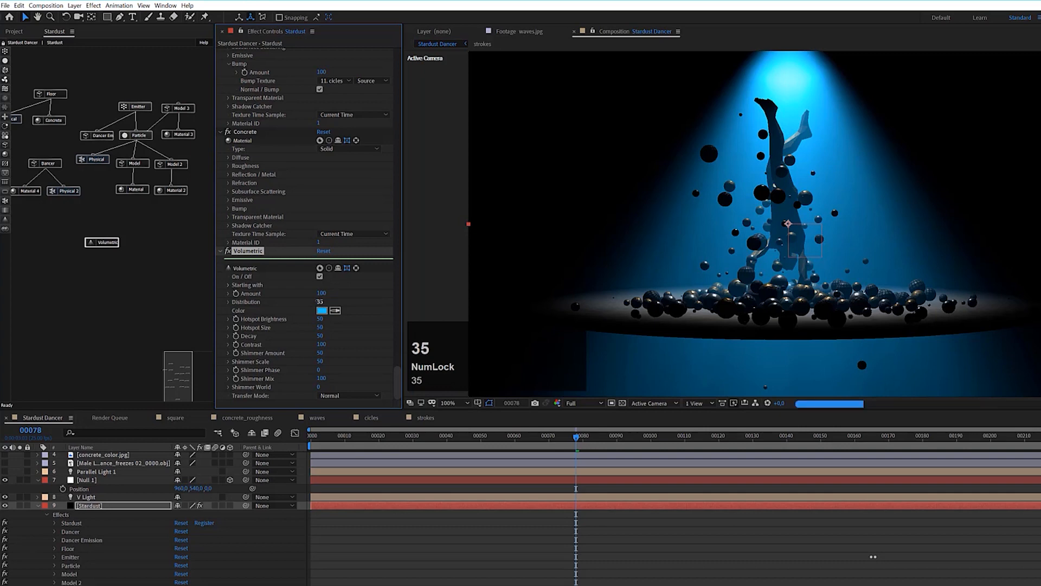
# Raise V Light farther straight up above the dancer and go to frame 105.
pyautogui.scroll(-2, 757, 202)
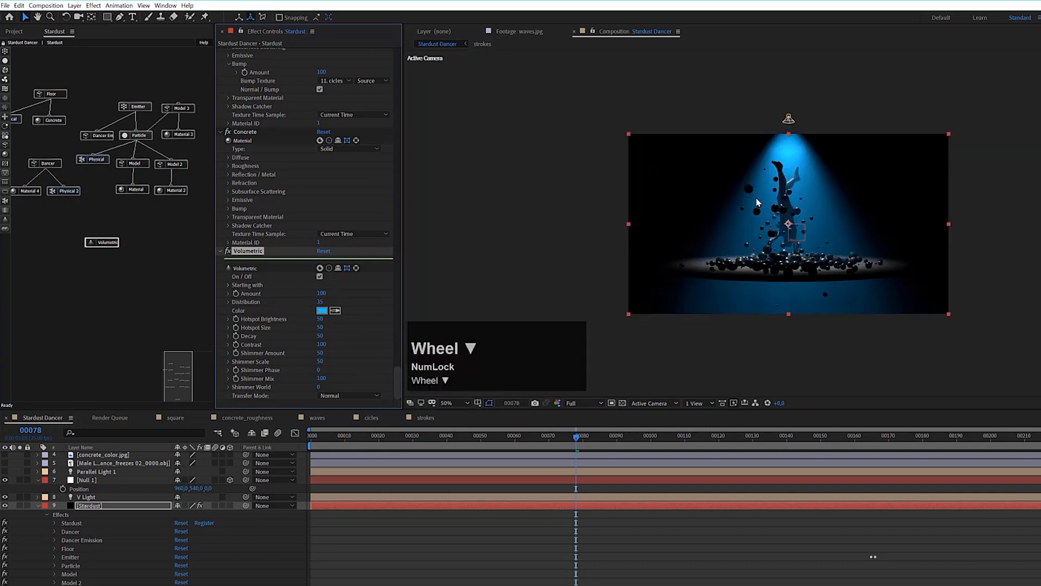
pyautogui.click(97, 496)
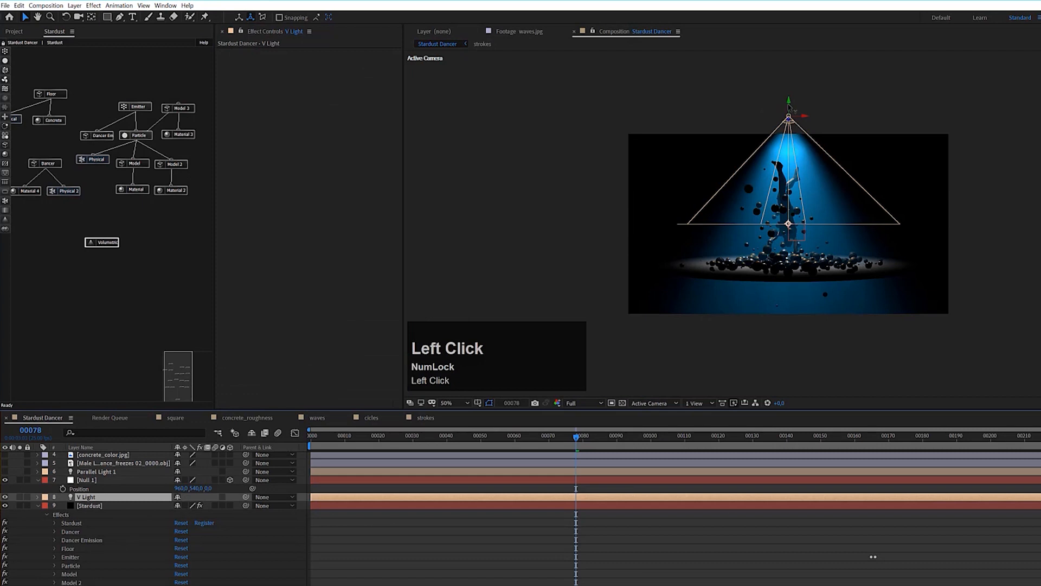
pyautogui.moveTo(789, 104); pyautogui.dragTo(789, 64)
pyautogui.scroll(1, 821, 180)
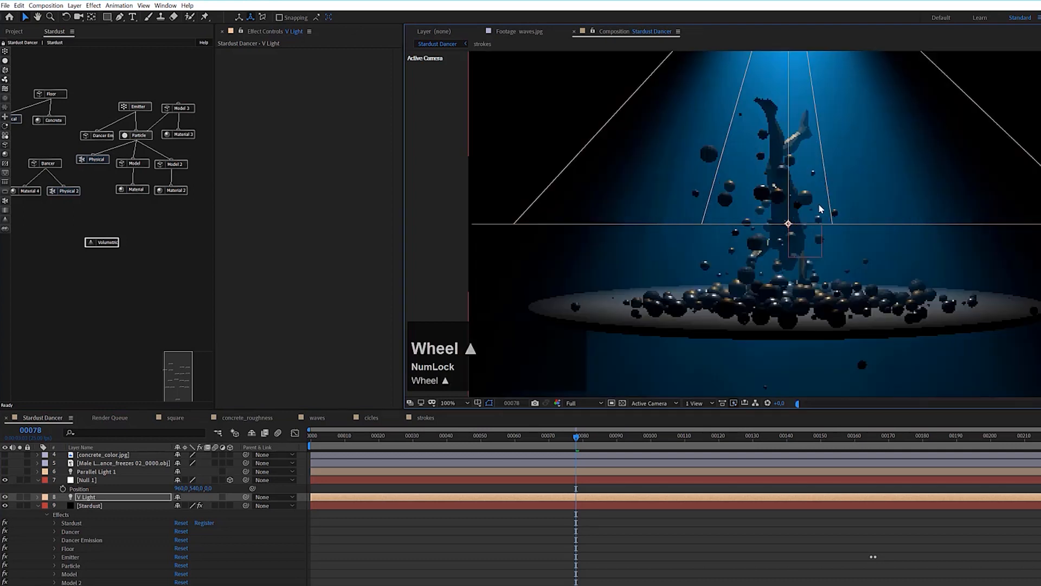
pyautogui.click(668, 436)
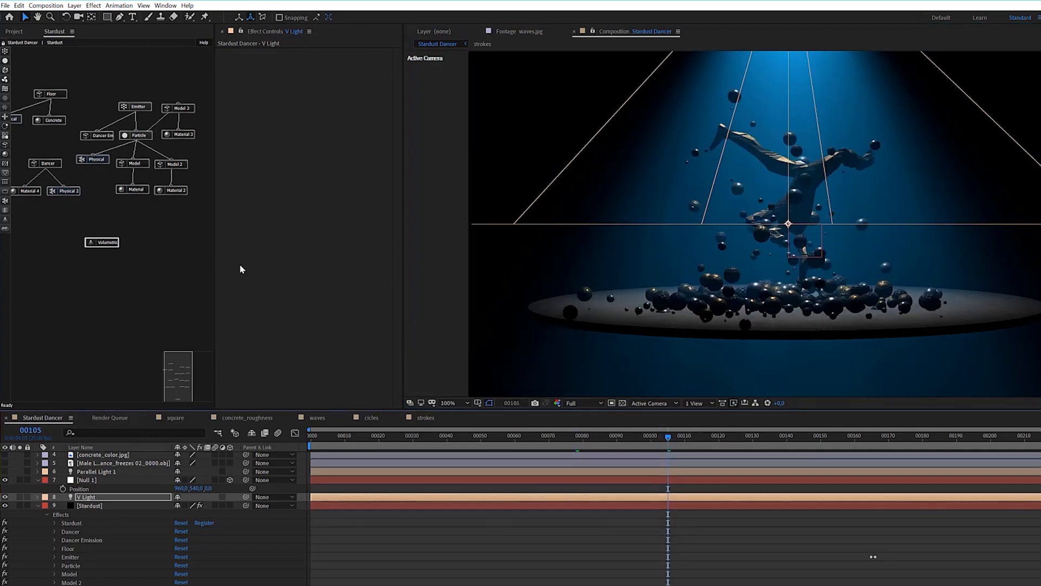
# Turn on Shadows in the Stardust effect's render settings and expand the Ambient Occlusion settings.
pyautogui.click(103, 505)
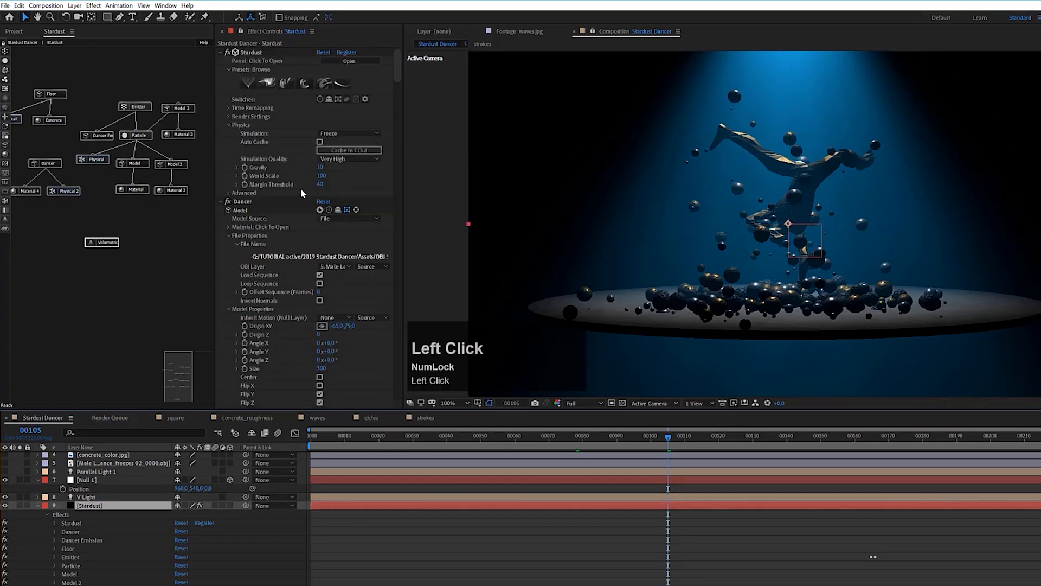
pyautogui.scroll(2, 246, 139)
pyautogui.click(248, 54)
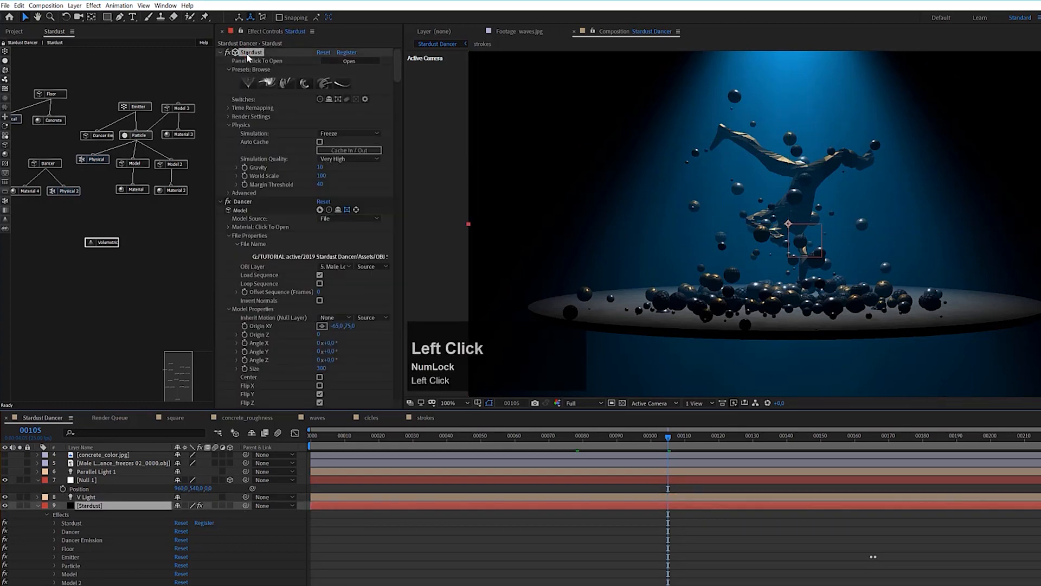
pyautogui.click(228, 116)
pyautogui.click(236, 185)
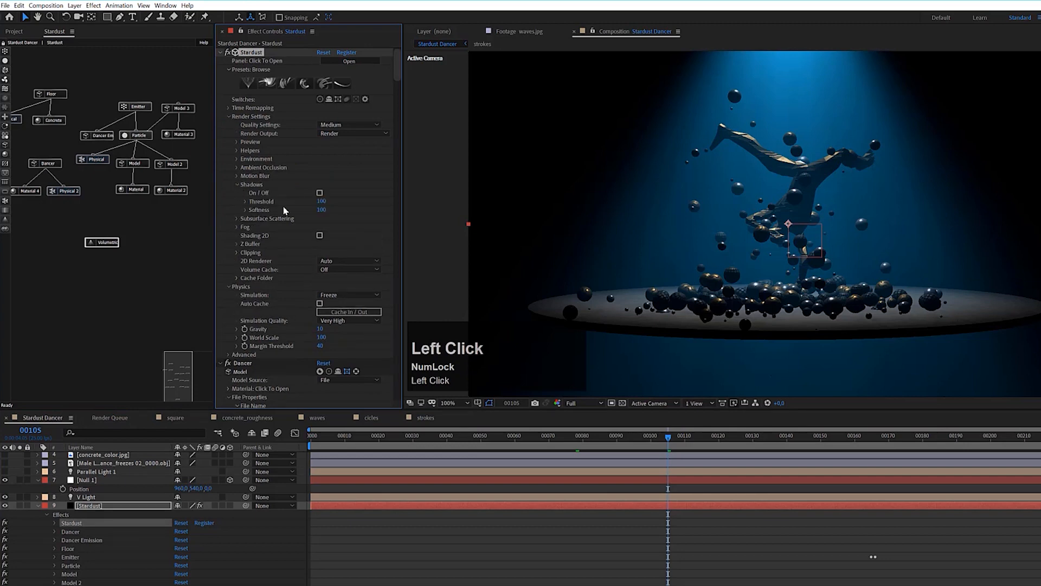
pyautogui.click(320, 193)
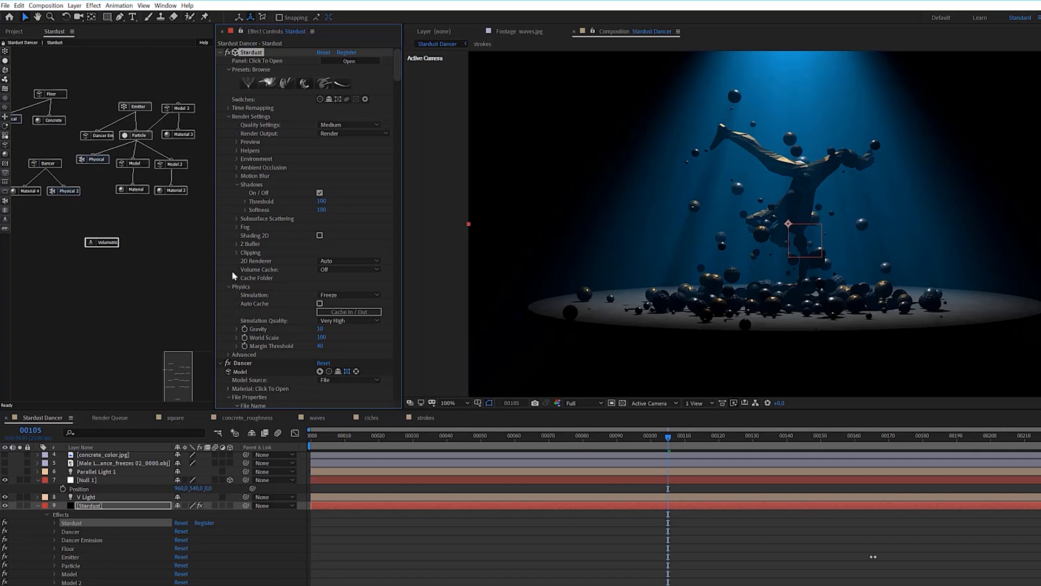
pyautogui.click(237, 167)
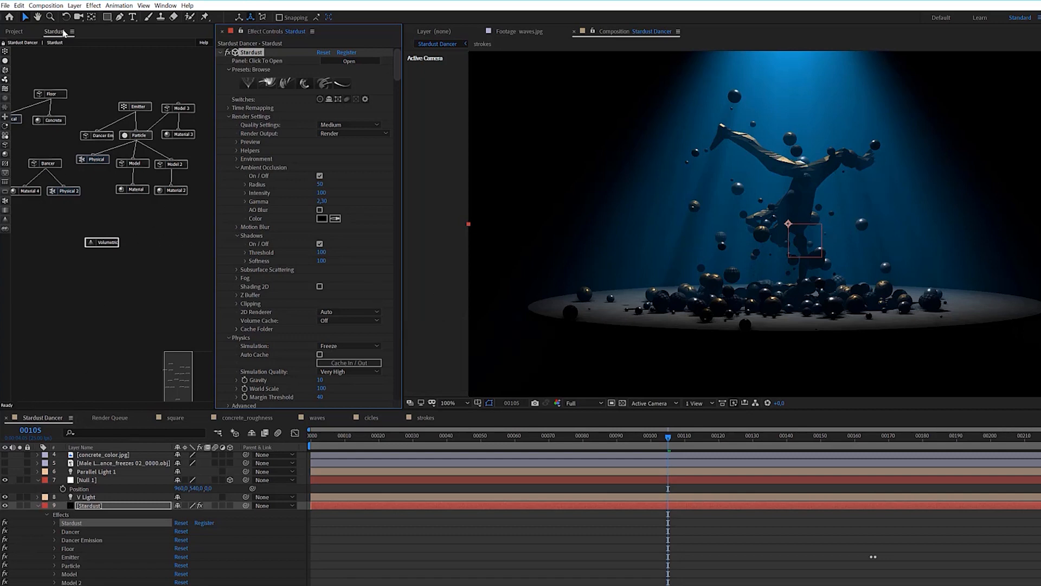
# Start a new light layer and set its light type to Point.
pyautogui.click(74, 5)
pyautogui.moveTo(86, 17)
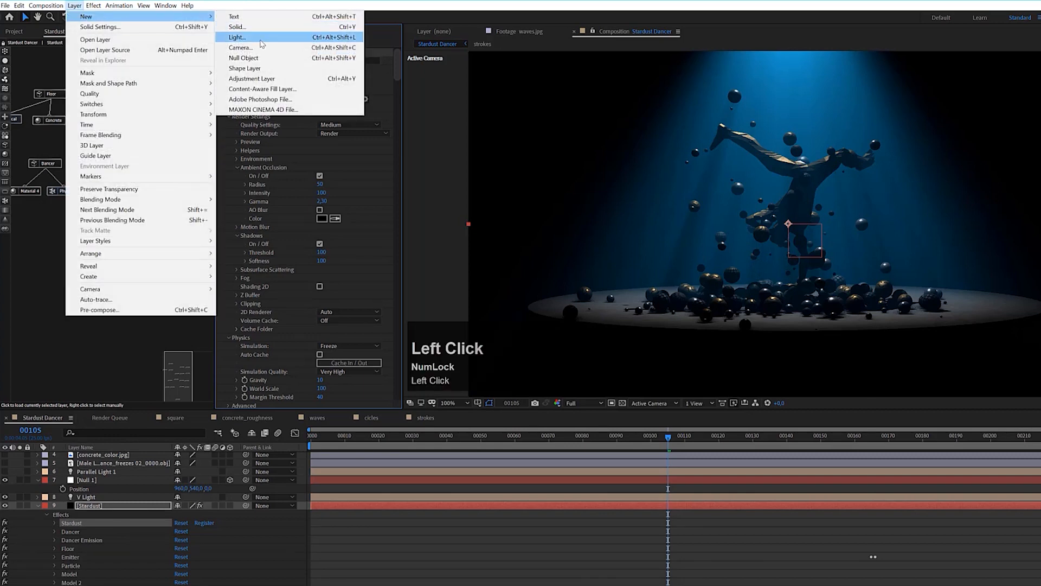
pyautogui.click(260, 39)
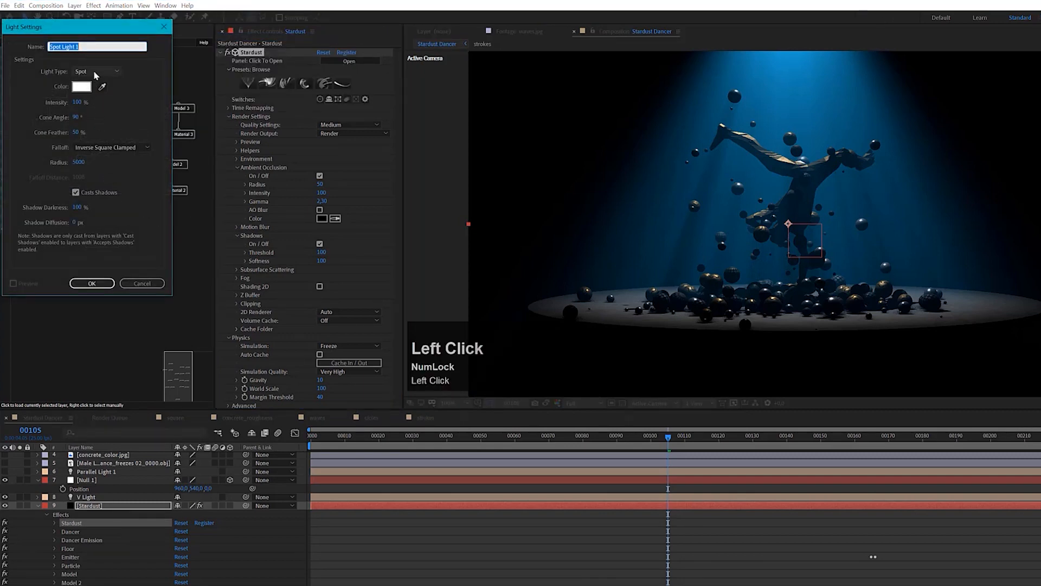
pyautogui.click(94, 72)
pyautogui.click(86, 100)
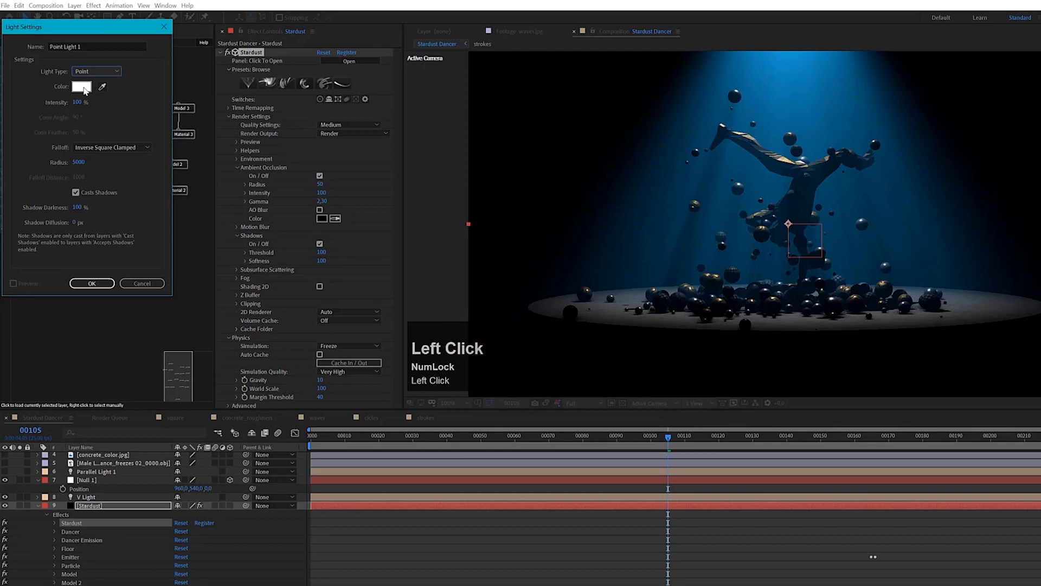
# Give the new point light a pale cream color of about FFF1D0 and 50% intensity, and create it.
pyautogui.click(81, 86)
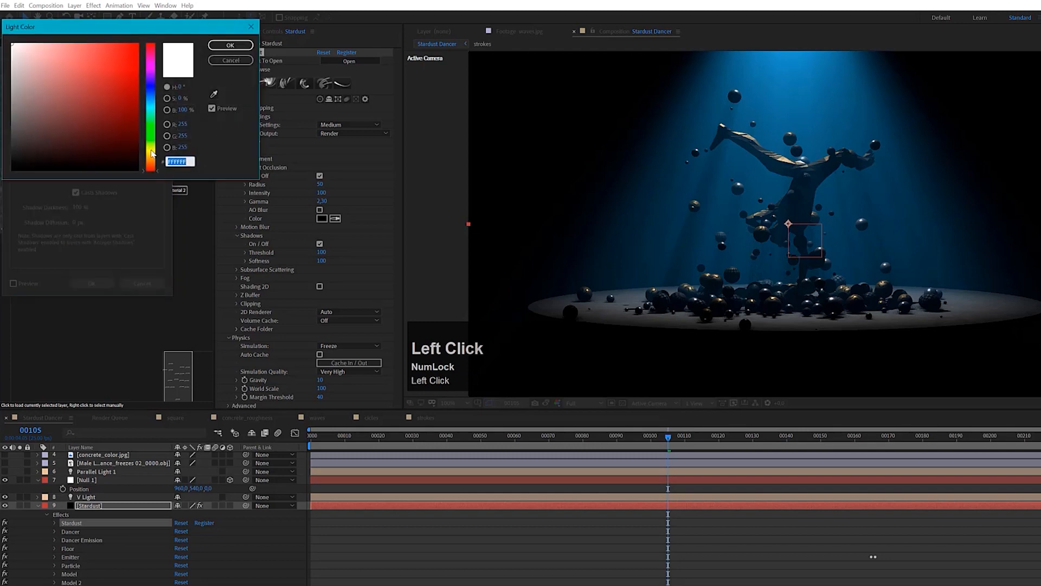
pyautogui.moveTo(153, 153); pyautogui.dragTo(153, 158)
pyautogui.click(23, 49)
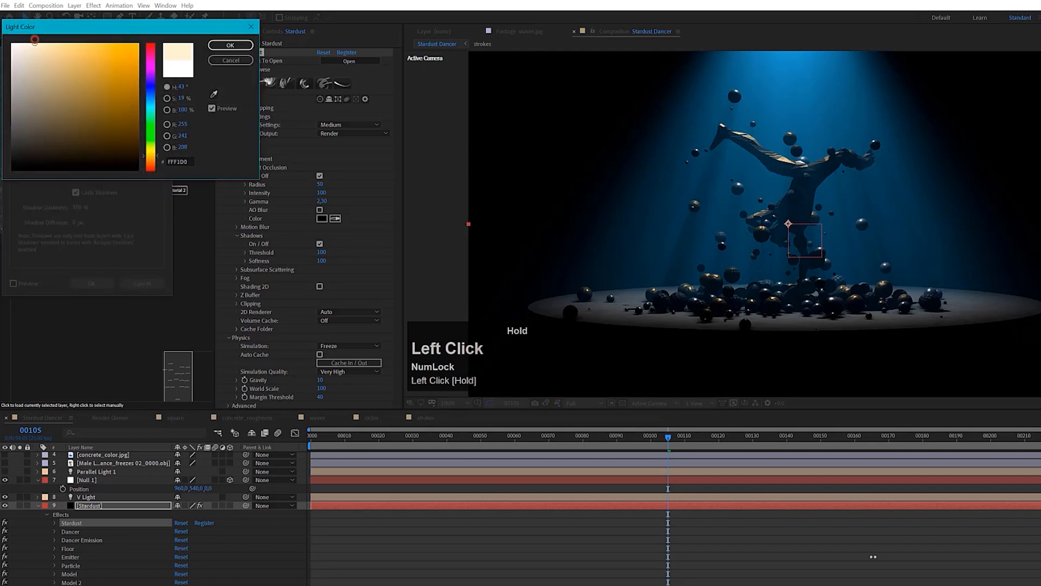
pyautogui.click(230, 45)
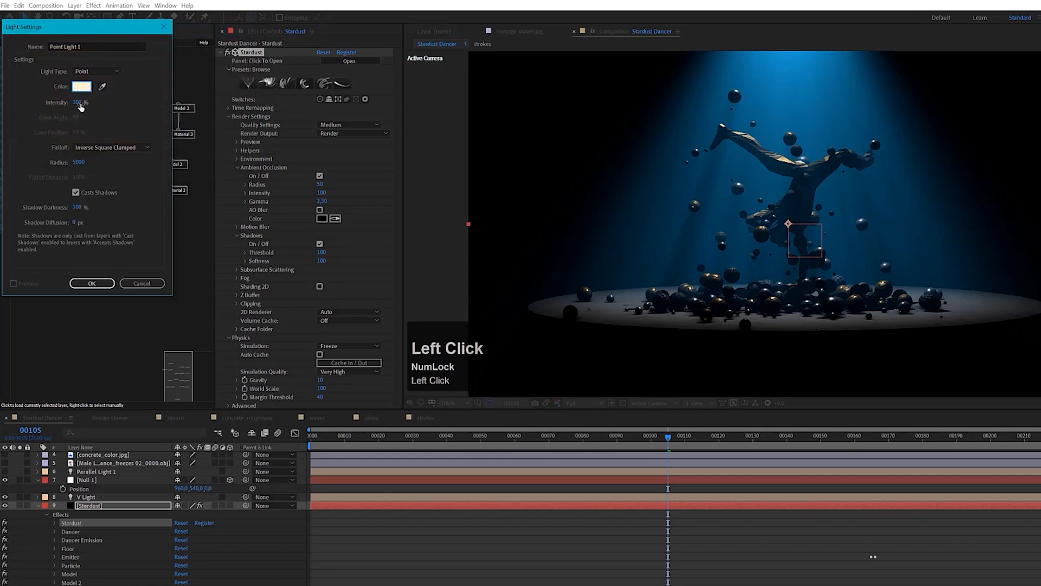
pyautogui.click(81, 103)
pyautogui.write('50')
pyautogui.press('Return')
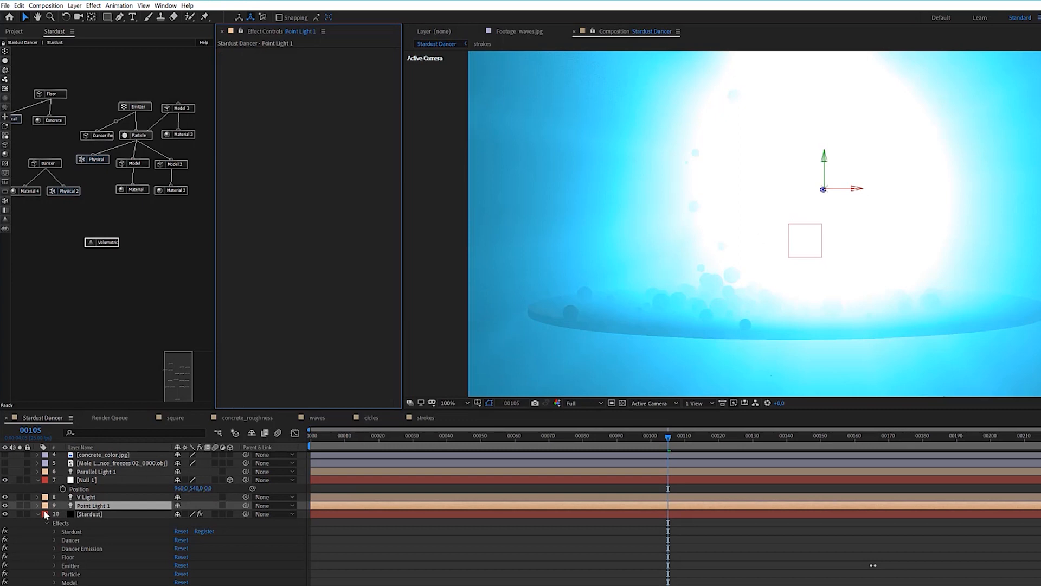
# Restrict the Stardust layer's Volumetric node to lights whose names start with V.
pyautogui.click(38, 515)
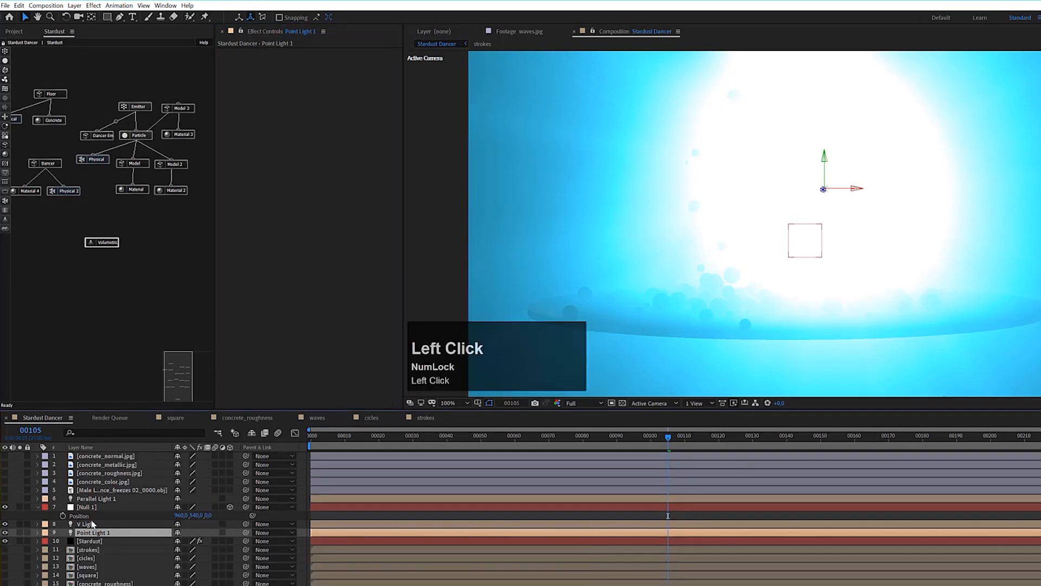
pyautogui.click(88, 524)
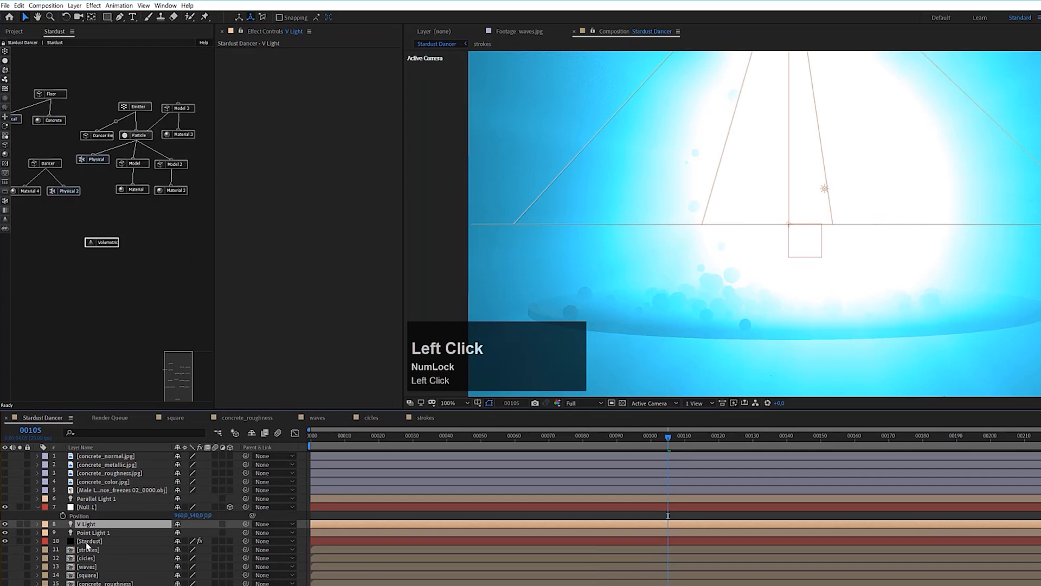
pyautogui.click(87, 542)
pyautogui.click(120, 240)
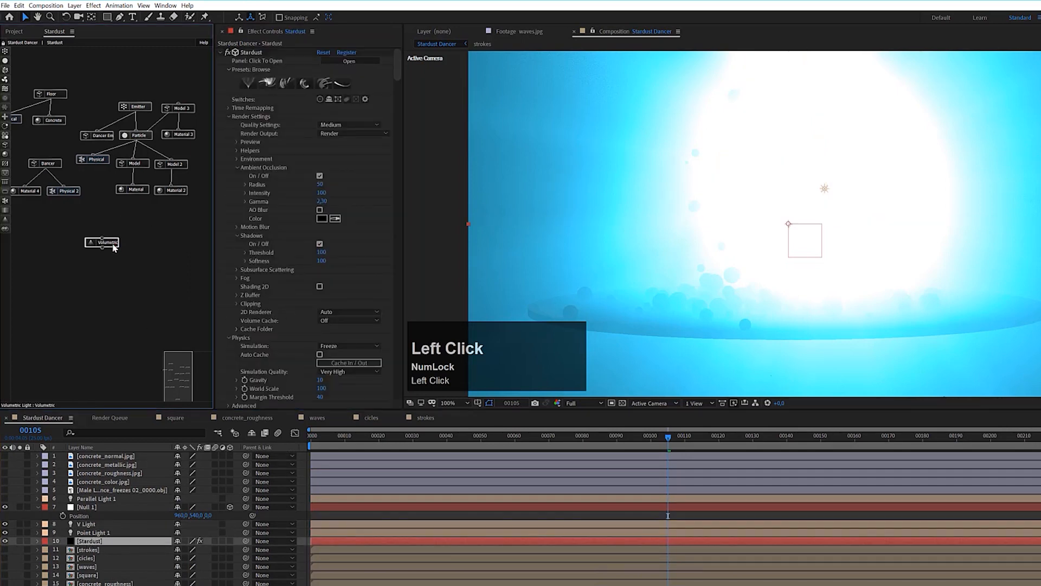
pyautogui.scroll(-3, 275, 297)
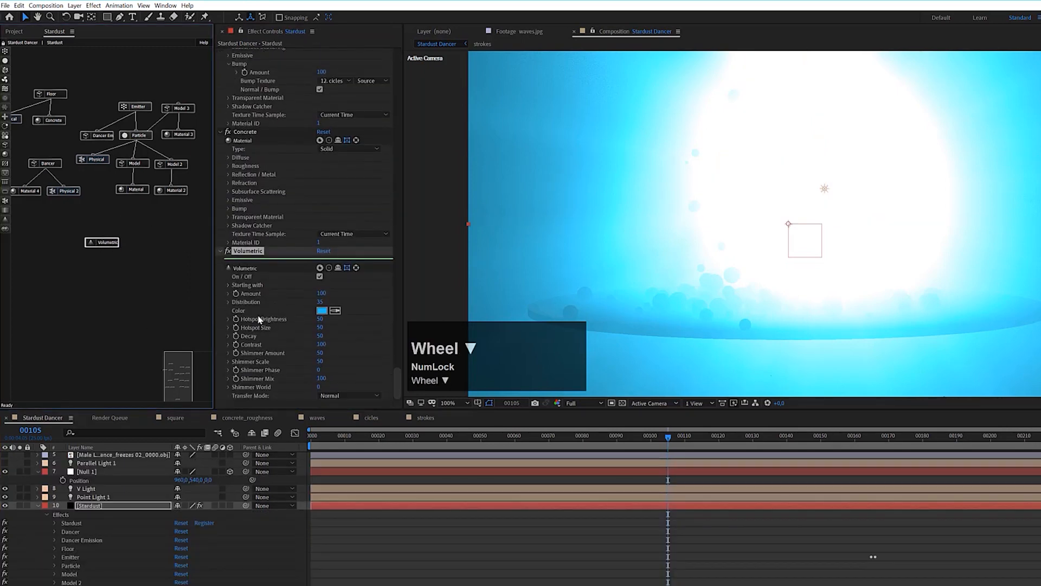
pyautogui.click(228, 285)
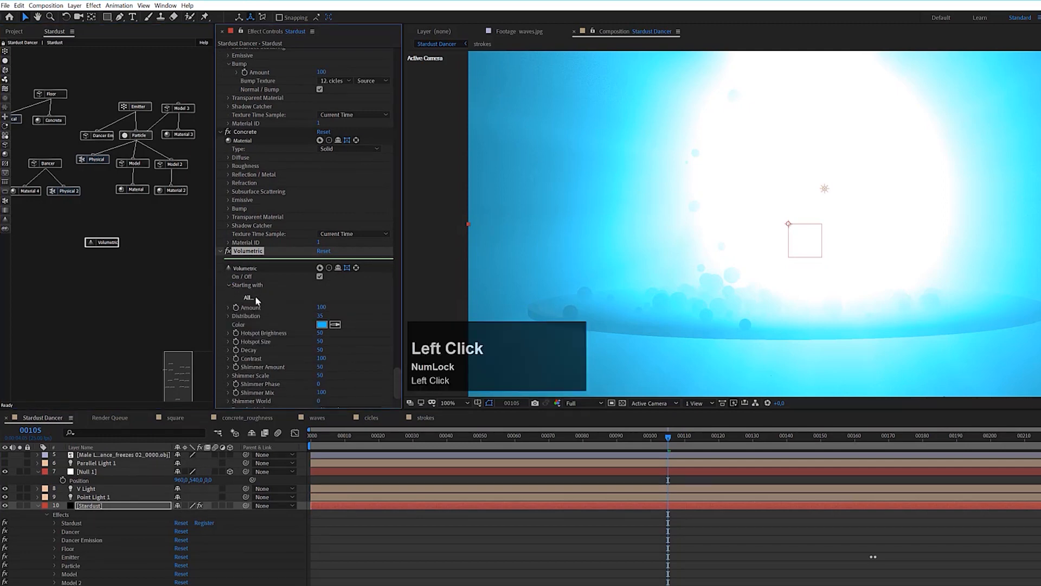
pyautogui.click(249, 298)
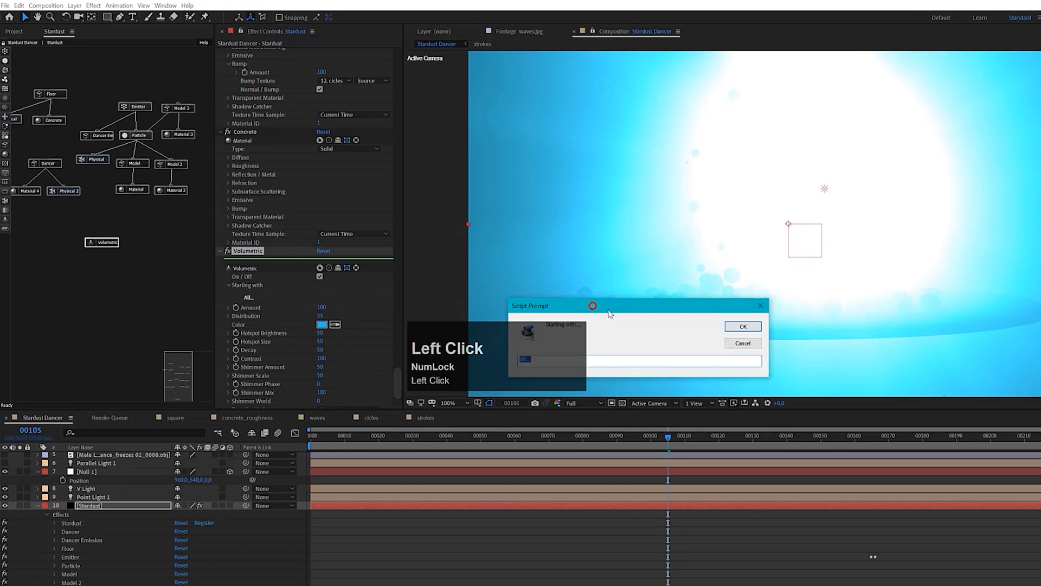
pyautogui.moveTo(600, 302); pyautogui.dragTo(790, 298)
pyautogui.write('V')
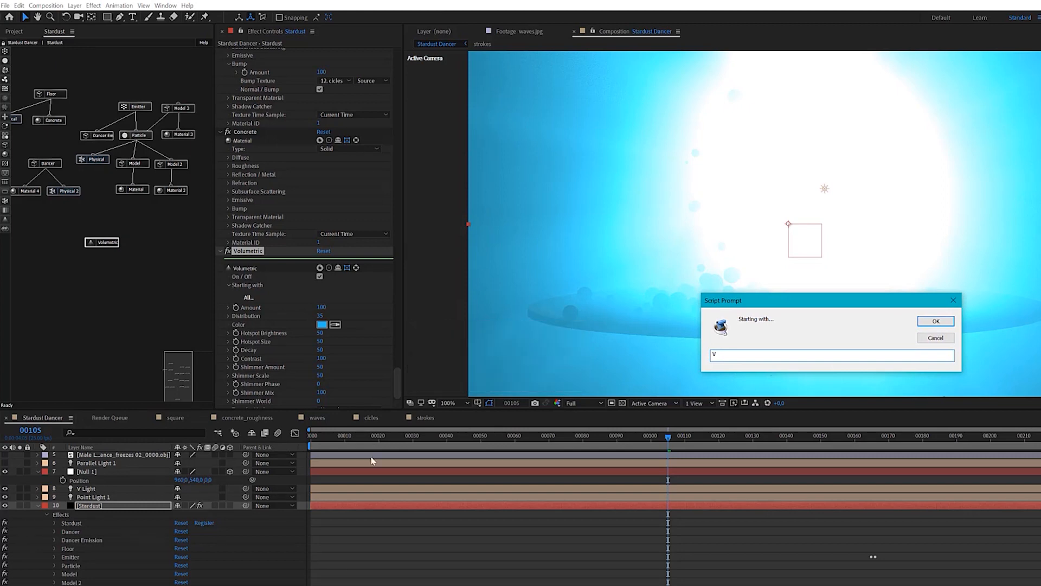
pyautogui.click(952, 321)
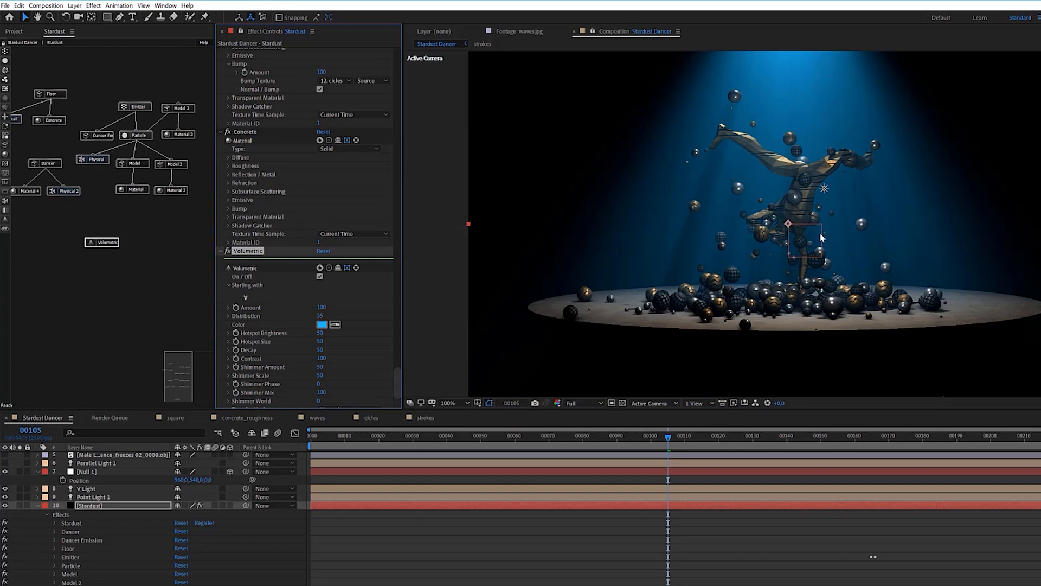
# Move Point Light 1 to the right of the dancer, and shift it farther back in the Top view of a 4 Views layout.
pyautogui.click(824, 189)
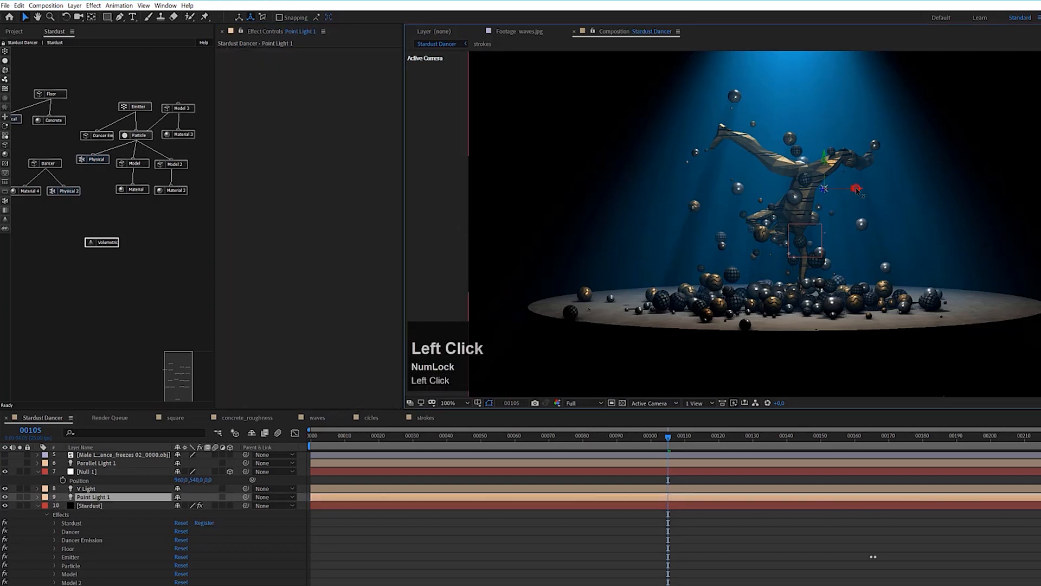
pyautogui.moveTo(858, 191); pyautogui.dragTo(954, 190)
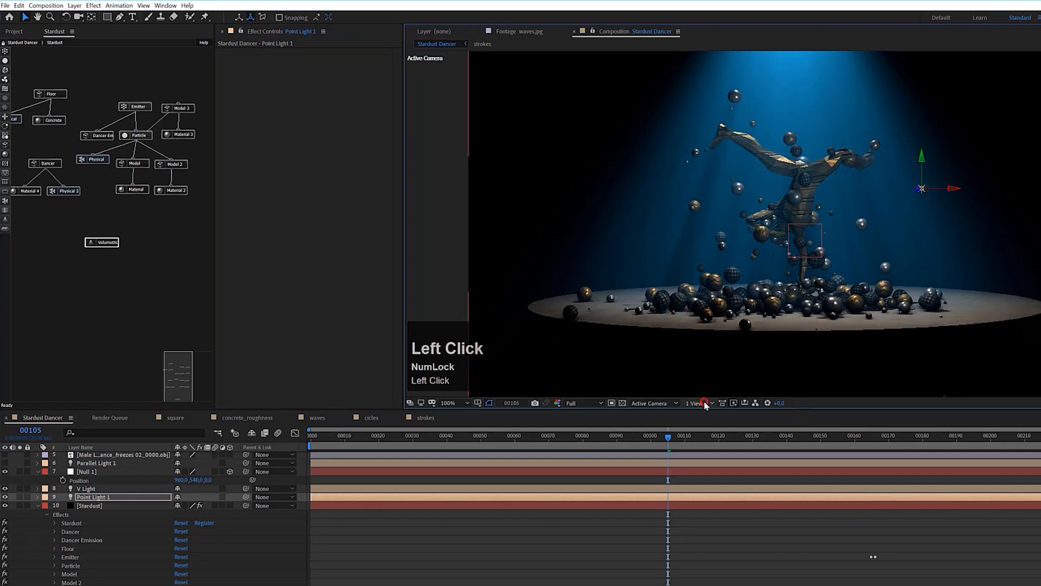
pyautogui.click(705, 403)
pyautogui.click(708, 450)
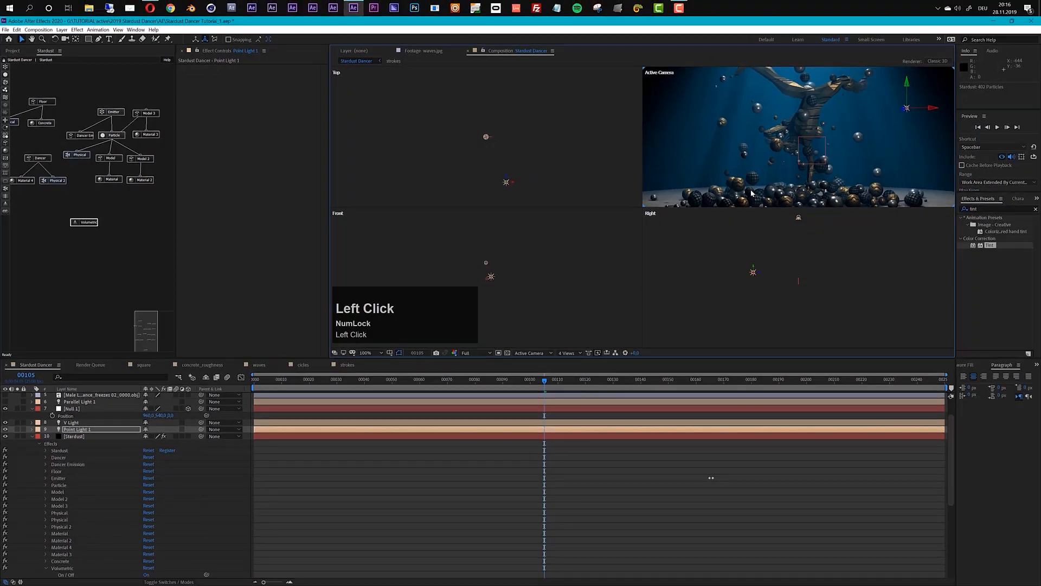
pyautogui.moveTo(506, 180); pyautogui.dragTo(521, 155)
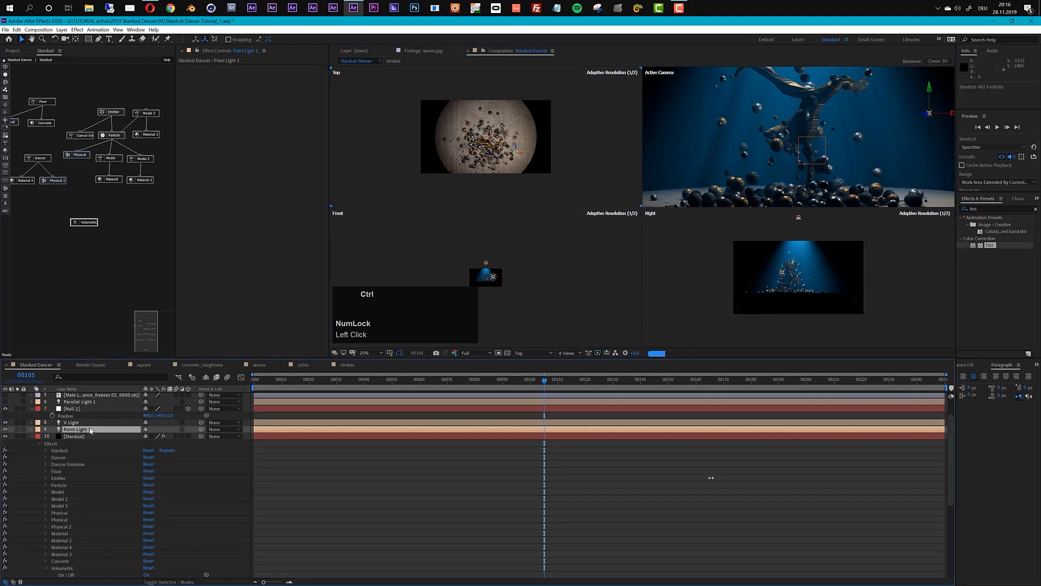
# Duplicate Point Light 1, place the copy behind and to the left of the dancer, and raise it above the dancer.
pyautogui.hotkey('ctrl', 'd')
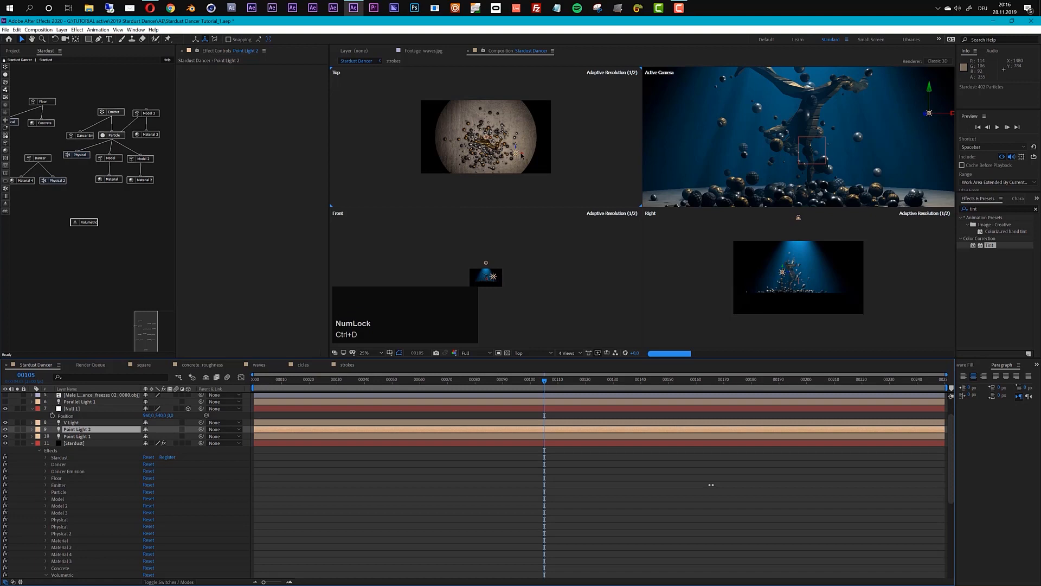
pyautogui.moveTo(521, 155); pyautogui.dragTo(446, 126)
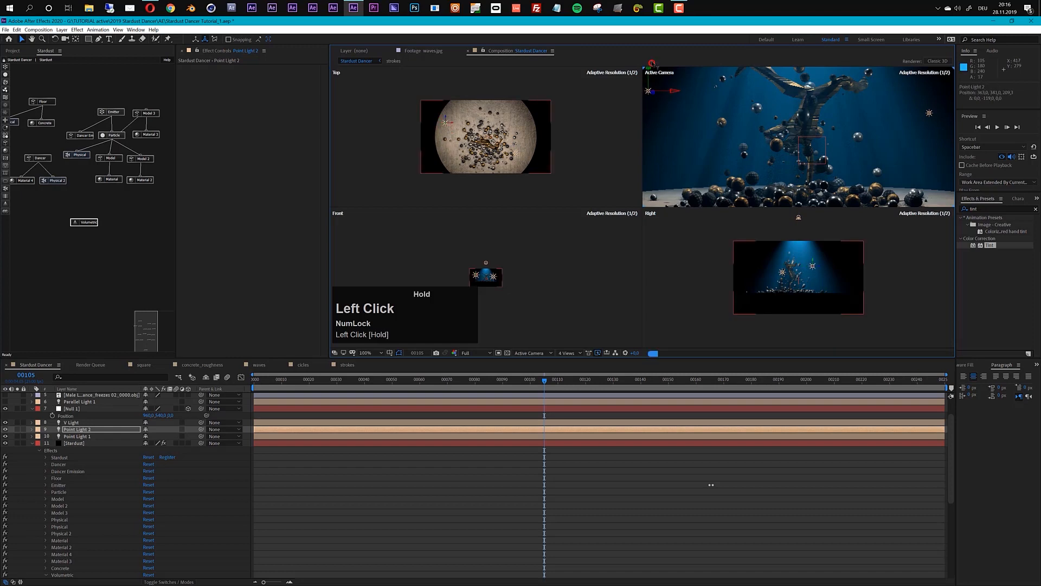
pyautogui.scroll(-2, 728, 116)
pyautogui.moveTo(731, 108); pyautogui.dragTo(742, 87)
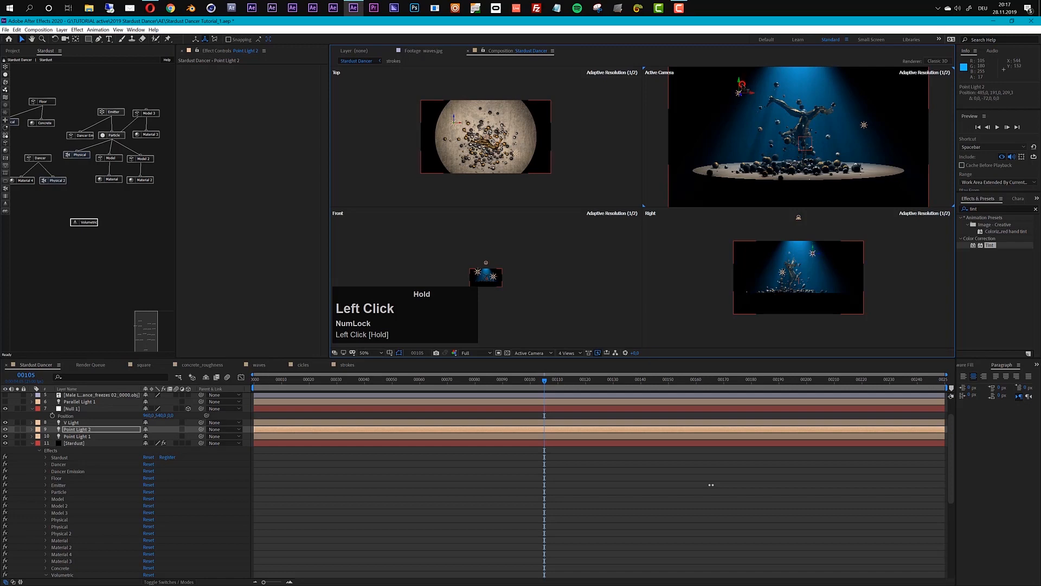
pyautogui.scroll(3, 798, 137)
pyautogui.scroll(-3, 798, 137)
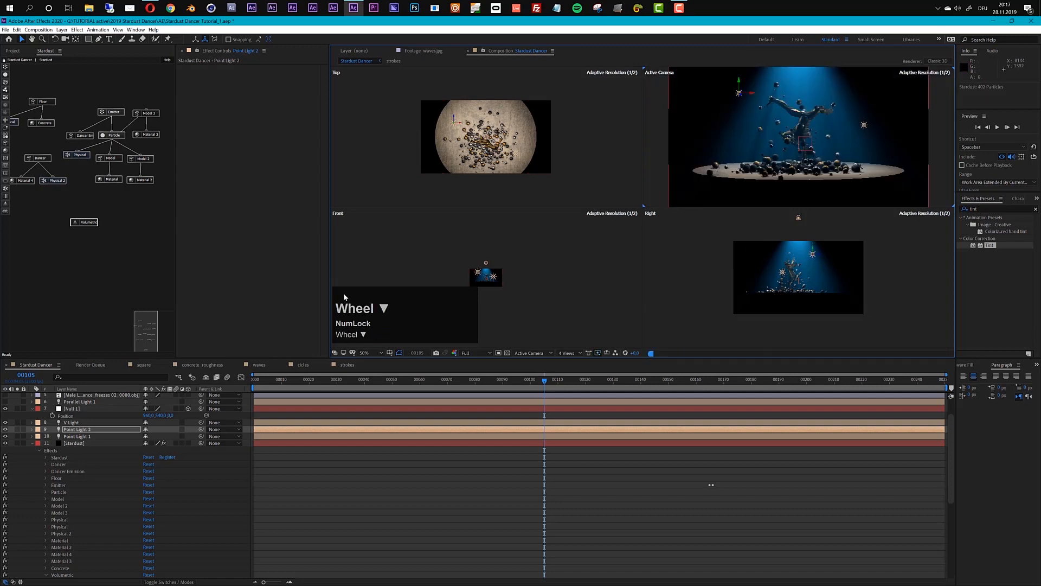
# Duplicate Point Light 2, center the copy in front of the stage in the Top view, and lower it in the Right view.
pyautogui.click(90, 430)
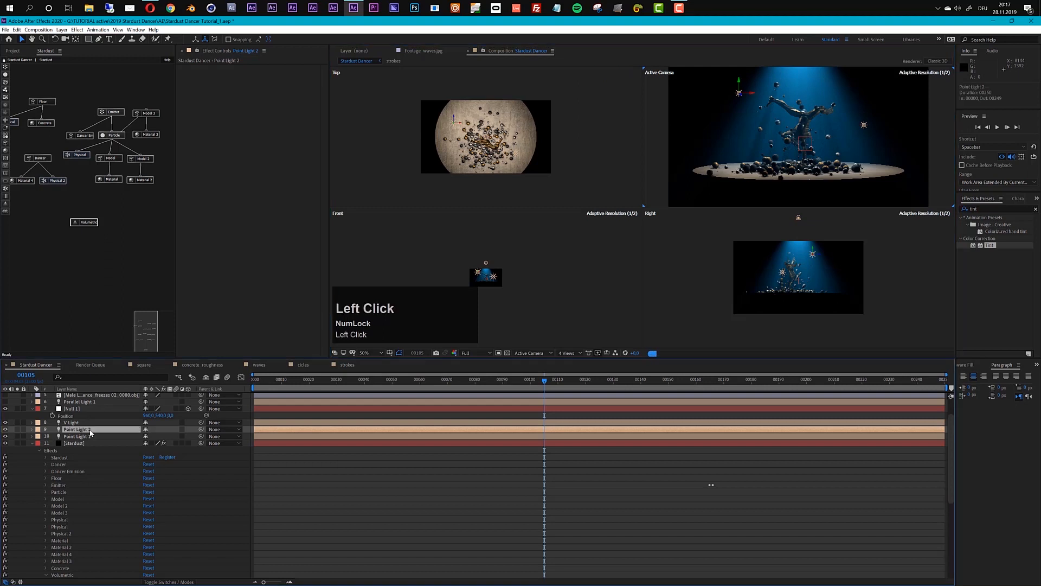
pyautogui.hotkey('ctrl', 'd')
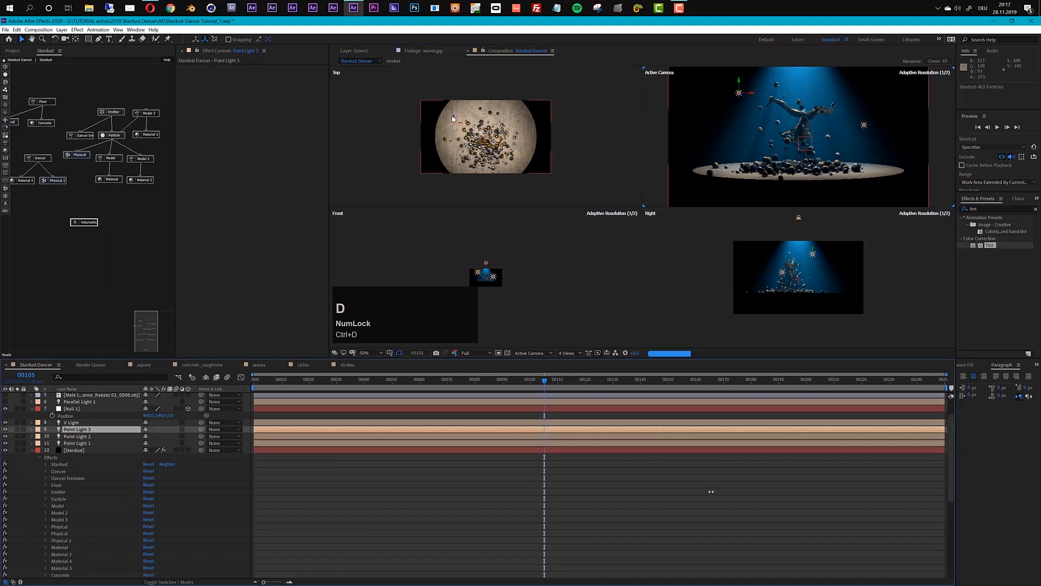
pyautogui.moveTo(454, 119); pyautogui.dragTo(485, 200)
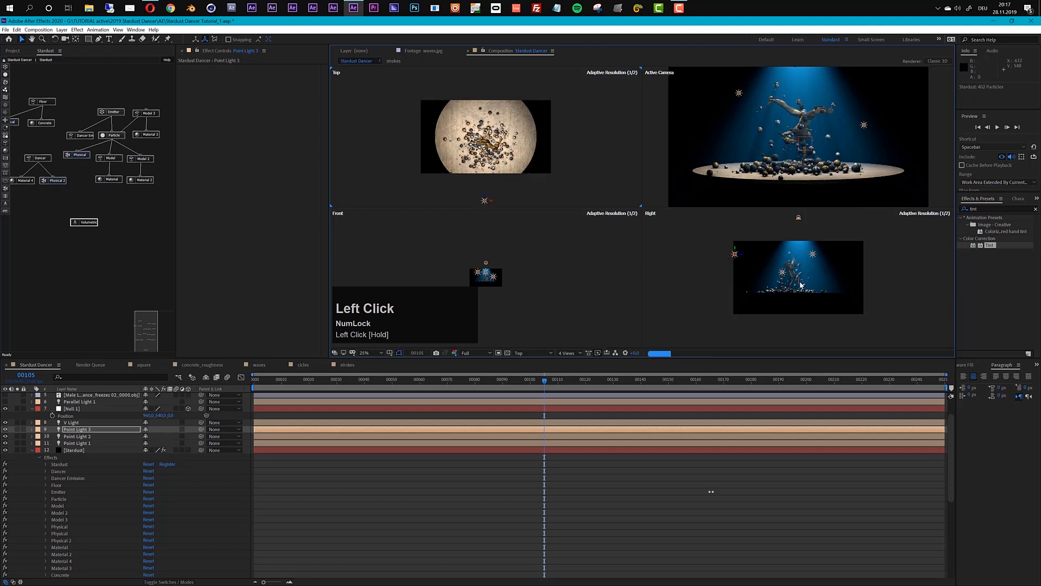
pyautogui.moveTo(735, 250); pyautogui.dragTo(739, 279)
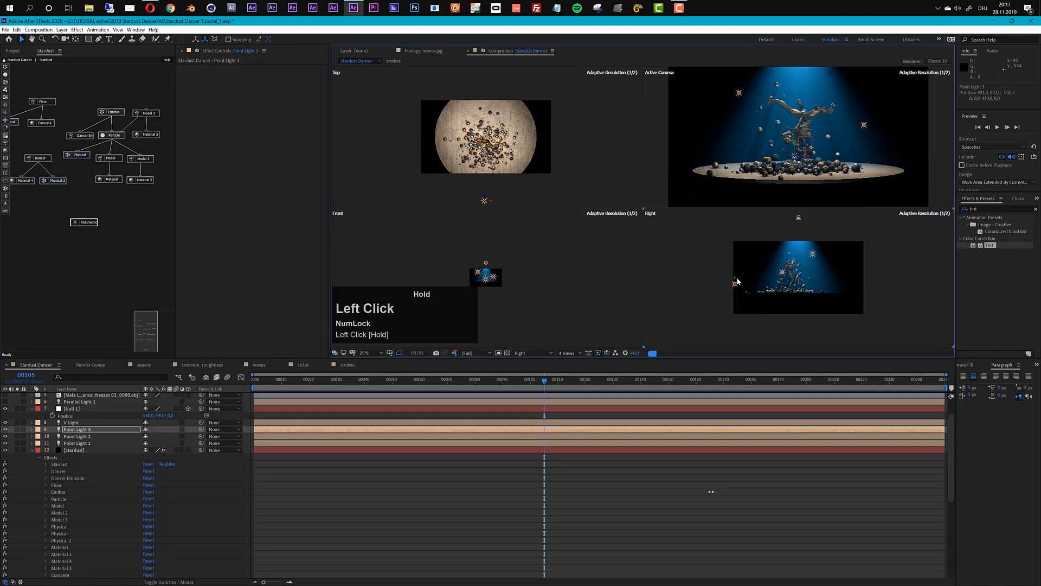
# Set Point Light 3's intensity to 25%.
pyautogui.press('a')
pyautogui.press('a')
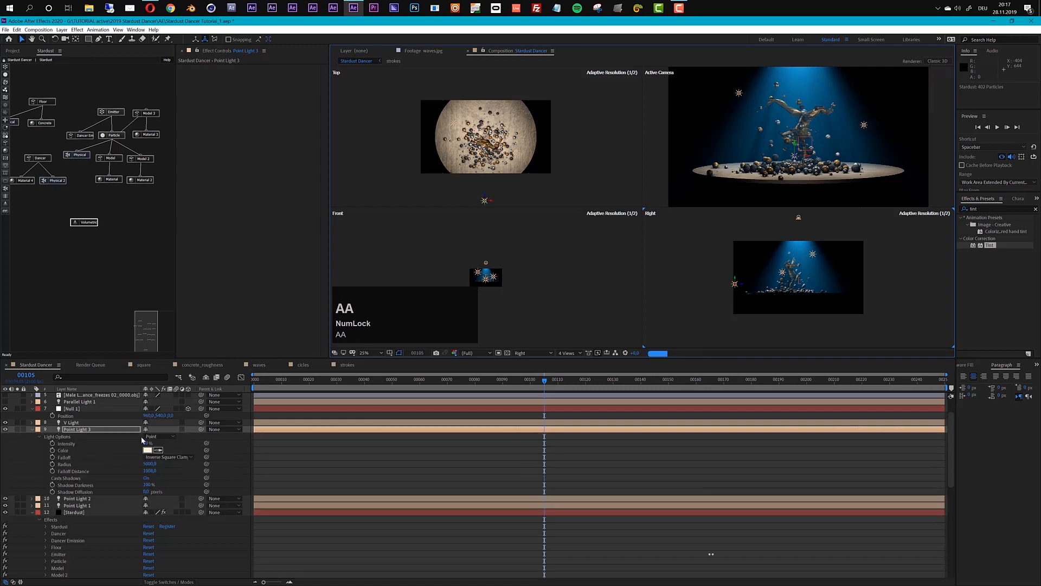
pyautogui.click(150, 443)
pyautogui.write('25')
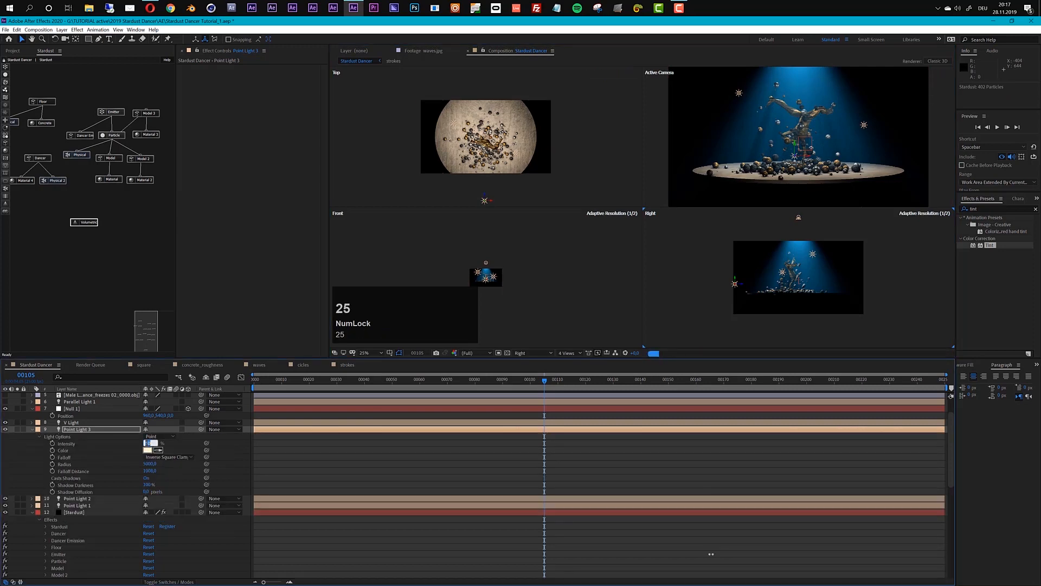
pyautogui.press('Return')
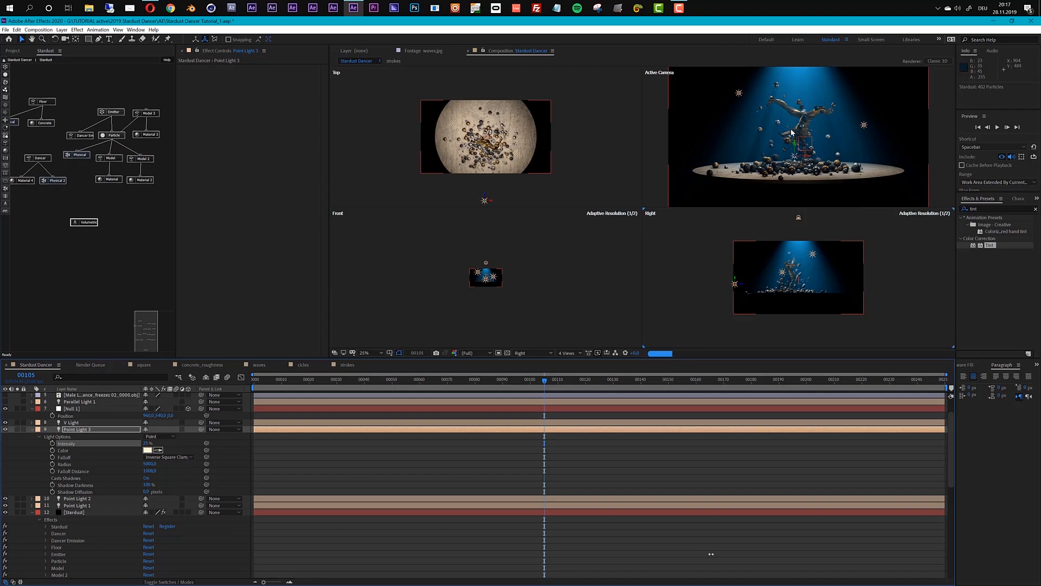
# Return to a single Active Camera view and inspect the lit dancer at frame 121.
pyautogui.click(573, 359)
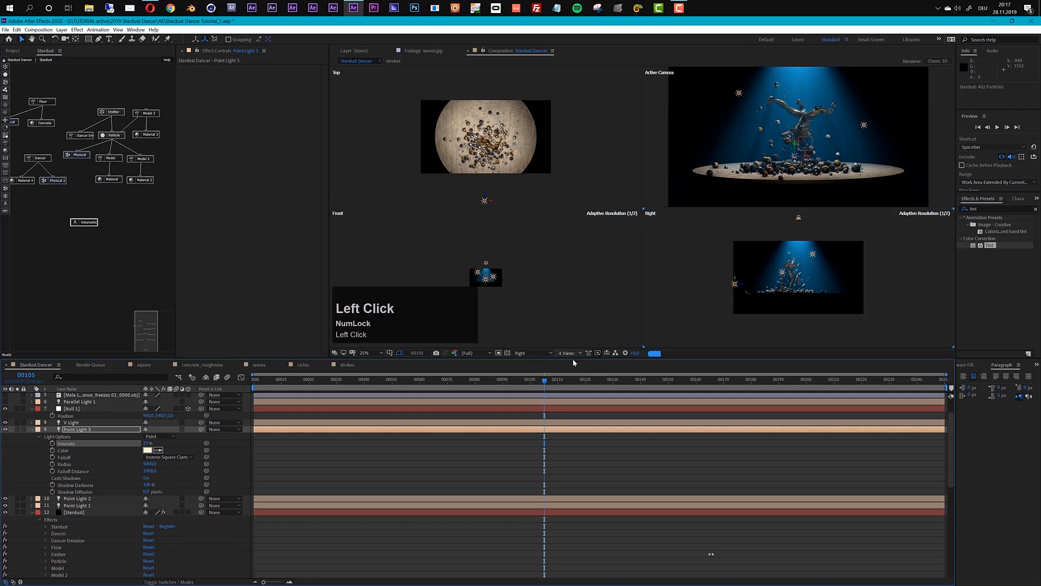
pyautogui.click(567, 353)
pyautogui.click(575, 365)
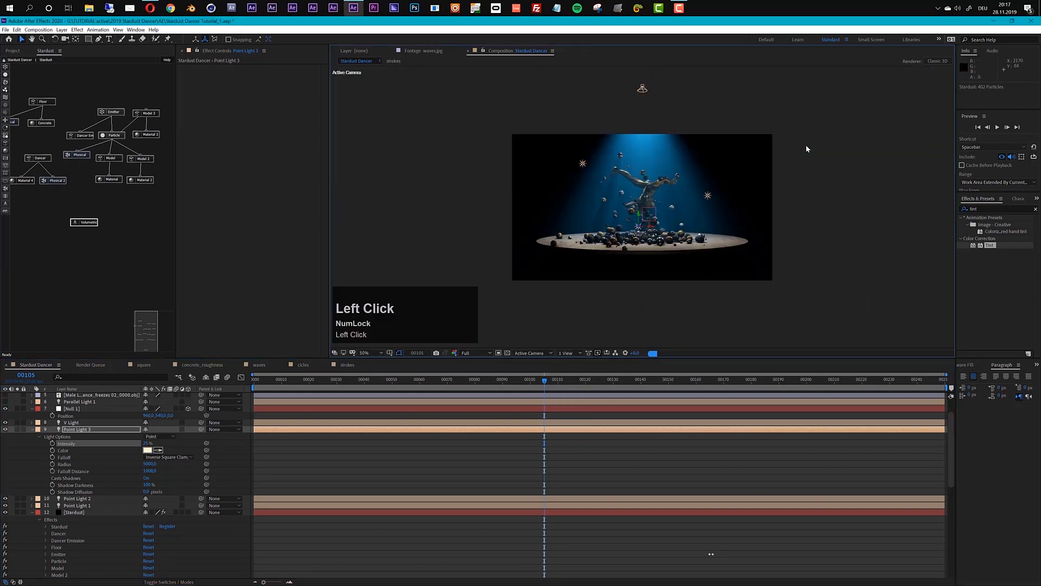
pyautogui.scroll(2, 675, 171)
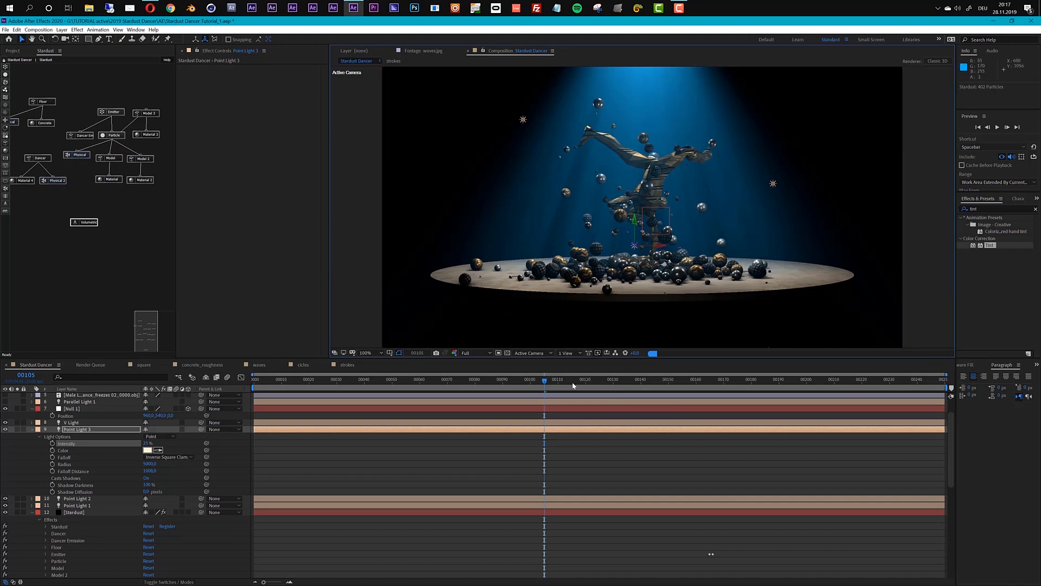
pyautogui.moveTo(573, 385); pyautogui.dragTo(588, 381)
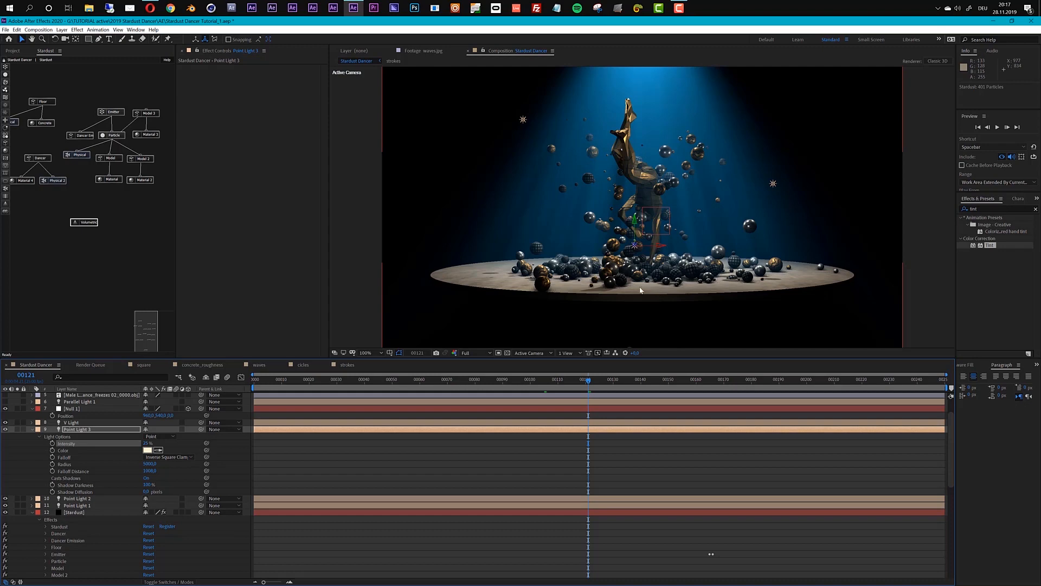
# Set the diffuse texture opacity of the floor's Concrete material to 0.
pyautogui.click(53, 126)
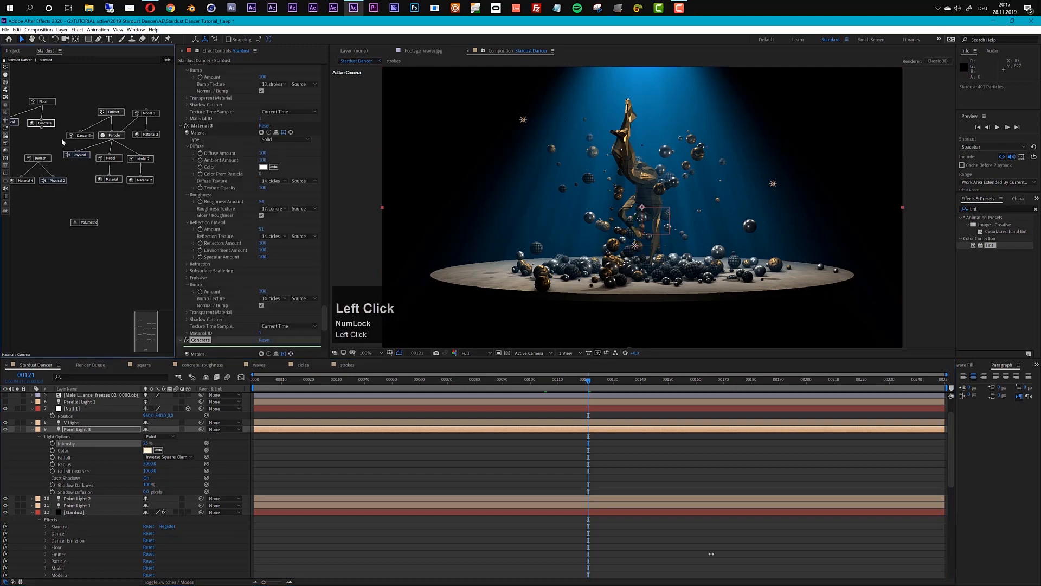
pyautogui.scroll(-3, 250, 216)
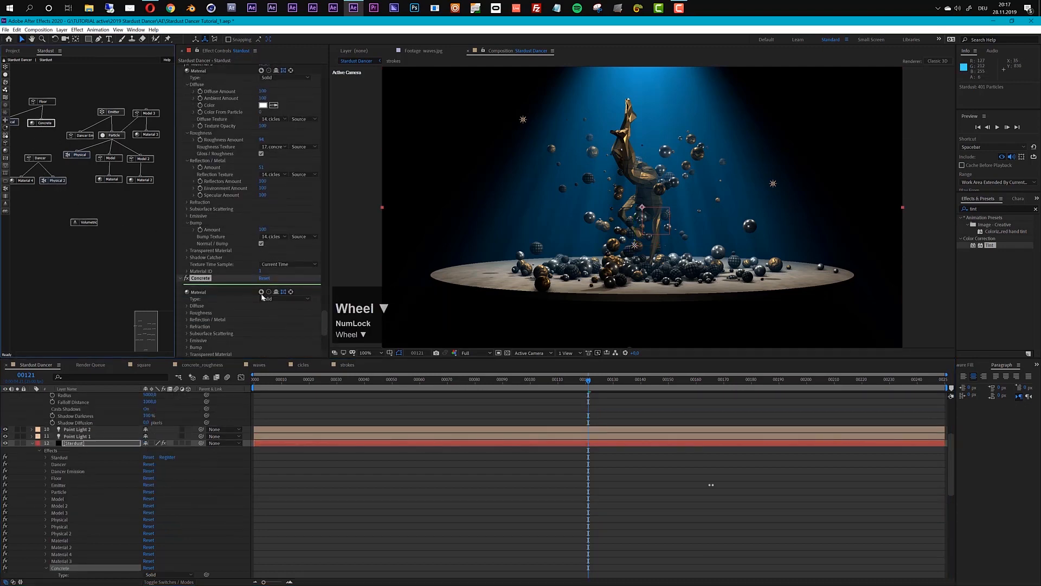
pyautogui.scroll(-3, 252, 302)
pyautogui.click(187, 251)
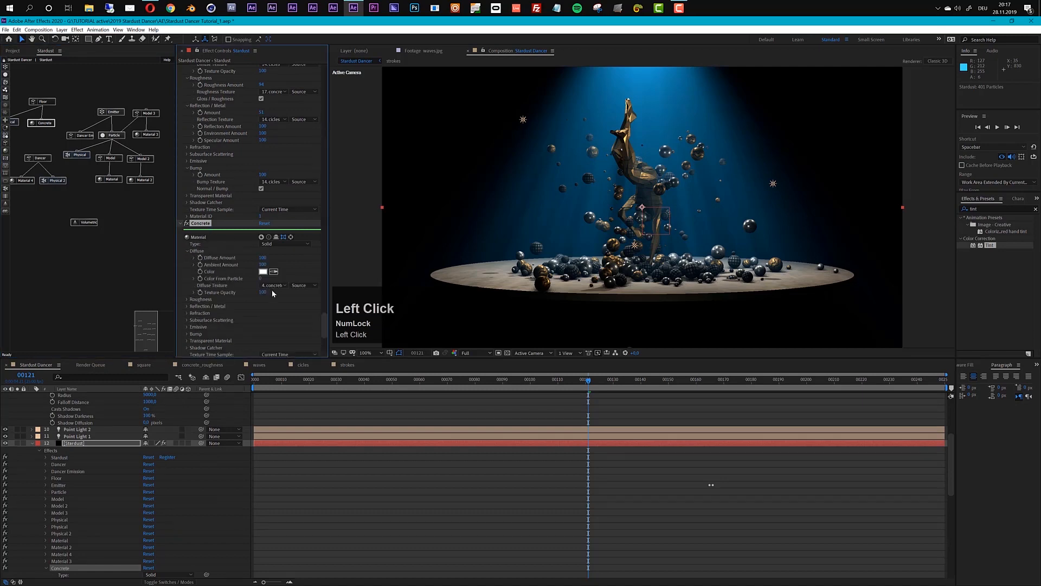
pyautogui.click(271, 285)
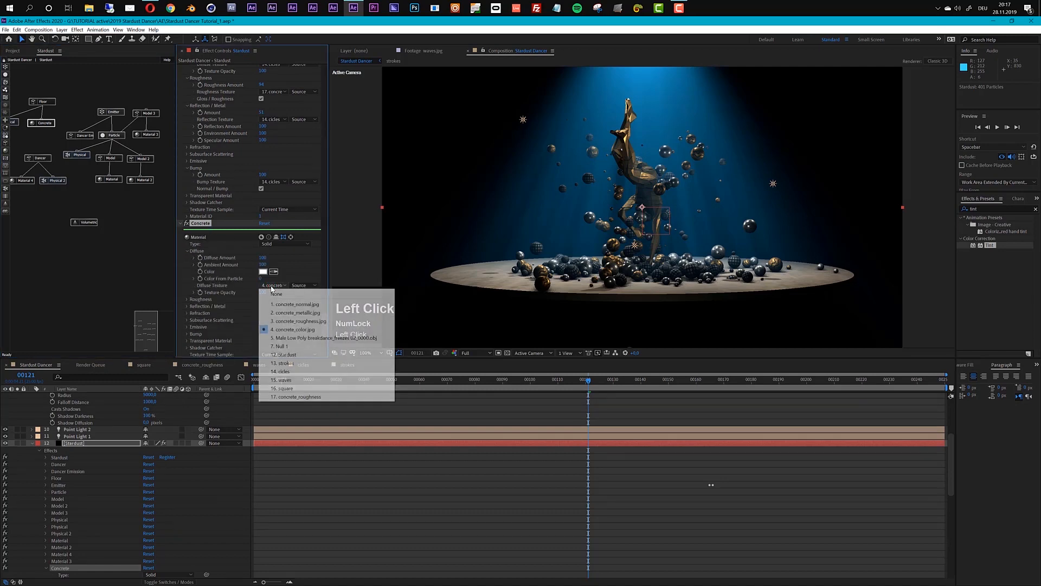
pyautogui.click(291, 281)
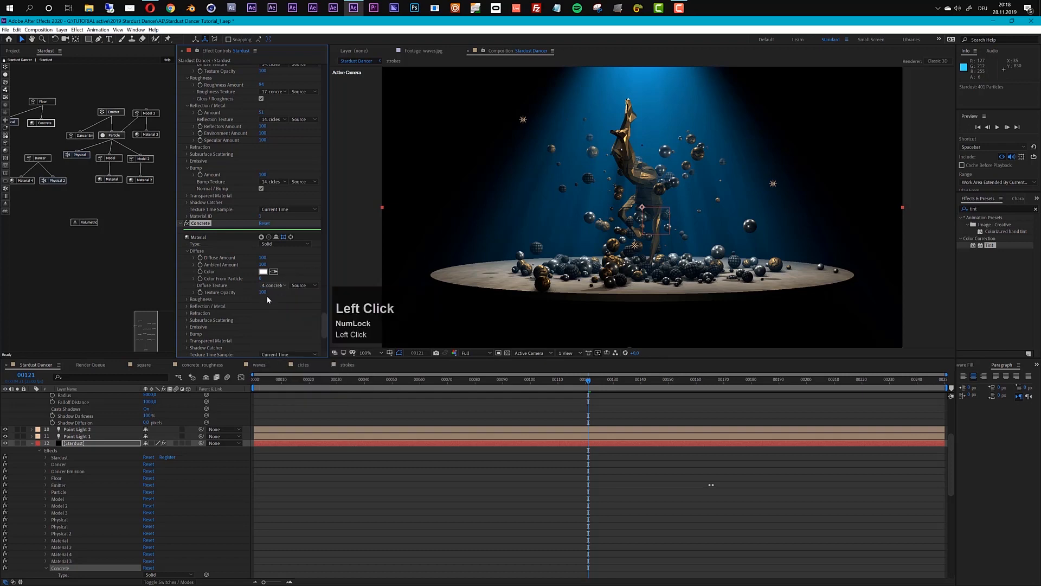
pyautogui.moveTo(262, 292); pyautogui.dragTo(213, 296)
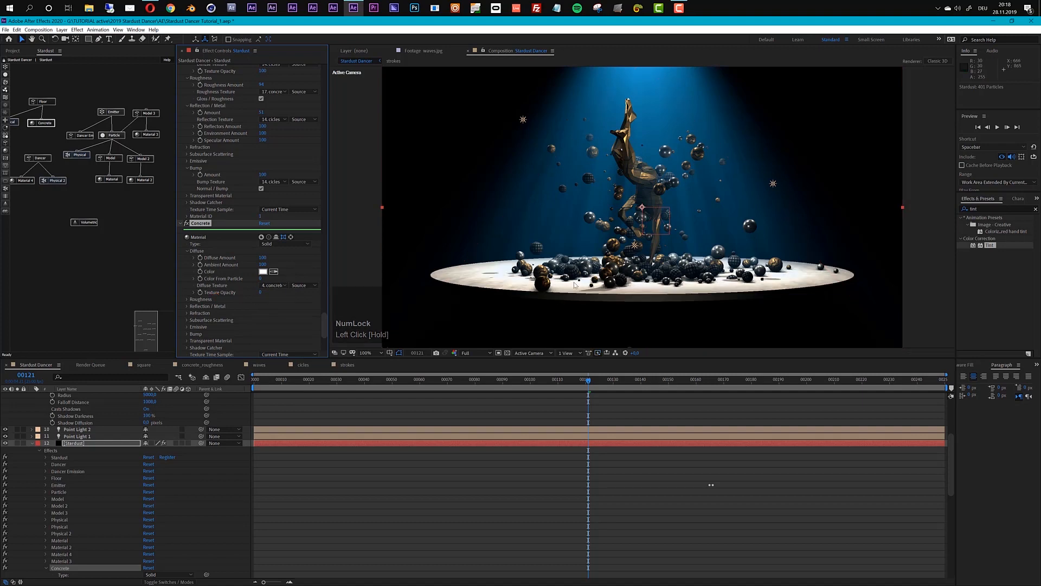
# Change the Concrete material's diffuse color to a dark gray of about 1C1C1C.
pyautogui.click(265, 273)
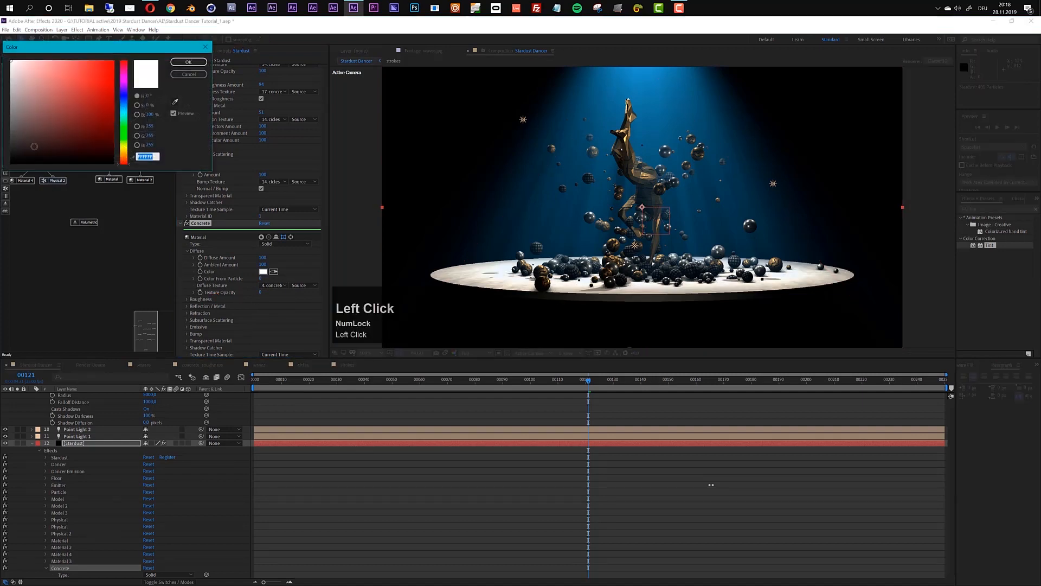
pyautogui.moveTo(34, 147); pyautogui.dragTo(2, 152)
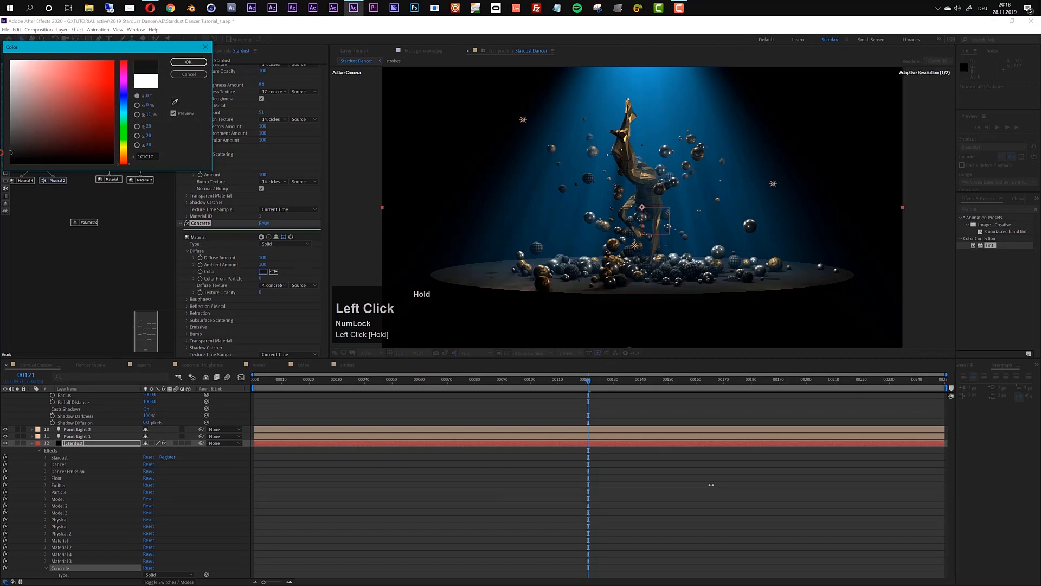
pyautogui.click(188, 62)
# Enable Gloss / Roughness for the Concrete material and reduce its roughness amount.
pyautogui.scroll(-3, 185, 267)
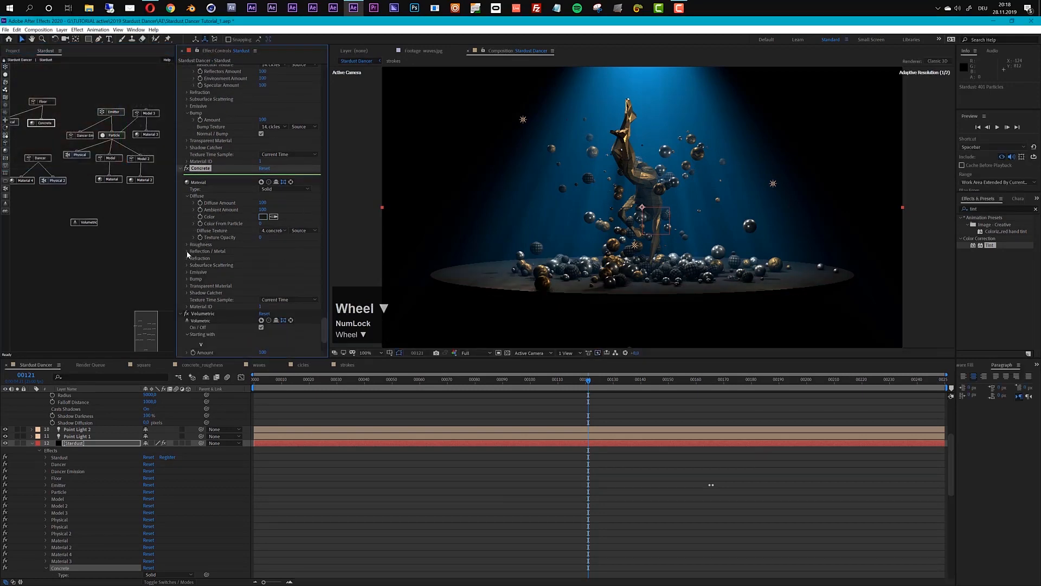
pyautogui.click(206, 268)
pyautogui.click(187, 246)
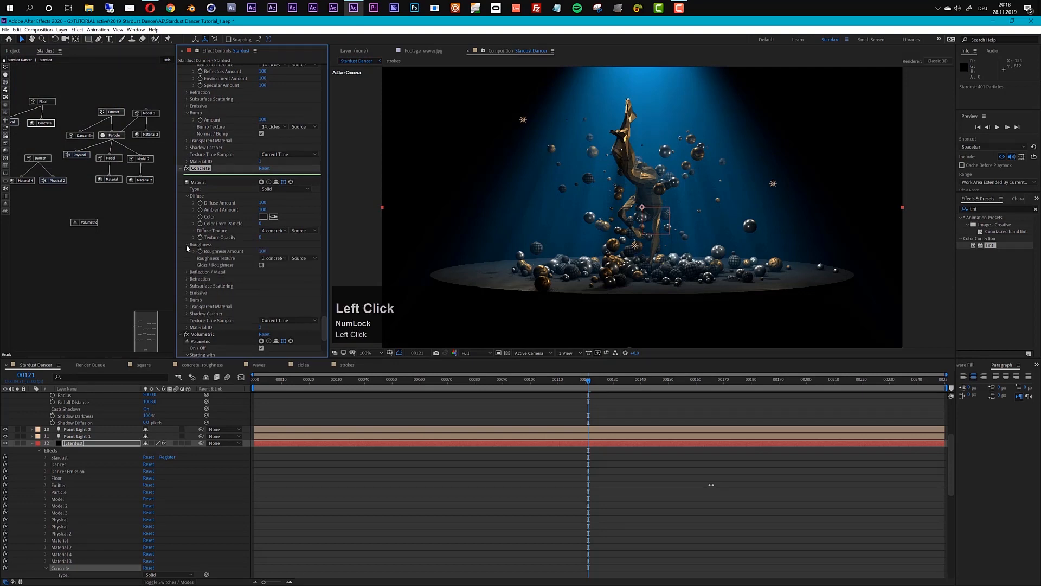
pyautogui.click(262, 265)
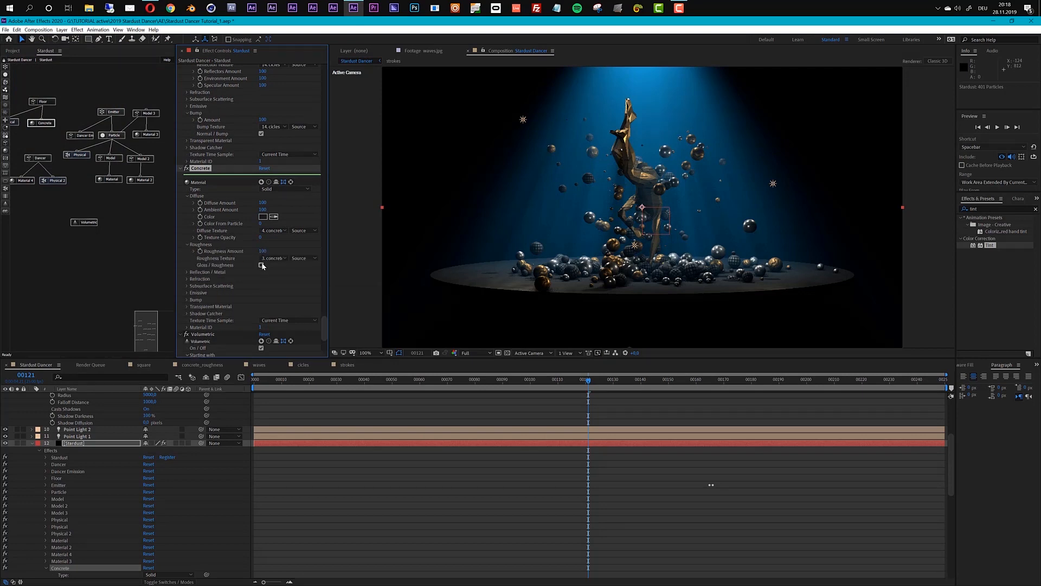
pyautogui.click(261, 265)
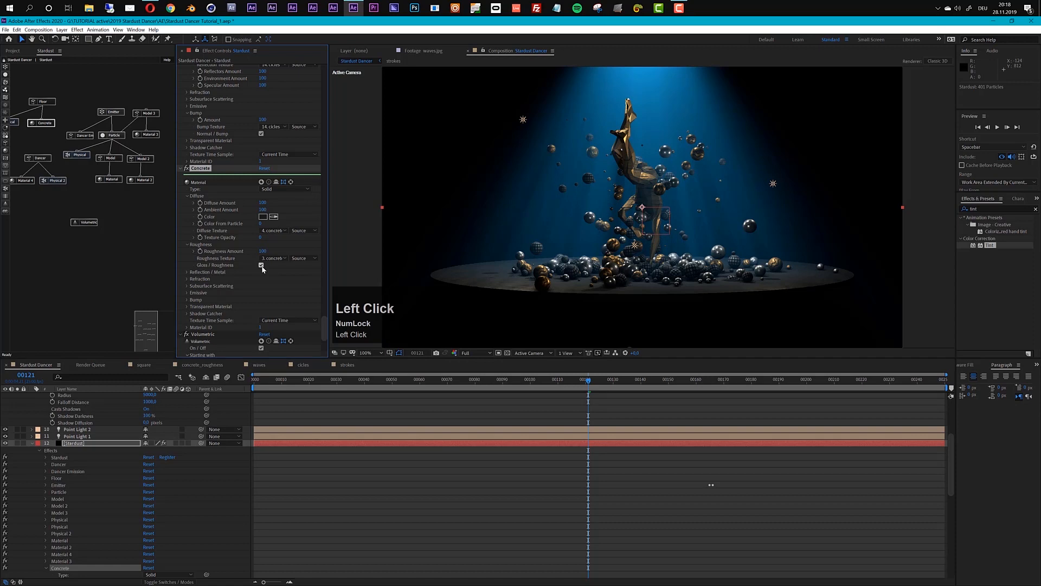
pyautogui.click(263, 252)
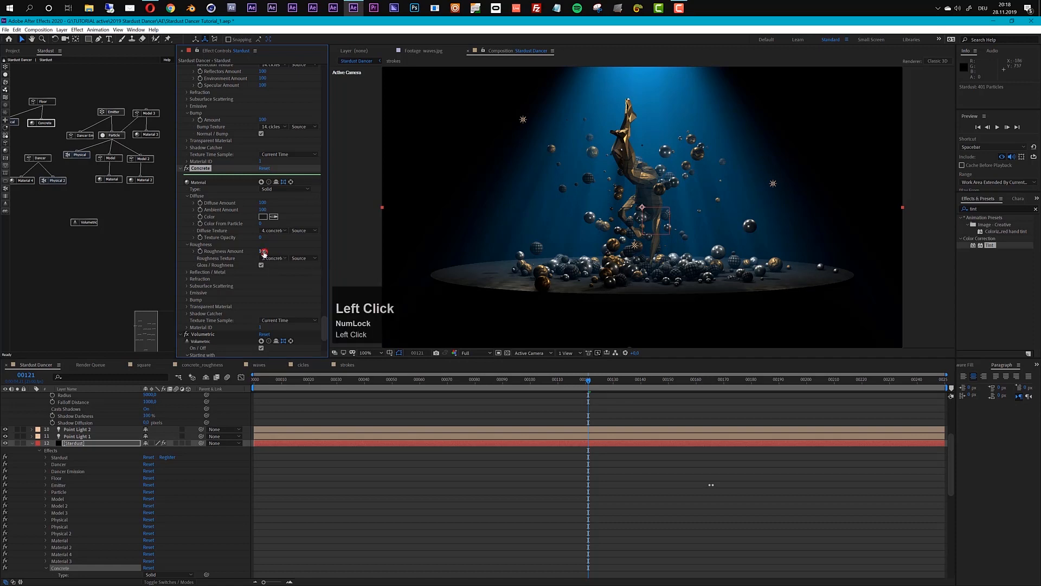
pyautogui.moveTo(264, 253); pyautogui.dragTo(257, 253)
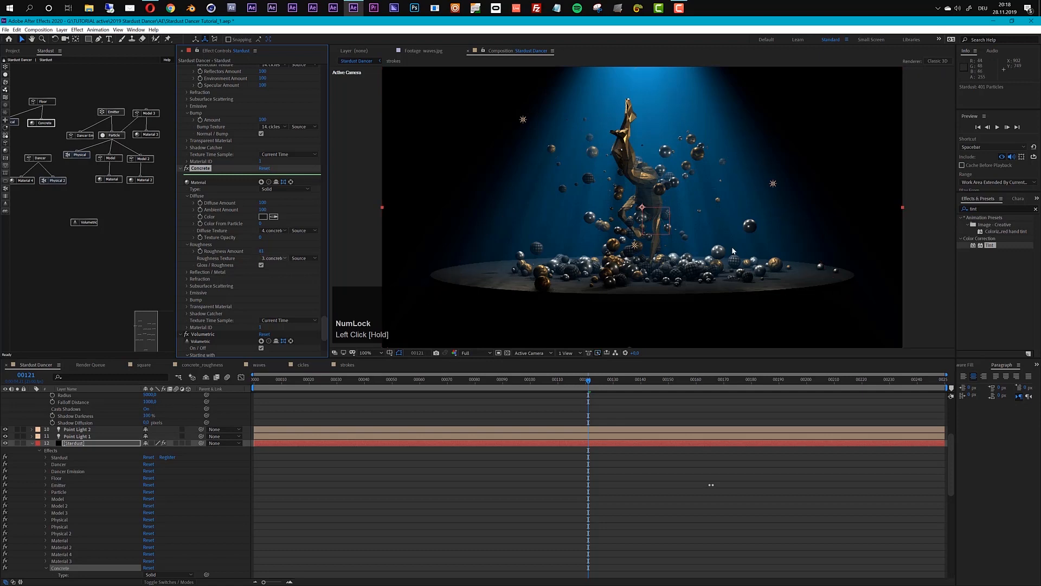
# Go to frame 139, set the Stardust render quality to Very High, and check the dancer and spheres up close.
pyautogui.moveTo(629, 383); pyautogui.dragTo(638, 383)
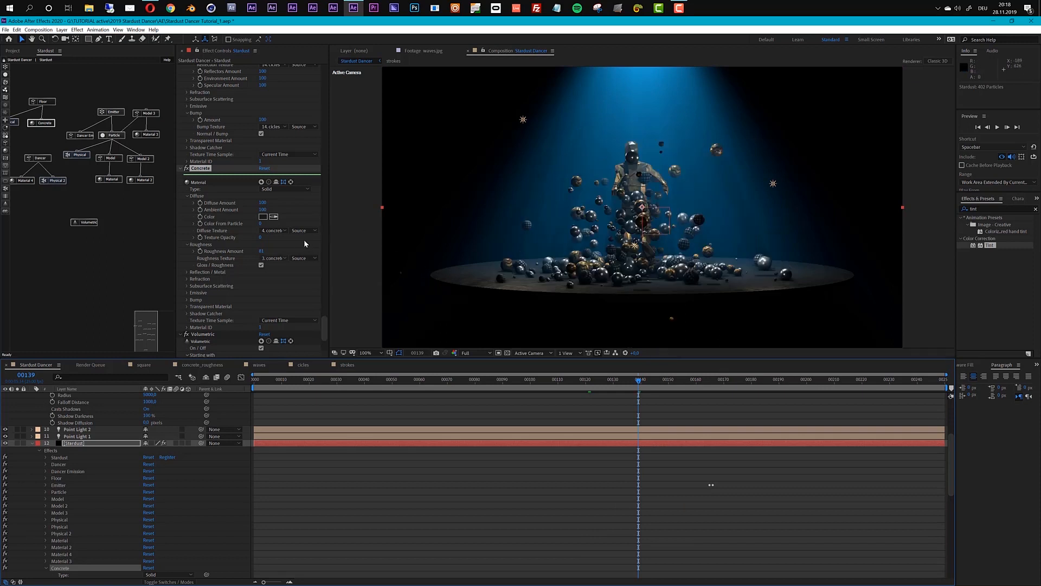
pyautogui.moveTo(325, 322); pyautogui.dragTo(341, 74)
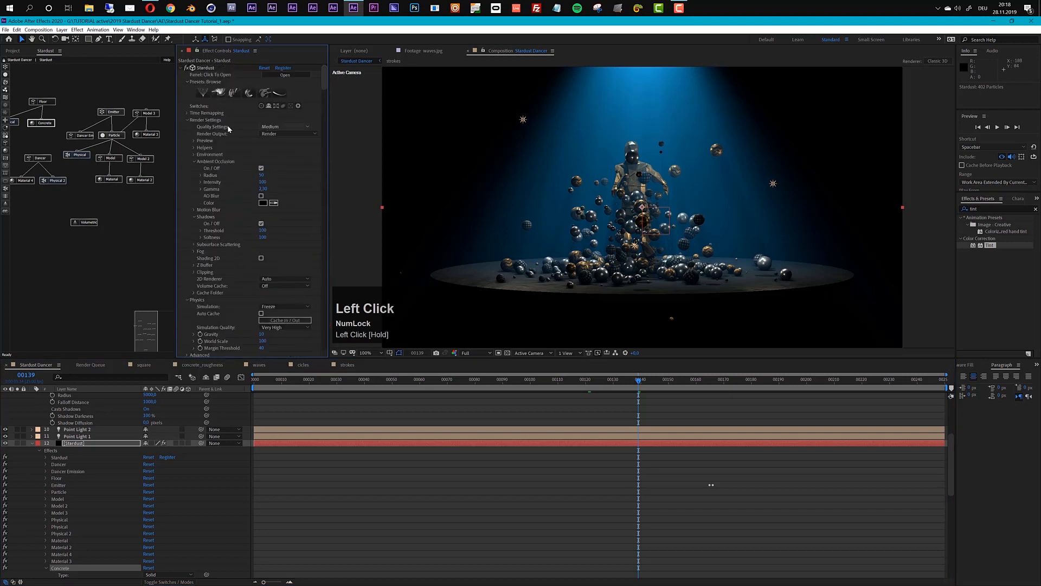
pyautogui.click(272, 128)
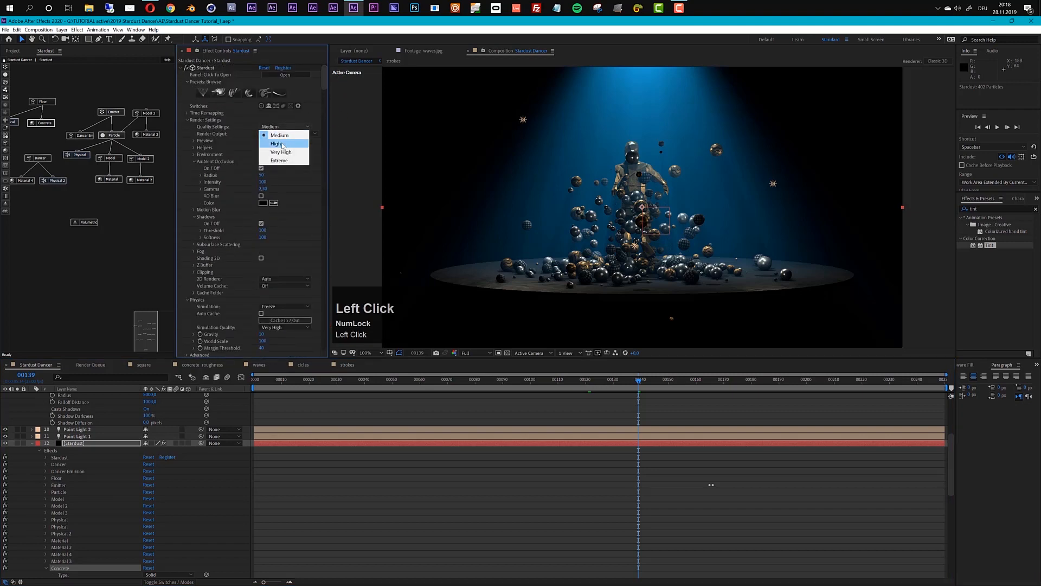
pyautogui.click(281, 152)
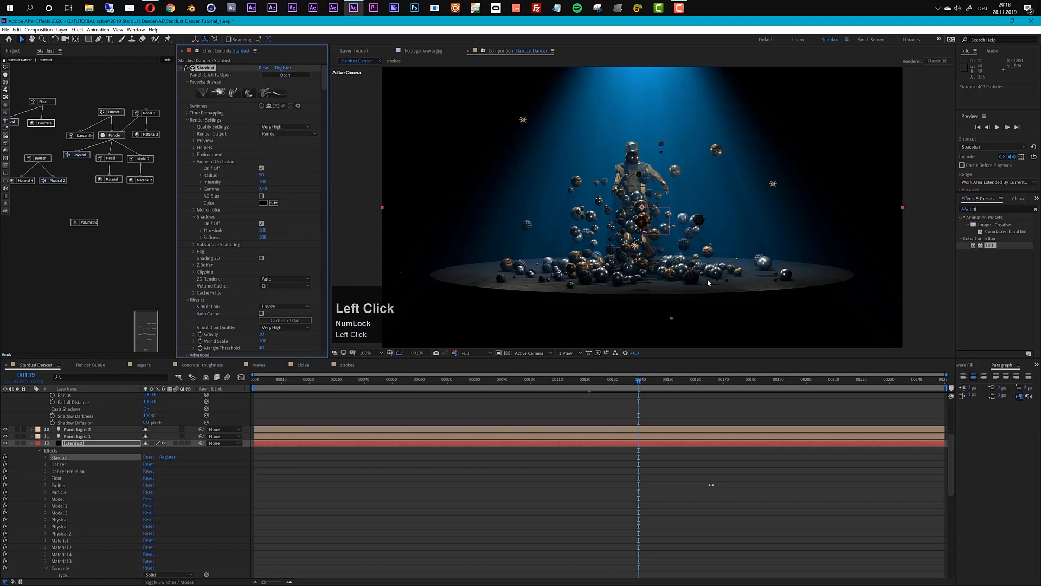
pyautogui.scroll(2, 642, 207)
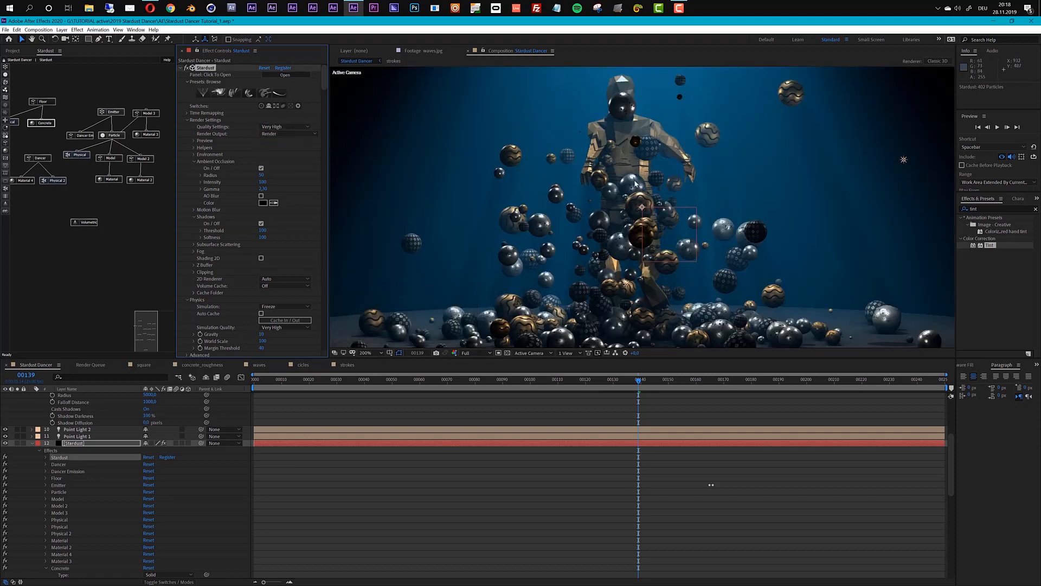
pyautogui.scroll(-2, 627, 180)
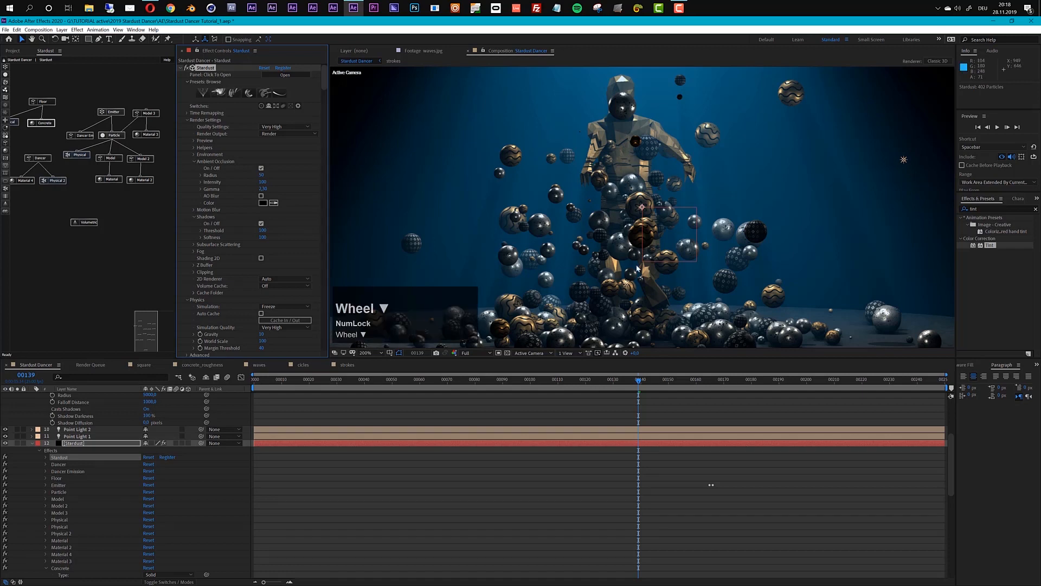
# Check the scene at frames 162 and 193, preview the animation, and examine the dancer and spheres around frames 123 to 133.
pyautogui.click(701, 379)
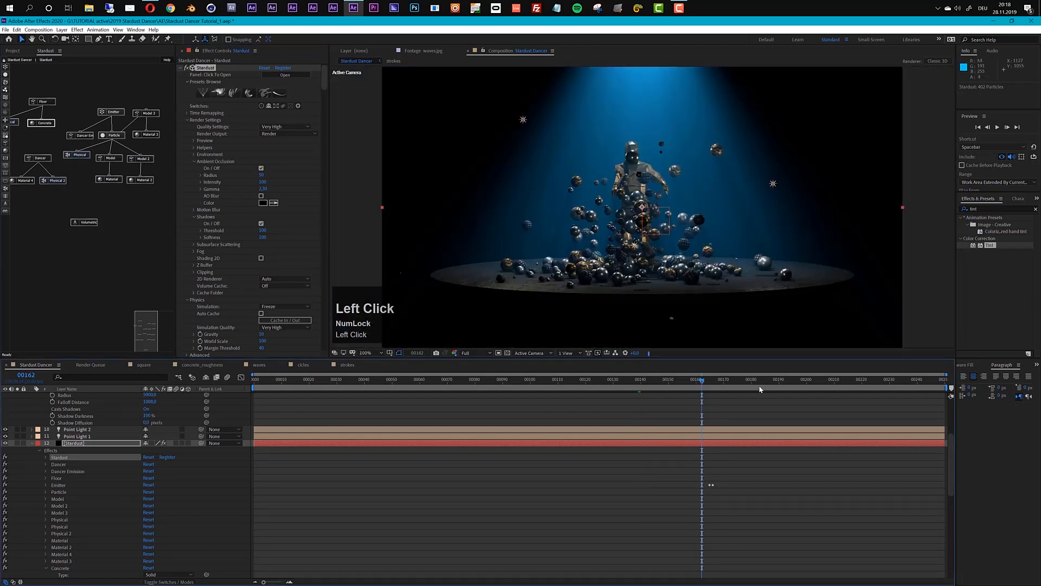
pyautogui.click(788, 382)
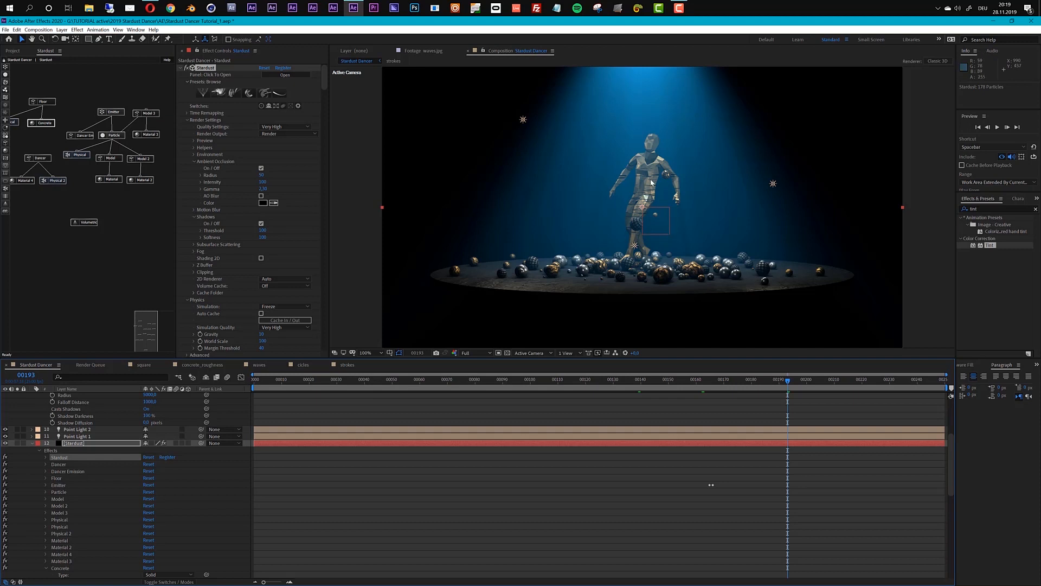
pyautogui.press('space')
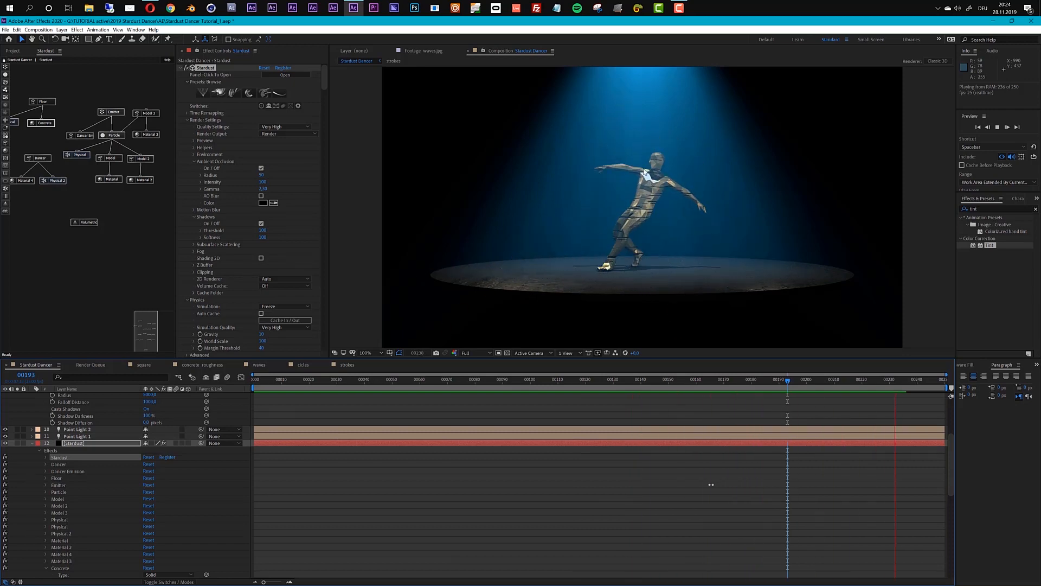
pyautogui.moveTo(585, 380); pyautogui.dragTo(597, 383)
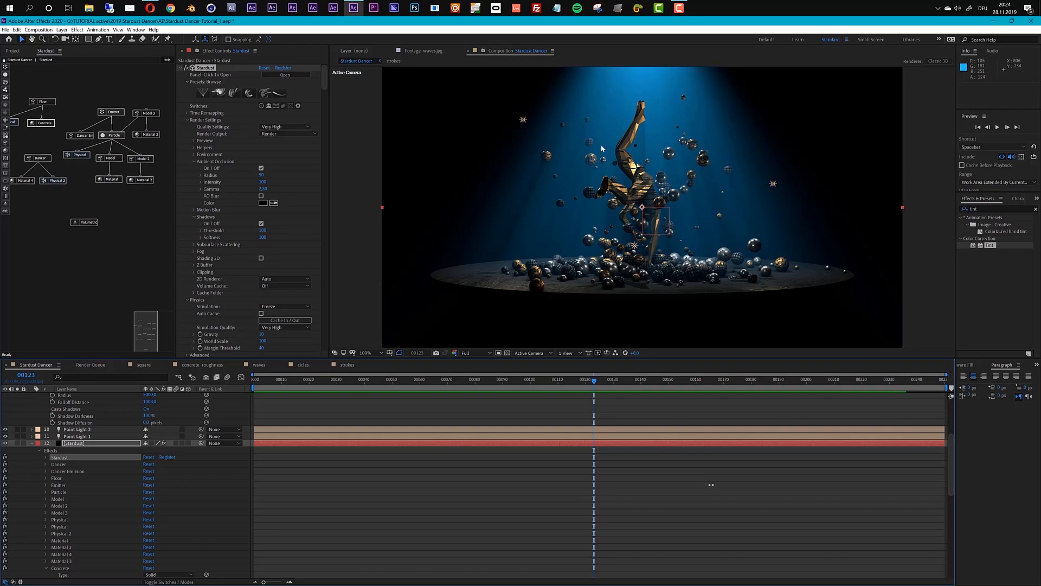
pyautogui.click(597, 383)
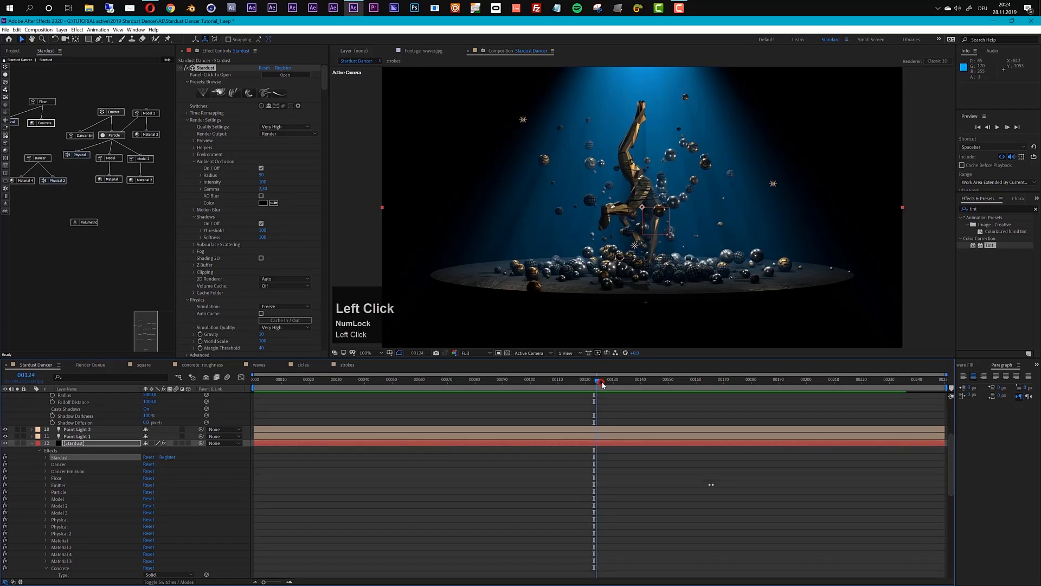
pyautogui.moveTo(602, 385); pyautogui.dragTo(621, 382)
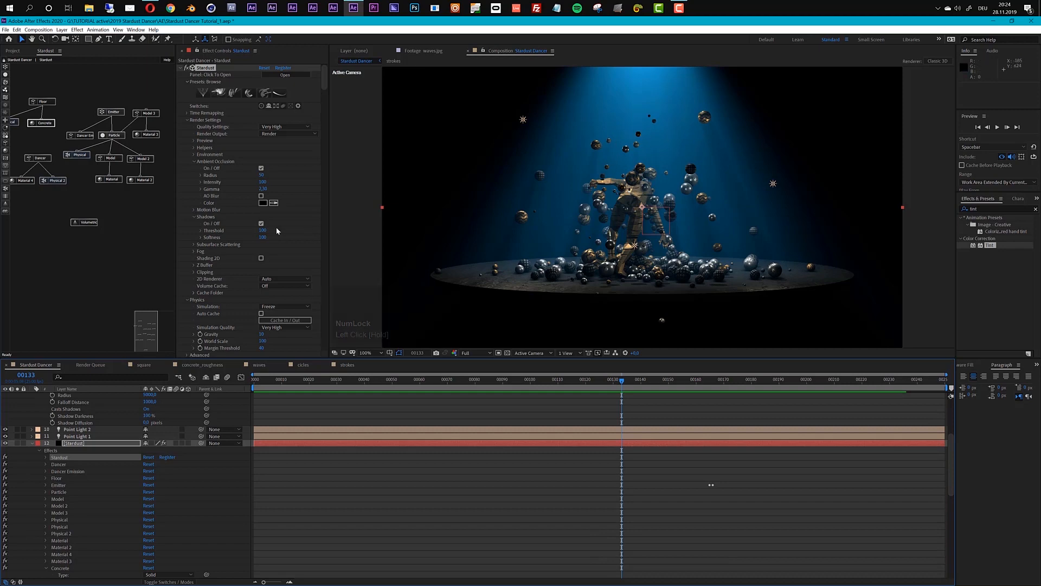
# Try an Angle Random of 100 in the Particle node's rotation properties and set it to 0.
pyautogui.click(117, 137)
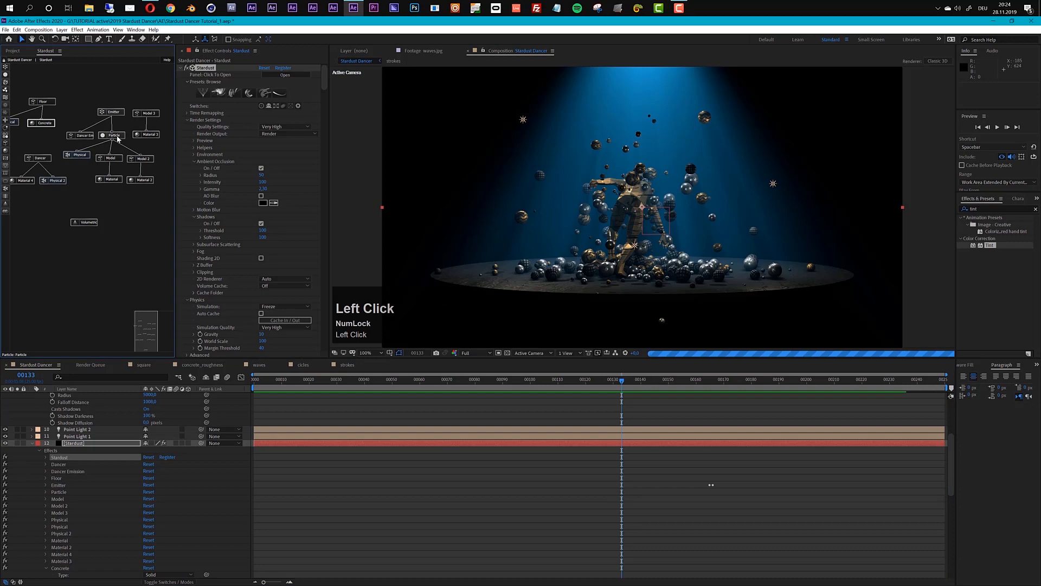
pyautogui.scroll(-5, 229, 295)
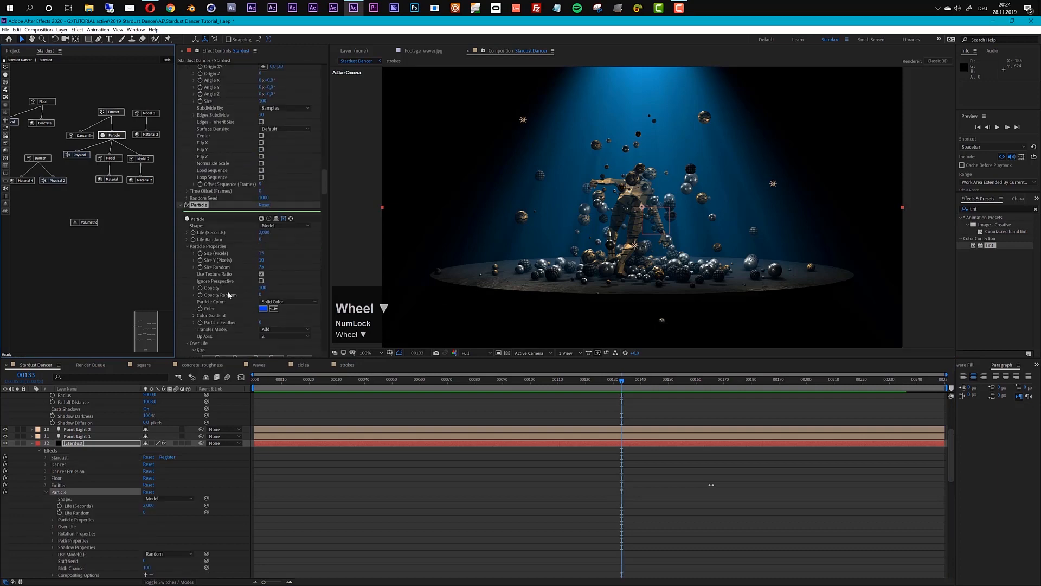
pyautogui.scroll(-3, 228, 295)
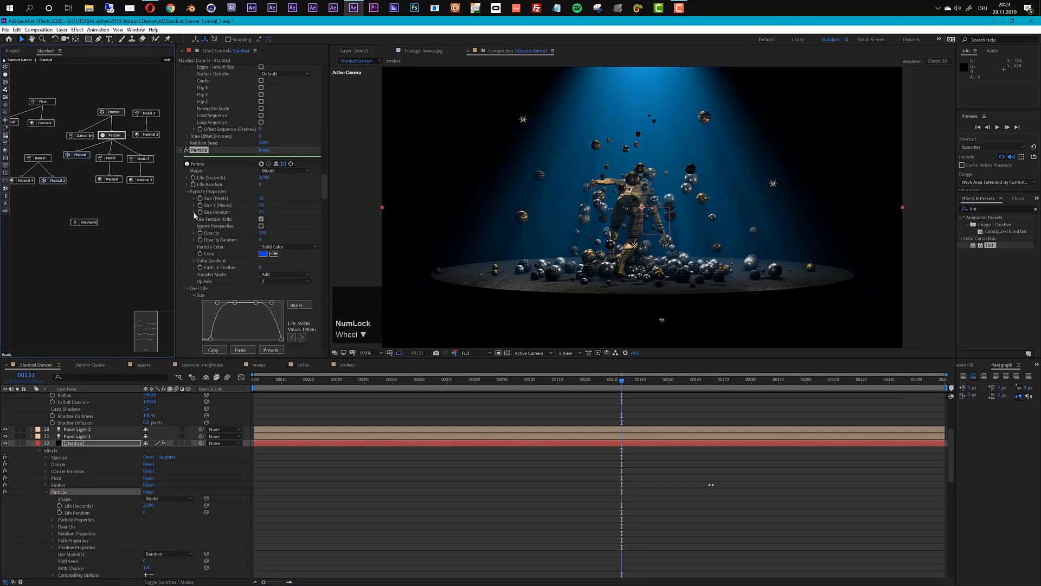
pyautogui.scroll(-1, 196, 232)
pyautogui.scroll(-4, 195, 238)
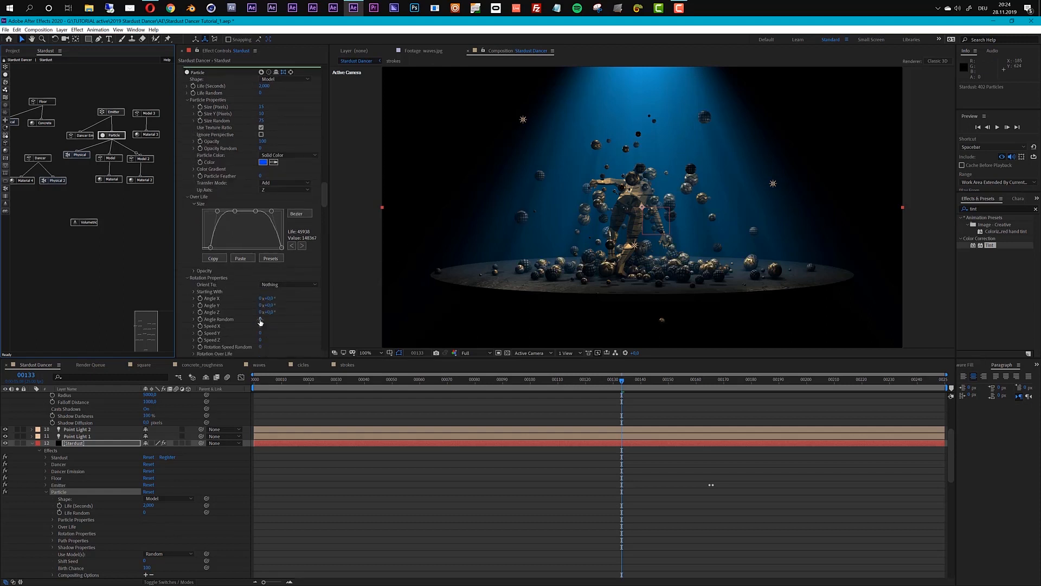
pyautogui.moveTo(260, 322); pyautogui.dragTo(424, 291)
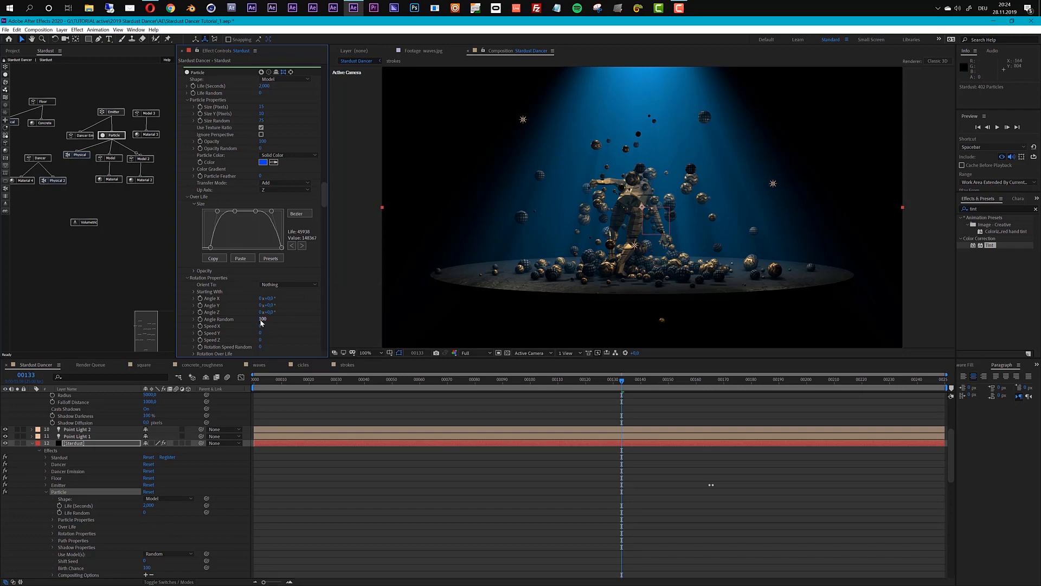
pyautogui.moveTo(261, 320); pyautogui.dragTo(220, 323)
# Examine the dancer and sphere rendering at several points of the animation, from frame 41 to frame 206.
pyautogui.moveTo(645, 383); pyautogui.dragTo(553, 393)
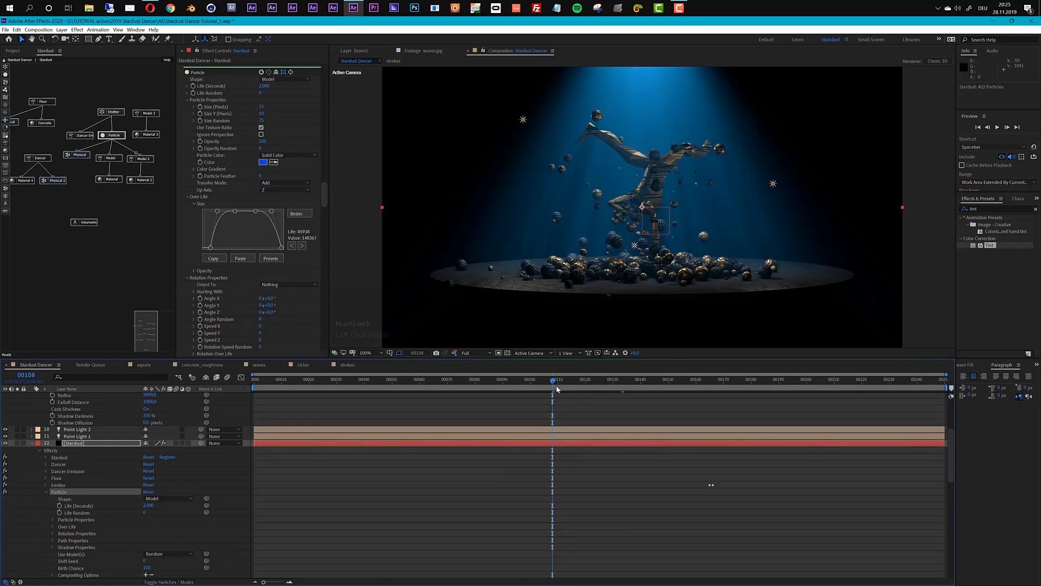
pyautogui.moveTo(548, 385); pyautogui.dragTo(603, 385)
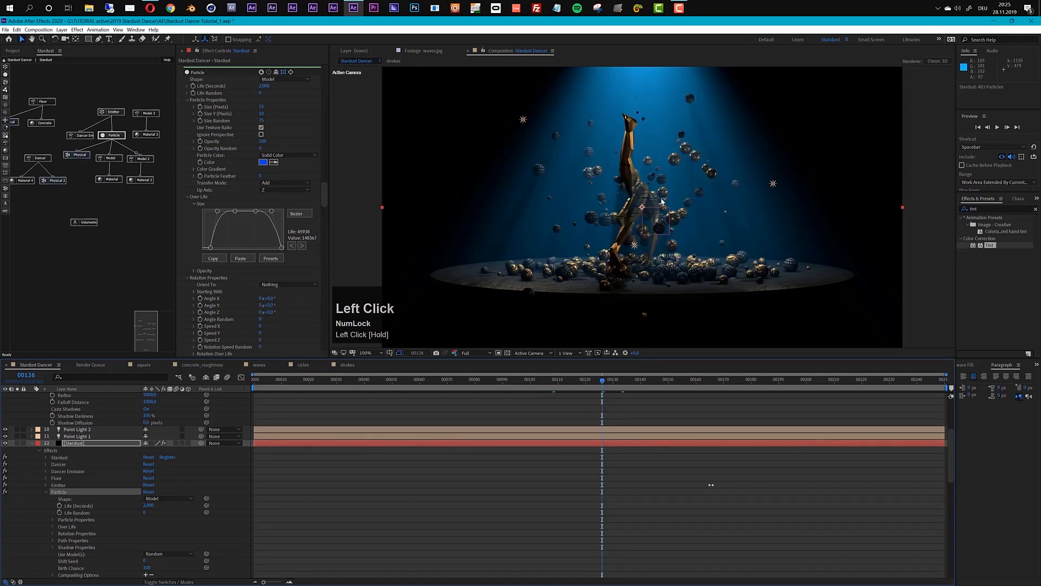
pyautogui.moveTo(593, 386); pyautogui.dragTo(528, 388)
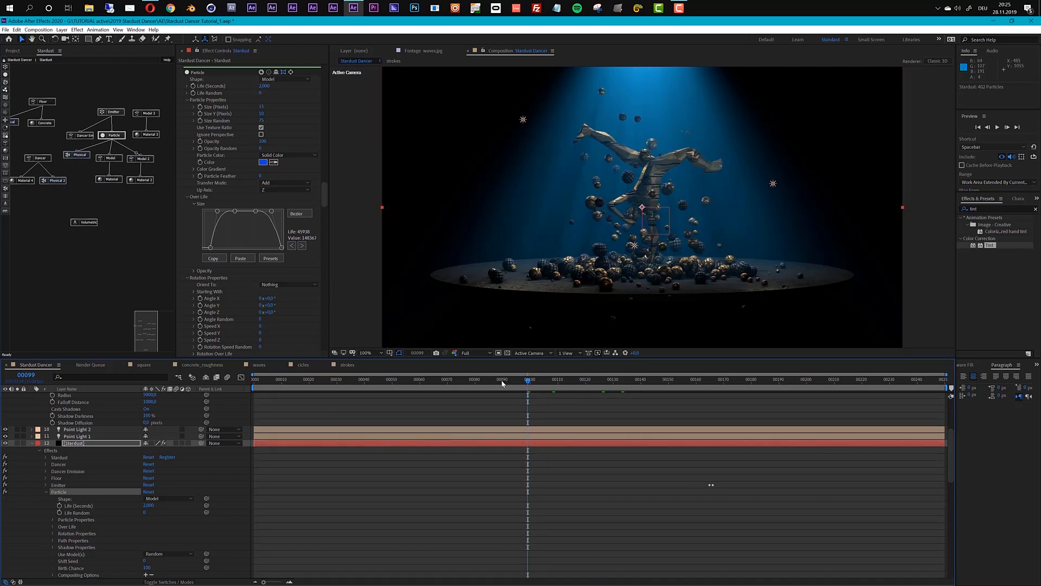
pyautogui.moveTo(502, 384); pyautogui.dragTo(442, 383)
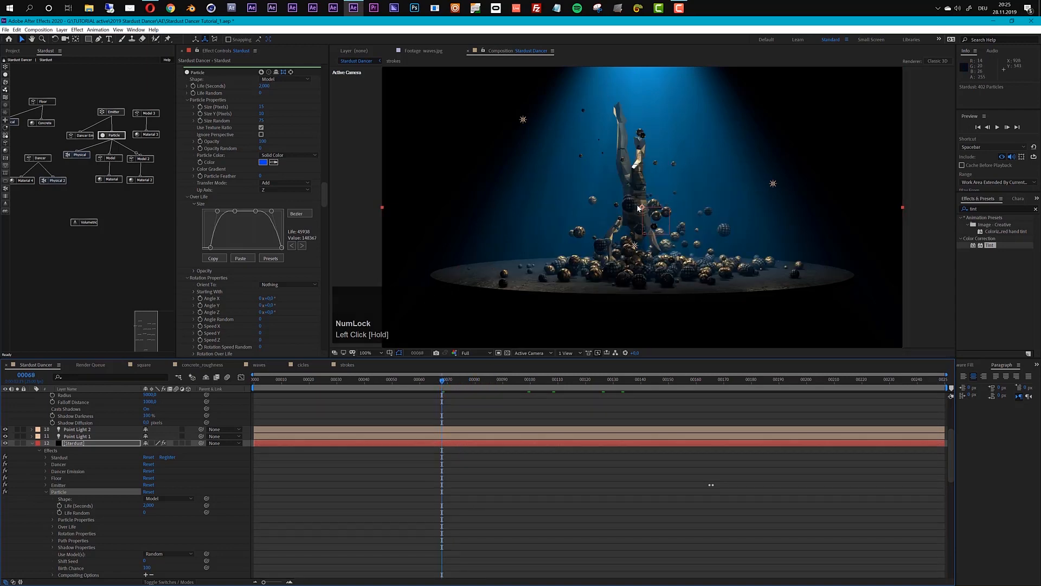
pyautogui.moveTo(404, 385); pyautogui.dragTo(367, 383)
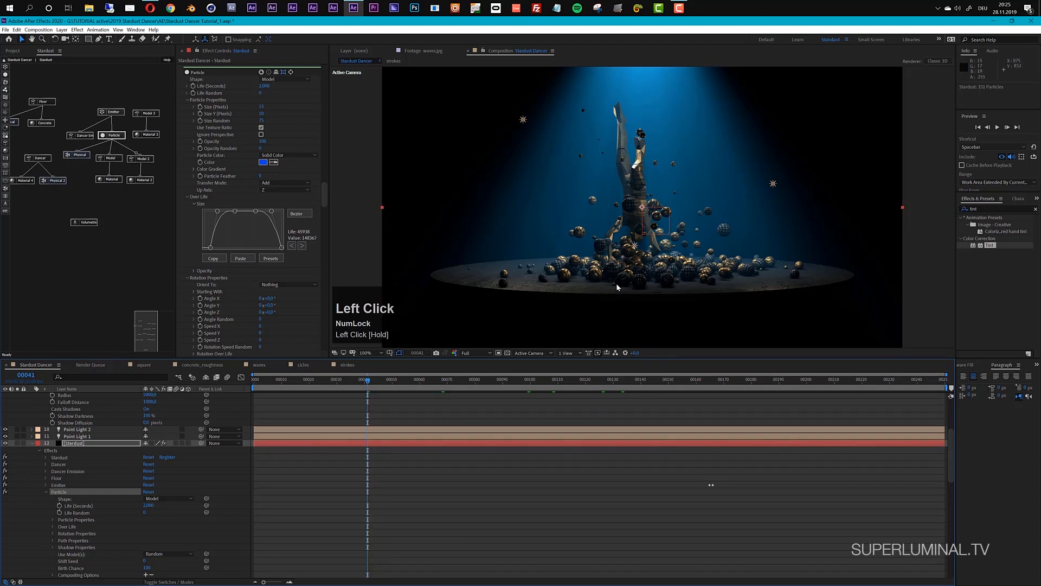
pyautogui.moveTo(655, 384); pyautogui.dragTo(824, 385)
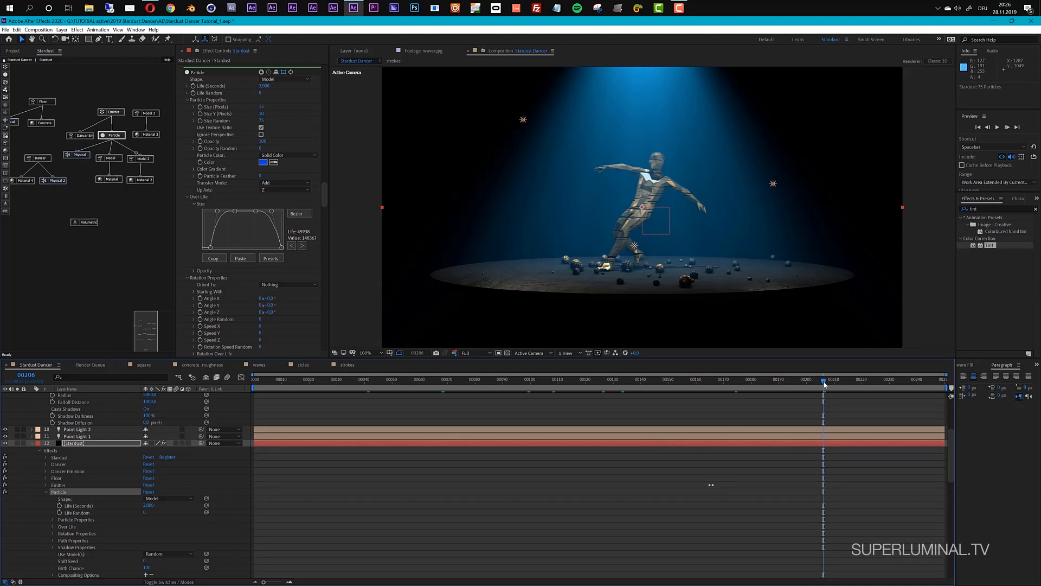